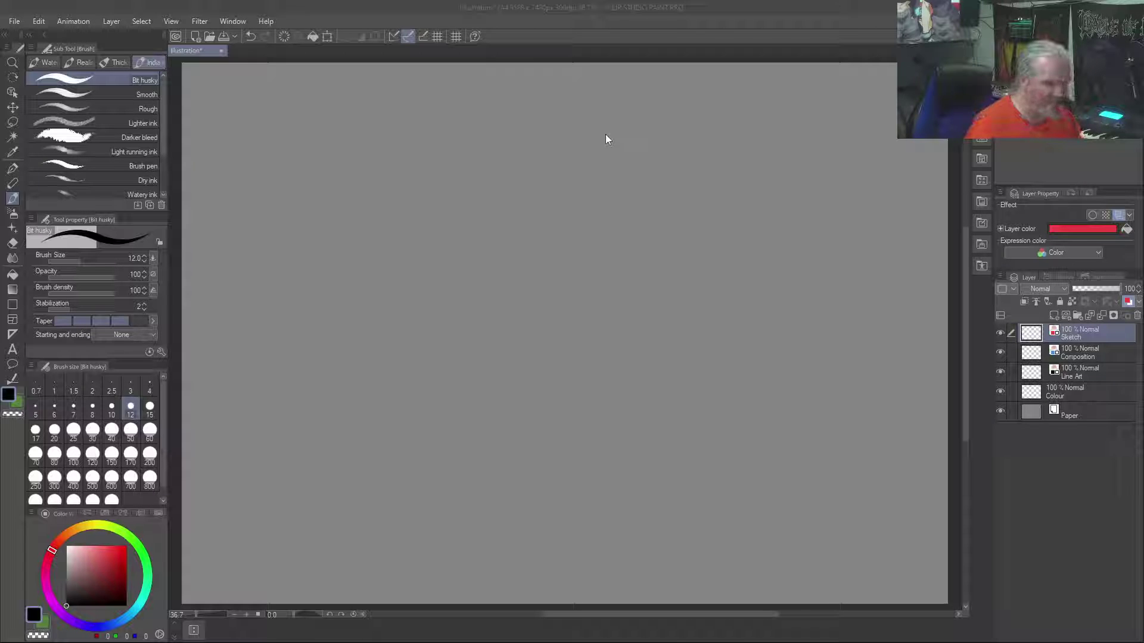
key(h)
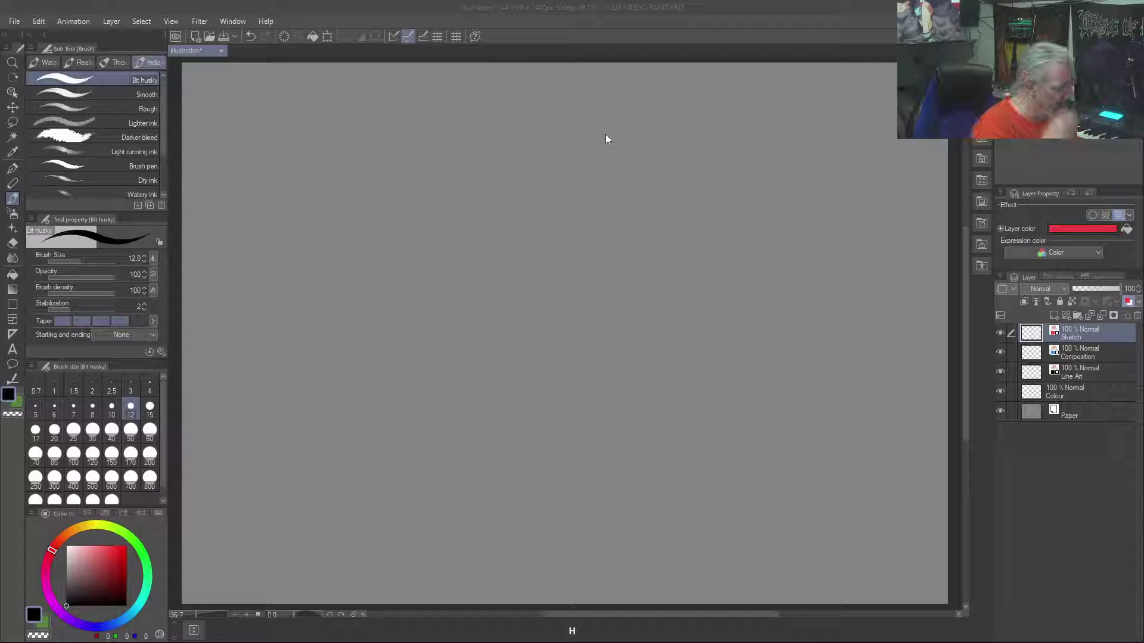
key(h)
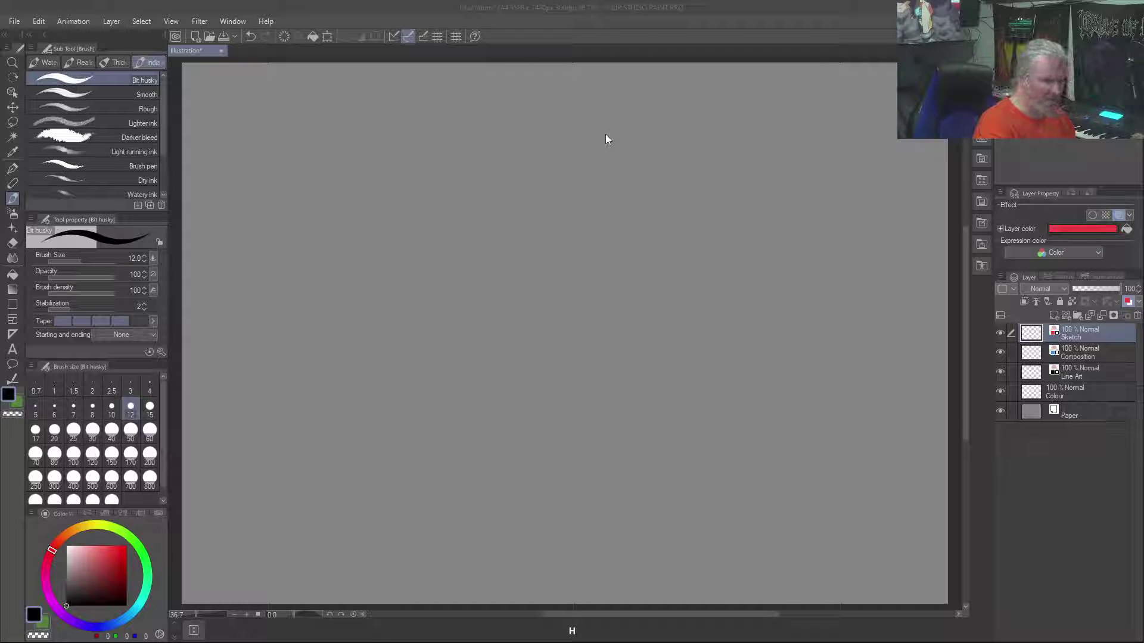
click(509, 15)
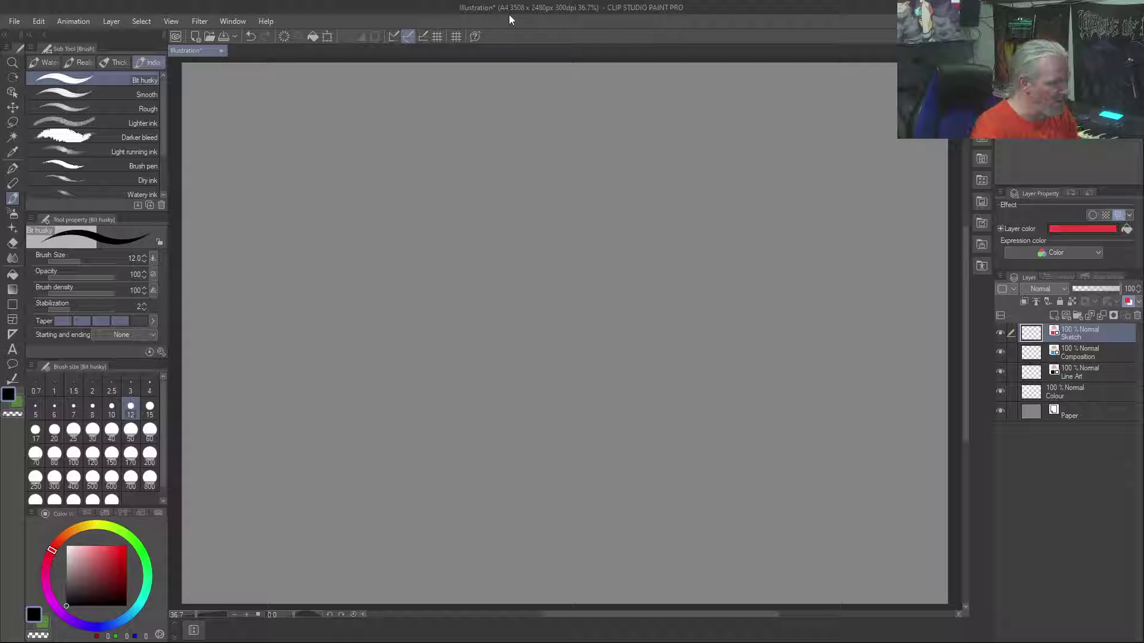
Sketch a right-facing profile head with the Bit husky brush: skull, ear, forehead, nose, jaw and neck
key(g)
key(b)
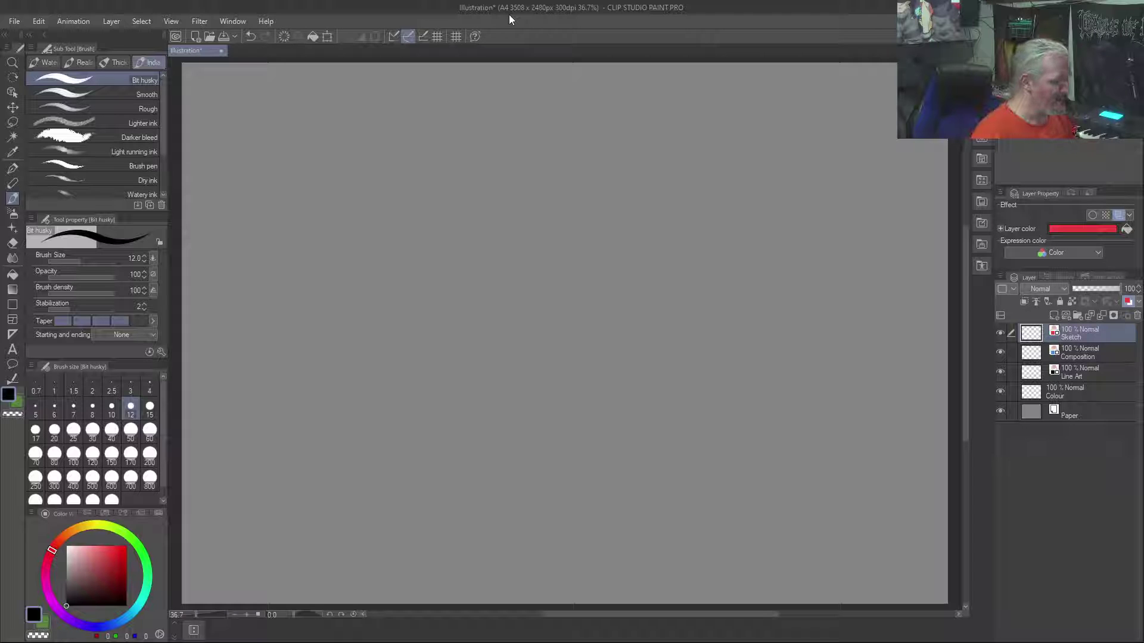
drag(569, 154, 385, 174)
drag(424, 259, 399, 208)
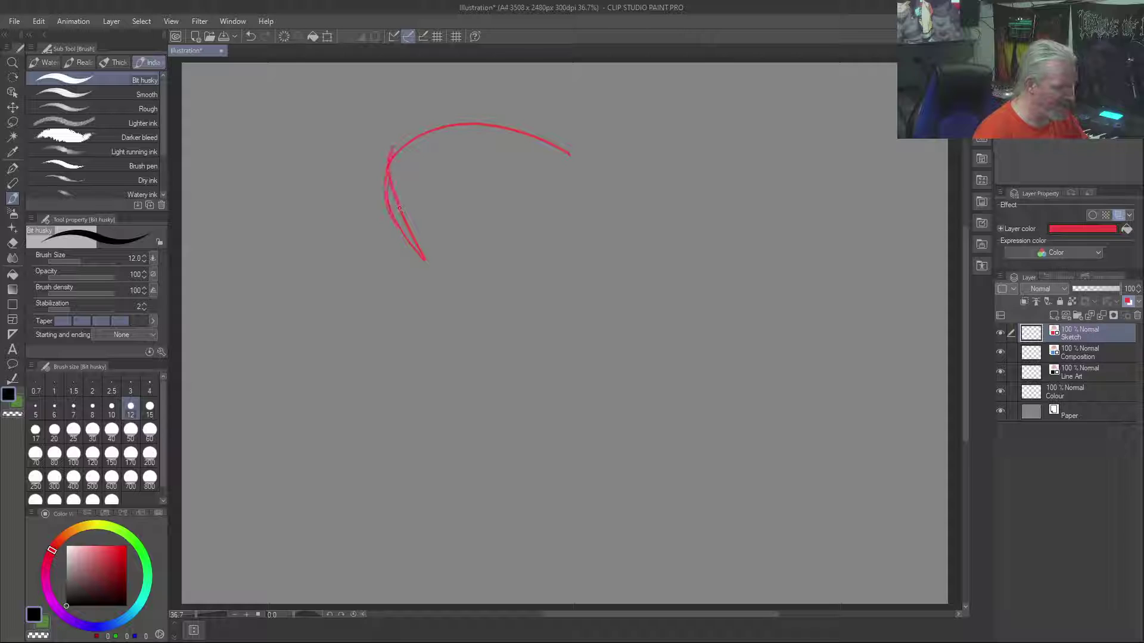
drag(477, 233, 485, 298)
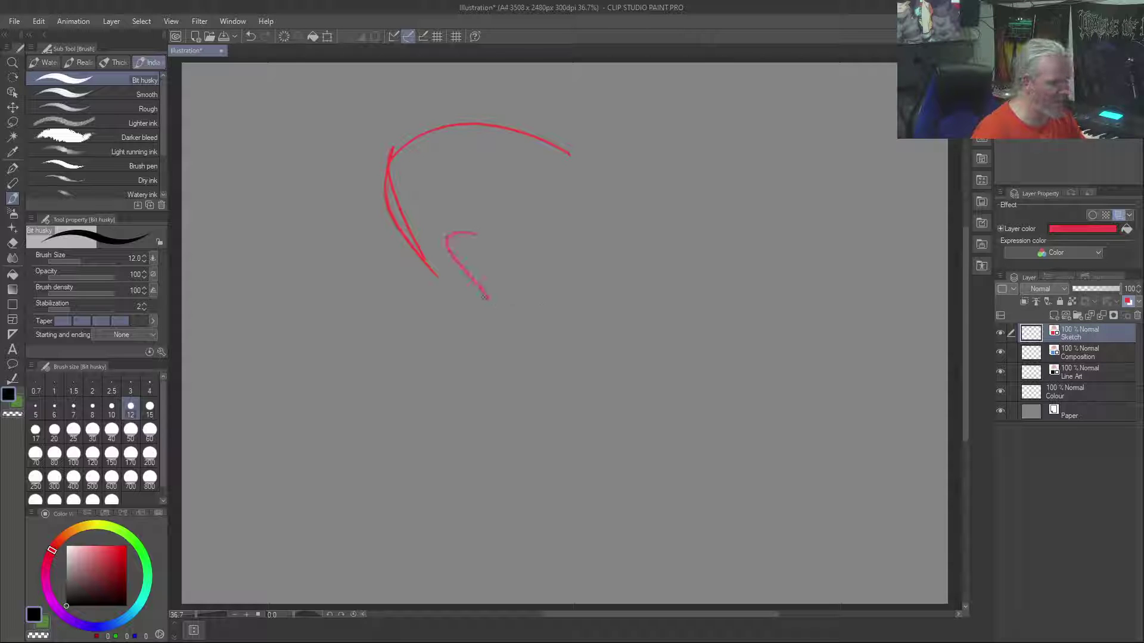
drag(584, 189, 592, 218)
mouse_move(559, 152)
mouse_down()
mouse_move(611, 262)
mouse_move(591, 272)
mouse_move(592, 338)
mouse_move(518, 349)
mouse_up()
mouse_move(422, 271)
mouse_down()
mouse_move(440, 374)
mouse_move(431, 289)
mouse_move(435, 322)
mouse_up()
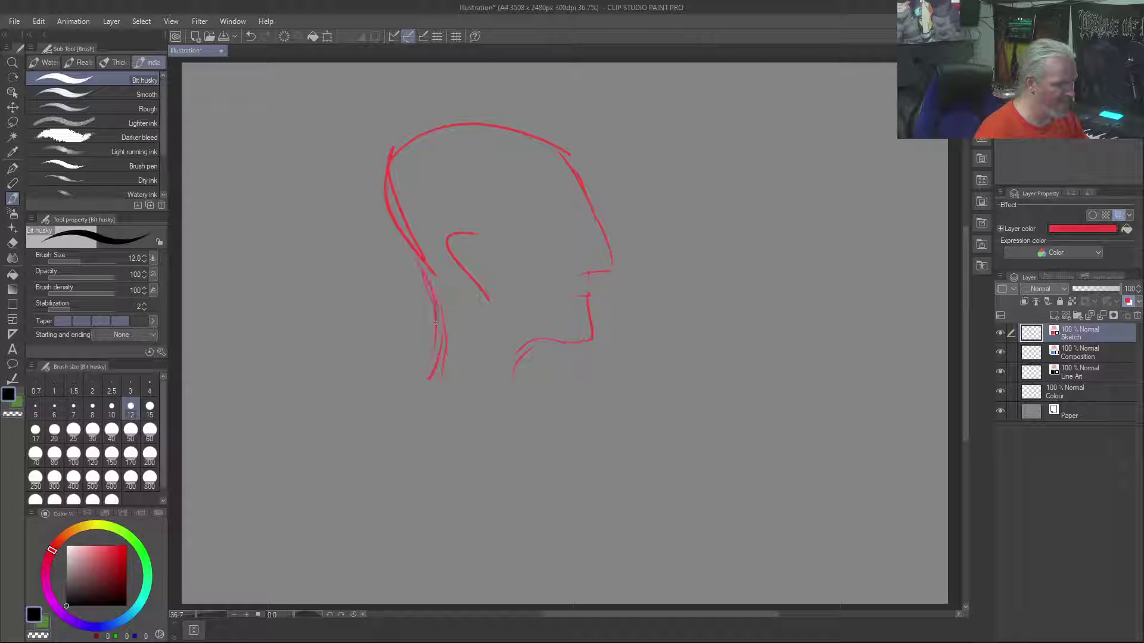
Reinforce the skull contour with extra strokes and add the eye and brow to the profile head
drag(390, 148, 435, 298)
mouse_move(406, 180)
mouse_down()
mouse_move(446, 131)
mouse_move(560, 160)
mouse_up()
drag(548, 199, 572, 210)
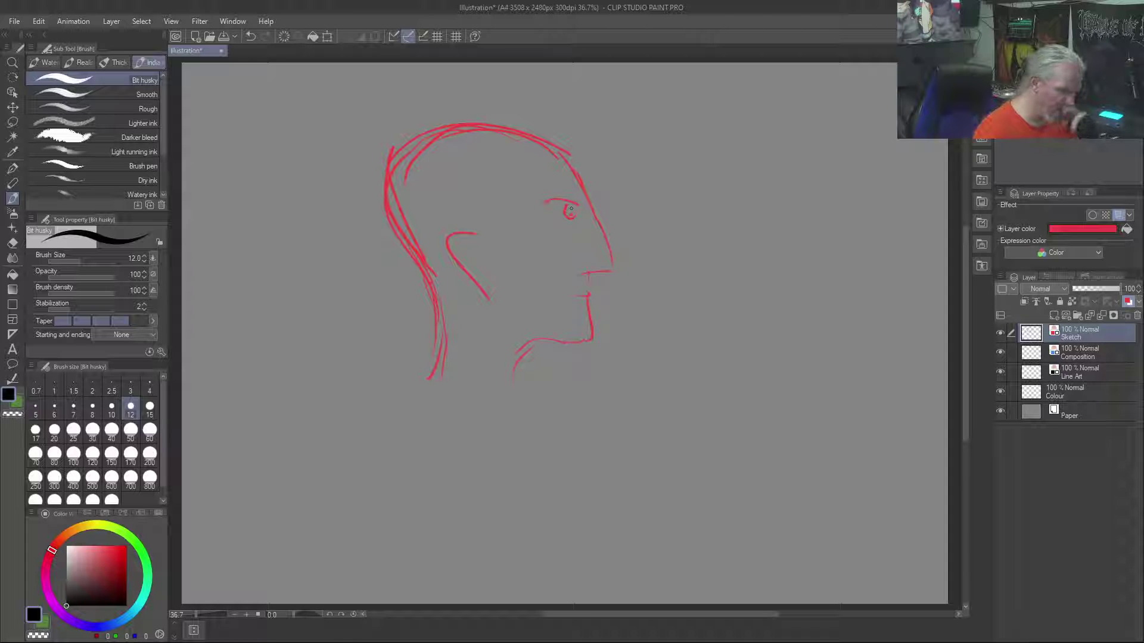
Rough in the hair around the profile head, with a pointed fringe, side strands, nape ends and an outer contour over the skull
drag(560, 134, 595, 188)
mouse_move(543, 146)
mouse_down()
mouse_move(555, 197)
mouse_move(509, 216)
mouse_move(509, 253)
mouse_up()
drag(469, 191, 494, 221)
drag(448, 191, 436, 295)
drag(438, 213, 457, 180)
drag(418, 242, 424, 371)
drag(387, 302, 410, 351)
mouse_move(365, 221)
mouse_down()
mouse_move(393, 313)
mouse_move(397, 100)
mouse_move(530, 107)
mouse_move(568, 148)
mouse_up()
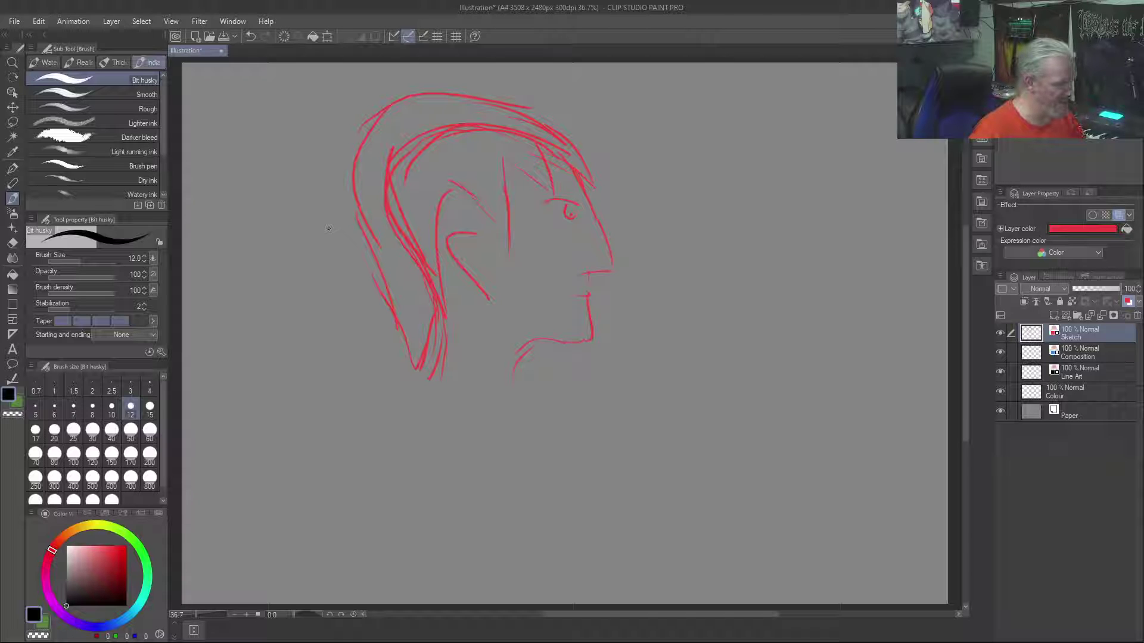
With brush size 40, erase the skull lines inside the hair and draw thick strands behind and above the ear
click(111, 429)
mouse_move(424, 123)
mouse_down()
mouse_move(451, 145)
mouse_move(457, 126)
mouse_move(480, 124)
mouse_move(557, 146)
mouse_move(441, 131)
mouse_move(398, 146)
mouse_move(397, 200)
mouse_move(434, 298)
mouse_move(383, 208)
mouse_move(407, 186)
mouse_up()
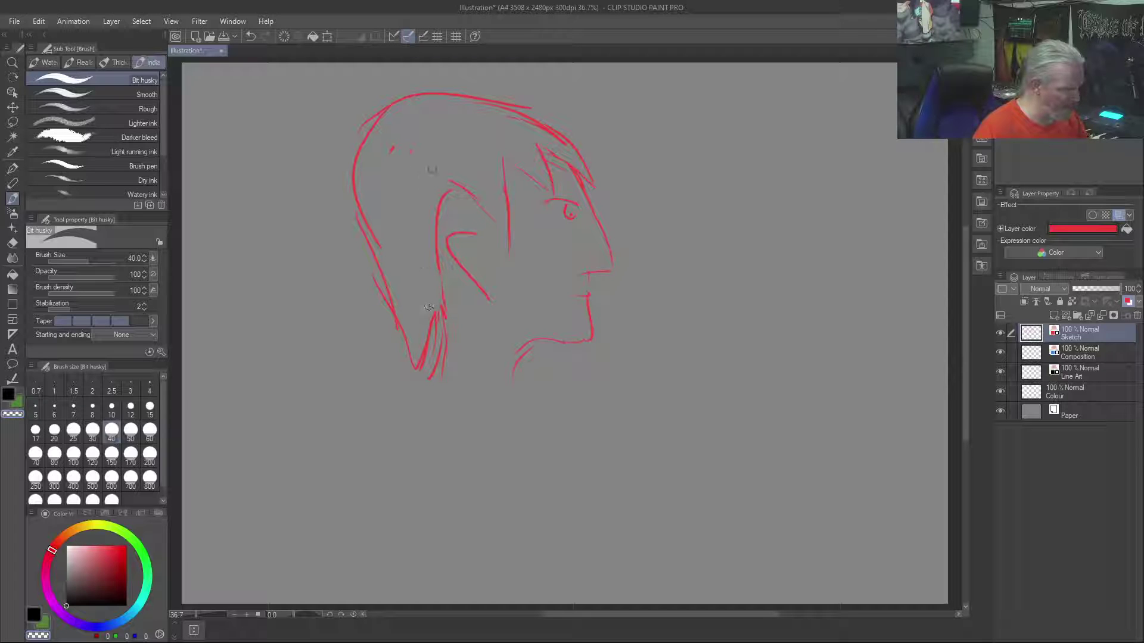
key(c)
drag(403, 222, 449, 315)
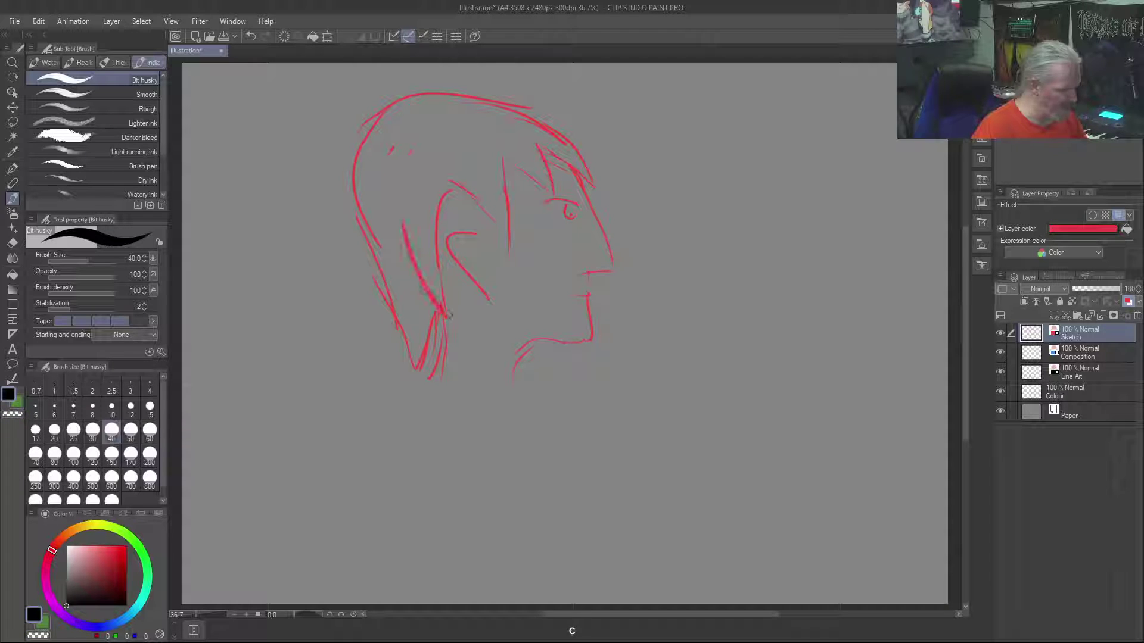
drag(451, 193, 440, 301)
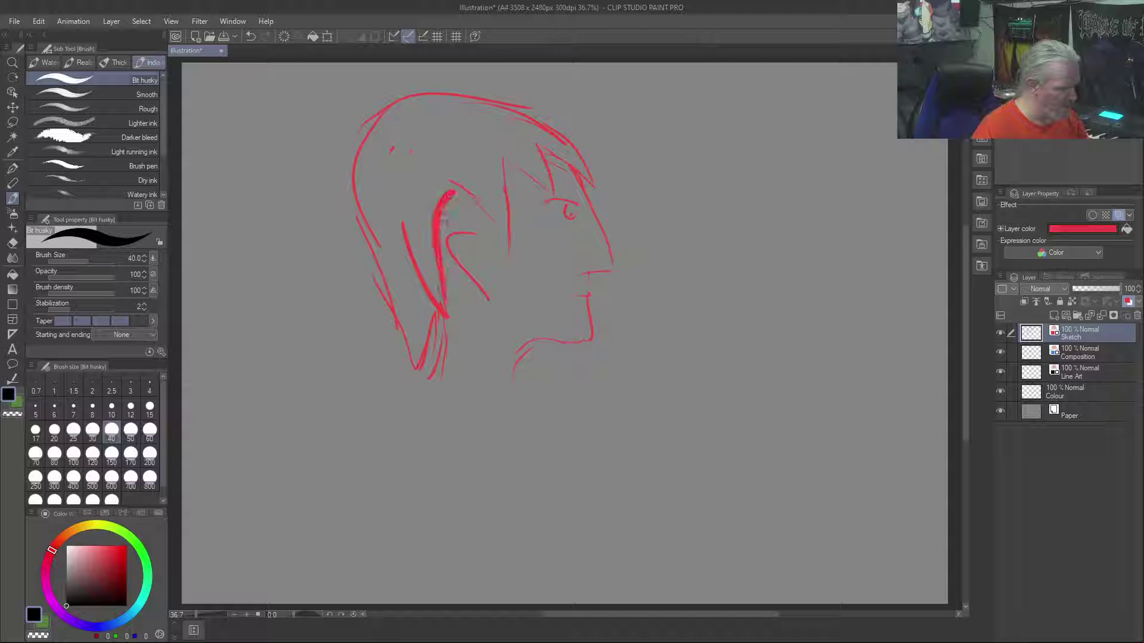
Set the brush size to 15 and build up the hair with overlapping strands from the crown to the fringe and nape
click(149, 406)
mouse_move(453, 182)
mouse_down()
mouse_move(509, 256)
mouse_move(498, 156)
mouse_move(536, 144)
mouse_up()
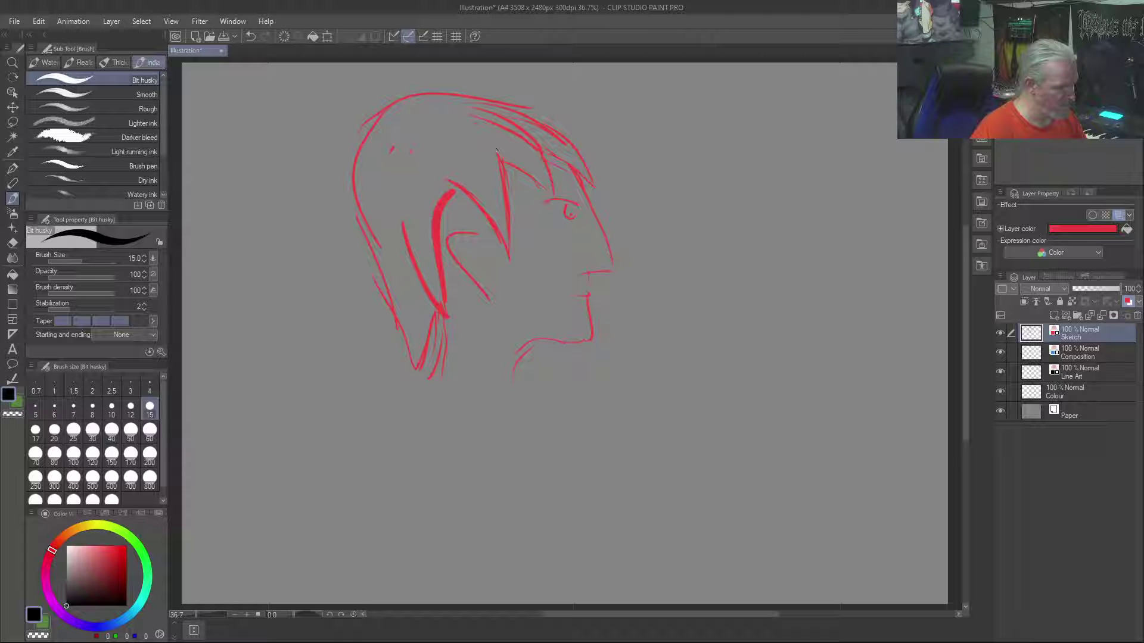
drag(468, 120, 490, 146)
mouse_move(415, 135)
mouse_down()
mouse_move(444, 192)
mouse_move(407, 265)
mouse_up()
drag(393, 173, 388, 196)
mouse_move(401, 153)
mouse_down()
mouse_move(391, 168)
mouse_move(406, 111)
mouse_move(415, 132)
mouse_up()
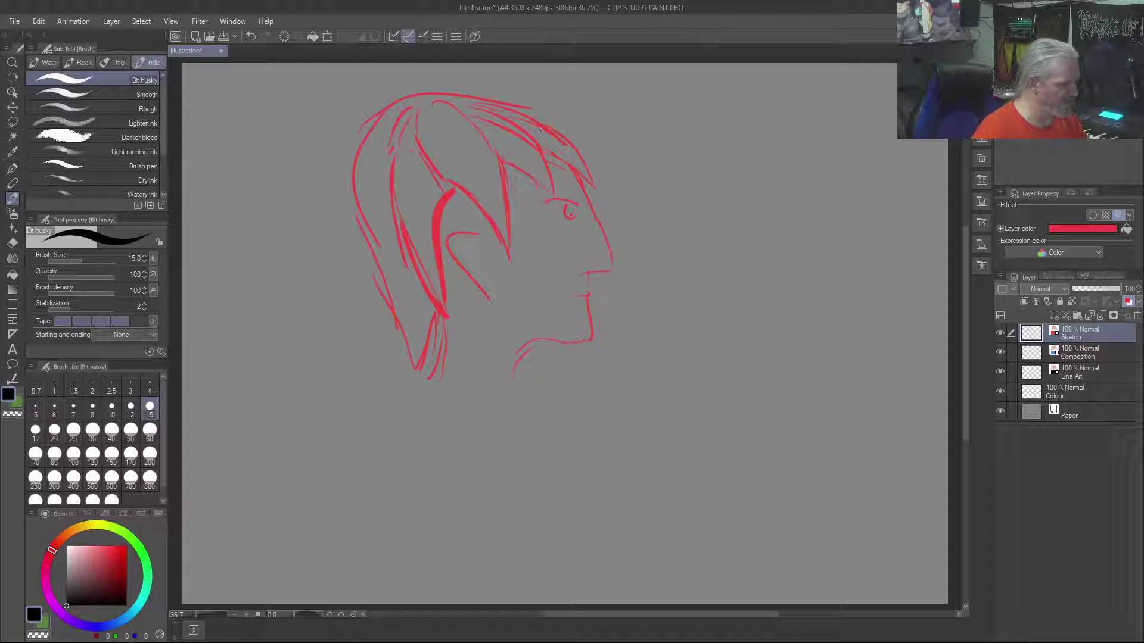
drag(358, 146, 399, 311)
mouse_move(407, 398)
mouse_down()
mouse_move(433, 329)
mouse_move(443, 352)
mouse_move(418, 370)
mouse_up()
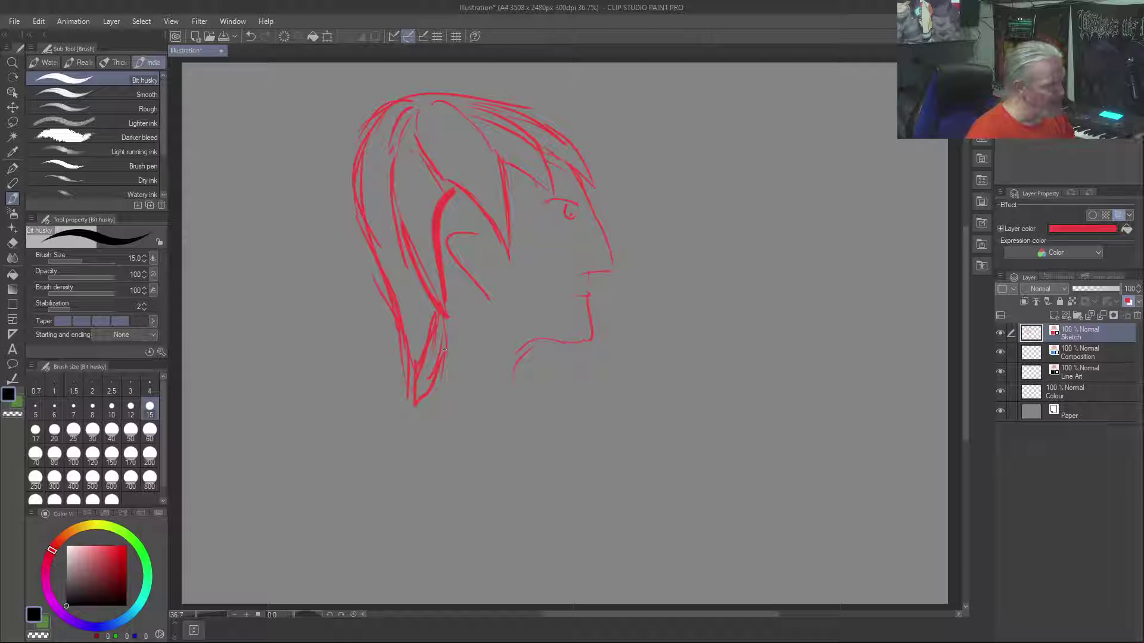
Sketch a second, front-facing hairstyle beside the profile head, with jagged fringe points and long side strands
mouse_move(797, 115)
mouse_down()
mouse_move(799, 218)
mouse_move(780, 256)
mouse_up()
drag(732, 180, 757, 224)
drag(709, 136, 775, 250)
drag(738, 197, 737, 256)
drag(660, 181, 738, 255)
drag(798, 197, 807, 246)
drag(808, 245, 870, 122)
mouse_move(810, 244)
mouse_down()
mouse_move(863, 358)
mouse_move(893, 122)
mouse_up()
drag(894, 226, 892, 272)
mouse_move(918, 147)
mouse_down()
mouse_move(892, 433)
mouse_move(865, 368)
mouse_move(816, 365)
mouse_move(836, 282)
mouse_up()
Add the jaw and long side locks to the front-facing head, and clear the Sketch layer
mouse_move(810, 395)
mouse_down()
mouse_move(715, 247)
mouse_move(674, 266)
mouse_move(685, 468)
mouse_up()
mouse_move(668, 445)
mouse_down()
mouse_move(657, 402)
mouse_move(684, 320)
mouse_up()
drag(670, 186, 651, 301)
drag(651, 243, 656, 303)
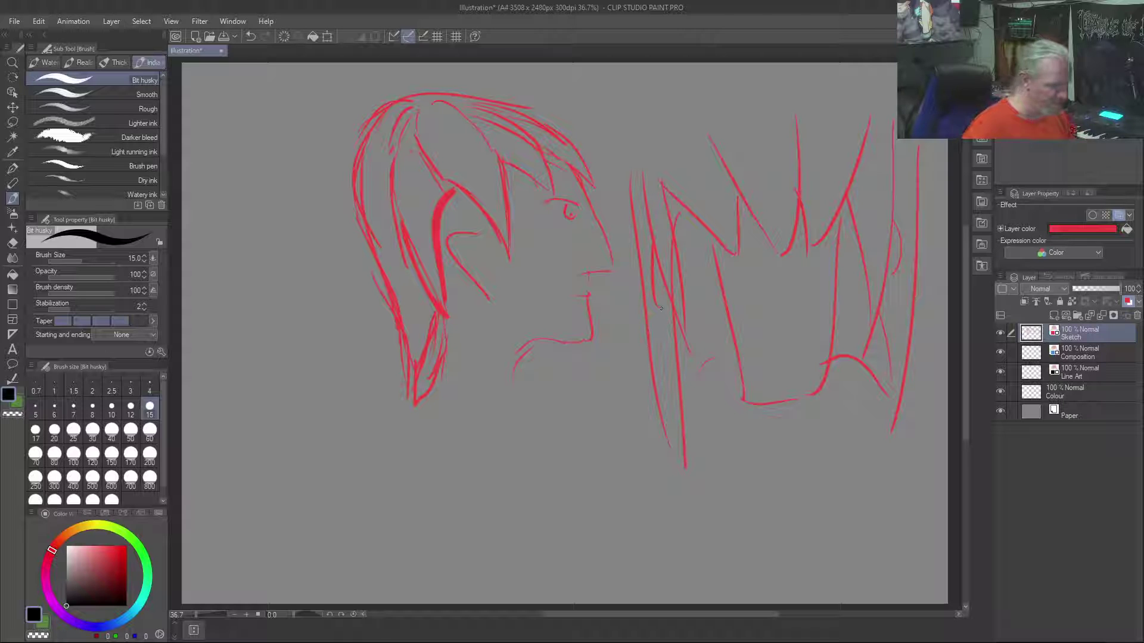
key(Delete)
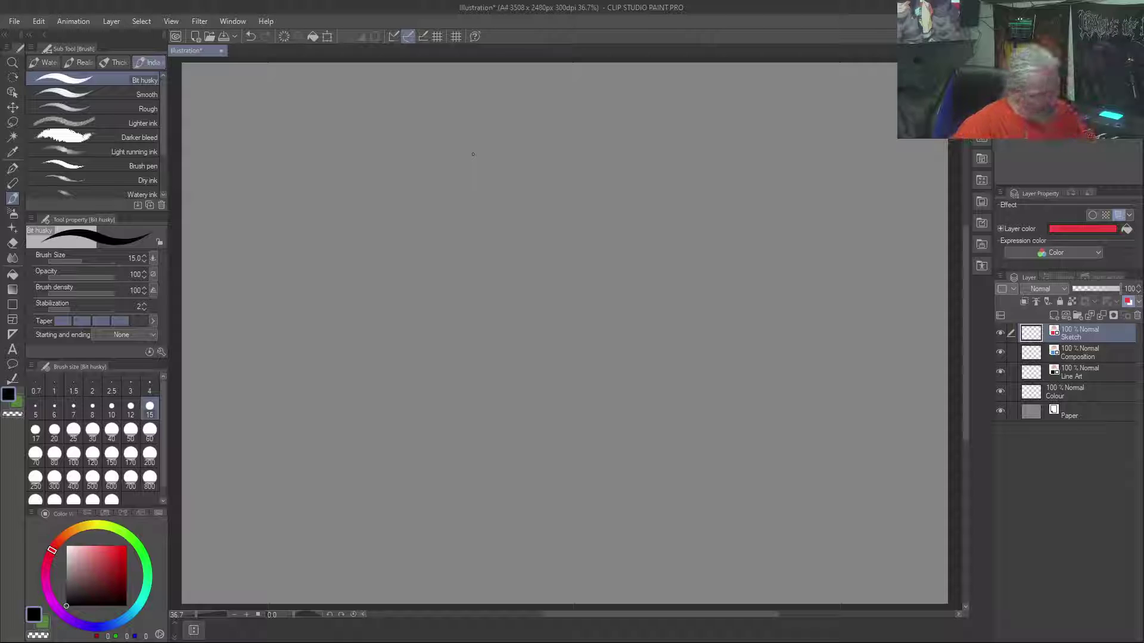
Sketch a bent limb form with a curved upper contour and a tapered cylinder ending in an ellipse, and clear the Sketch layer
mouse_move(691, 176)
mouse_down()
mouse_move(620, 156)
mouse_move(576, 169)
mouse_up()
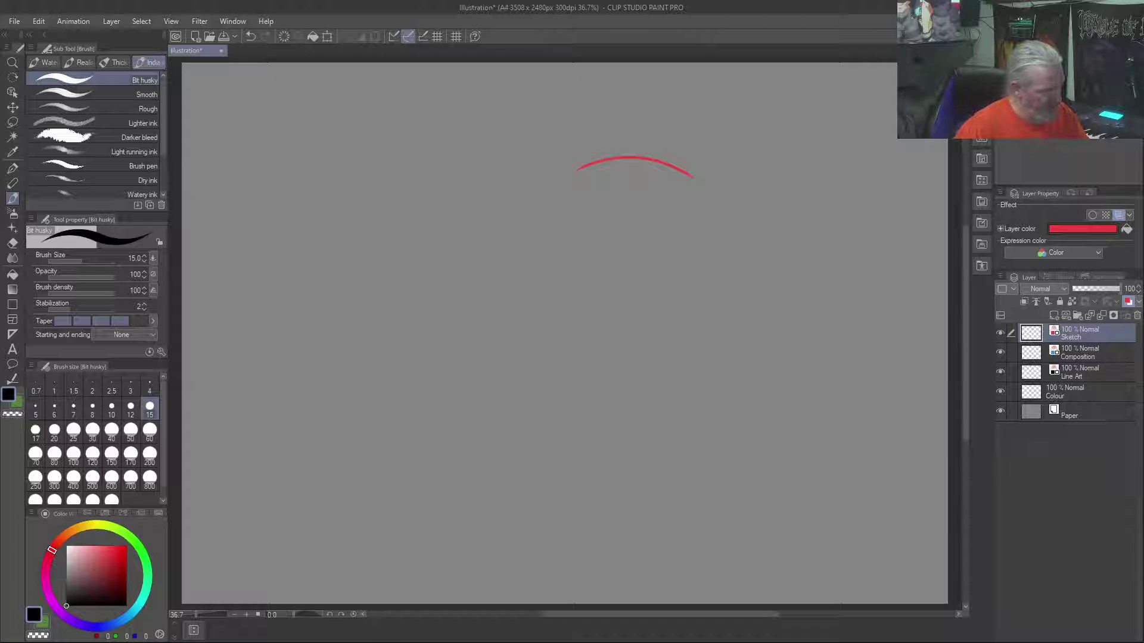
mouse_move(691, 177)
mouse_down()
mouse_move(751, 319)
mouse_move(745, 297)
mouse_move(750, 327)
mouse_move(697, 341)
mouse_move(720, 355)
mouse_move(752, 332)
mouse_move(730, 322)
mouse_move(706, 355)
mouse_up()
drag(652, 268, 703, 358)
mouse_move(691, 193)
mouse_down()
mouse_move(640, 255)
mouse_move(679, 333)
mouse_up()
mouse_move(643, 269)
mouse_down()
mouse_move(616, 270)
mouse_move(572, 212)
mouse_up()
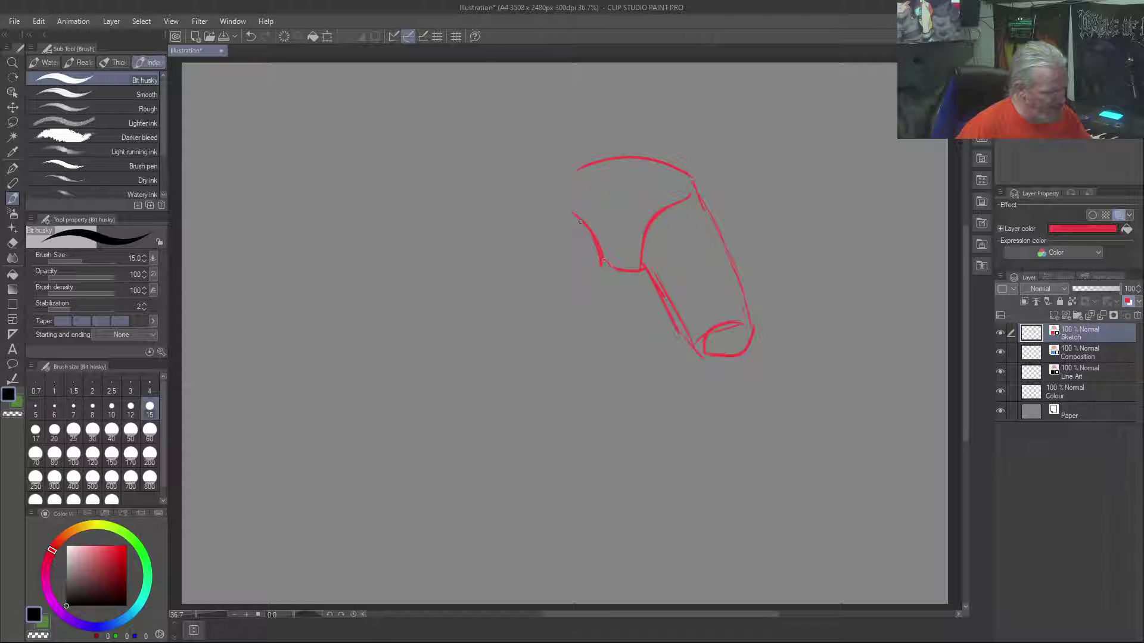
mouse_move(611, 279)
mouse_down()
mouse_move(572, 295)
mouse_move(559, 317)
mouse_up()
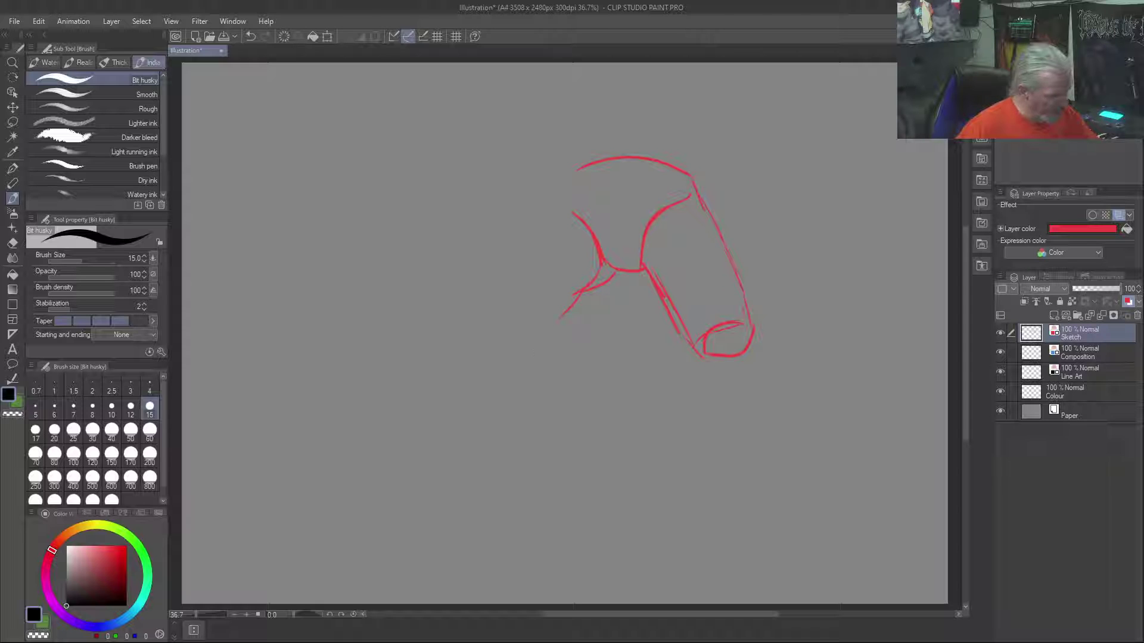
key(Delete)
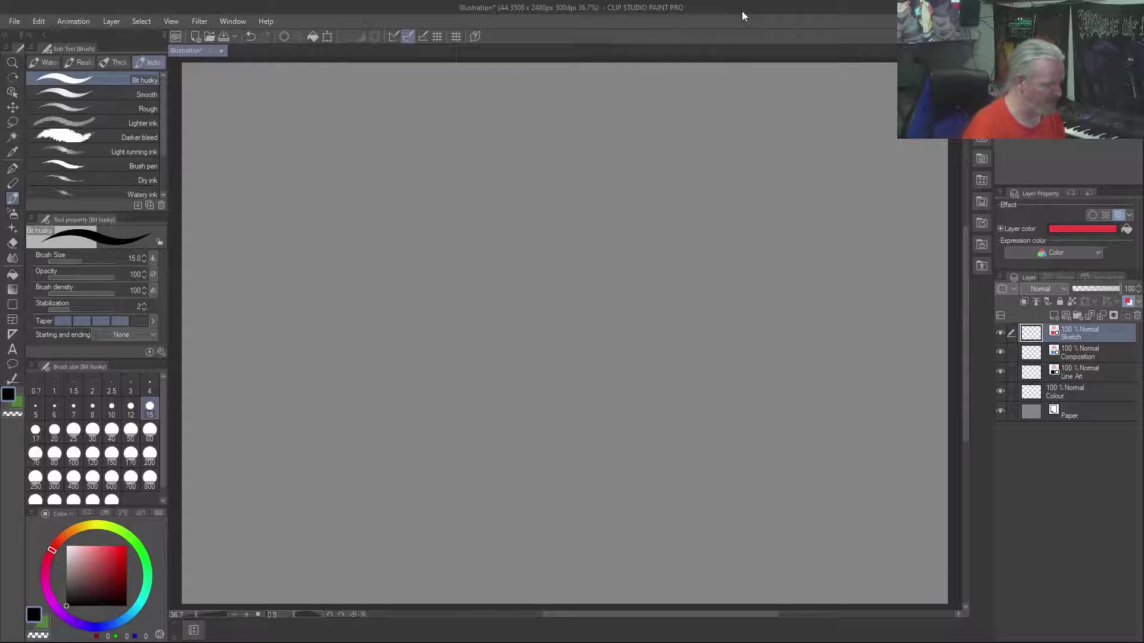
Paste the copied text excerpt about the leg as a new layer and scale it up to 370%
key(ctrl+v)
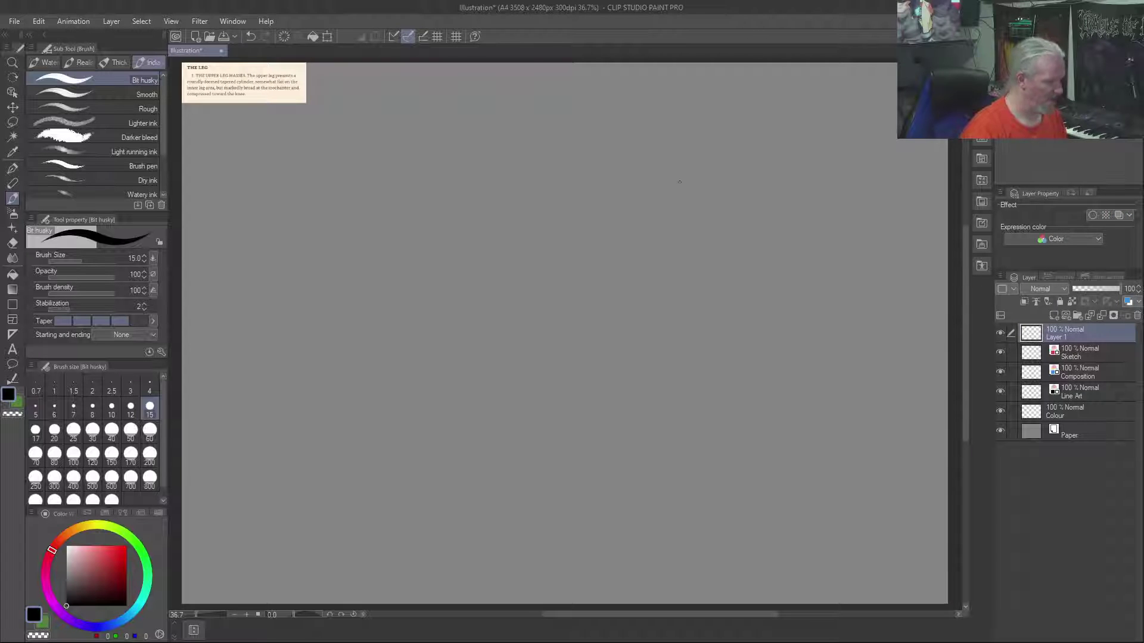
key(ctrl+t)
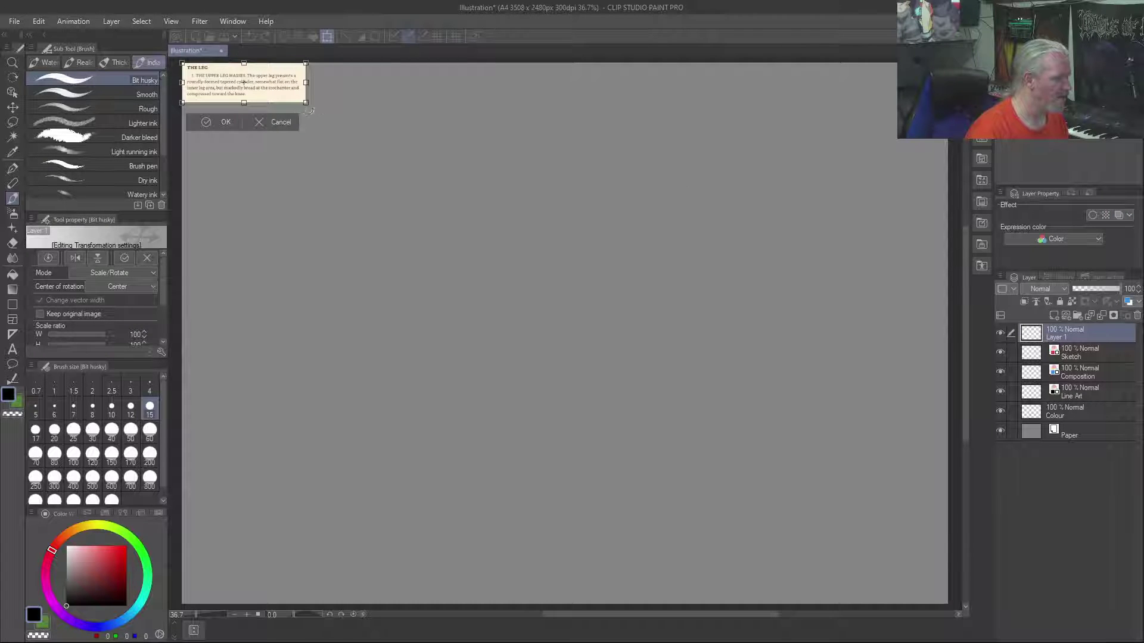
drag(307, 104, 642, 286)
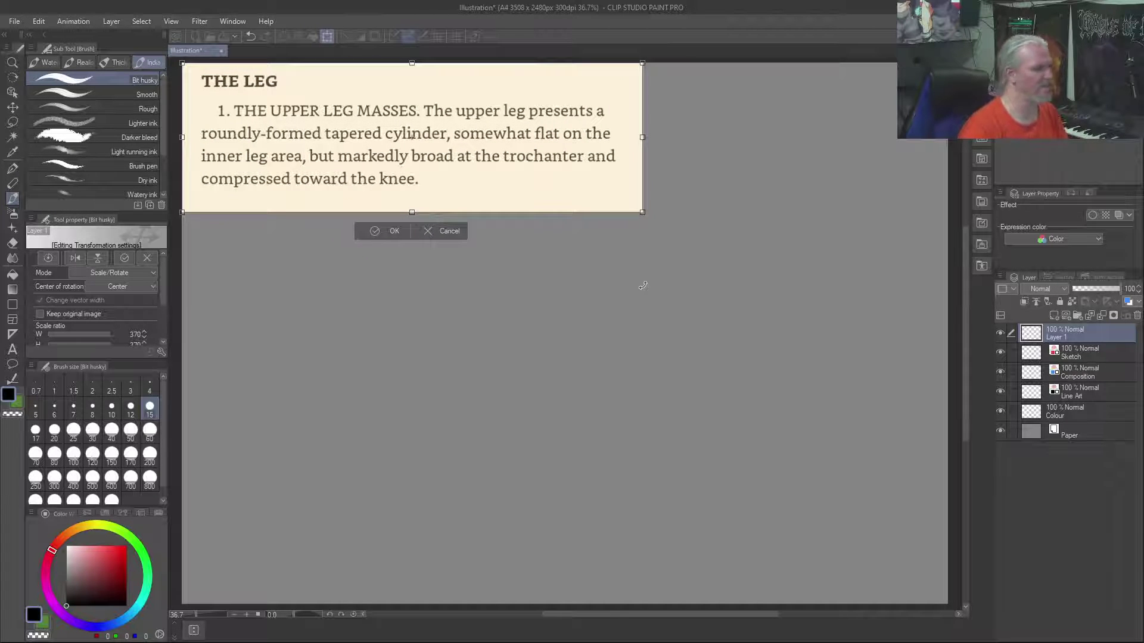
key(ctrl+alt+n)
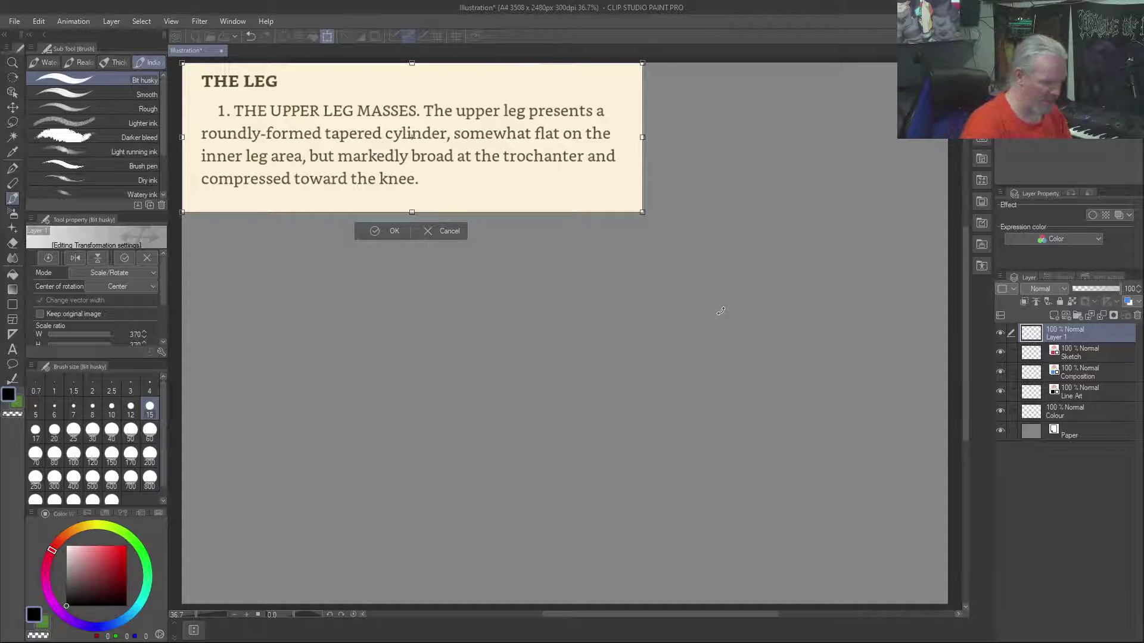
key(b)
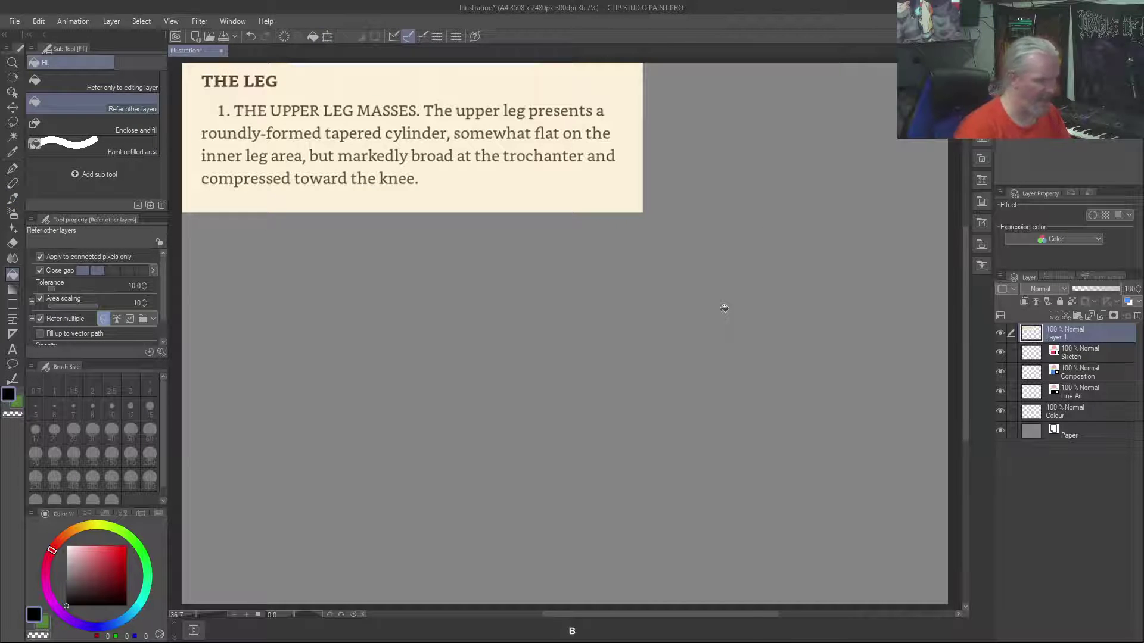
On the Sketch layer, draw a large circle below the pasted text and flatten one side with a straight stroke
key(b)
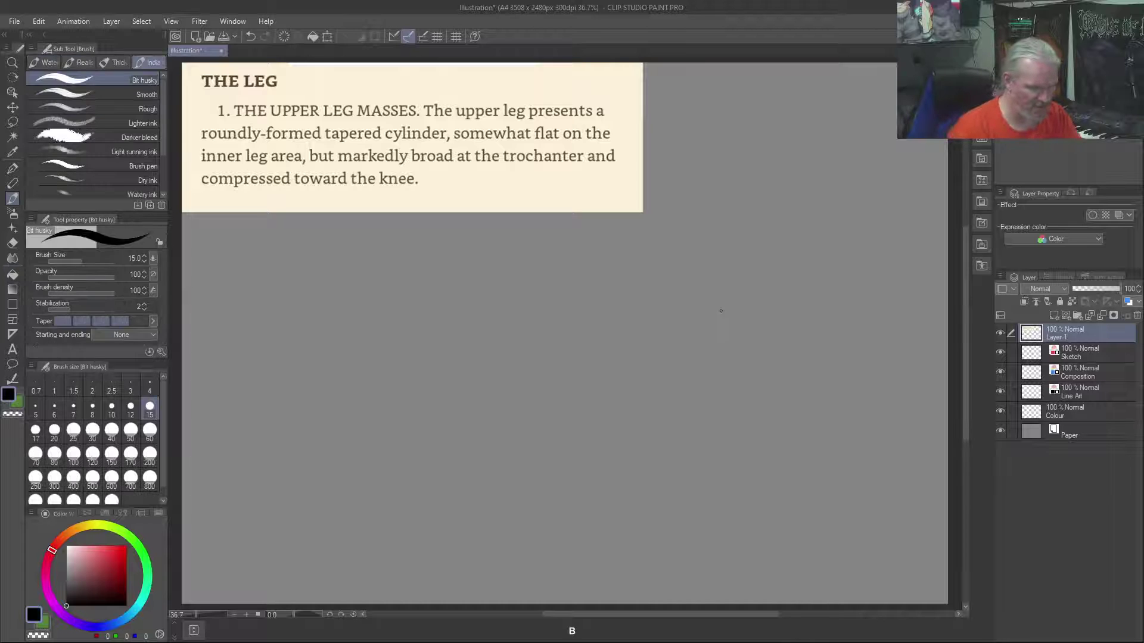
click(1079, 355)
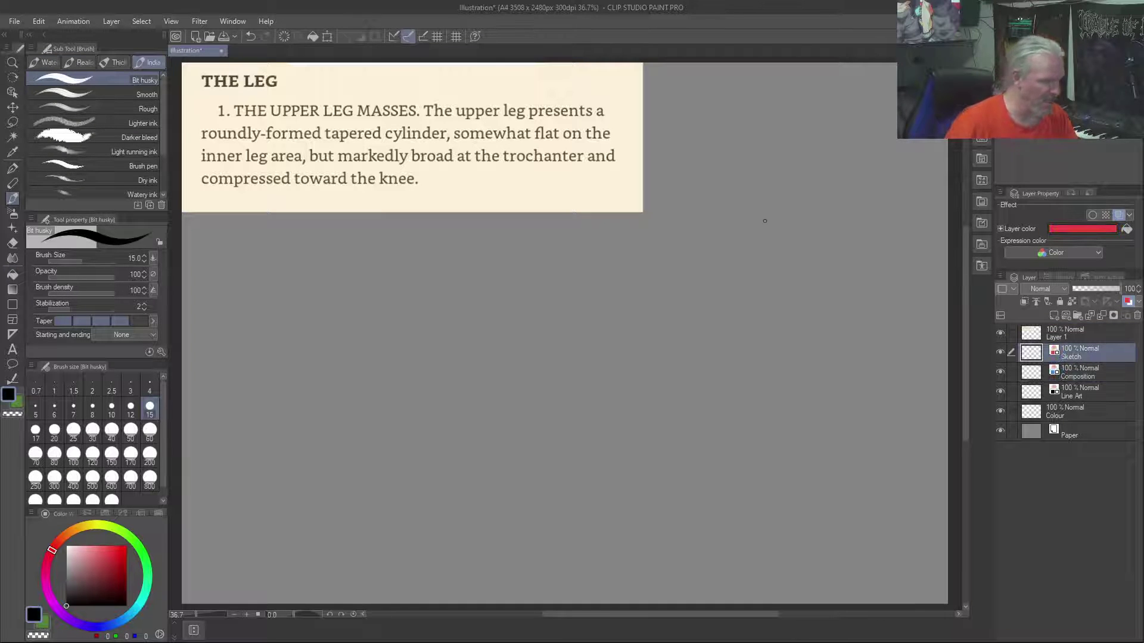
mouse_move(691, 283)
mouse_down()
mouse_move(733, 382)
mouse_move(742, 256)
mouse_move(696, 301)
mouse_up()
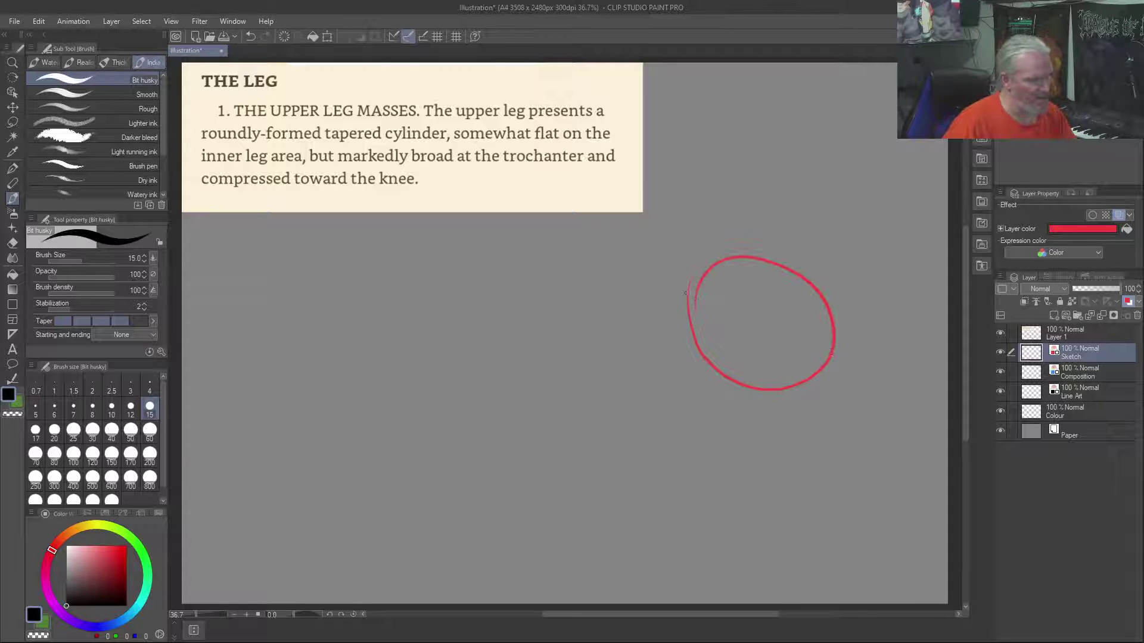
drag(707, 266, 721, 386)
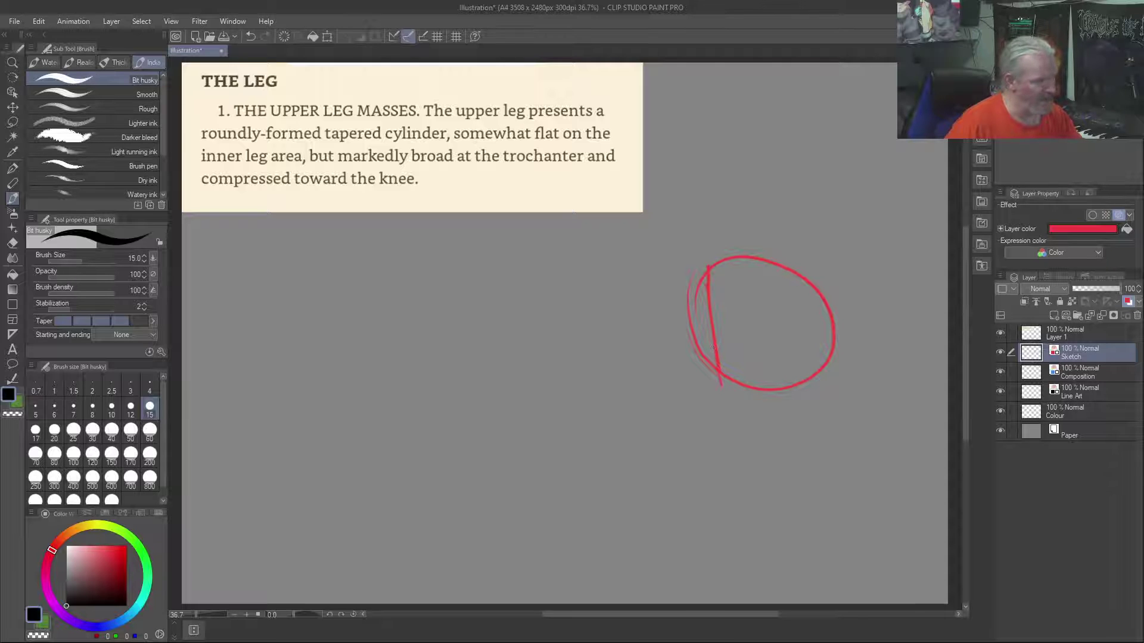
mouse_move(754, 232)
mouse_down()
mouse_move(700, 292)
mouse_move(707, 342)
mouse_up()
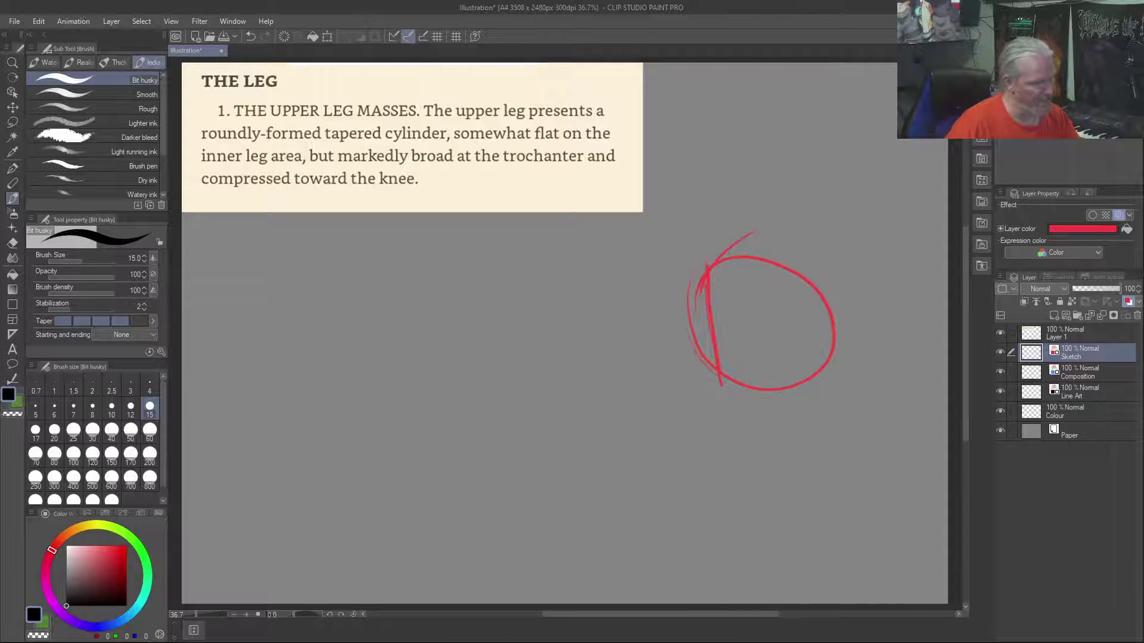
Add an angular, broader outer contour above the large circle and mark the trochanter with a small ellipse on its edge
drag(788, 221, 833, 305)
mouse_move(718, 251)
mouse_down()
mouse_move(786, 219)
mouse_move(754, 236)
mouse_up()
mouse_move(799, 220)
mouse_down()
mouse_move(838, 244)
mouse_move(855, 331)
mouse_up()
drag(780, 251, 824, 230)
drag(709, 265, 783, 222)
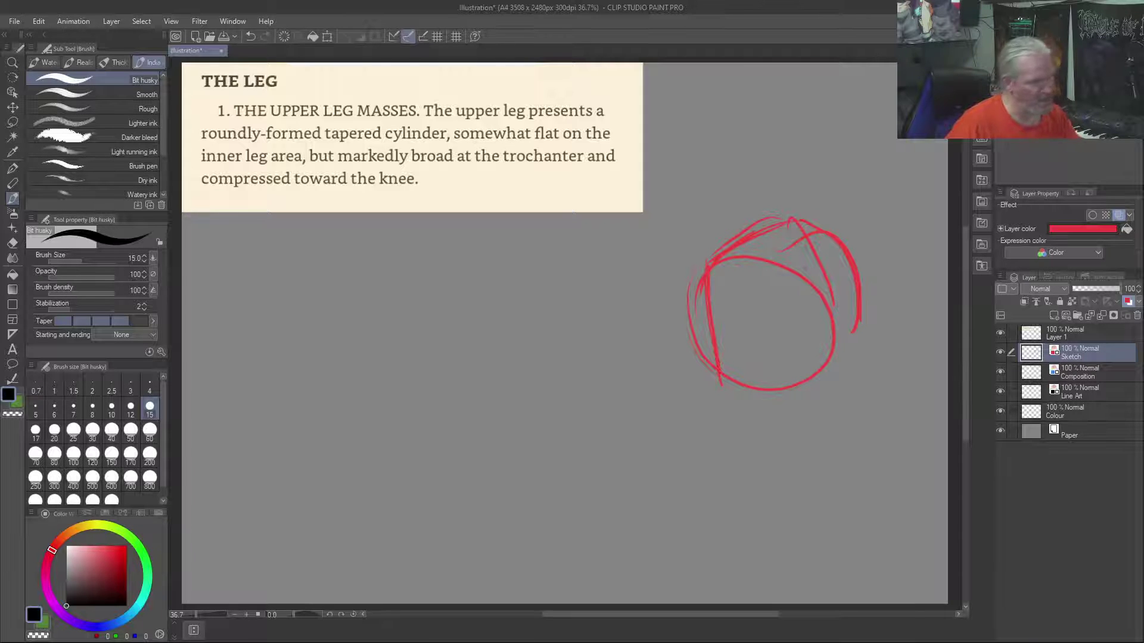
mouse_move(829, 289)
mouse_down()
mouse_move(850, 305)
mouse_move(800, 291)
mouse_up()
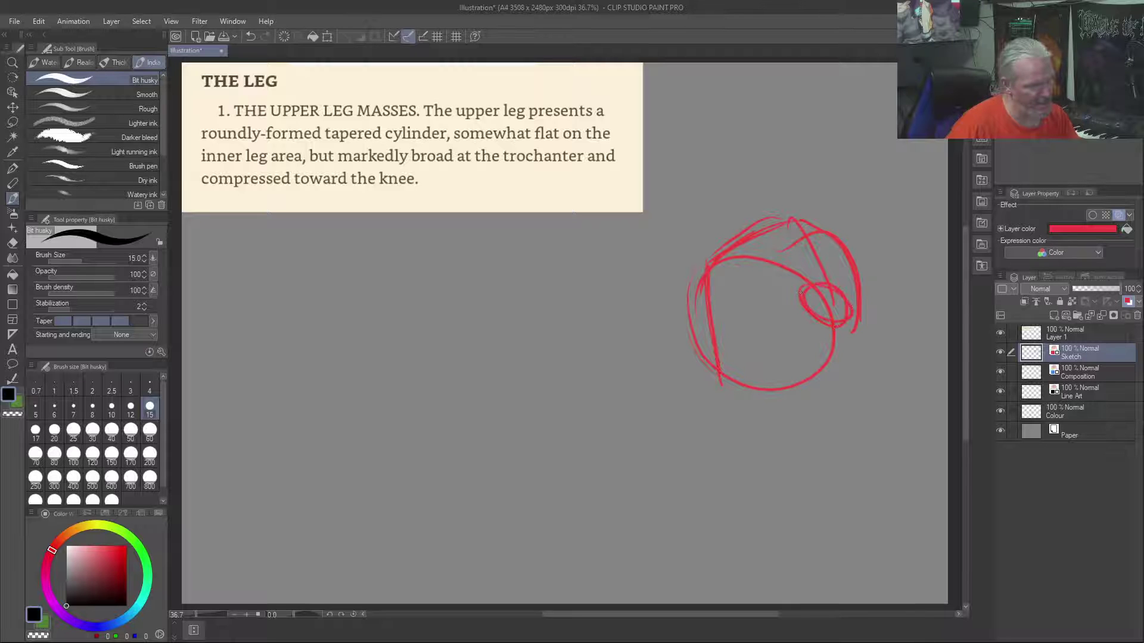
Reinforce the large circle's outline and draw a smaller circle below it for the knee end, with a guide line between them
mouse_move(728, 259)
mouse_down()
mouse_move(839, 357)
mouse_move(780, 389)
mouse_up()
drag(841, 355, 757, 388)
drag(843, 331, 822, 375)
drag(820, 280, 738, 264)
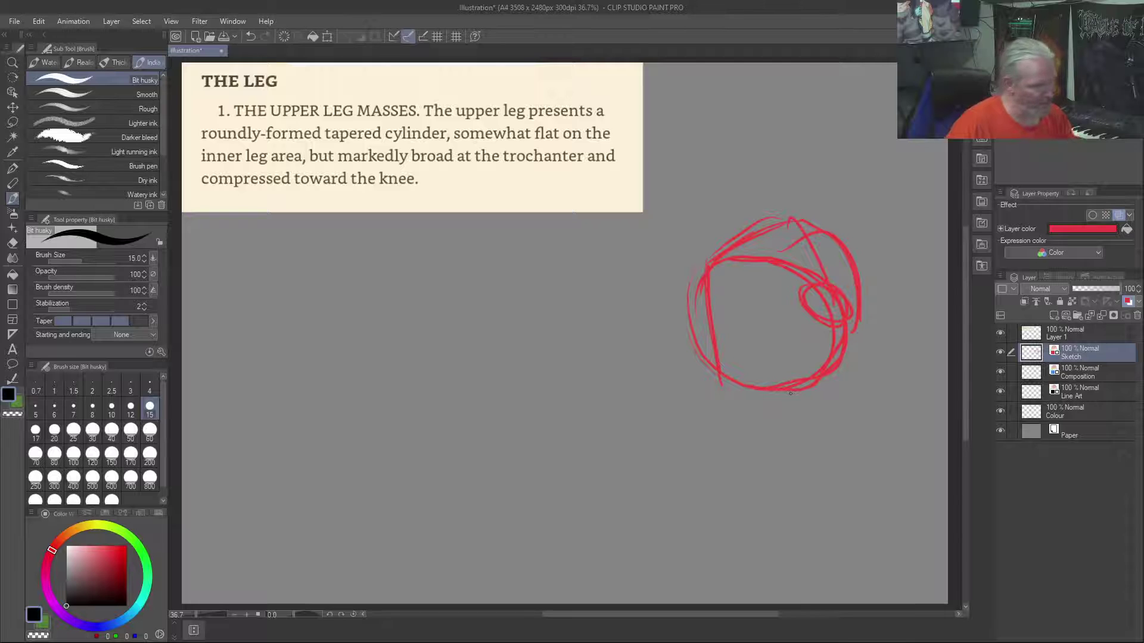
mouse_move(685, 390)
mouse_down()
mouse_move(660, 472)
mouse_move(661, 534)
mouse_move(655, 486)
mouse_up()
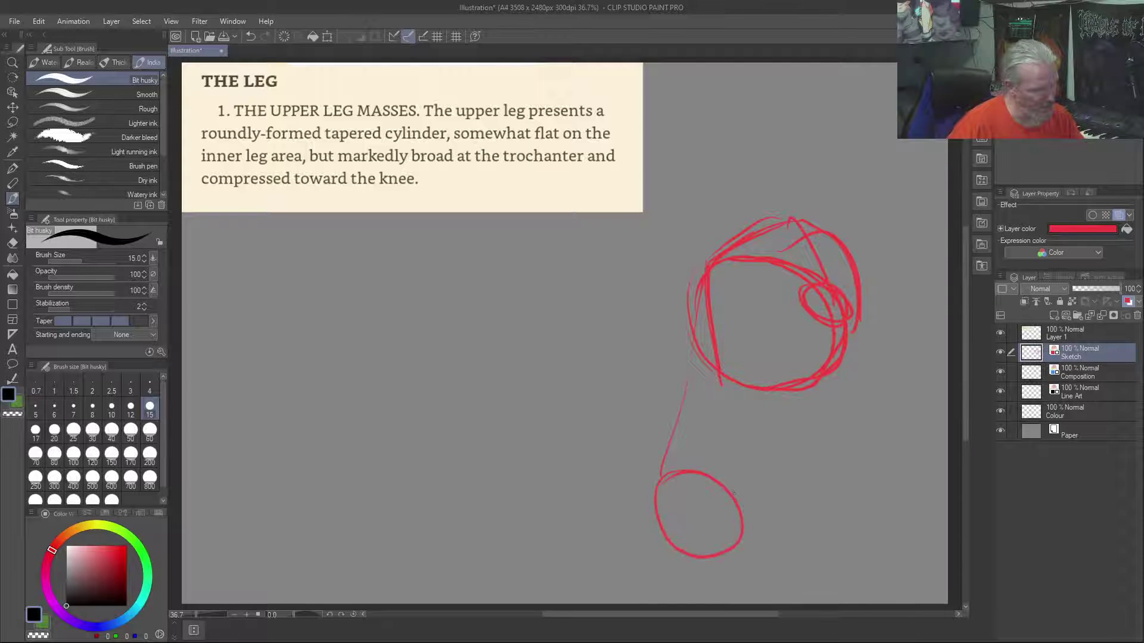
Connect the large circle to the knee circle with tapering side lines and add curved cross-contours around the upper leg form
drag(822, 388, 785, 461)
drag(744, 523, 804, 406)
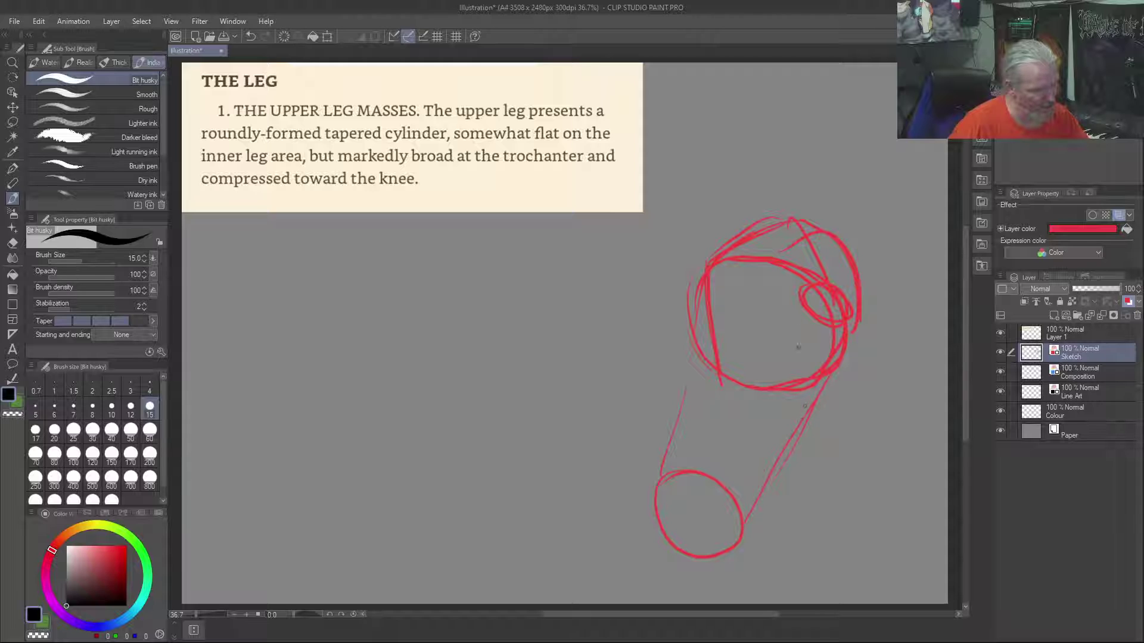
drag(770, 289, 822, 338)
drag(724, 292, 811, 372)
drag(719, 336, 796, 417)
drag(703, 292, 671, 448)
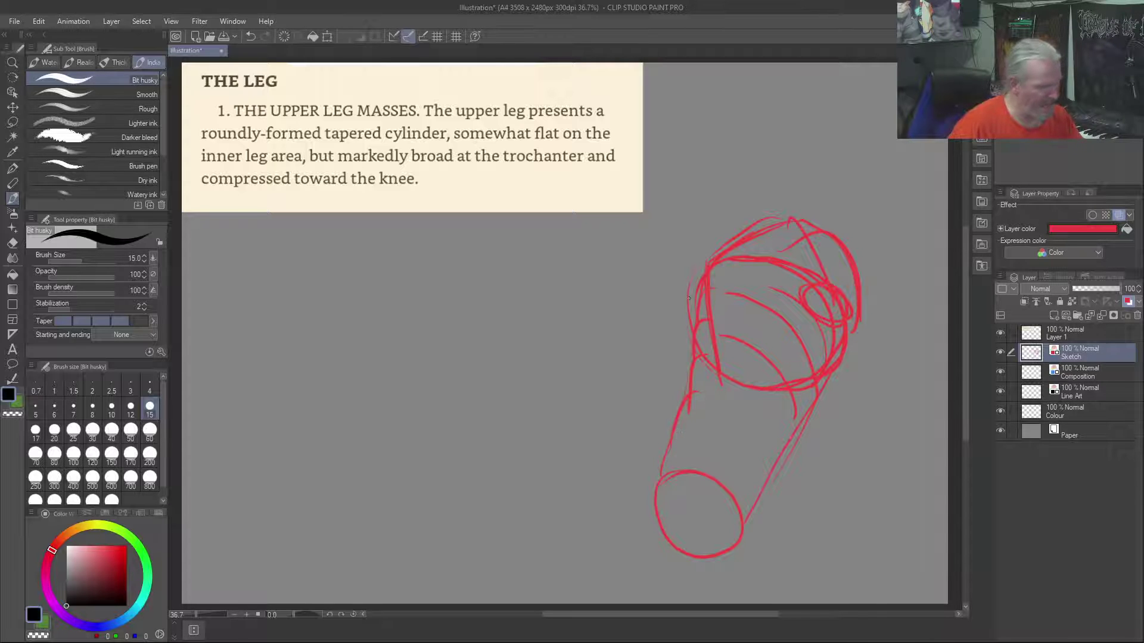
Sketch a tapered block version of the thigh beside the circle study, with a curved top and a flat inner plane
mouse_move(601, 300)
mouse_down()
mouse_move(484, 257)
mouse_move(483, 343)
mouse_up()
drag(482, 282, 483, 467)
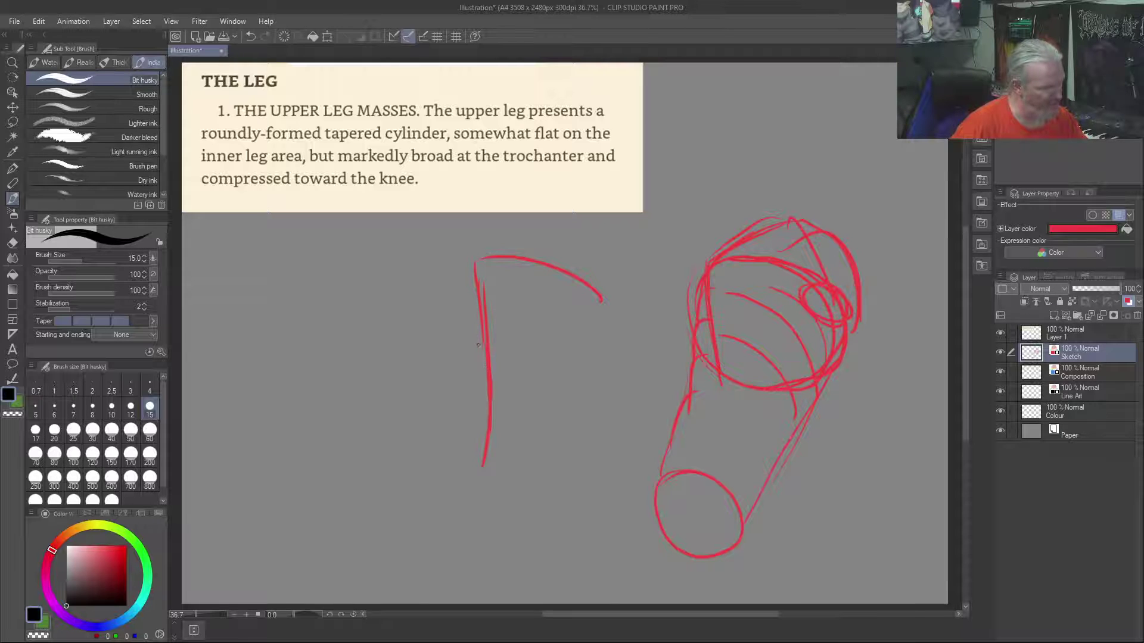
mouse_move(473, 266)
mouse_down()
mouse_move(453, 284)
mouse_move(481, 465)
mouse_up()
drag(487, 338, 480, 480)
mouse_move(602, 301)
mouse_down()
mouse_move(590, 417)
mouse_move(541, 575)
mouse_move(469, 524)
mouse_move(478, 468)
mouse_move(478, 495)
mouse_up()
Sketch another thigh beside the block with a rounded top tapering toward the knee and a reinforced wedge along its outer edge
mouse_move(381, 241)
mouse_down()
mouse_move(327, 256)
mouse_move(298, 342)
mouse_up()
mouse_move(305, 305)
mouse_down()
mouse_move(355, 254)
mouse_move(411, 296)
mouse_up()
drag(384, 242, 463, 481)
drag(434, 351, 458, 516)
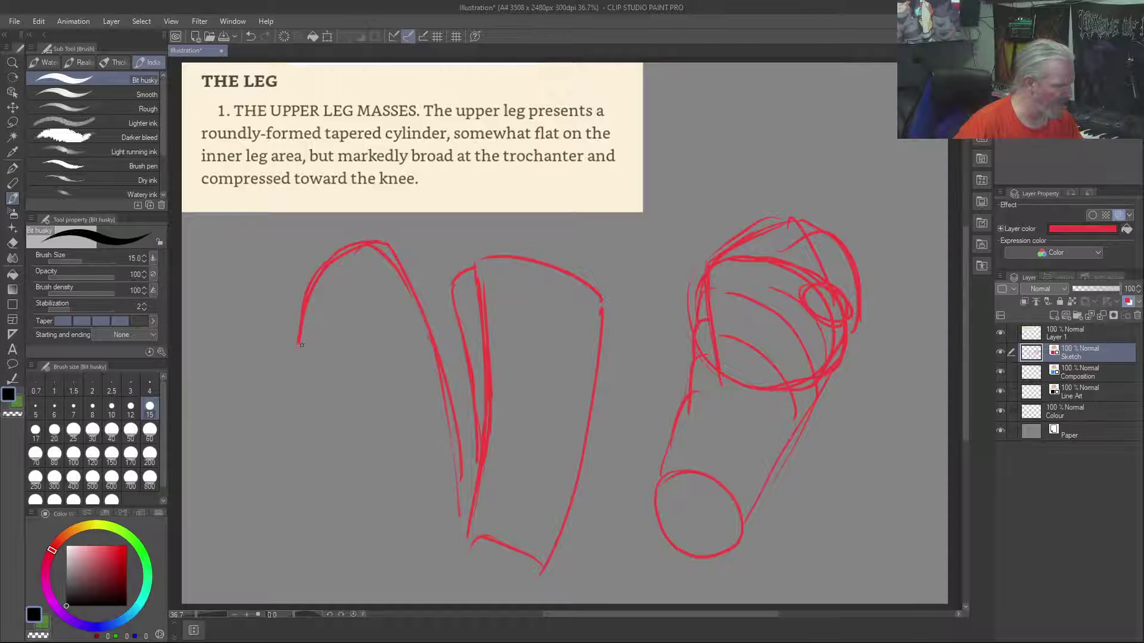
mouse_move(305, 327)
mouse_down()
mouse_move(343, 380)
mouse_move(388, 517)
mouse_up()
drag(294, 347, 369, 448)
drag(337, 382, 366, 437)
drag(345, 358, 372, 438)
drag(326, 335, 350, 368)
drag(368, 431, 375, 451)
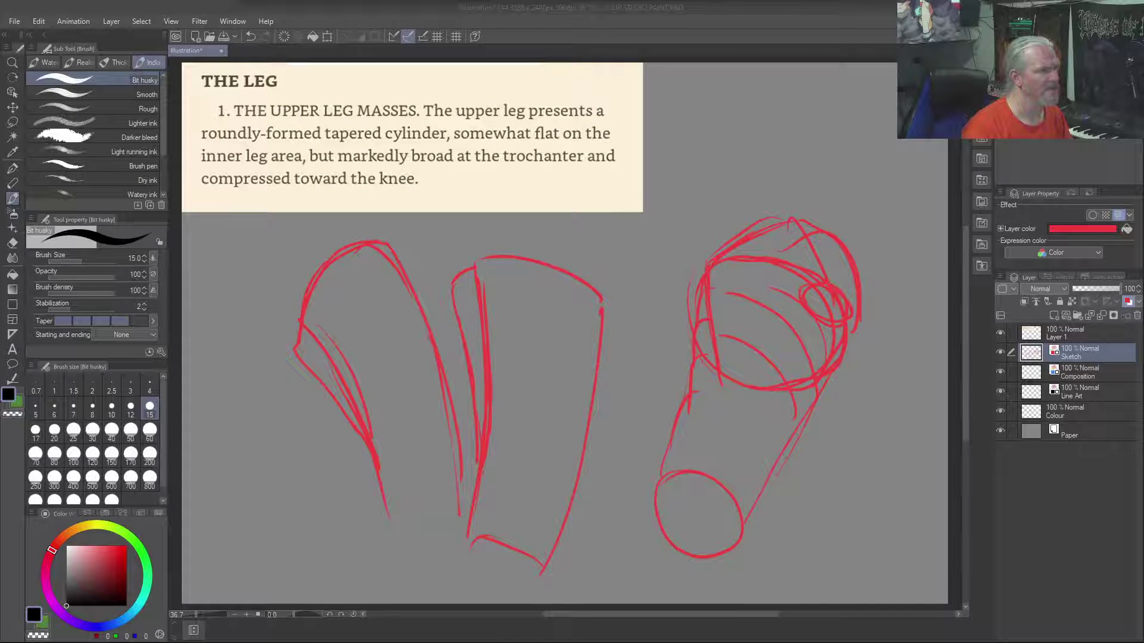
Add a new layer above Layer 1 and paste the copied leg drawing onto it
click(691, 31)
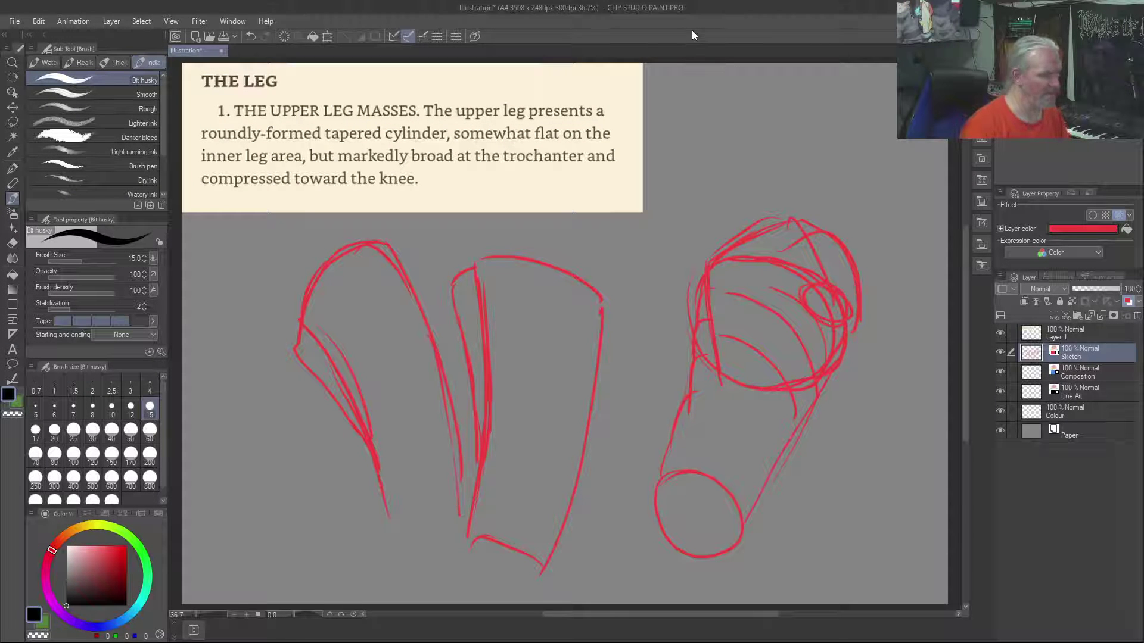
key(ctrl+shift+n)
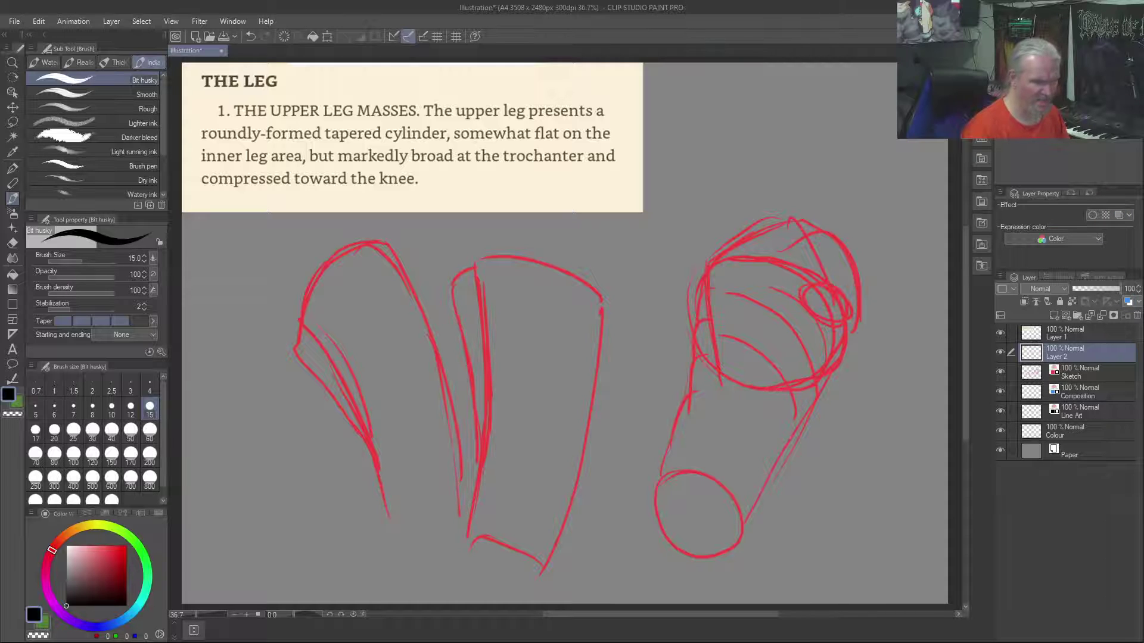
drag(1078, 358, 1071, 329)
key(ctrl+v)
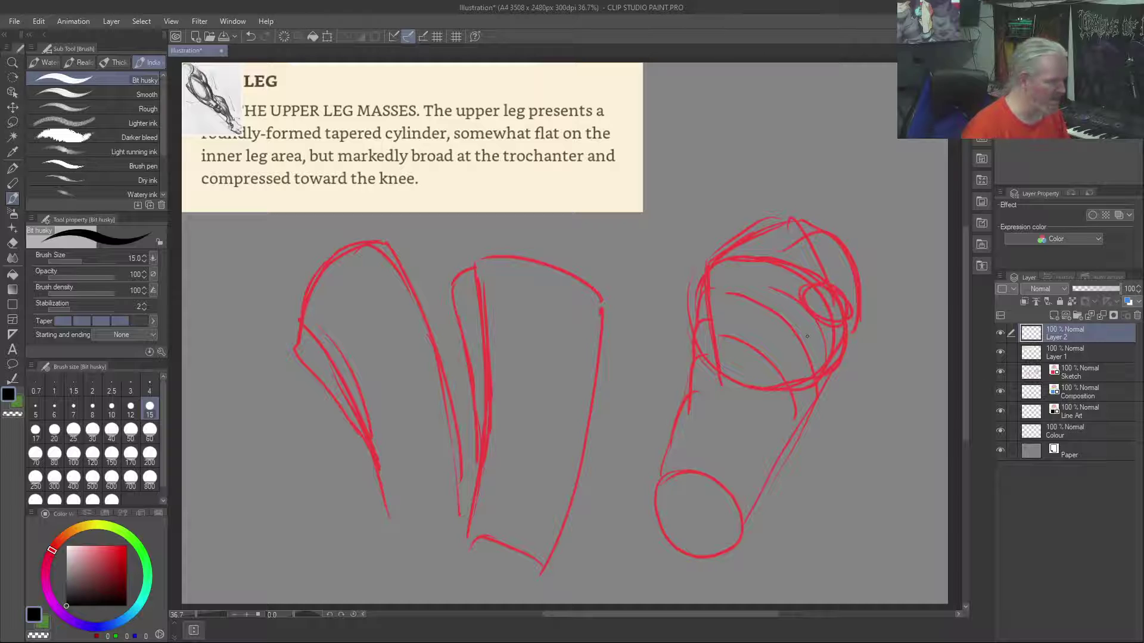
Scale the pasted leg drawing to 459%, place it below the text excerpt, and apply the transformation
key(ctrl+t)
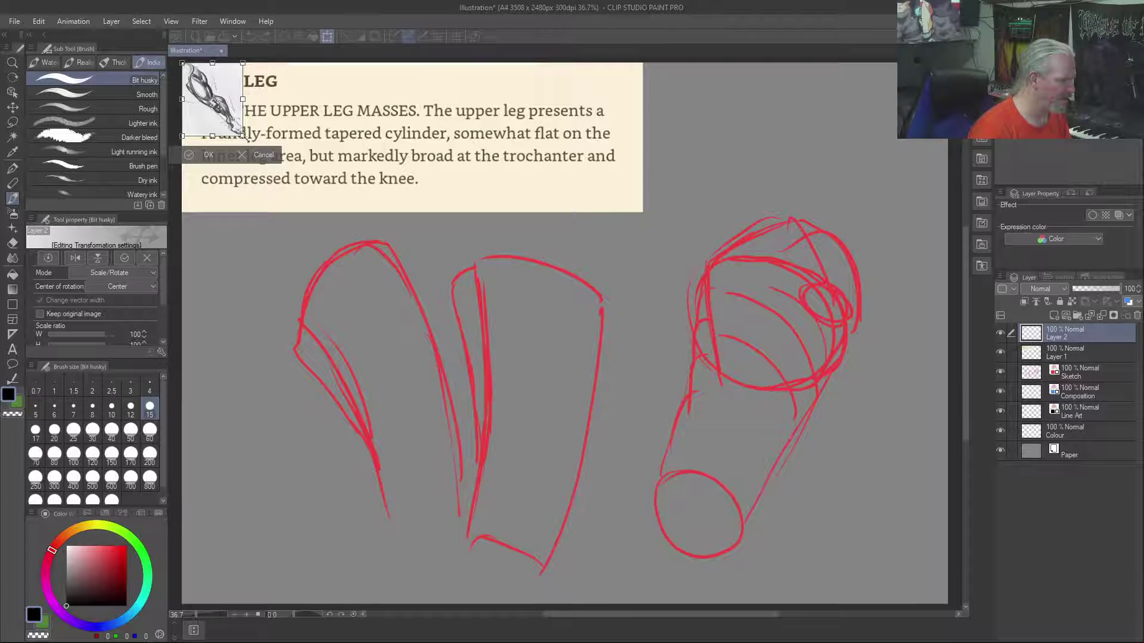
drag(246, 138, 466, 337)
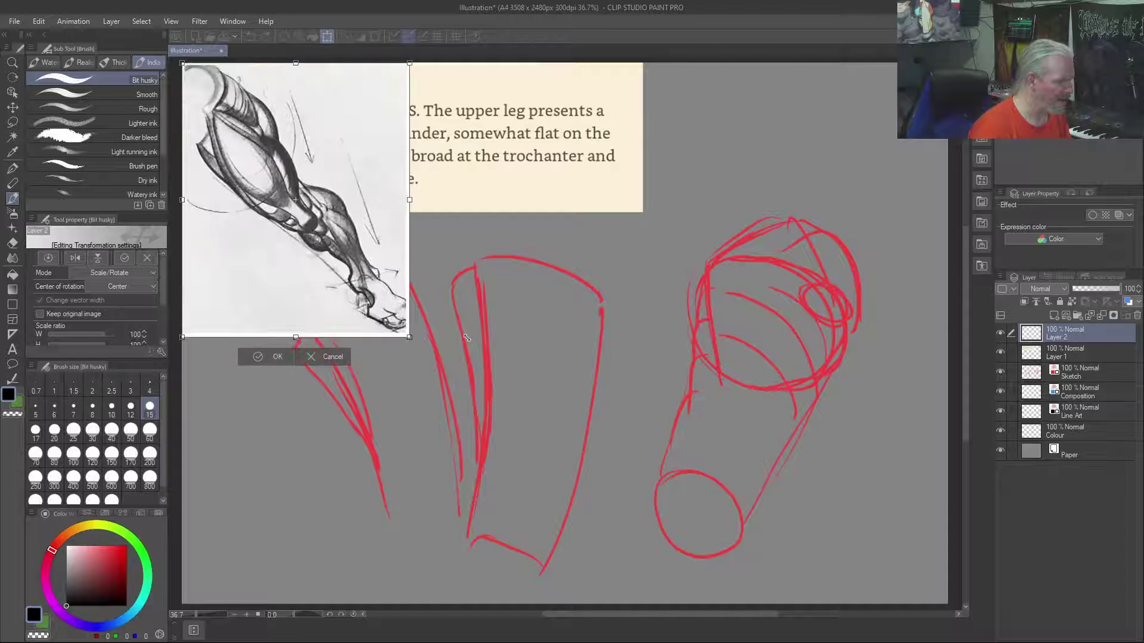
drag(376, 122, 388, 286)
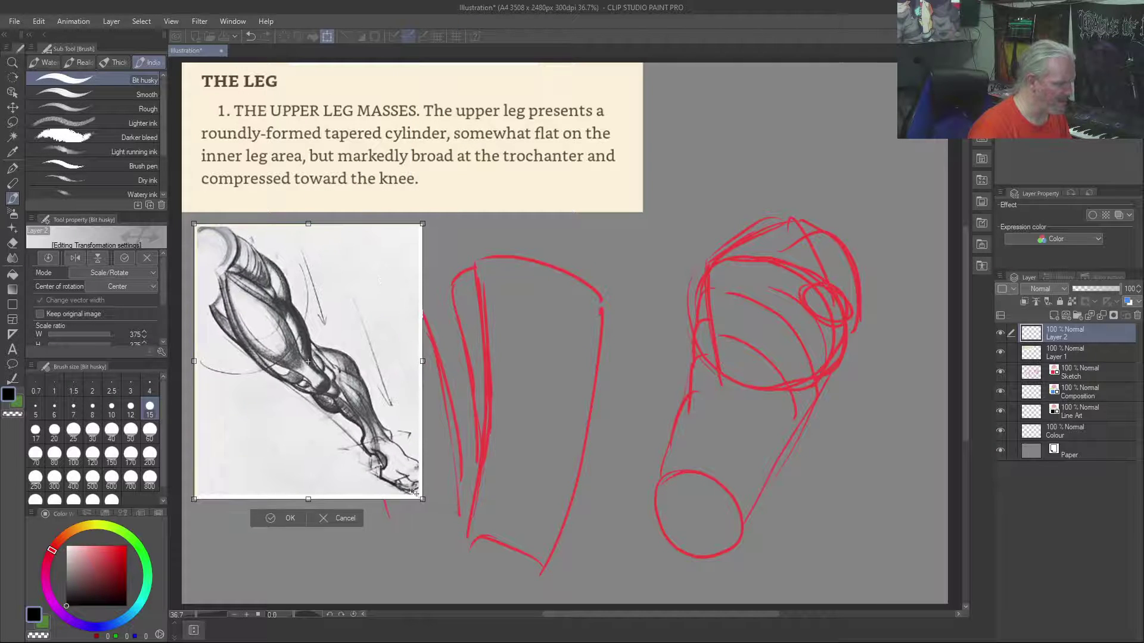
drag(424, 499, 477, 561)
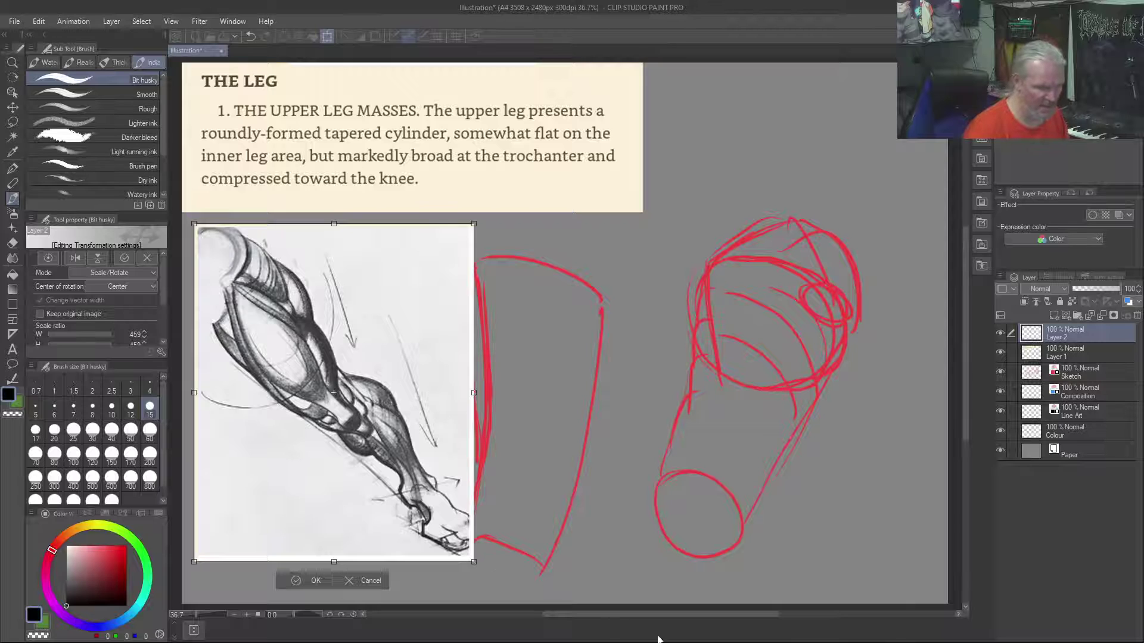
click(1065, 378)
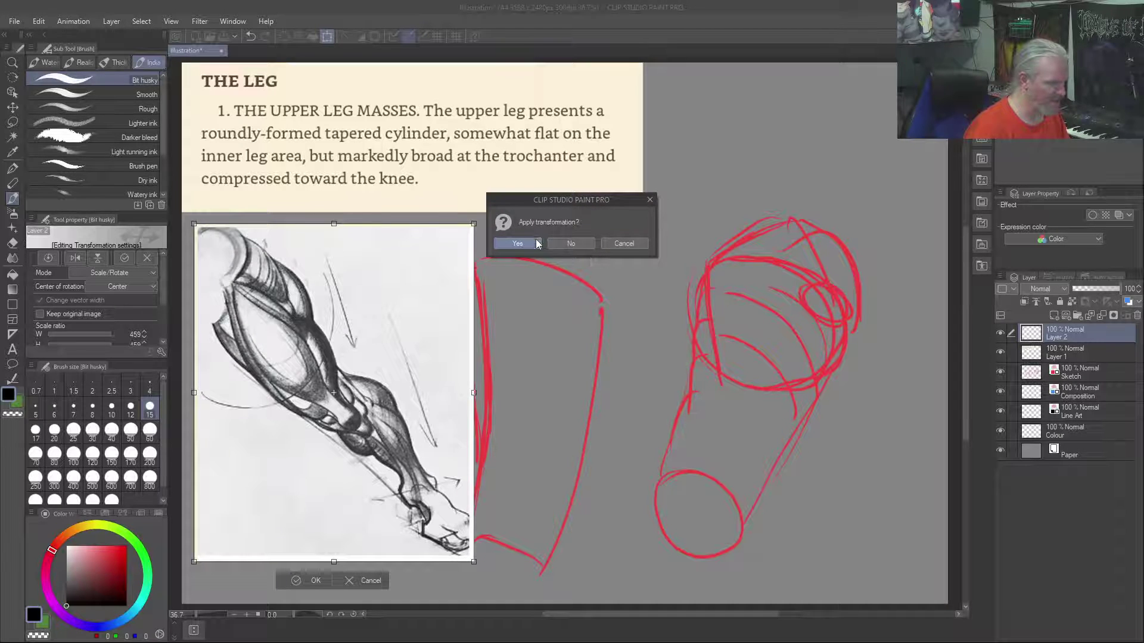
click(517, 243)
Clear all the red studies from the Sketch layer
click(1078, 371)
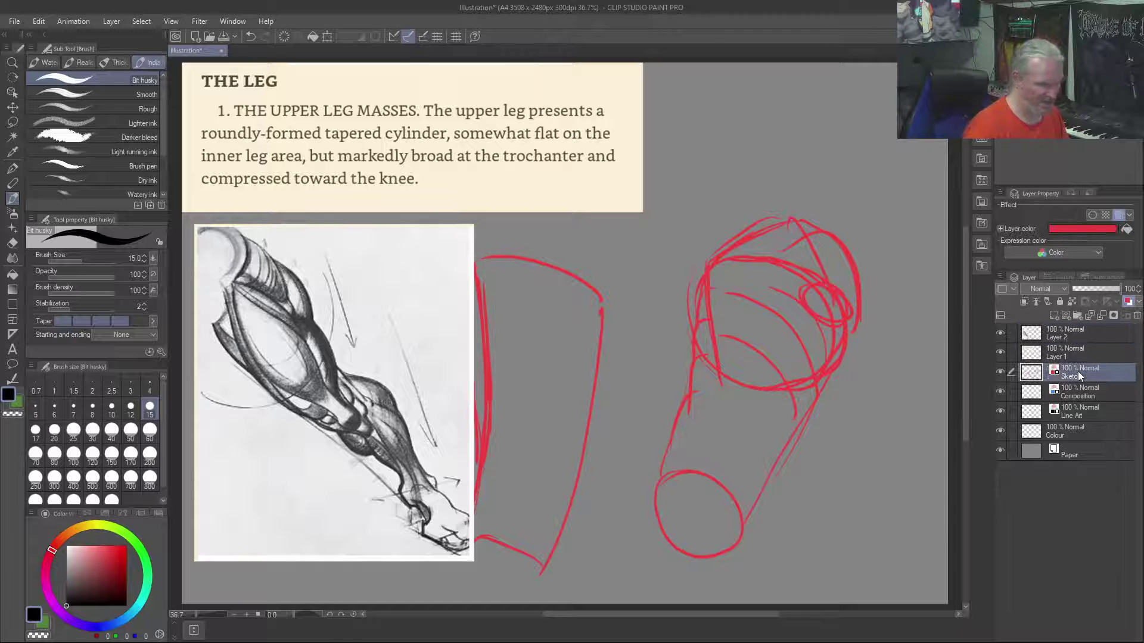
key(Delete)
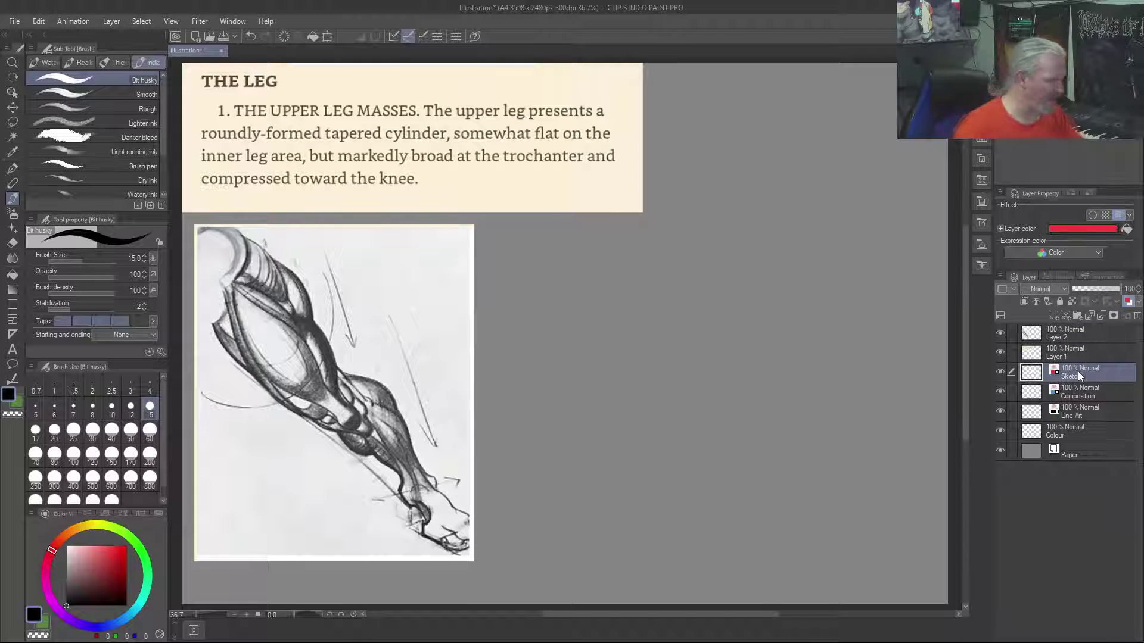
Sketch the hip arc beside the reference drawing and extend the thigh's front contour down toward the knee
mouse_move(650, 249)
mouse_down()
mouse_move(665, 296)
mouse_move(591, 290)
mouse_up()
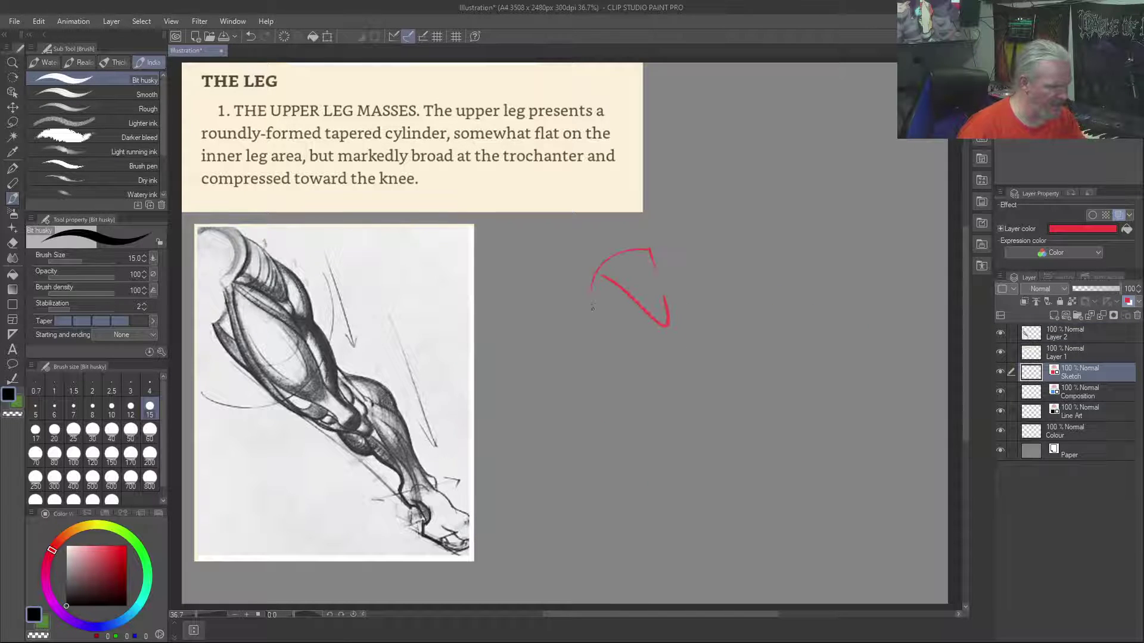
drag(656, 258, 713, 359)
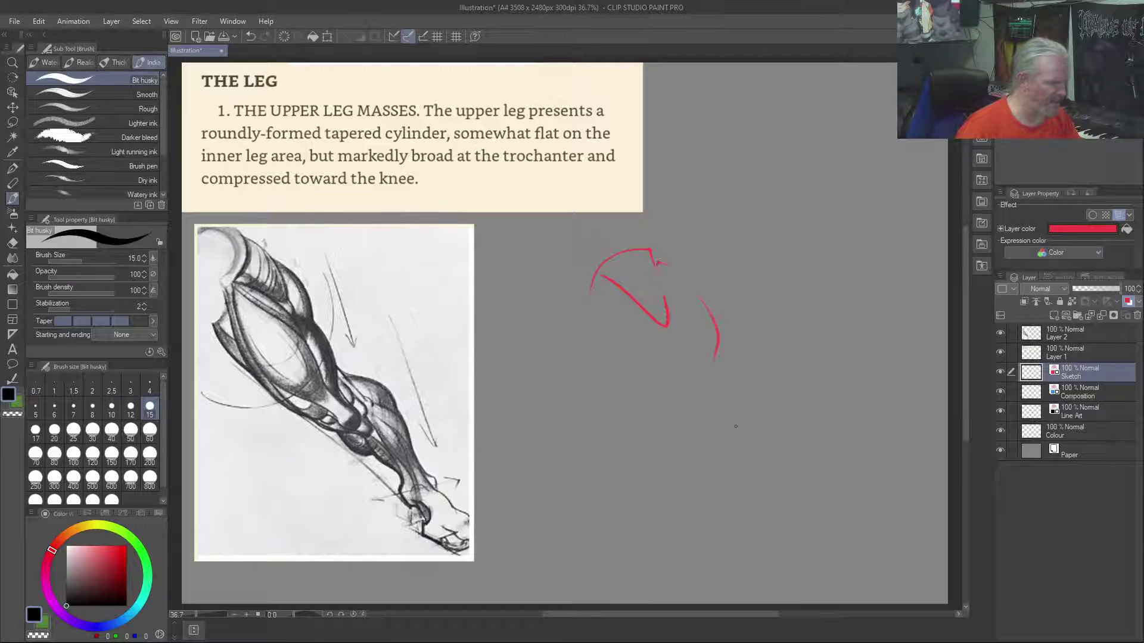
mouse_move(653, 264)
mouse_down()
mouse_move(715, 357)
mouse_move(757, 454)
mouse_move(770, 454)
mouse_move(796, 494)
mouse_up()
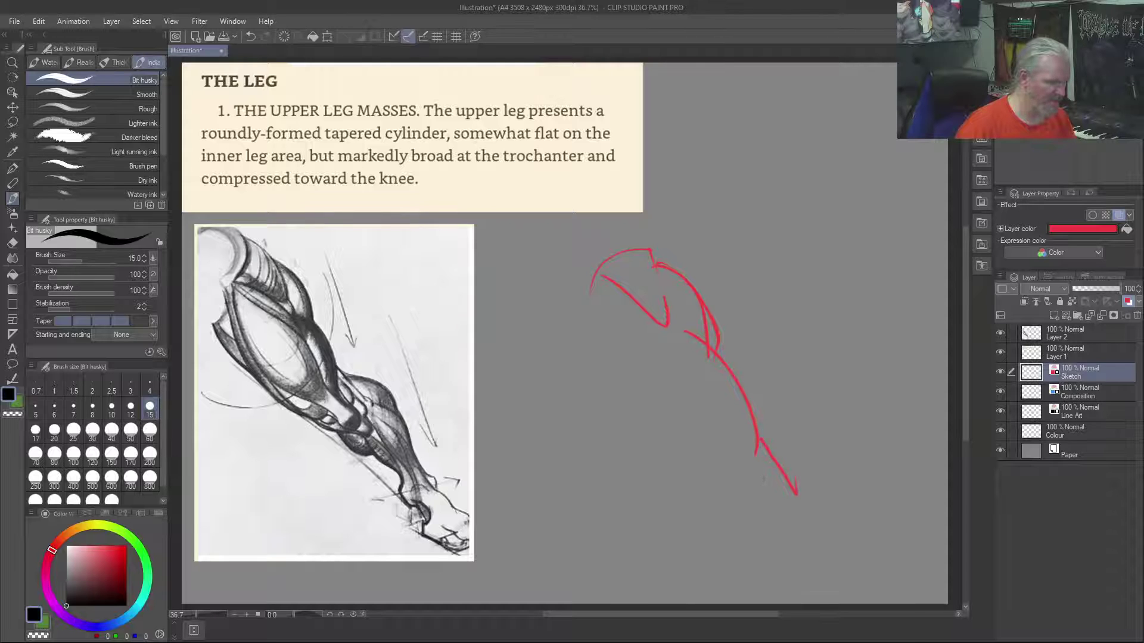
Draw the thigh's inner muscle line and build up its rear contours tapering down to the knee
drag(604, 310, 760, 511)
mouse_move(582, 368)
mouse_down()
mouse_move(749, 531)
mouse_move(663, 455)
mouse_up()
mouse_move(708, 493)
mouse_down()
mouse_move(604, 404)
mouse_move(582, 361)
mouse_move(655, 493)
mouse_move(704, 517)
mouse_move(731, 511)
mouse_up()
mouse_move(598, 416)
mouse_down()
mouse_move(522, 346)
mouse_move(586, 409)
mouse_up()
drag(558, 306, 598, 412)
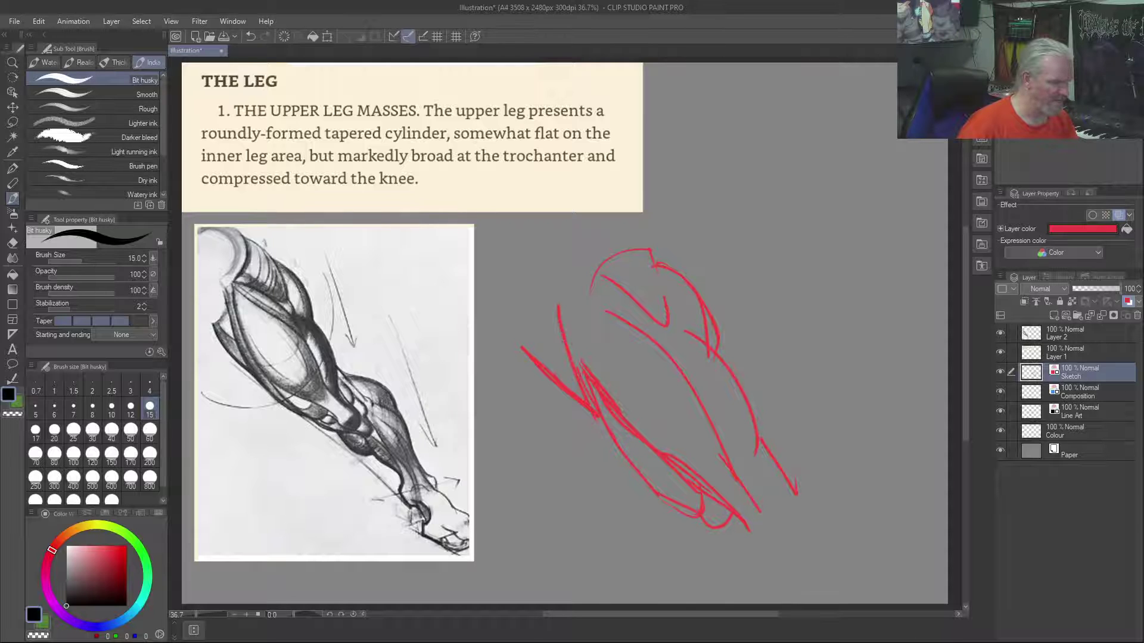
Add an arched upper hip contour and close the angular buttock mass behind the thigh
mouse_move(645, 237)
mouse_down()
mouse_move(558, 269)
mouse_move(551, 313)
mouse_move(520, 334)
mouse_up()
drag(551, 298, 524, 348)
drag(552, 306, 526, 342)
drag(562, 391, 603, 430)
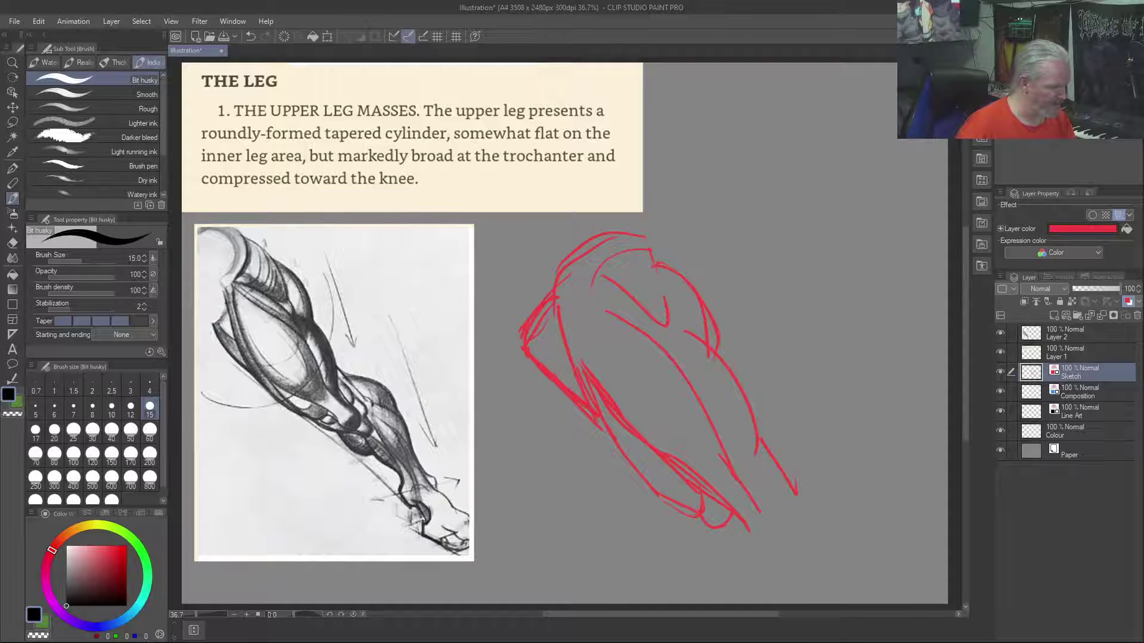
Sketch the knee forms and the start of the shin below the thigh, and clear the Sketch layer
drag(713, 533, 784, 565)
mouse_move(723, 530)
mouse_down()
mouse_move(758, 543)
mouse_move(787, 518)
mouse_move(798, 543)
mouse_move(786, 557)
mouse_move(786, 547)
mouse_up()
mouse_move(760, 508)
mouse_down()
mouse_move(794, 521)
mouse_move(804, 552)
mouse_up()
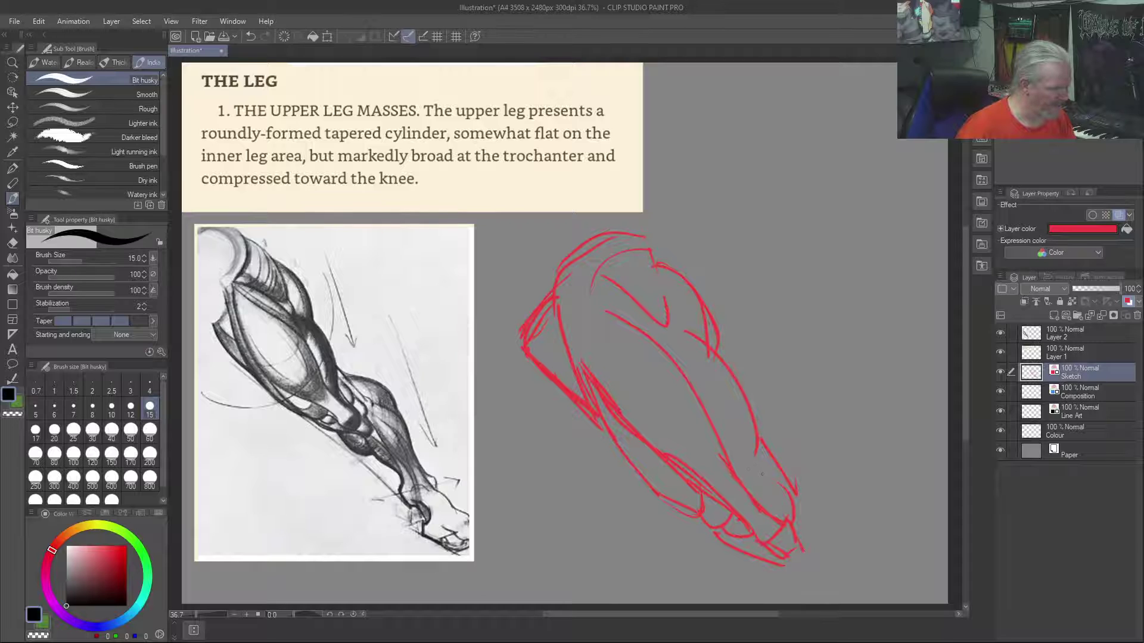
drag(756, 422, 767, 505)
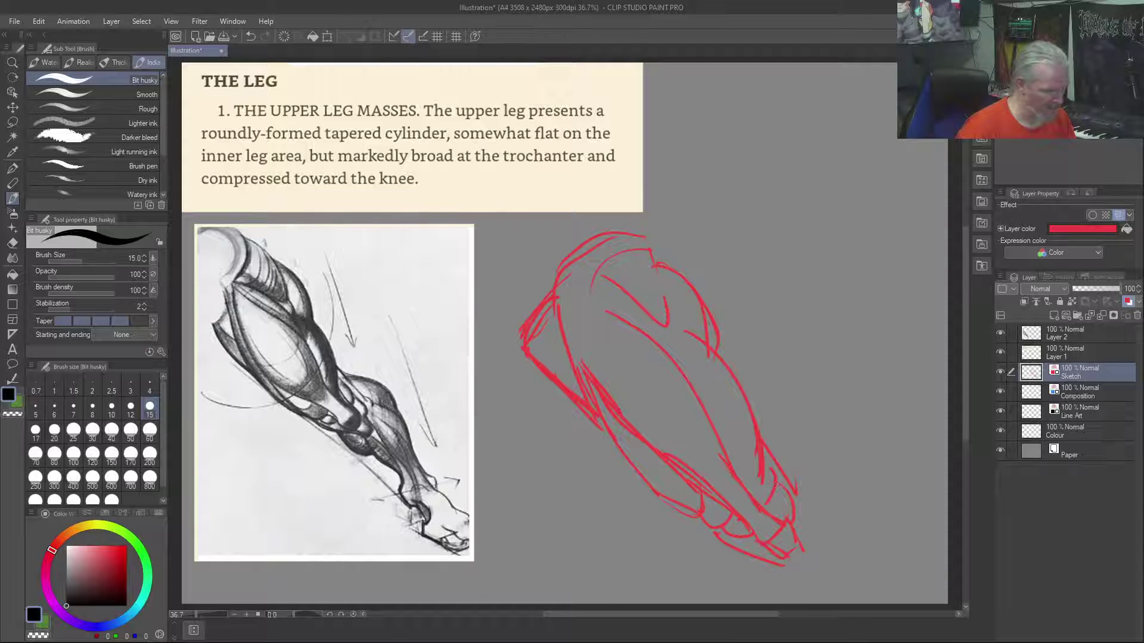
mouse_move(803, 550)
mouse_down()
mouse_move(813, 566)
mouse_move(802, 570)
mouse_move(831, 593)
mouse_up()
drag(809, 542, 852, 591)
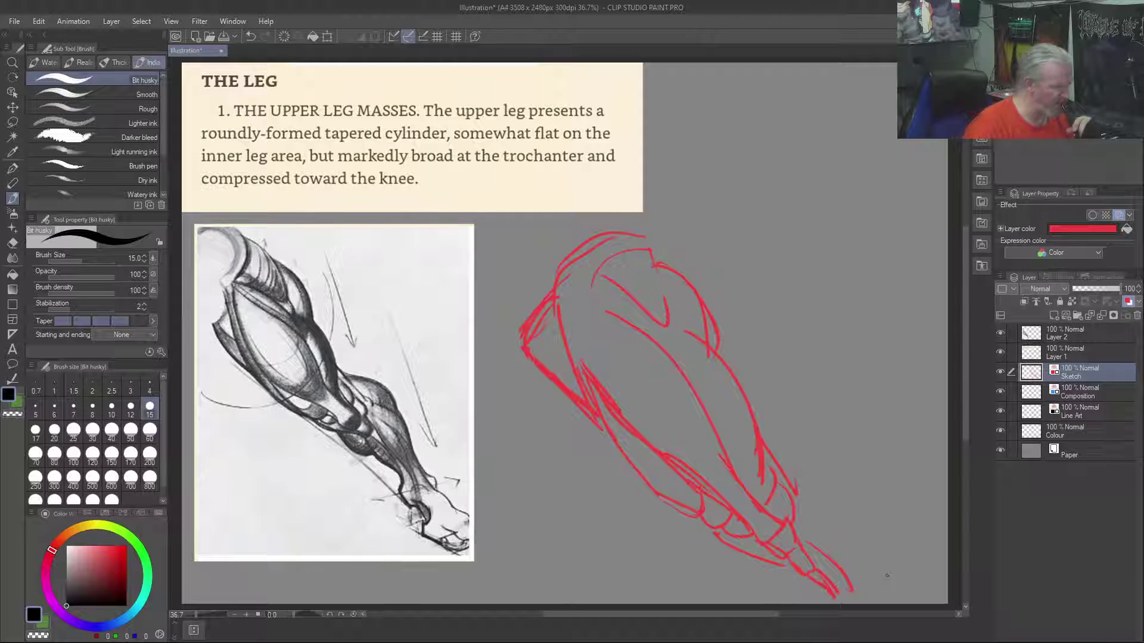
key(Delete)
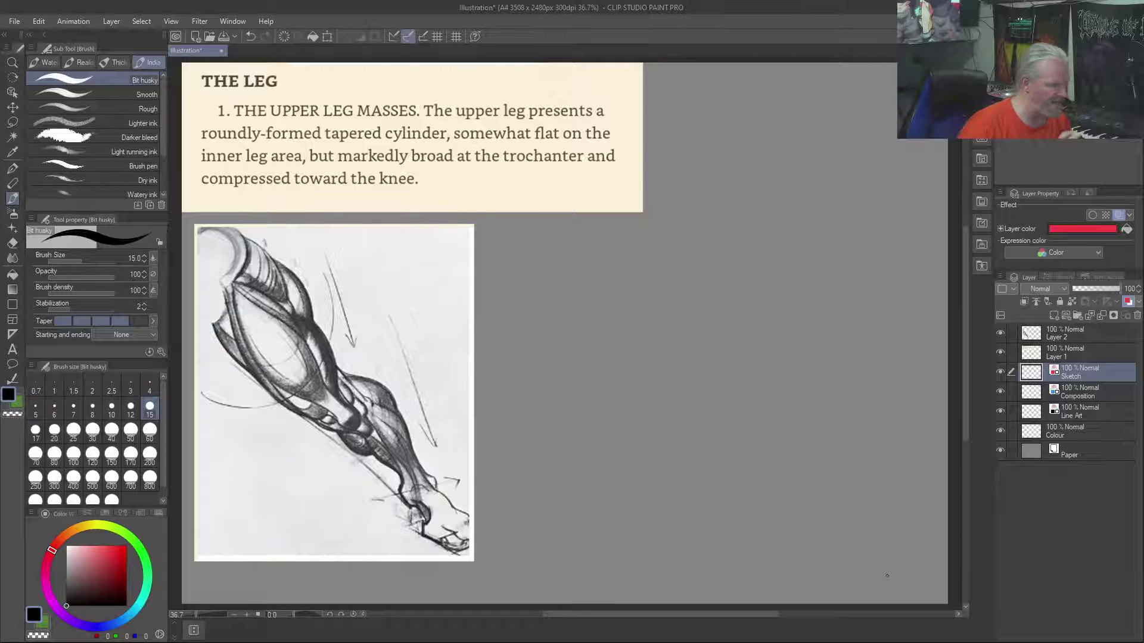
drag(768, 156, 808, 258)
drag(797, 209, 806, 289)
mouse_move(707, 149)
mouse_down()
mouse_move(797, 212)
mouse_move(788, 190)
mouse_move(811, 238)
mouse_up()
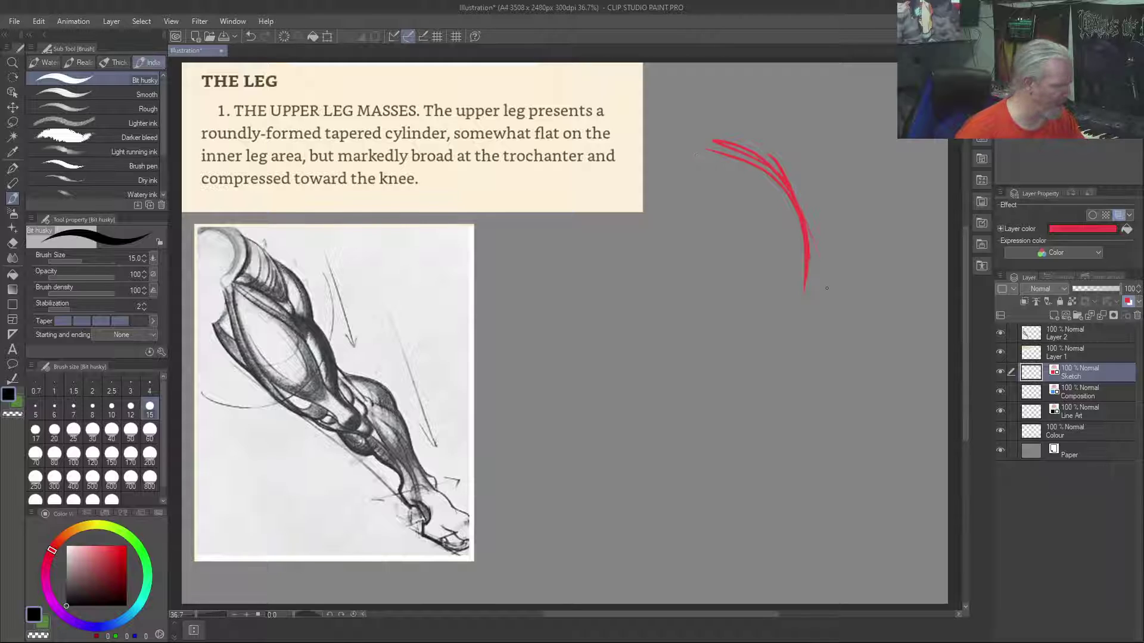
mouse_move(701, 119)
mouse_down()
mouse_move(741, 218)
mouse_move(779, 245)
mouse_move(855, 447)
mouse_up()
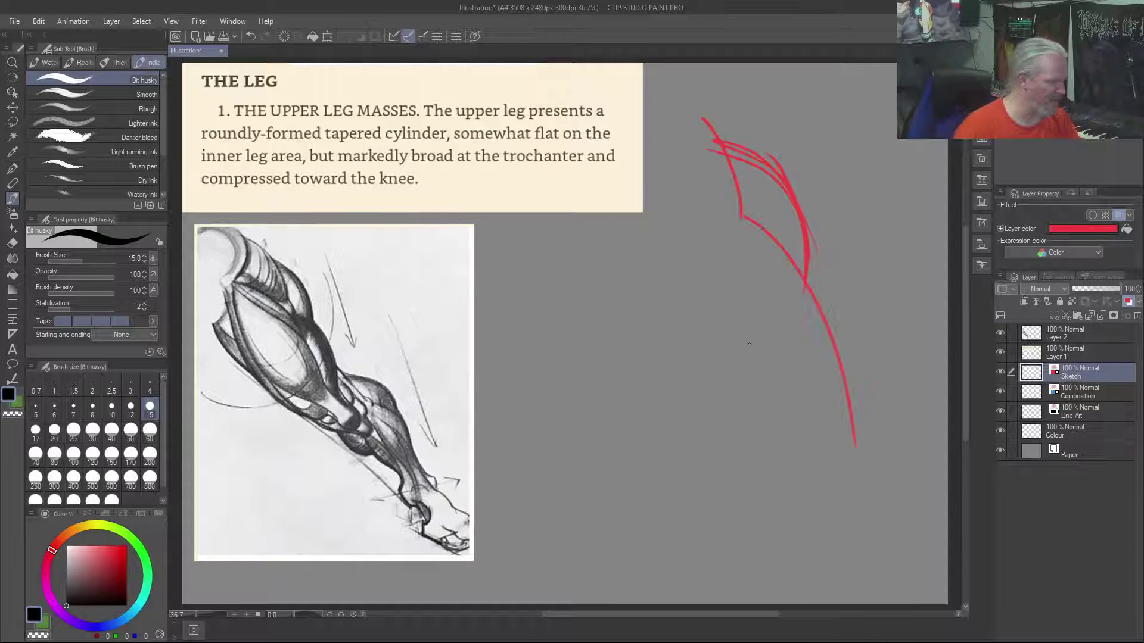
drag(681, 178, 820, 502)
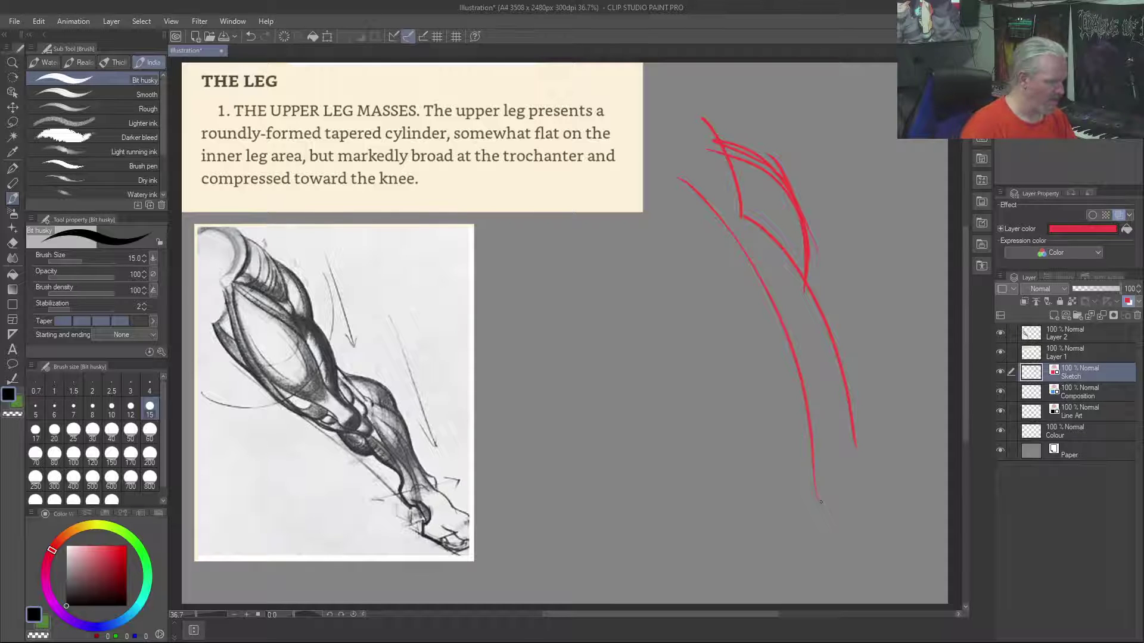
key(Delete)
Try a new study with an angular pelvis shape, a small trochanter circle, and the thigh's curved front contours
drag(676, 195, 645, 292)
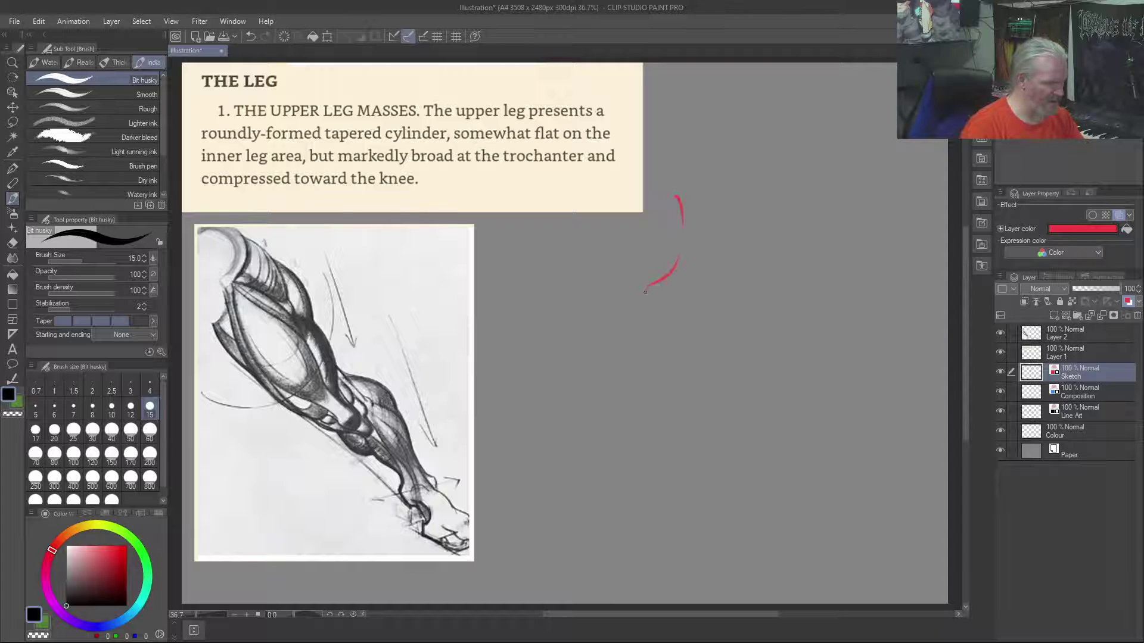
drag(677, 197, 654, 310)
drag(690, 228, 708, 325)
drag(656, 295, 701, 329)
mouse_move(707, 253)
mouse_down()
mouse_move(732, 275)
mouse_move(786, 376)
mouse_up()
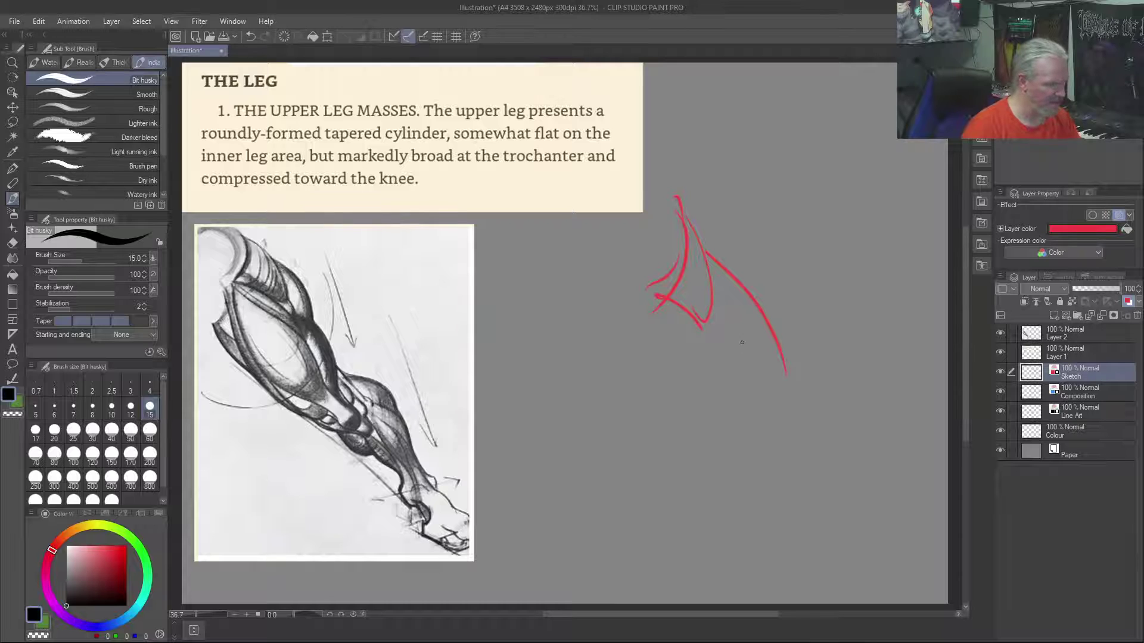
mouse_move(710, 319)
mouse_down()
mouse_move(714, 342)
mouse_move(806, 427)
mouse_up()
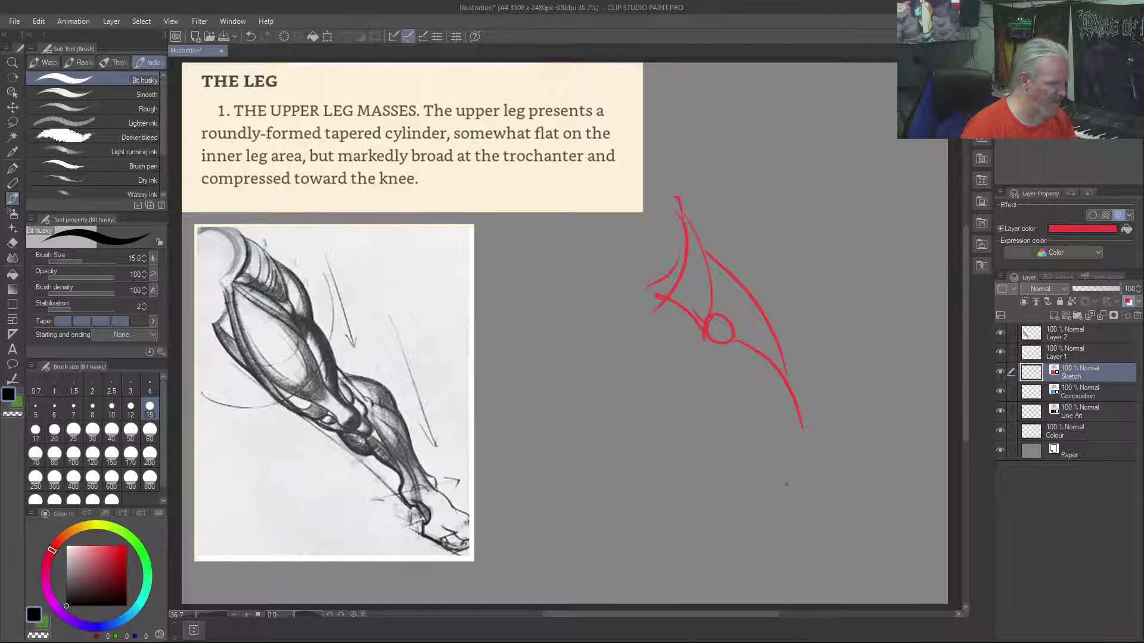
Add the thigh's inner and rear contours, the knee end, and a buttock line, and clear the Sketch layer
mouse_move(655, 296)
mouse_down()
mouse_move(786, 411)
mouse_move(797, 462)
mouse_up()
mouse_move(649, 319)
mouse_down()
mouse_move(692, 417)
mouse_move(765, 483)
mouse_up()
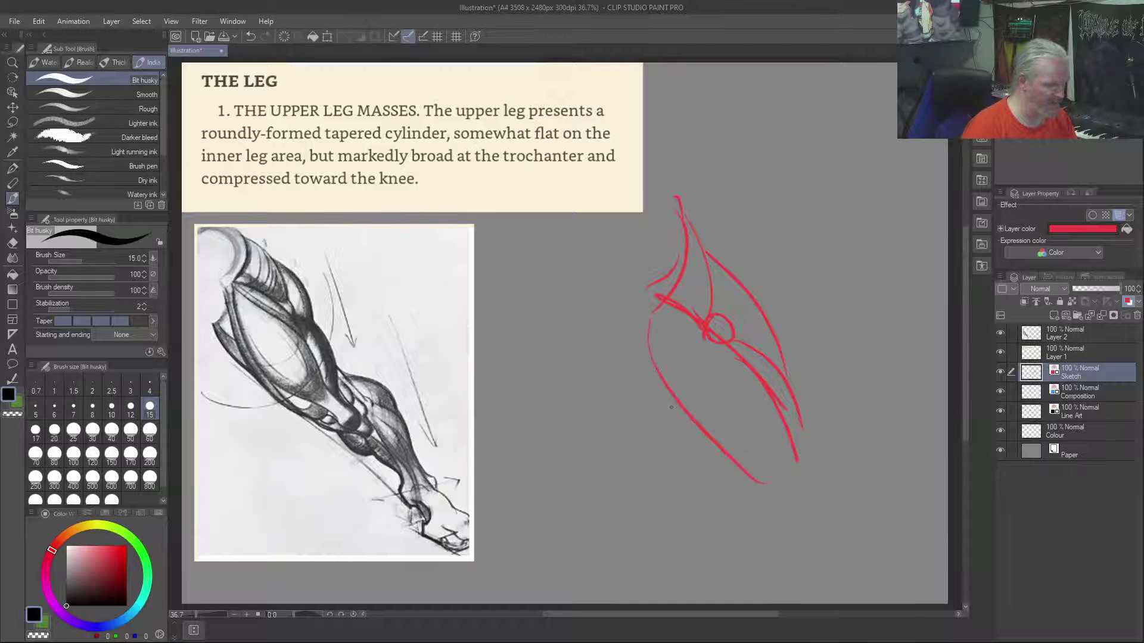
mouse_move(632, 346)
mouse_down()
mouse_move(758, 532)
mouse_move(799, 564)
mouse_up()
mouse_move(745, 518)
mouse_down()
mouse_move(790, 546)
mouse_move(798, 513)
mouse_move(813, 531)
mouse_move(834, 512)
mouse_move(779, 432)
mouse_up()
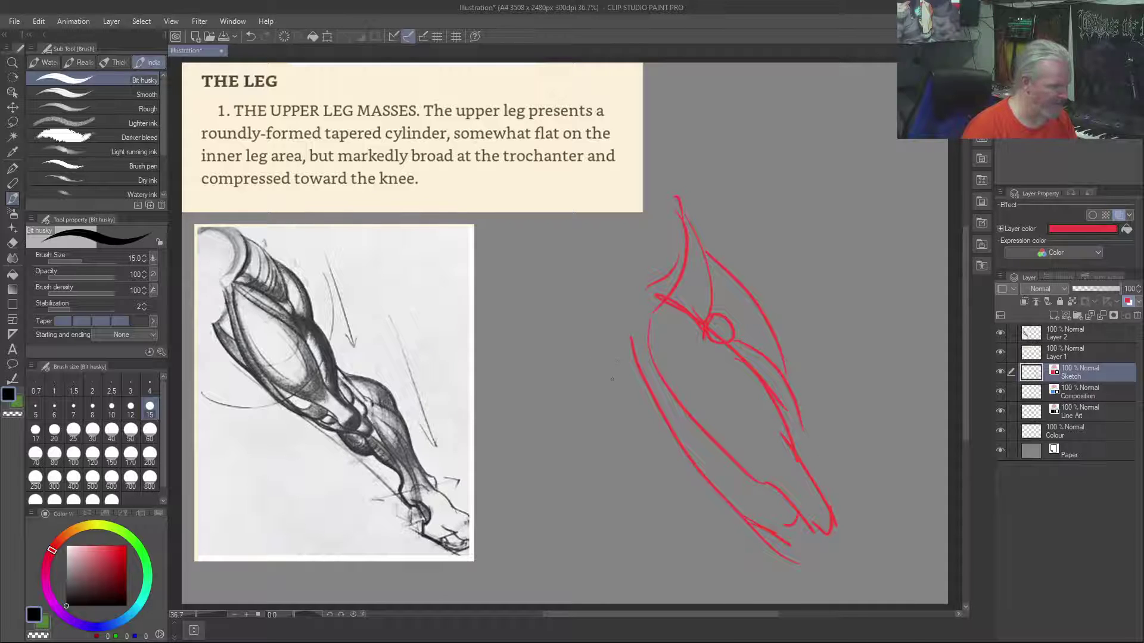
drag(585, 348, 658, 415)
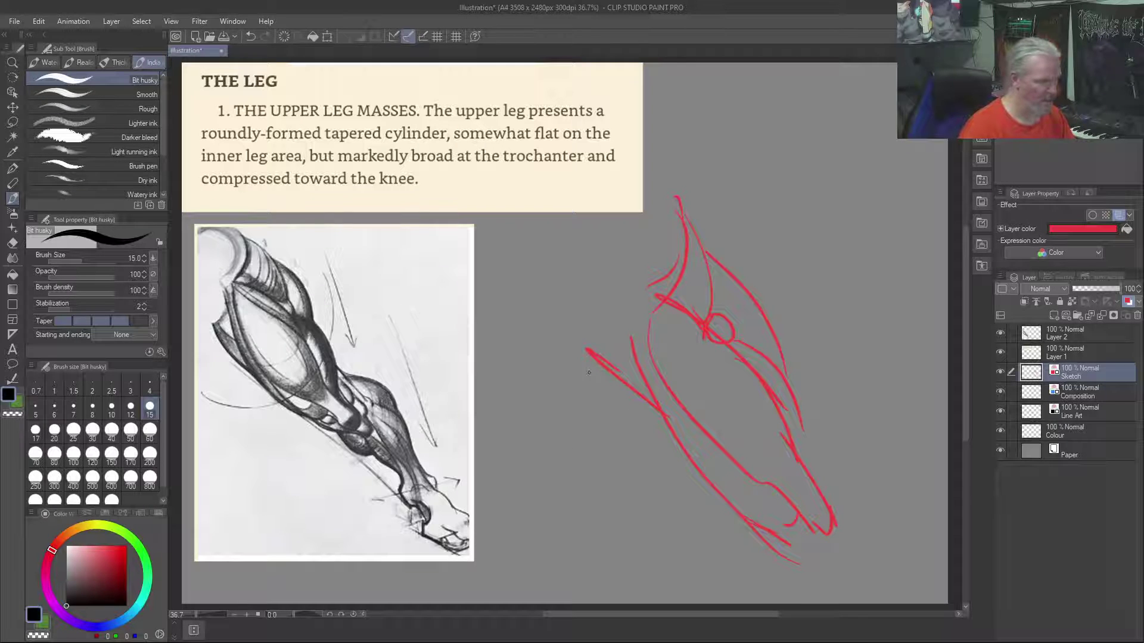
key(Delete)
Sketch a simplified thigh as a long tapered teardrop with a rounded top and a pointed wedge behind its upper half
mouse_move(712, 212)
mouse_down()
mouse_move(860, 506)
mouse_move(670, 252)
mouse_up()
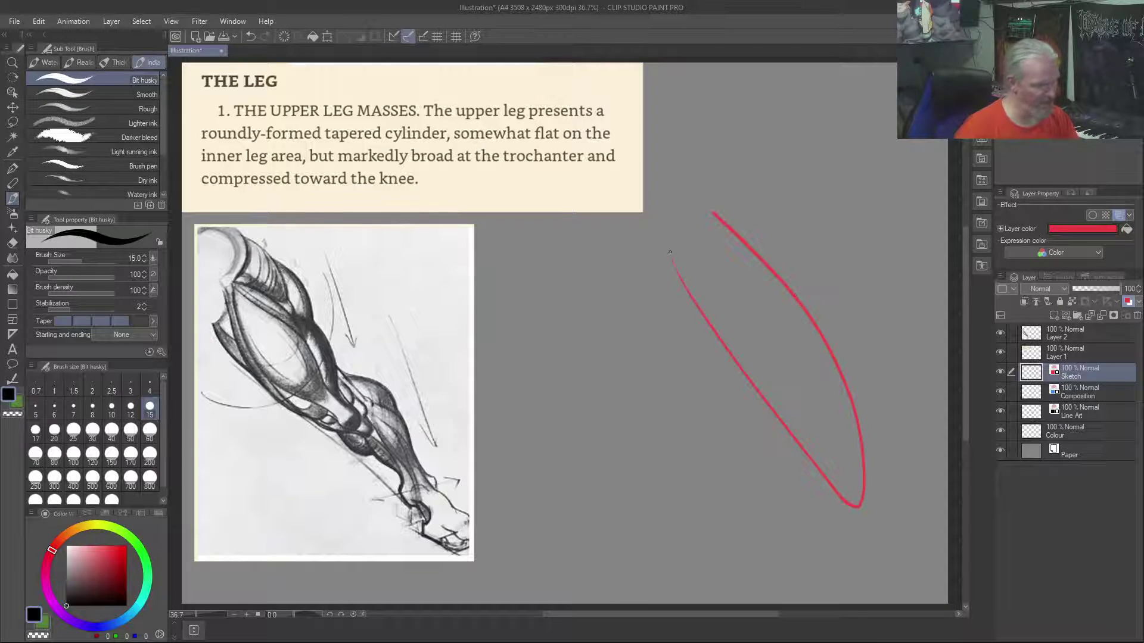
drag(604, 280, 751, 380)
drag(673, 271, 613, 300)
mouse_move(651, 246)
mouse_down()
mouse_move(660, 230)
mouse_move(735, 233)
mouse_up()
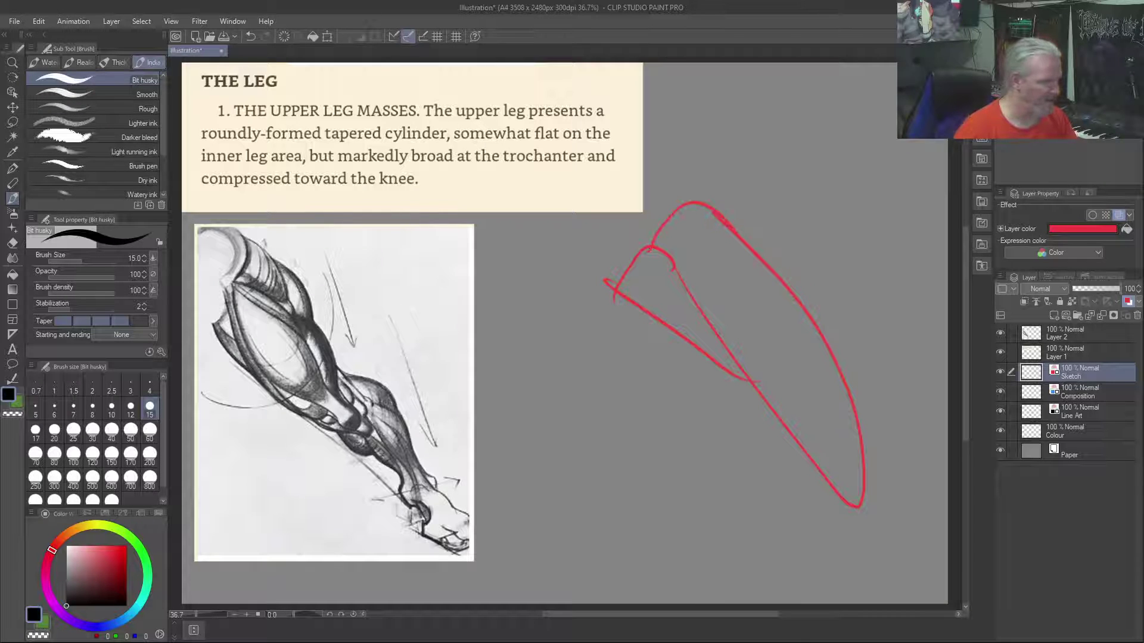
Add a rounded hip mass, a curved buttock contour and a long rear thigh line behind the tapered thigh study
mouse_move(696, 193)
mouse_down()
mouse_move(729, 156)
mouse_move(761, 291)
mouse_up()
drag(762, 183, 817, 329)
drag(796, 291, 910, 486)
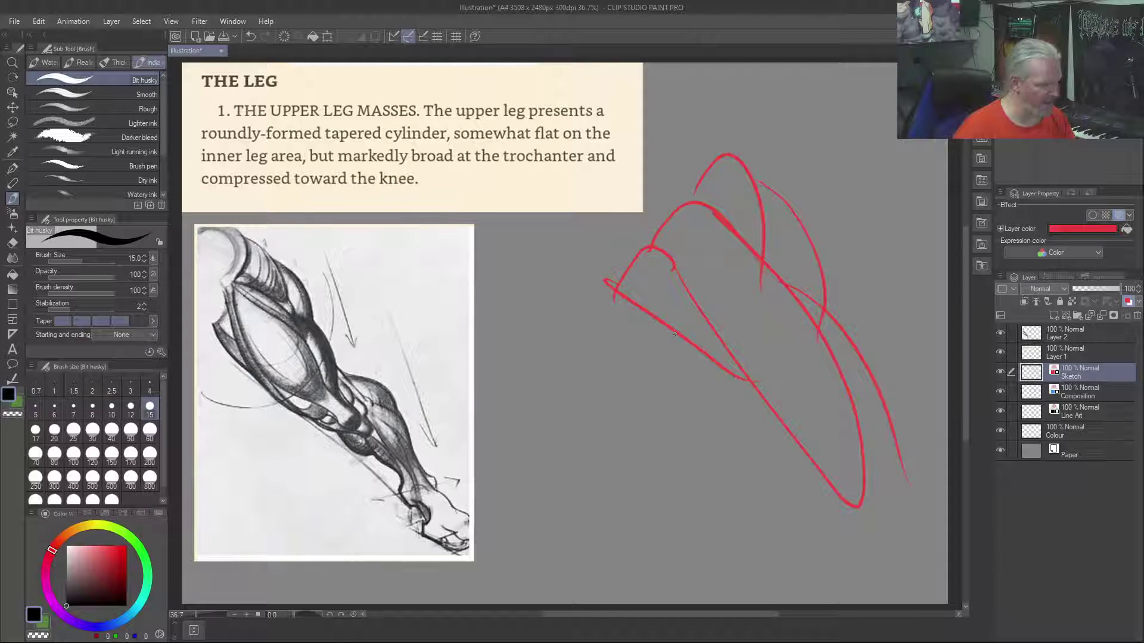
Sketch a second, narrower thigh study with a rounded top and rear contours overlapping the first, and clear the Sketch layer
drag(503, 271, 576, 388)
mouse_move(505, 269)
mouse_down()
mouse_move(559, 315)
mouse_move(580, 387)
mouse_up()
mouse_move(603, 244)
mouse_down()
mouse_move(633, 425)
mouse_move(544, 283)
mouse_up()
drag(625, 341, 664, 552)
mouse_move(639, 311)
mouse_down()
mouse_move(628, 368)
mouse_move(606, 232)
mouse_up()
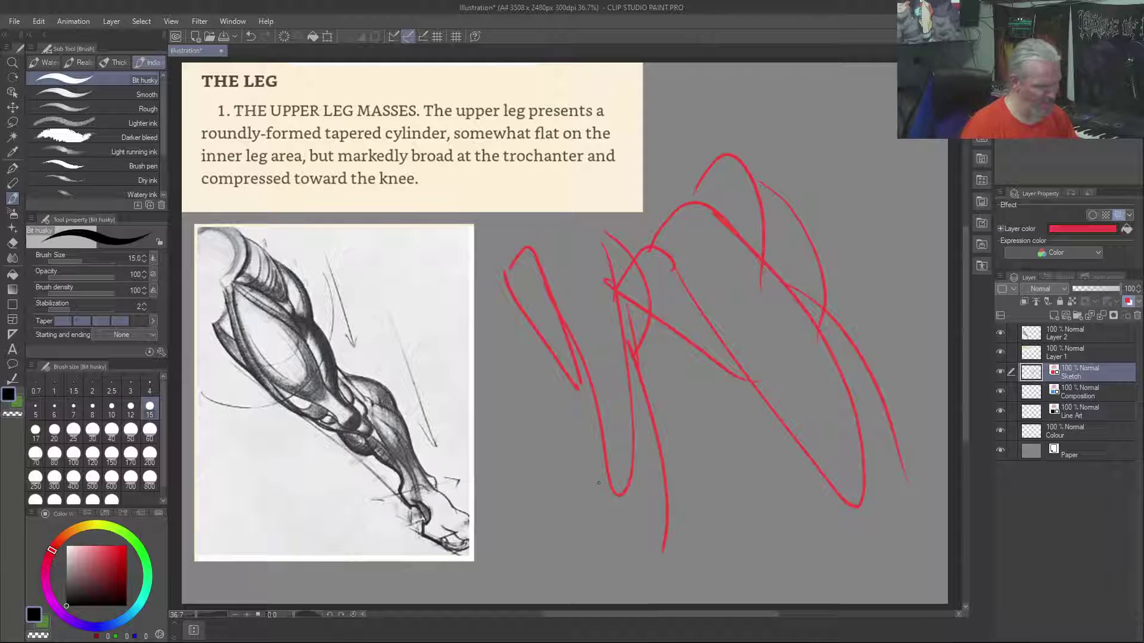
key(Delete)
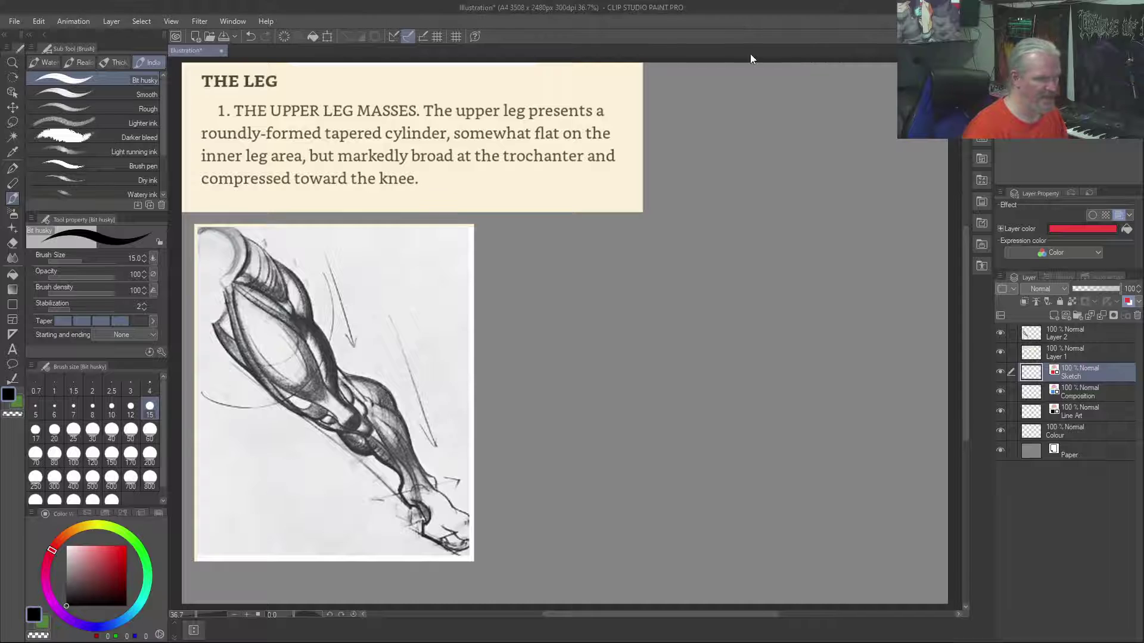
Paste the narrow standing-leg drawing as a new layer, scale it to about 406%, and place it beside the first leg drawing
key(ctrl+shift+n)
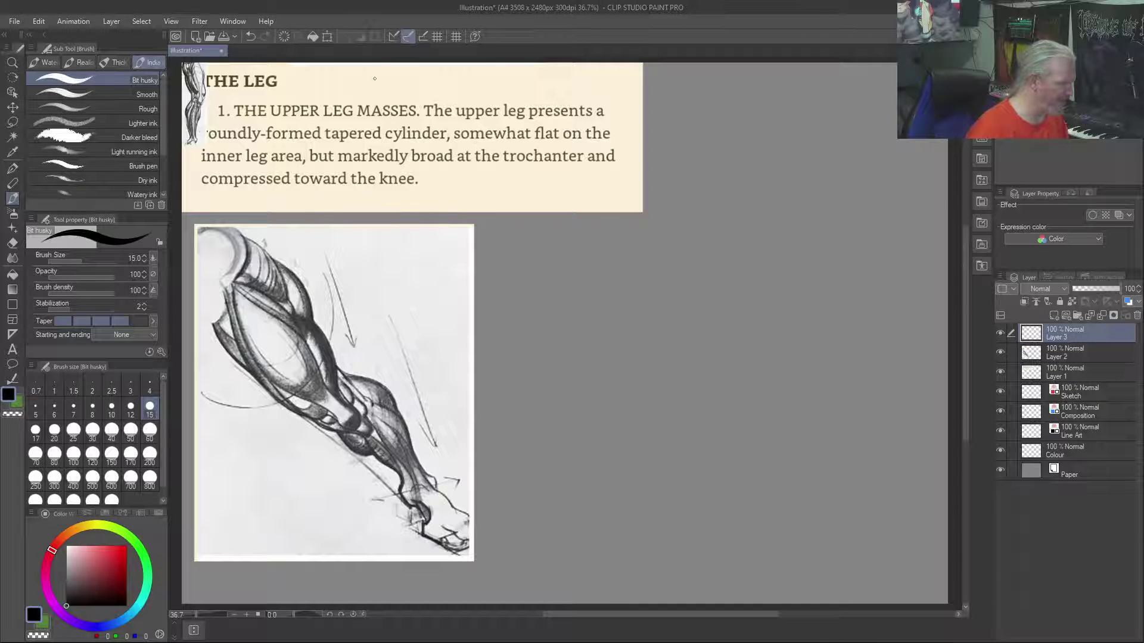
key(ctrl+t)
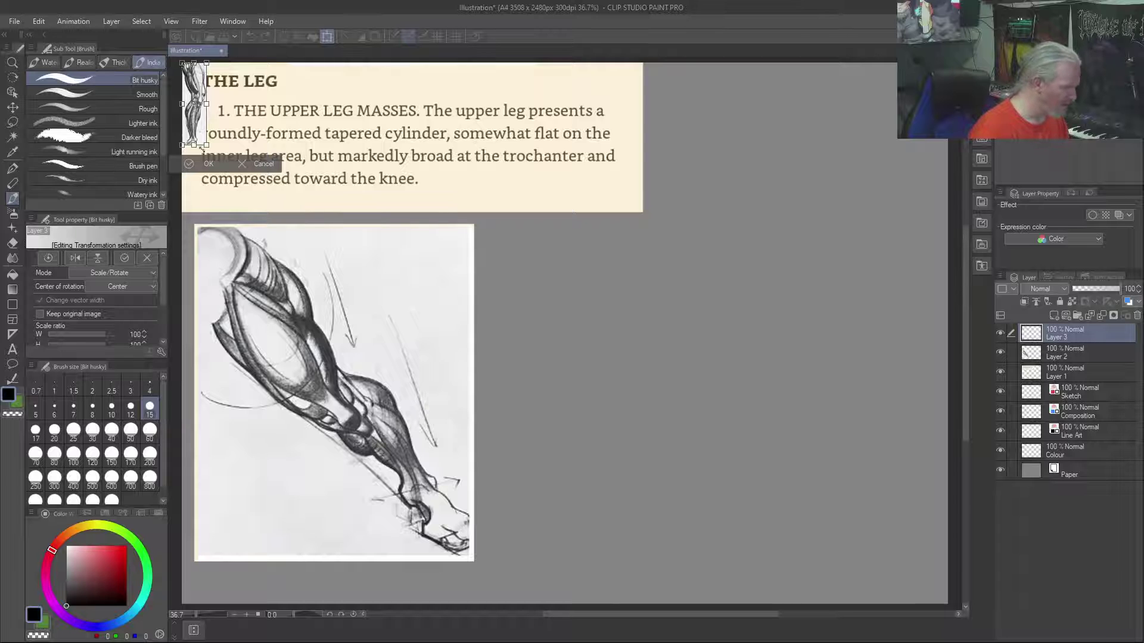
drag(206, 146, 289, 418)
drag(201, 212, 324, 277)
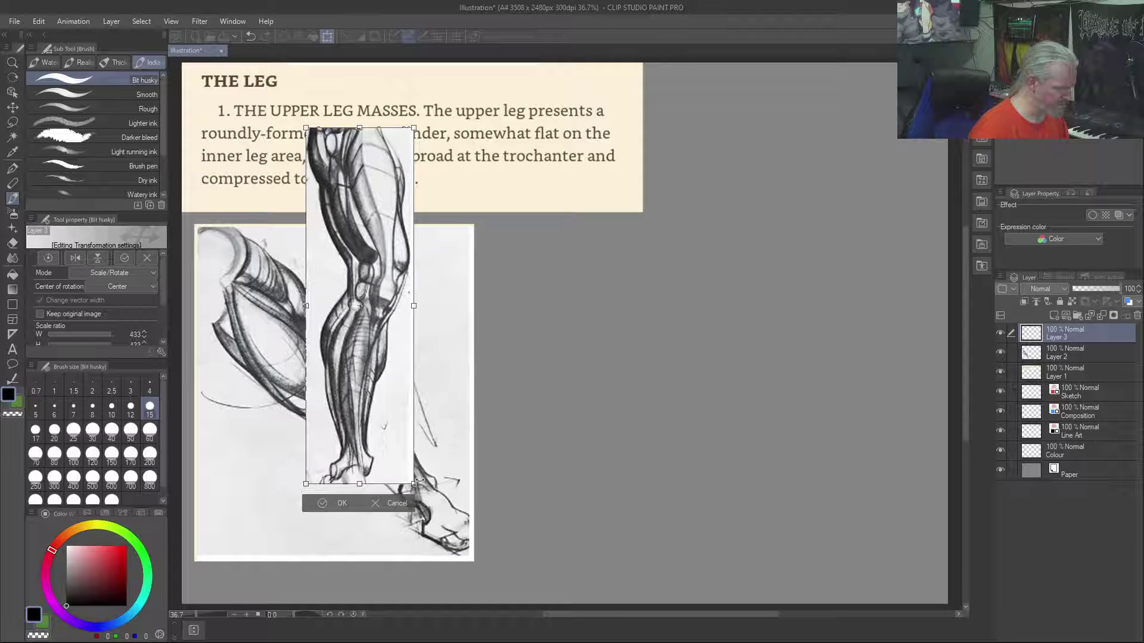
drag(419, 483, 429, 527)
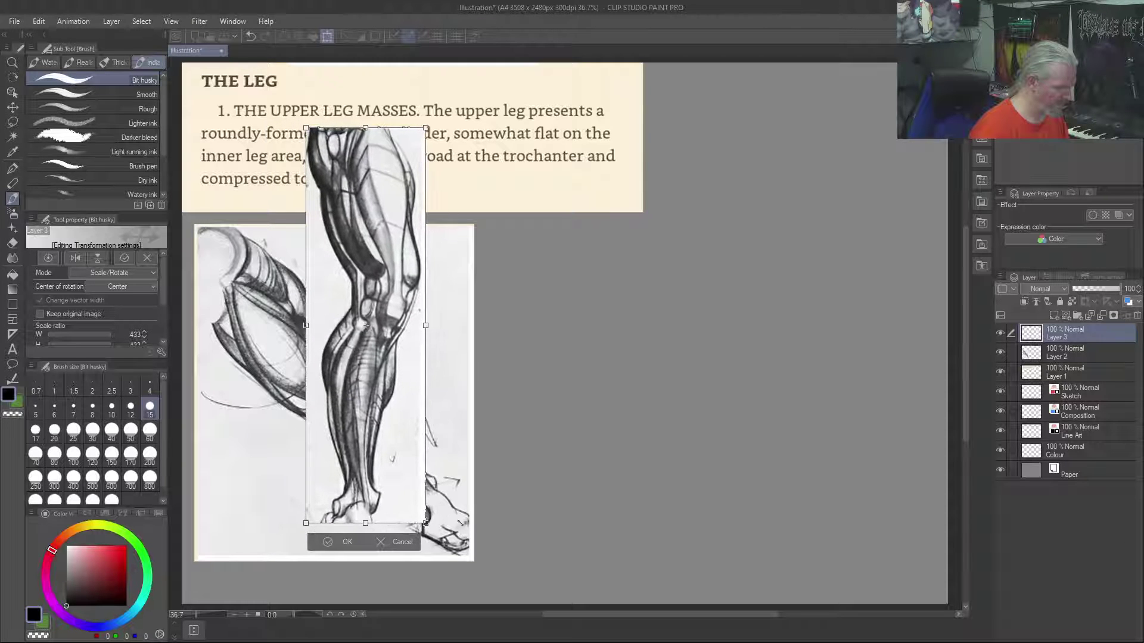
drag(385, 377, 613, 409)
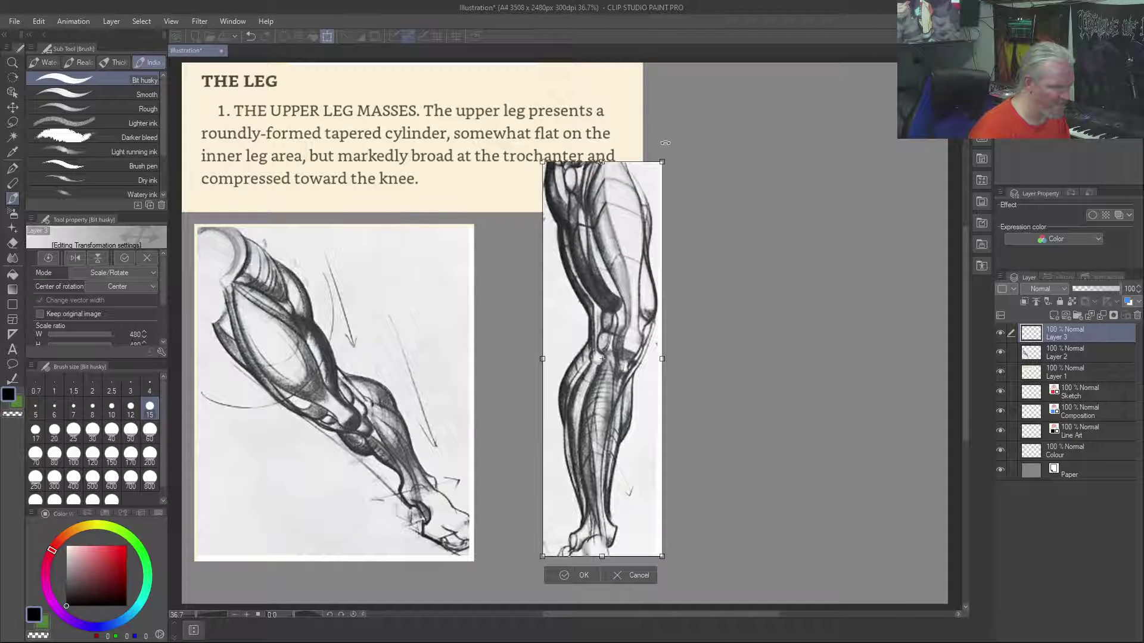
drag(661, 161, 644, 222)
drag(623, 266, 571, 277)
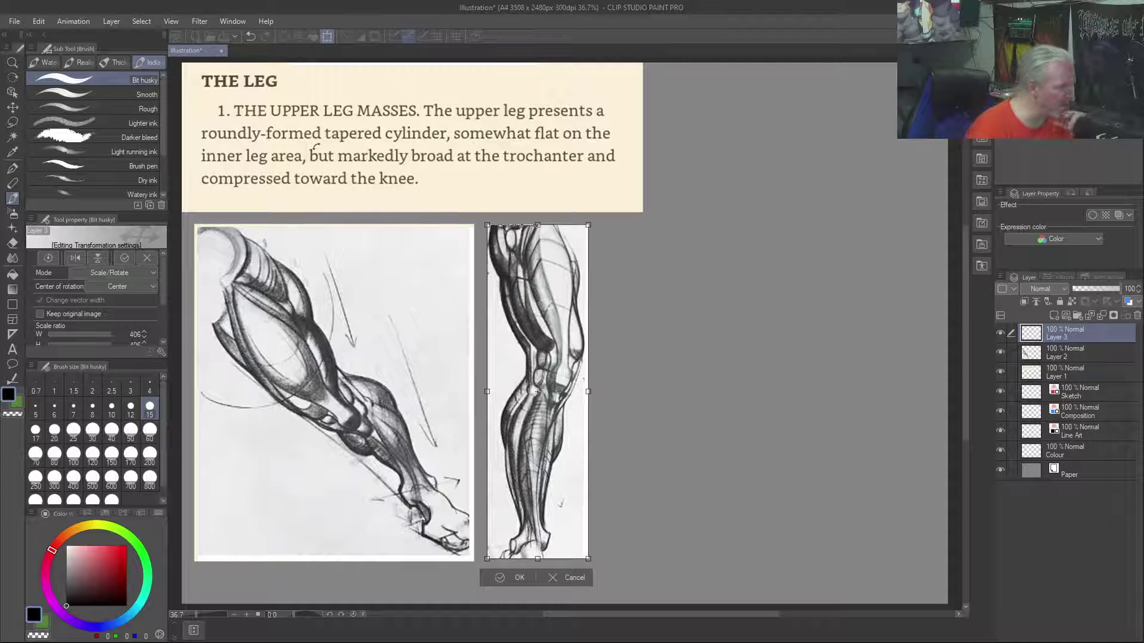
key(Return)
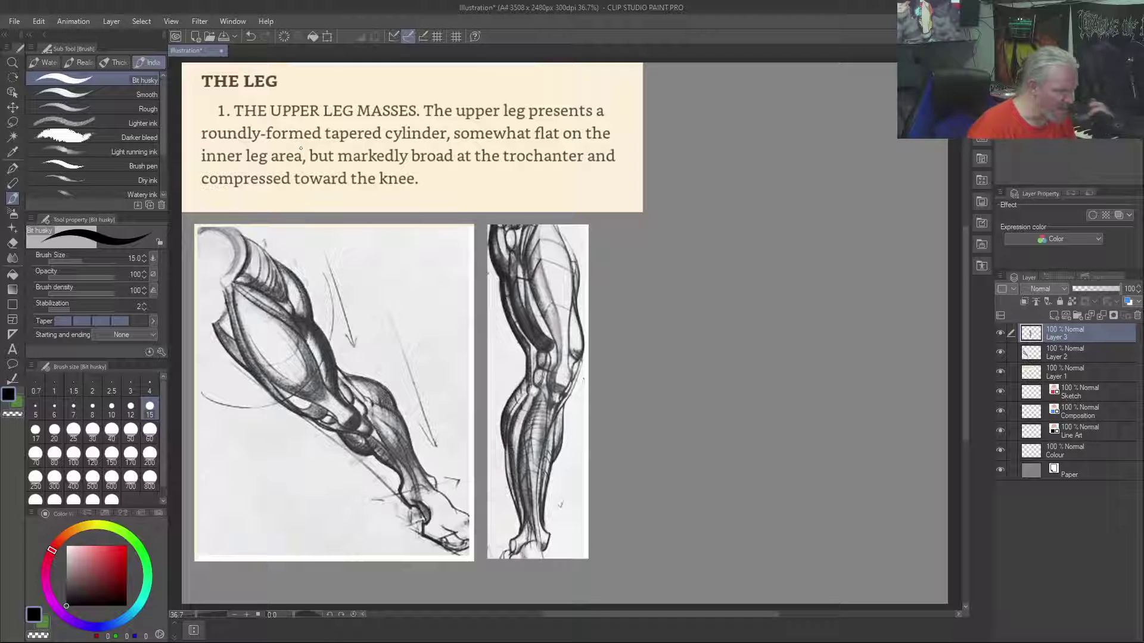
Select the standing-leg drawing's layer contents, flip the drawing horizontally, and clear the selection
right_click(1034, 331)
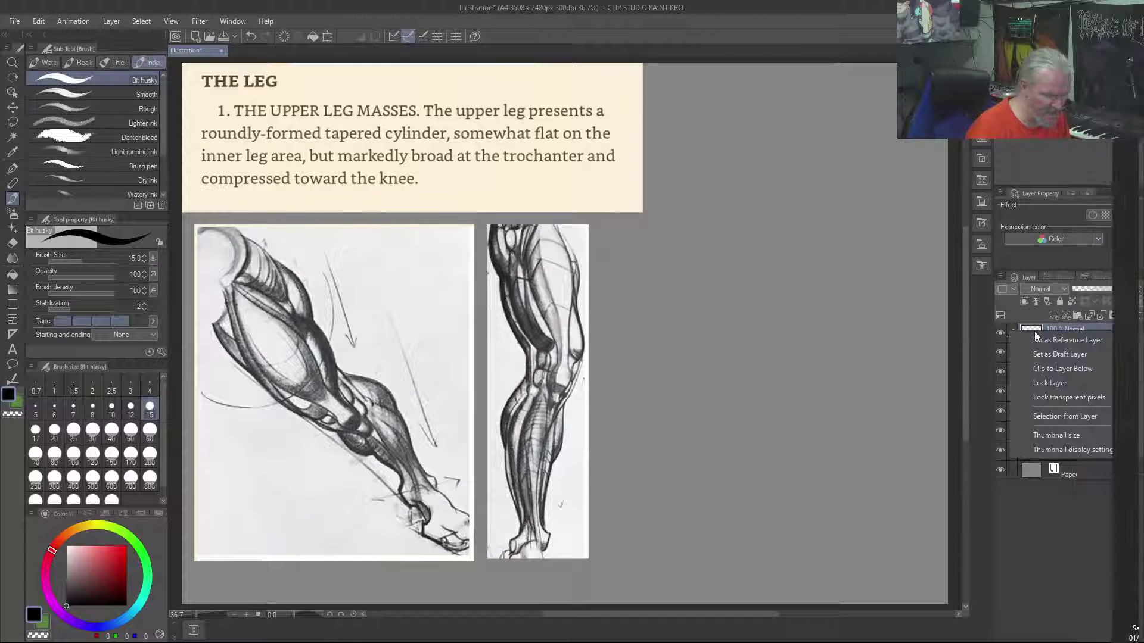
mouse_move(1034, 420)
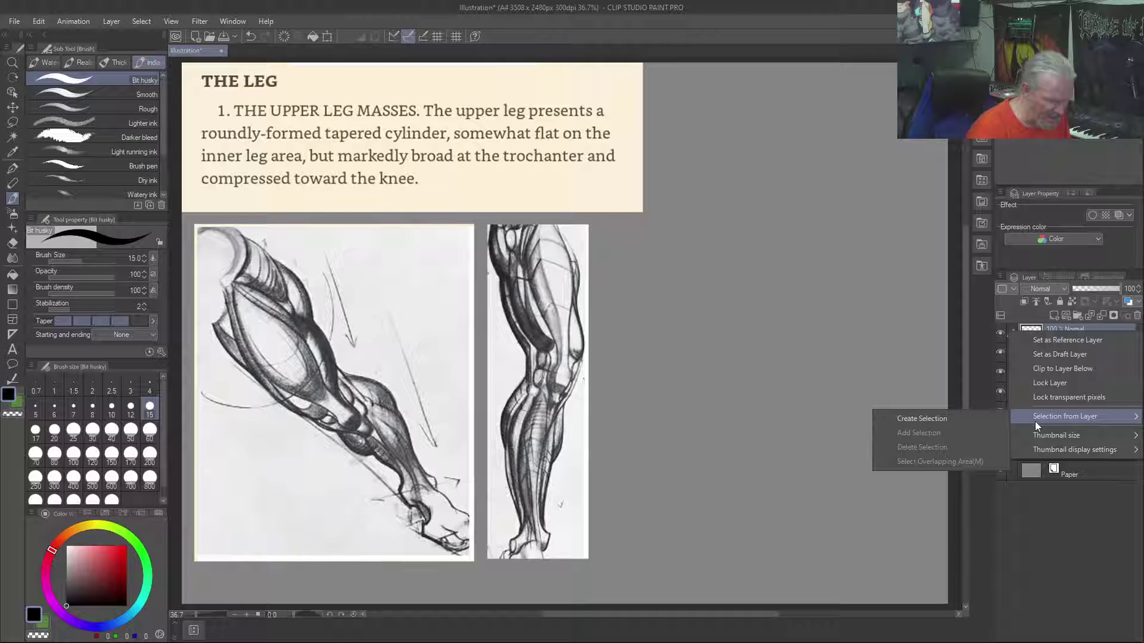
click(953, 419)
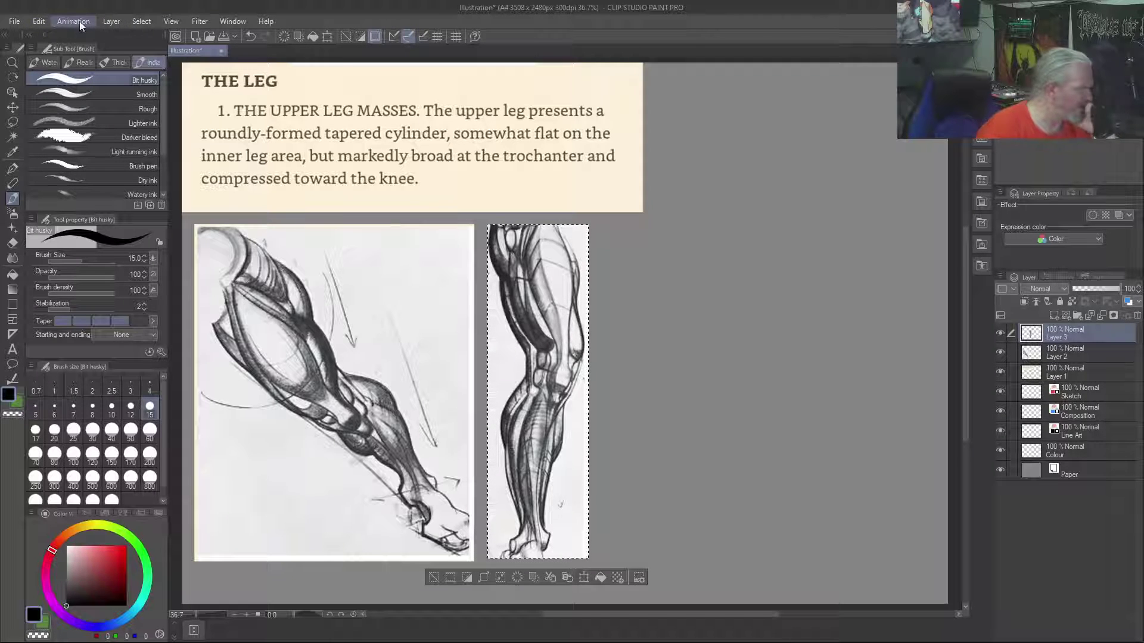
click(39, 22)
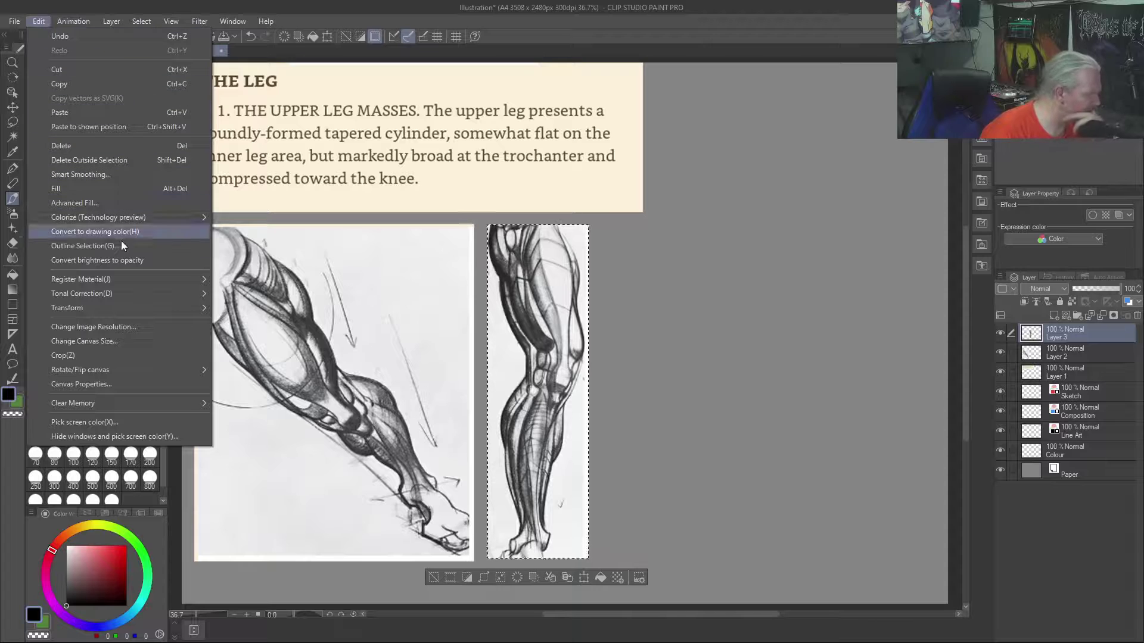
mouse_move(123, 309)
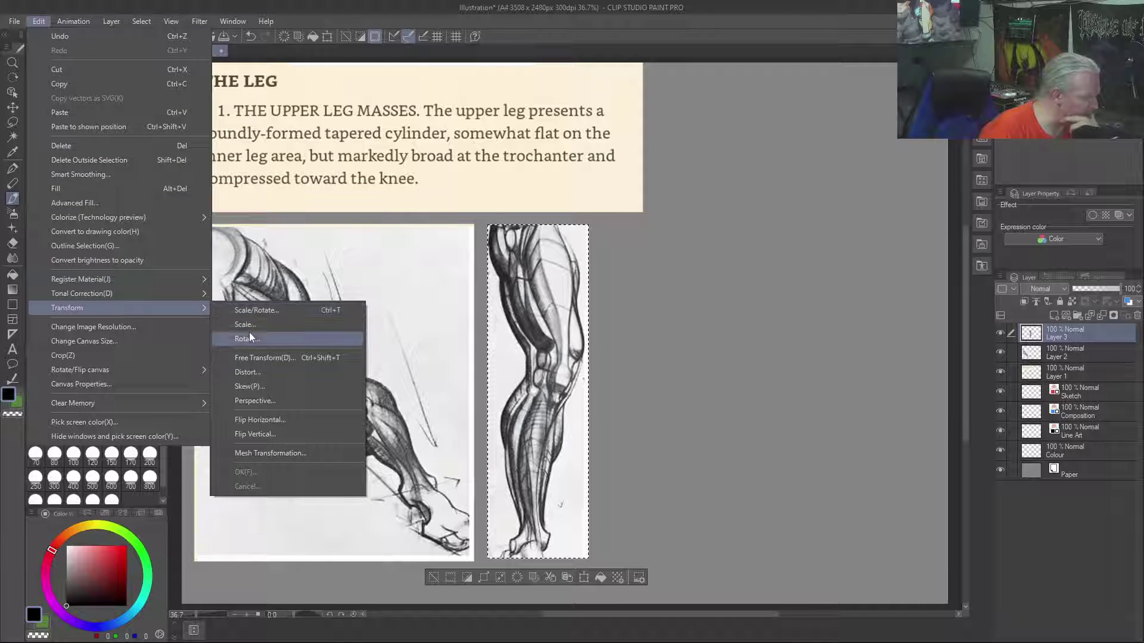
click(275, 420)
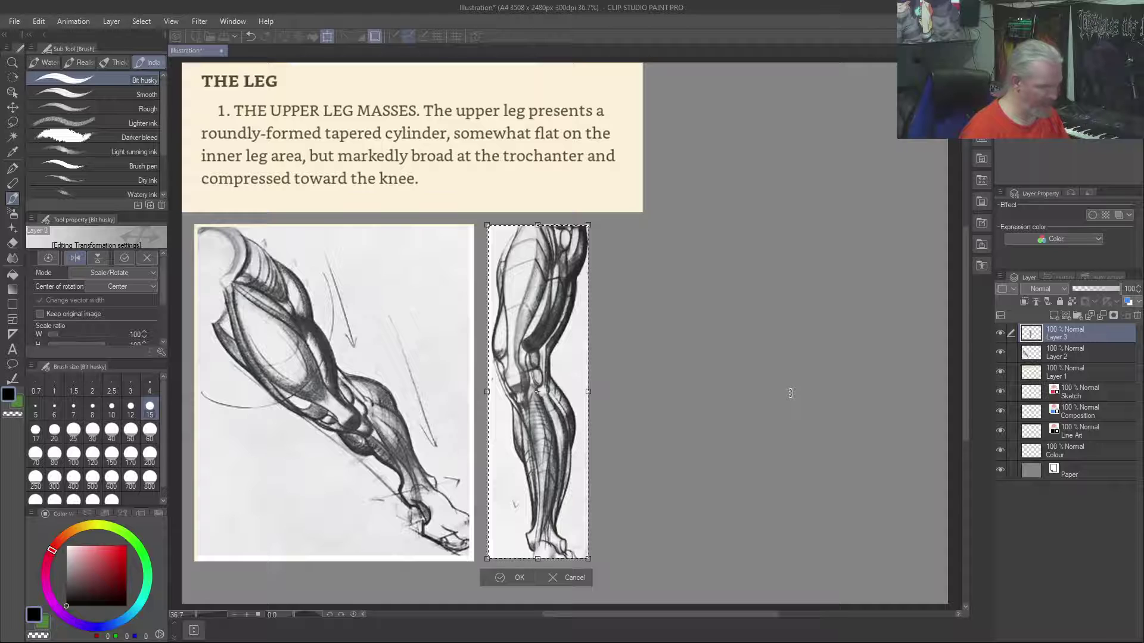
key(ctrl+d)
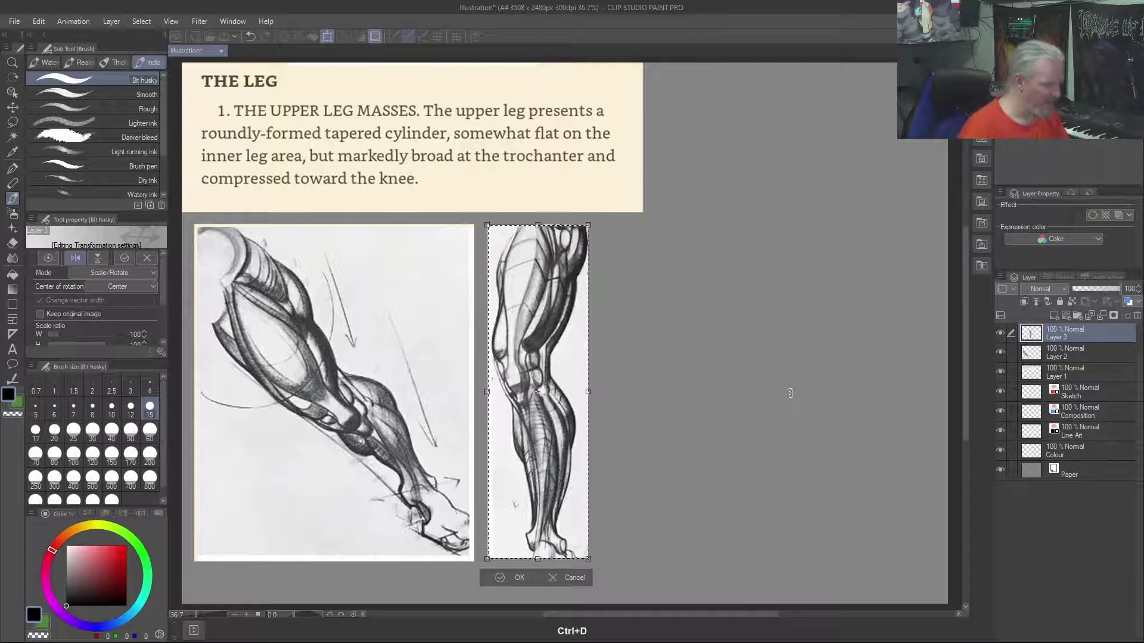
key(Return)
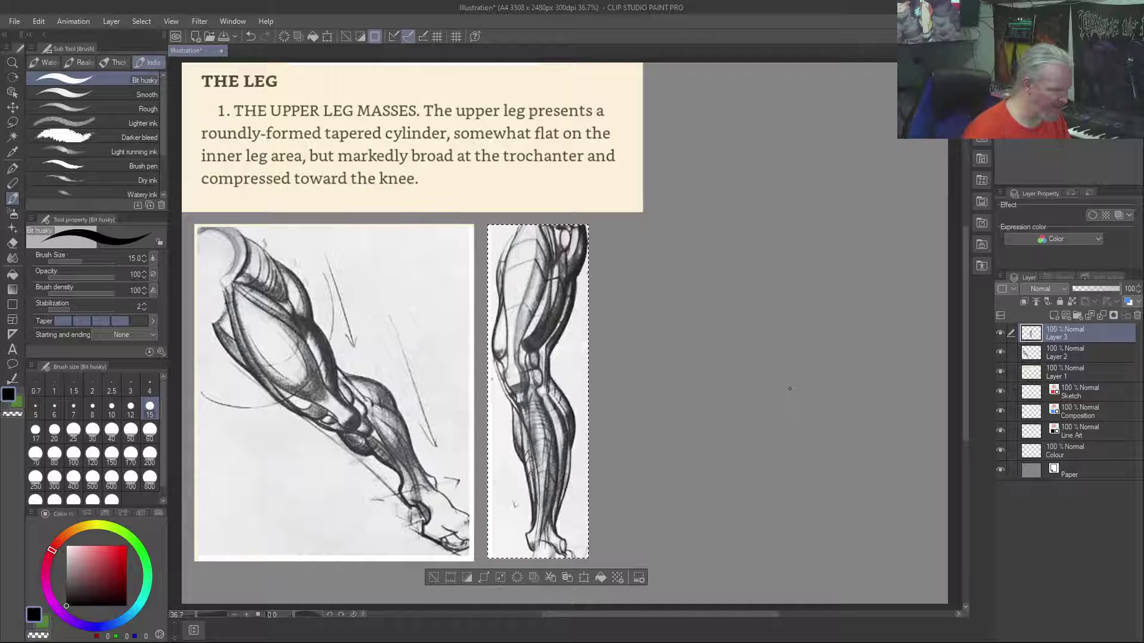
key(ctrl+d)
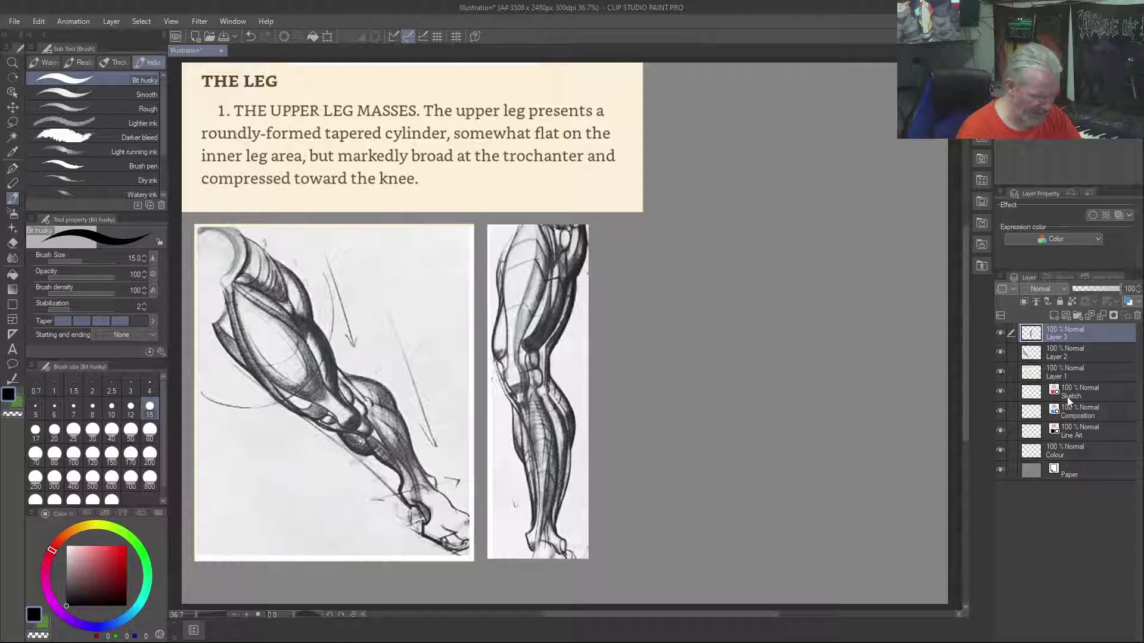
Bring the Sketch layer to the top of the layer stack and trace both outer contours of the standing leg on it
click(1084, 394)
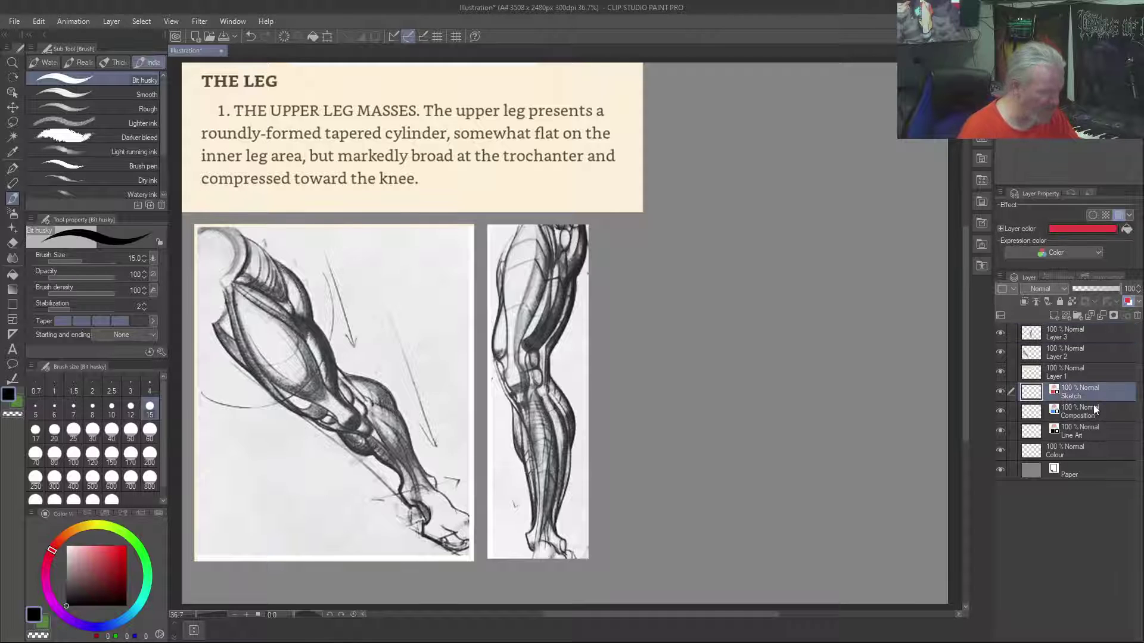
drag(1081, 397, 1088, 326)
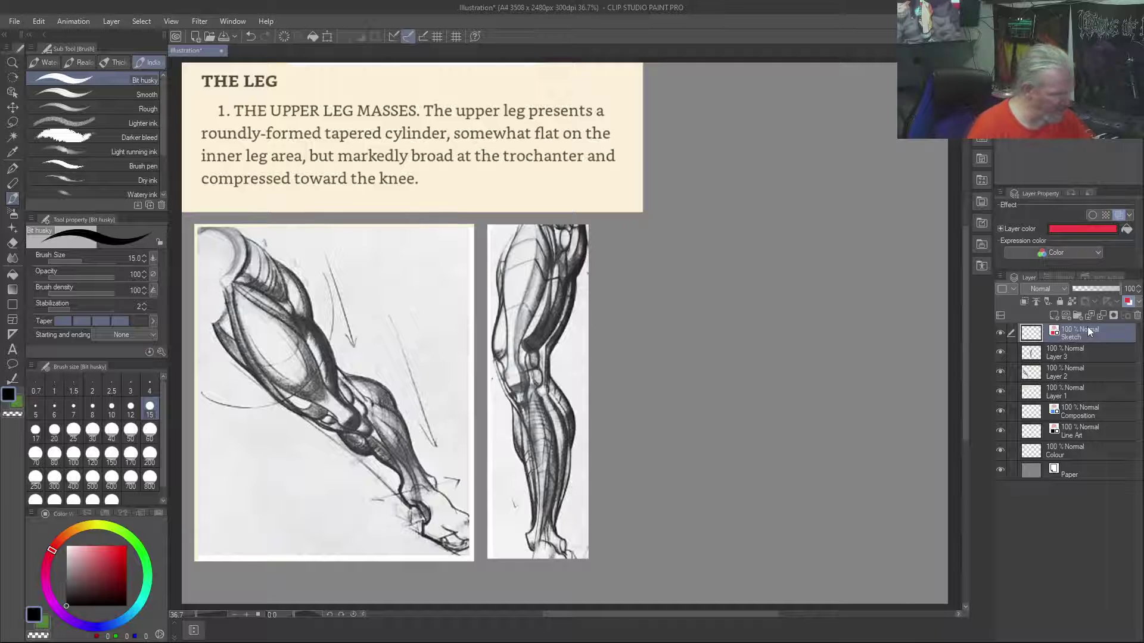
mouse_move(519, 225)
mouse_down()
mouse_move(498, 247)
mouse_move(492, 282)
mouse_move(507, 232)
mouse_move(492, 346)
mouse_move(527, 535)
mouse_up()
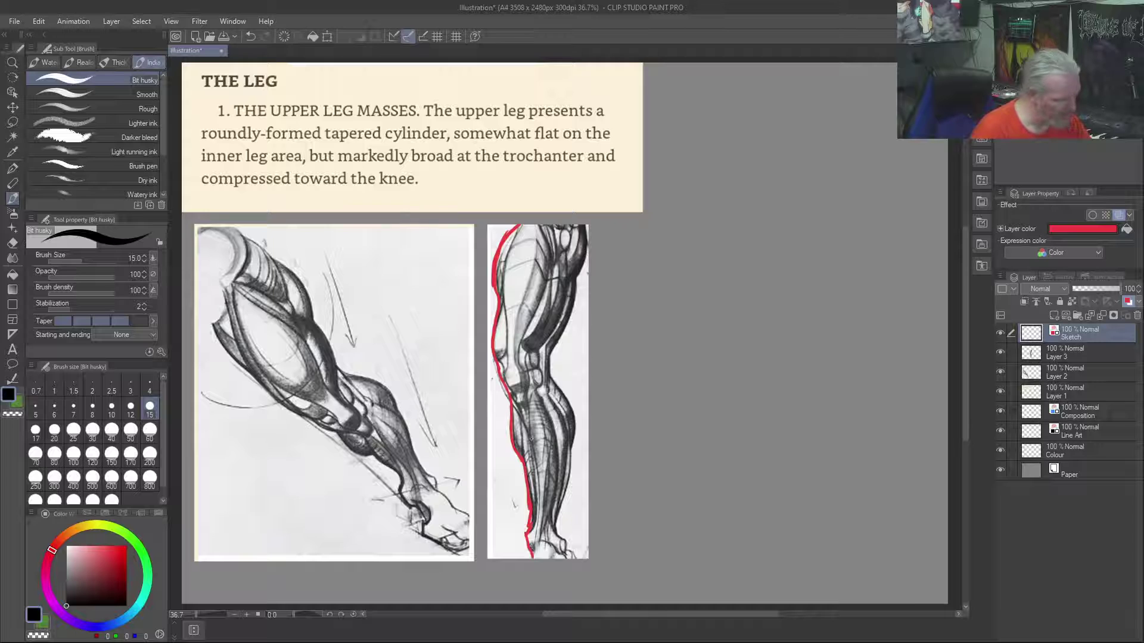
mouse_move(585, 226)
mouse_down()
mouse_move(567, 324)
mouse_move(542, 361)
mouse_move(577, 425)
mouse_move(564, 550)
mouse_up()
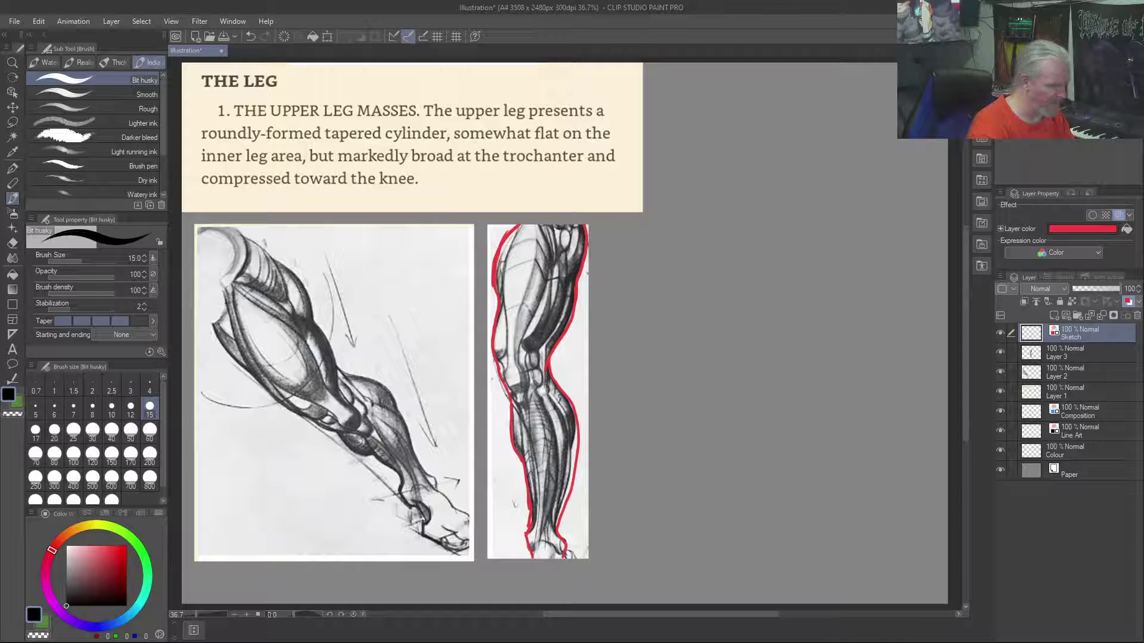
Move the traced leg outline off the reference drawing onto the blank canvas beside it
key(y)
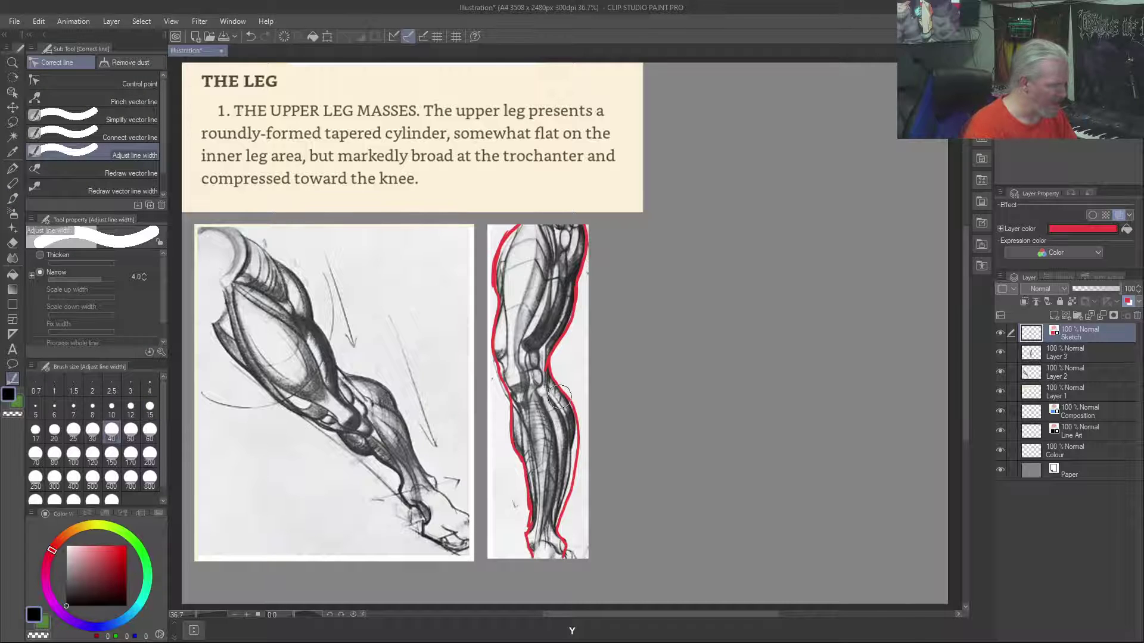
key(k)
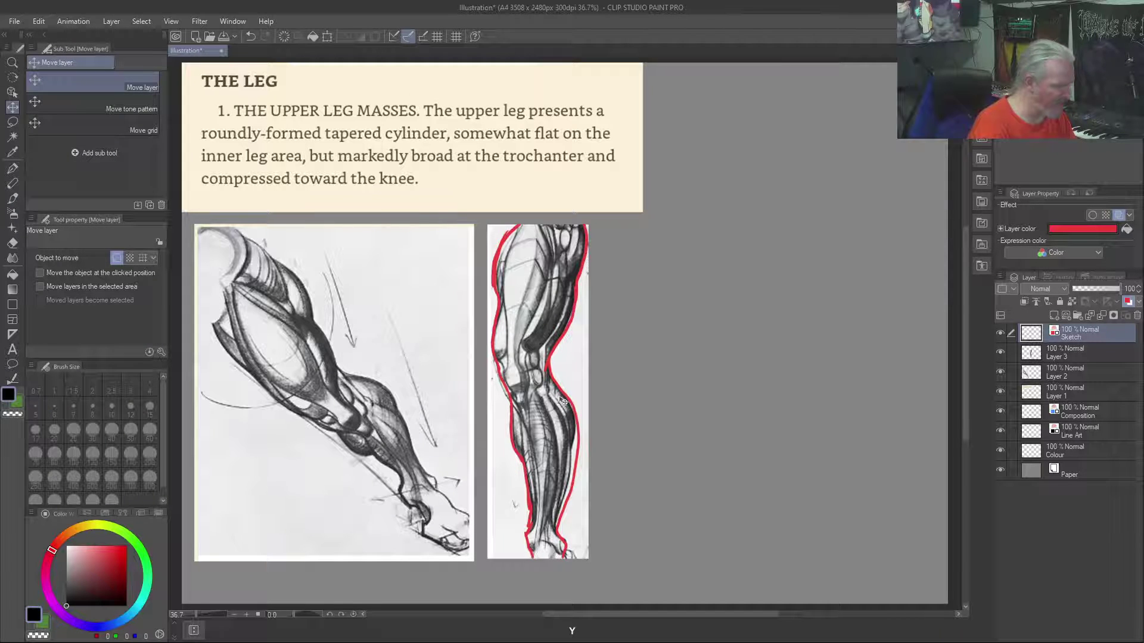
mouse_move(529, 364)
mouse_down()
mouse_move(678, 363)
mouse_move(759, 323)
mouse_up()
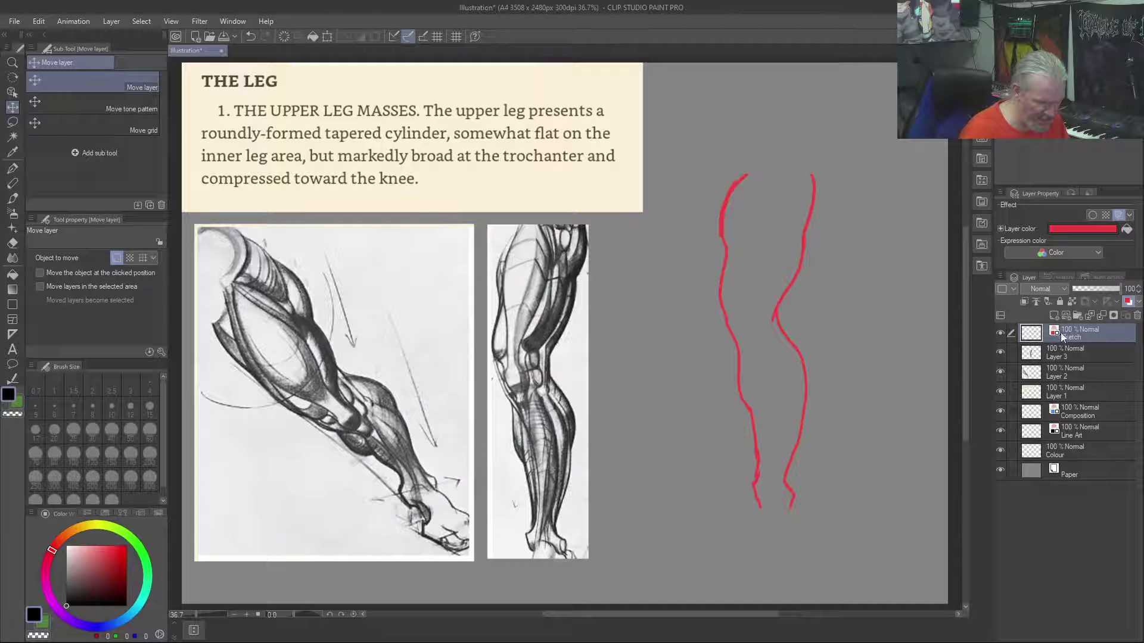
Duplicate the Sketch layer and arrange the two leg outlines side by side at the same height as the standing-leg reference
right_click(1080, 331)
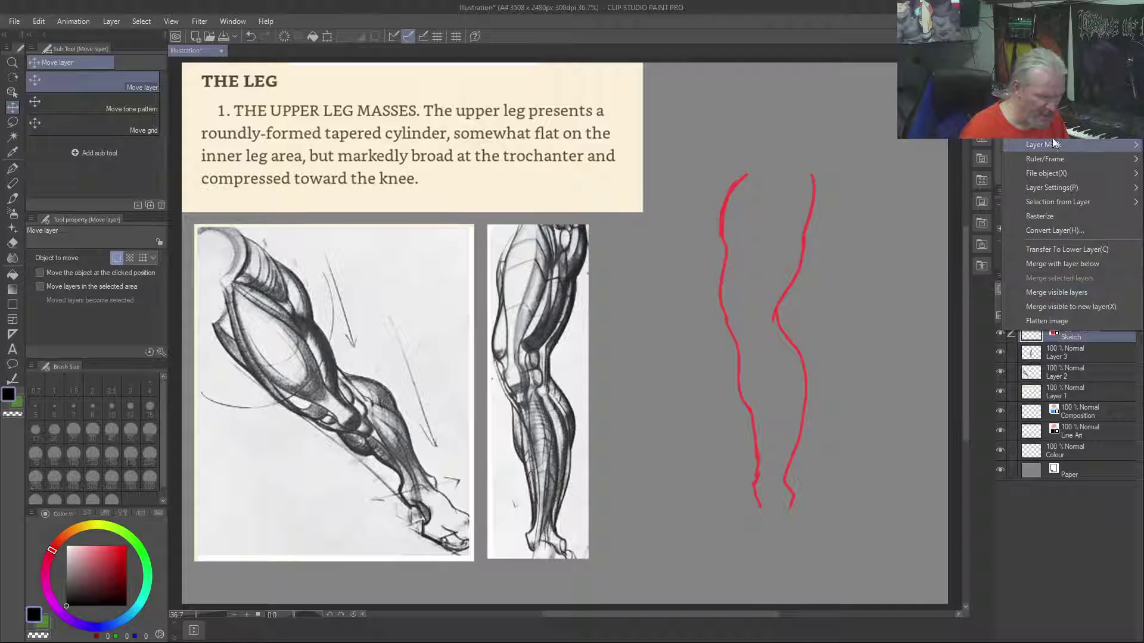
click(1054, 116)
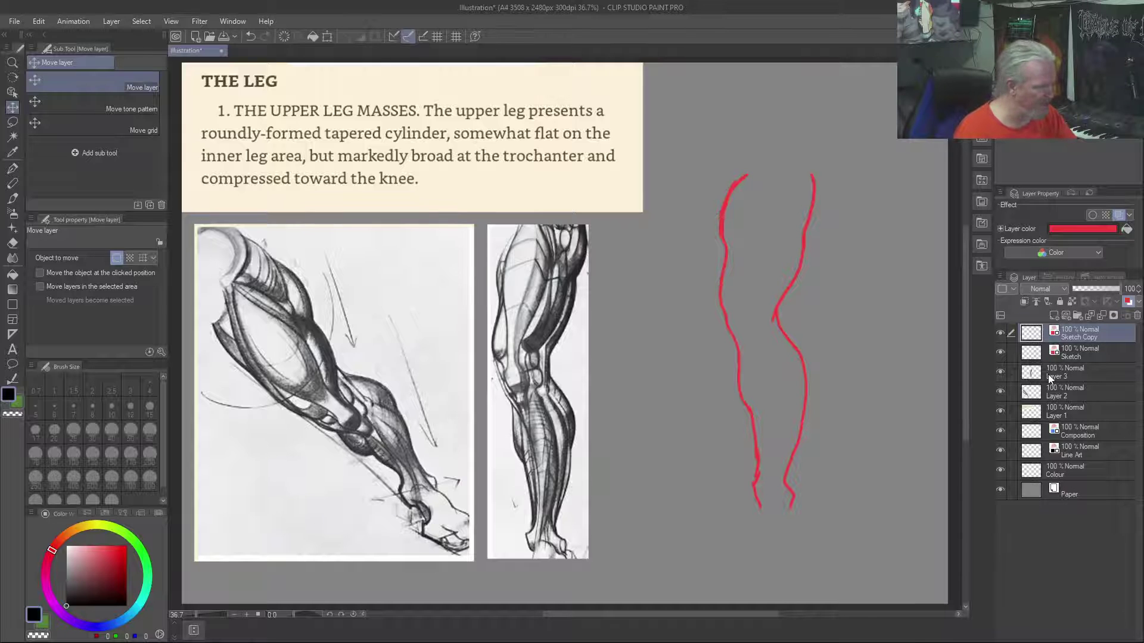
mouse_move(771, 375)
mouse_down()
mouse_move(829, 387)
mouse_move(889, 375)
mouse_up()
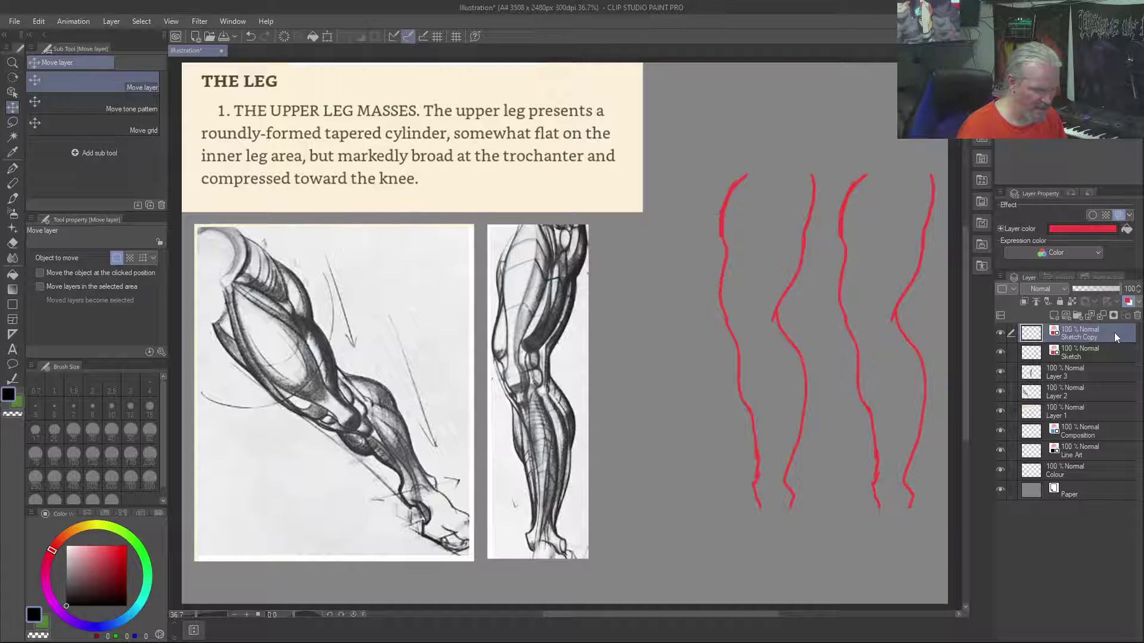
click(1099, 351)
mouse_move(756, 353)
mouse_down()
mouse_move(735, 354)
mouse_move(687, 403)
mouse_move(712, 401)
mouse_up()
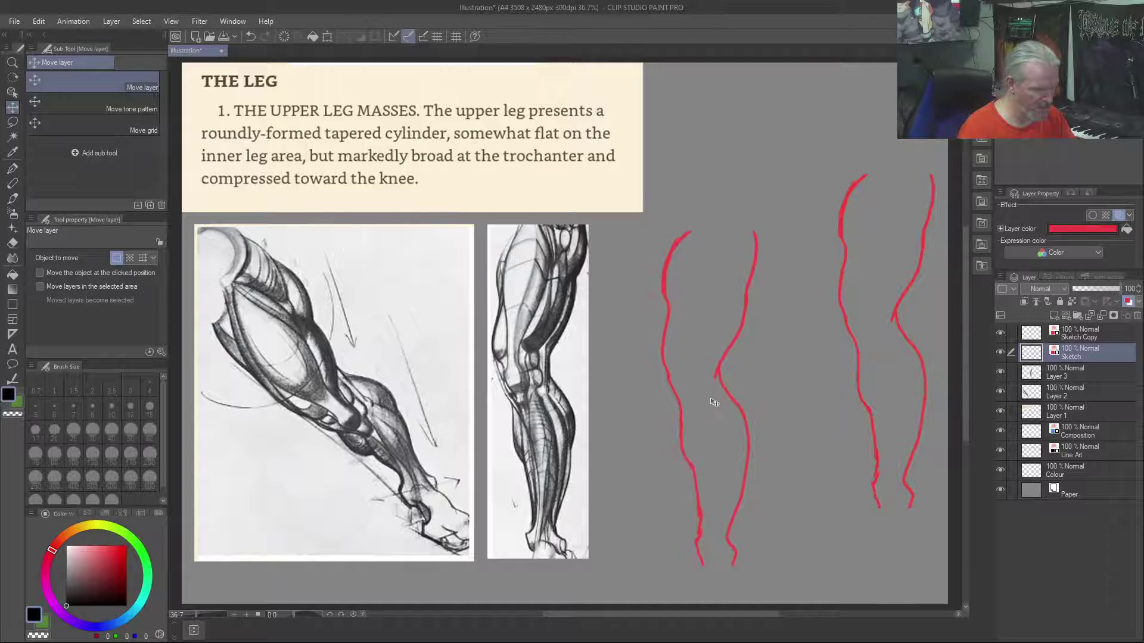
click(1066, 329)
mouse_move(873, 348)
mouse_down()
mouse_move(878, 394)
mouse_move(838, 408)
mouse_move(849, 442)
mouse_up()
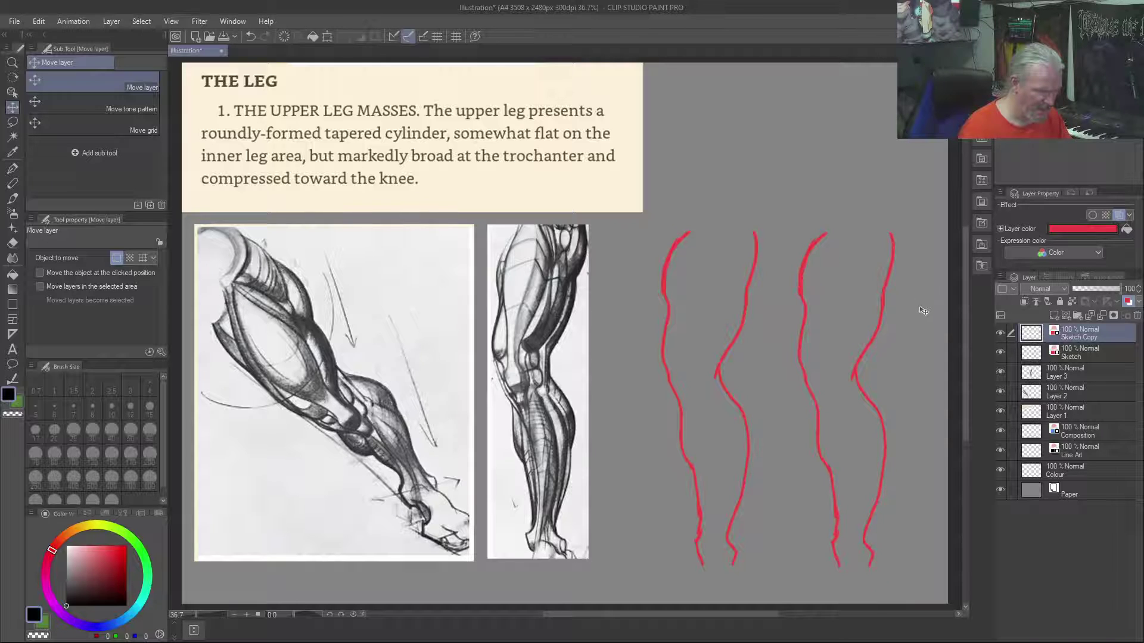
Add a new layer above the Sketch Copy layer
right_click(1102, 335)
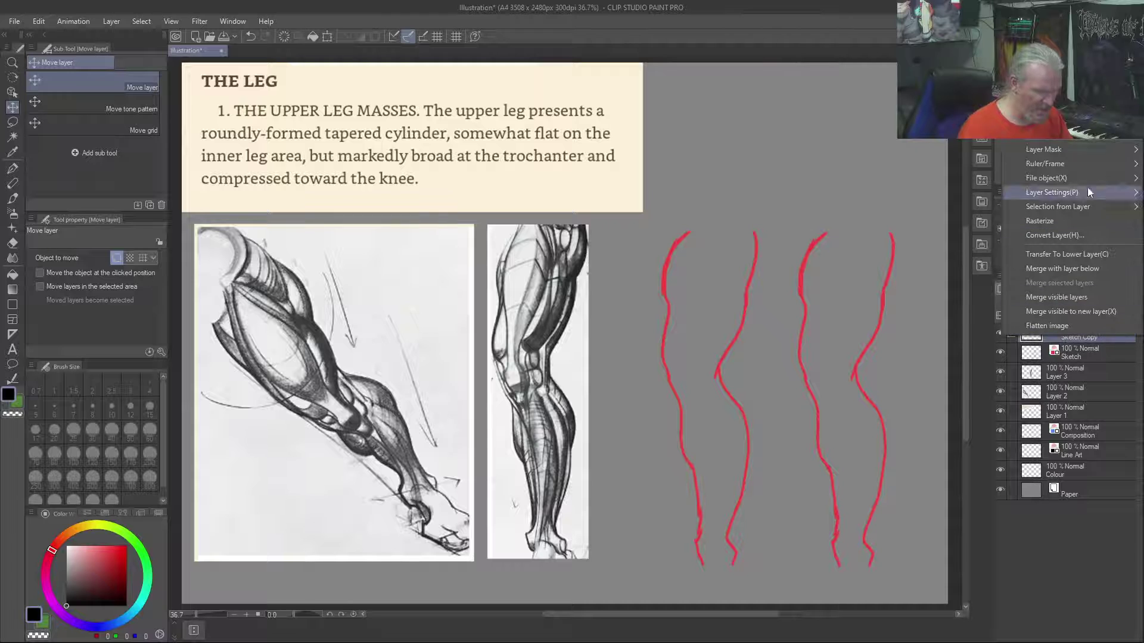
mouse_move(1073, 153)
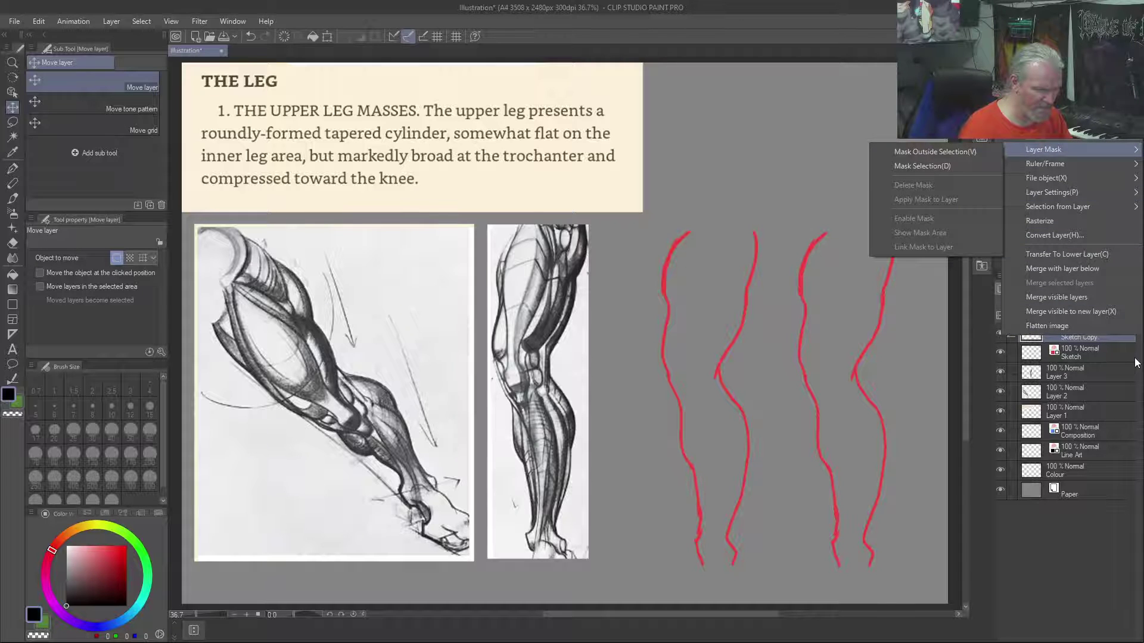
key(Escape)
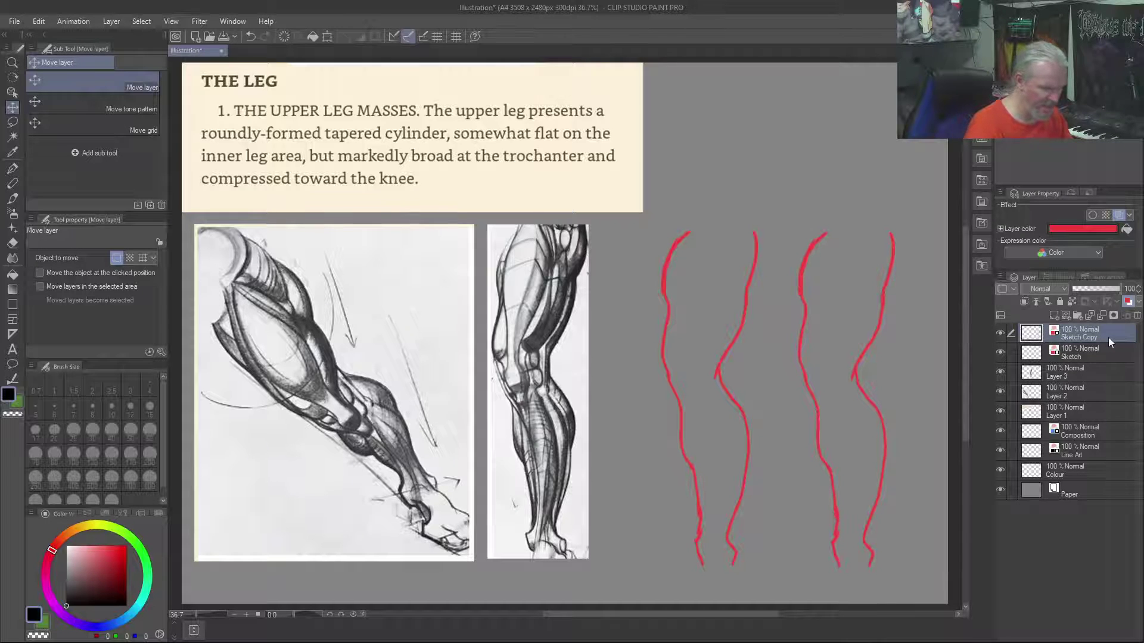
key(ctrl+shift+n)
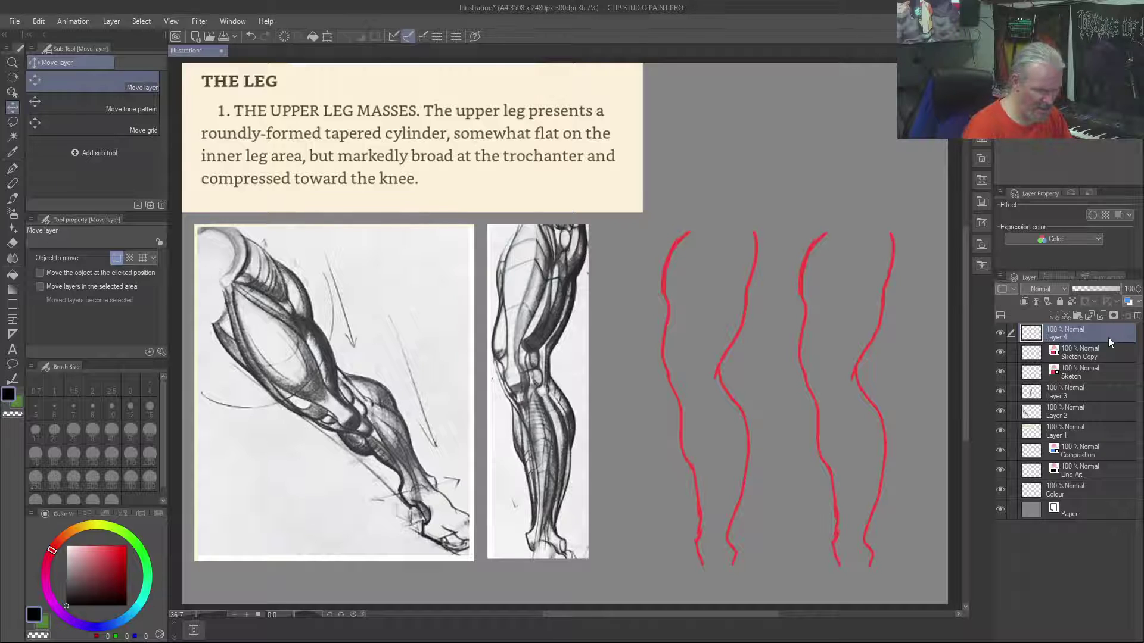
Merge the Sketch Copy layer into Sketch and try a pure red layer color, EC0003, on the merged layer
click(1106, 355)
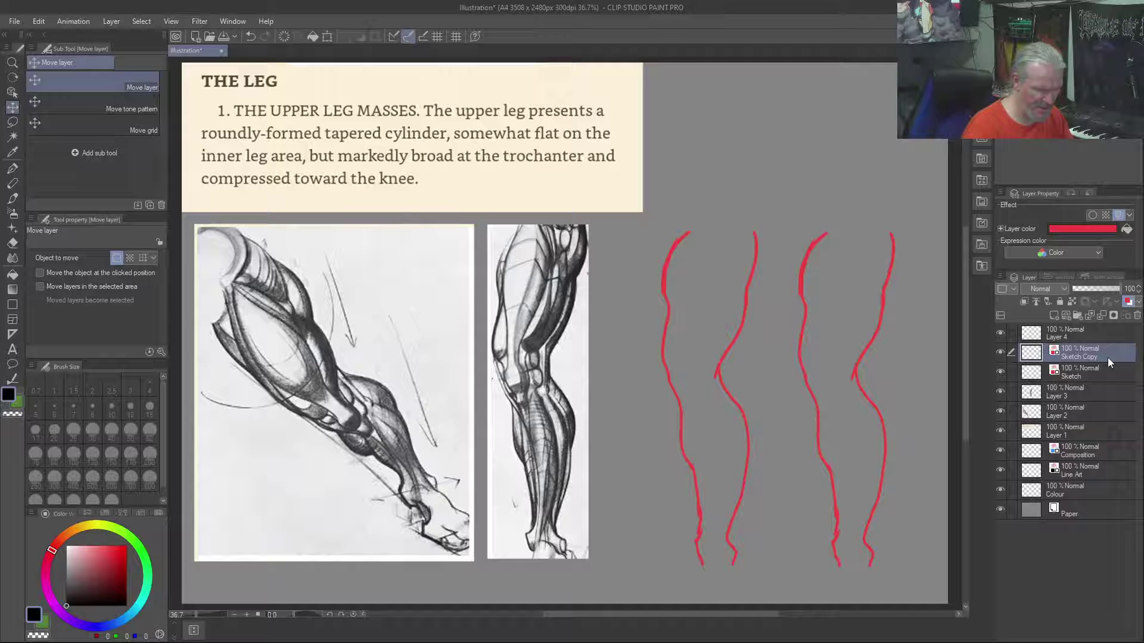
key(ctrl+e)
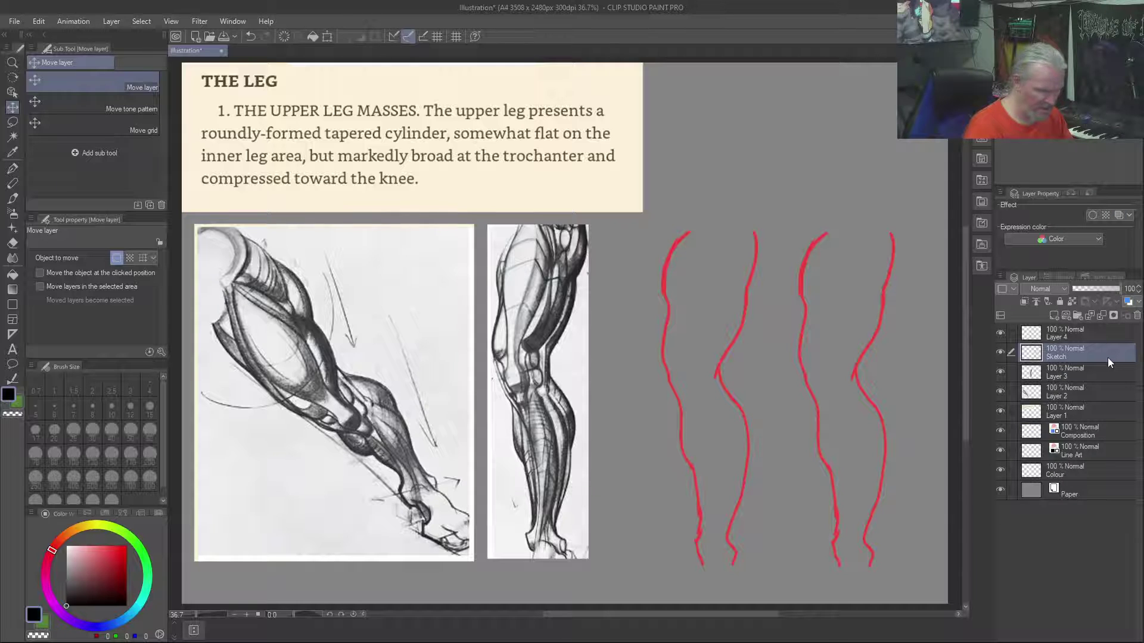
click(1127, 304)
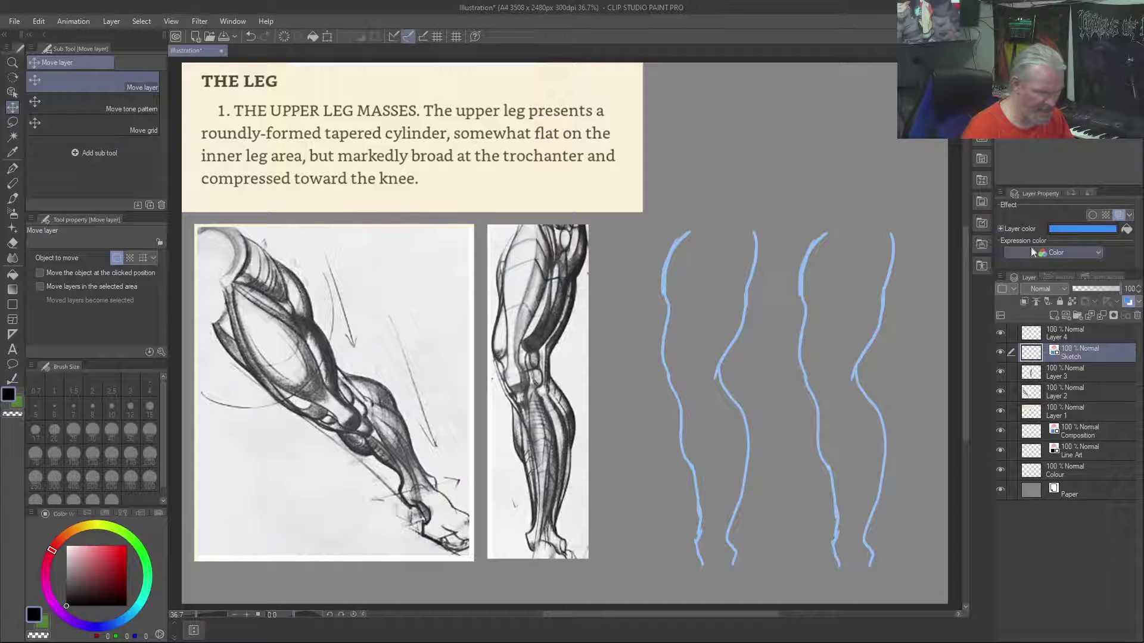
click(1073, 230)
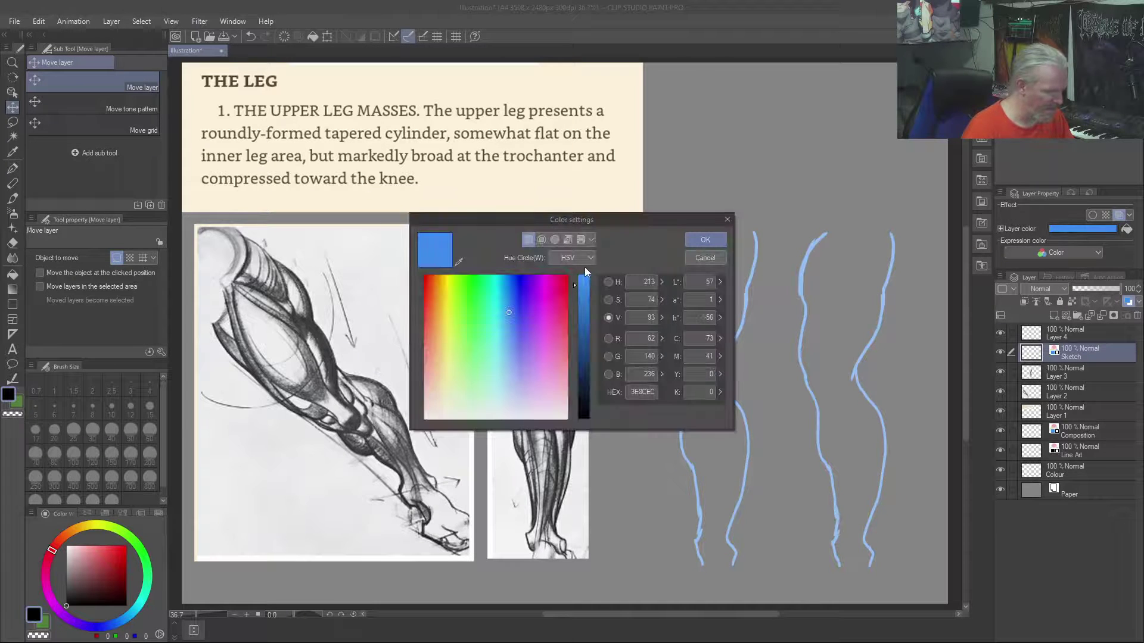
drag(559, 287, 631, 256)
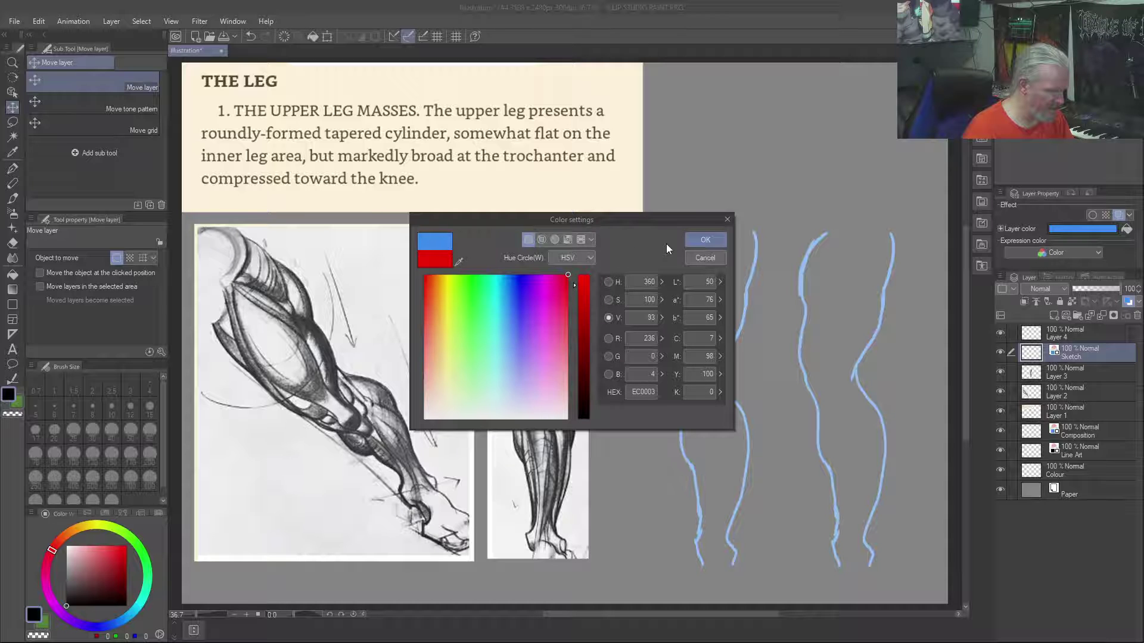
click(699, 240)
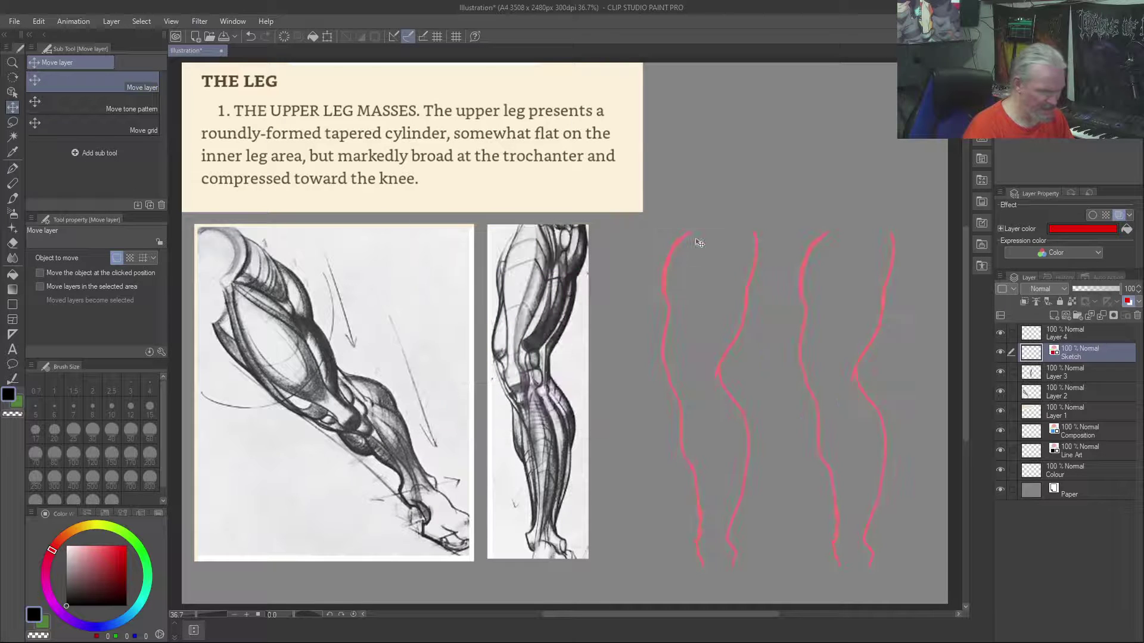
Undo the layer color change and the merge of the two sketch layers
key(ctrl+z)
key(ctrl+y)
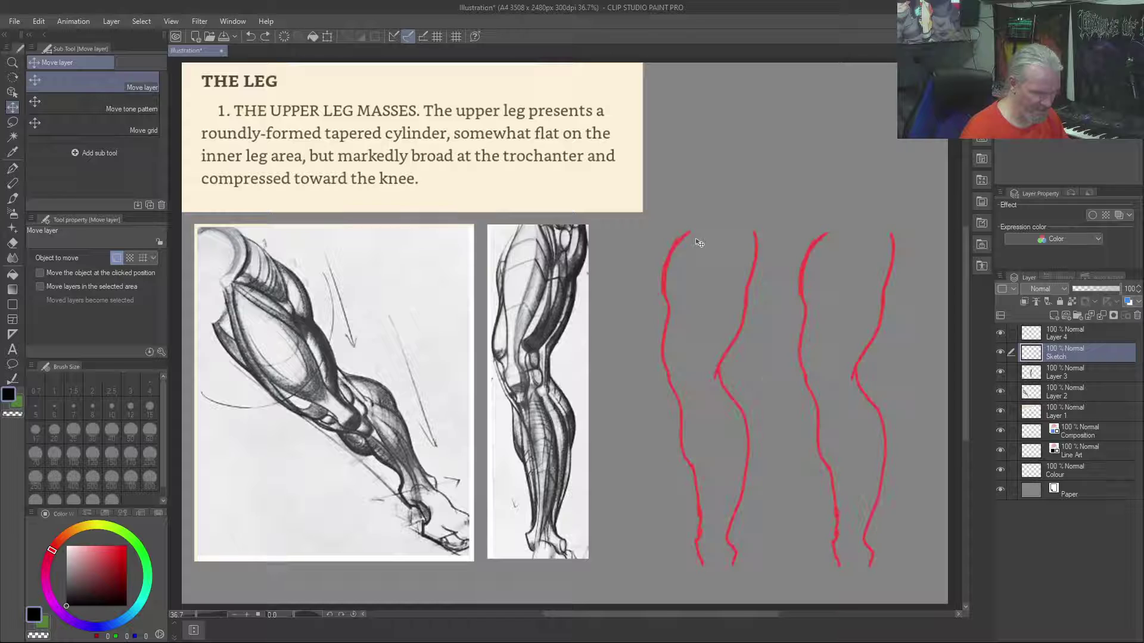
key(ctrl+j)
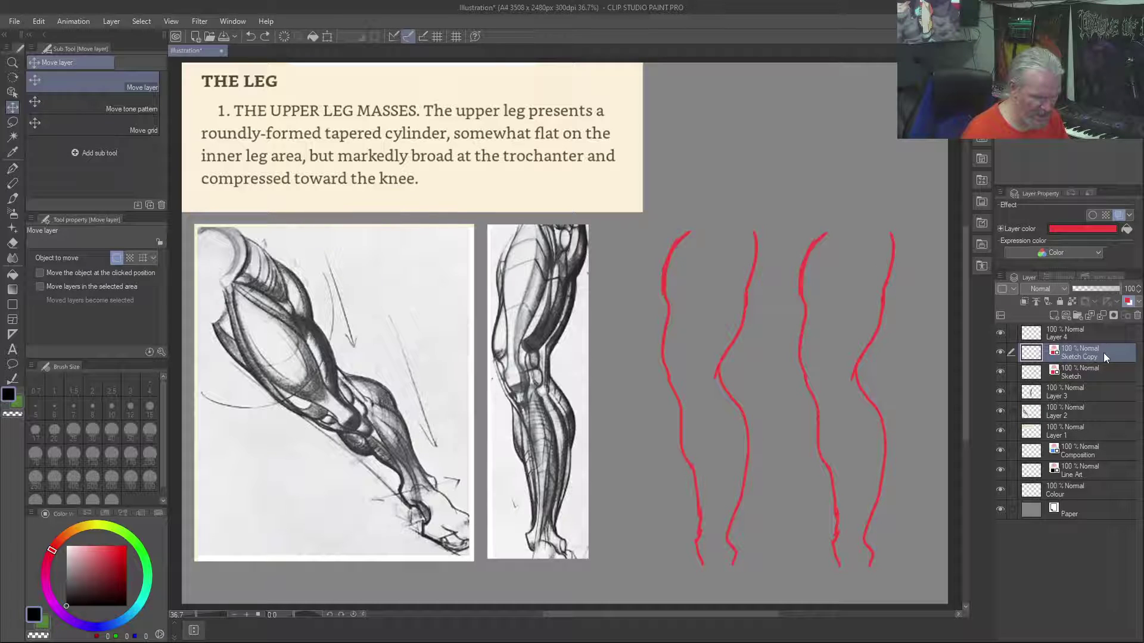
Set the layer colors of both Sketch Copy and Sketch to black, and merge Sketch Copy down into Sketch
click(1067, 230)
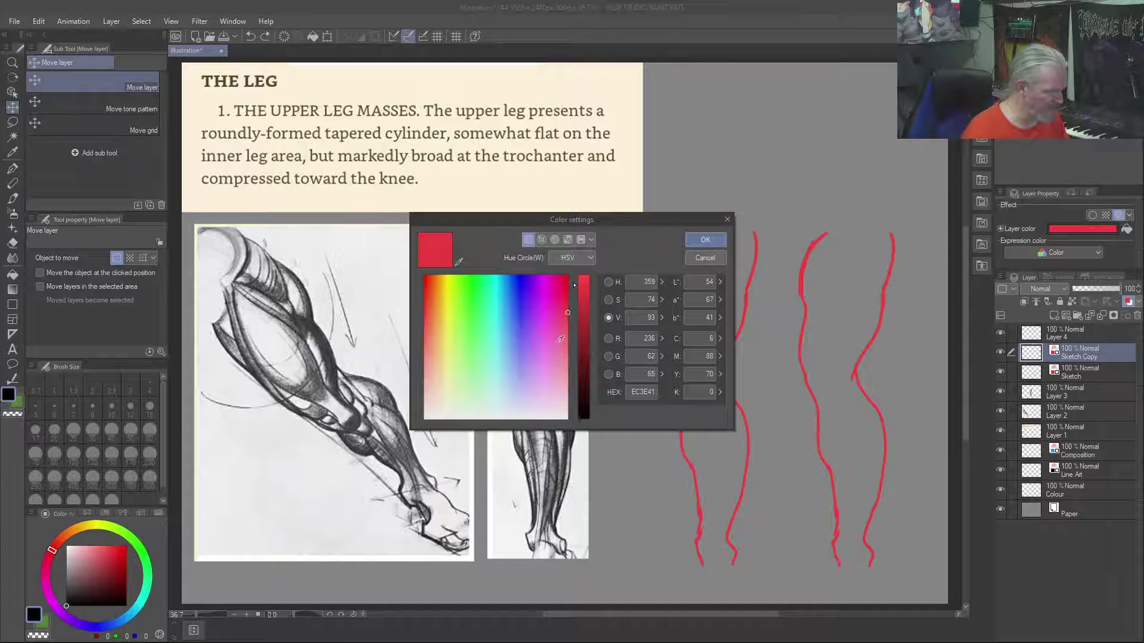
drag(587, 295, 592, 425)
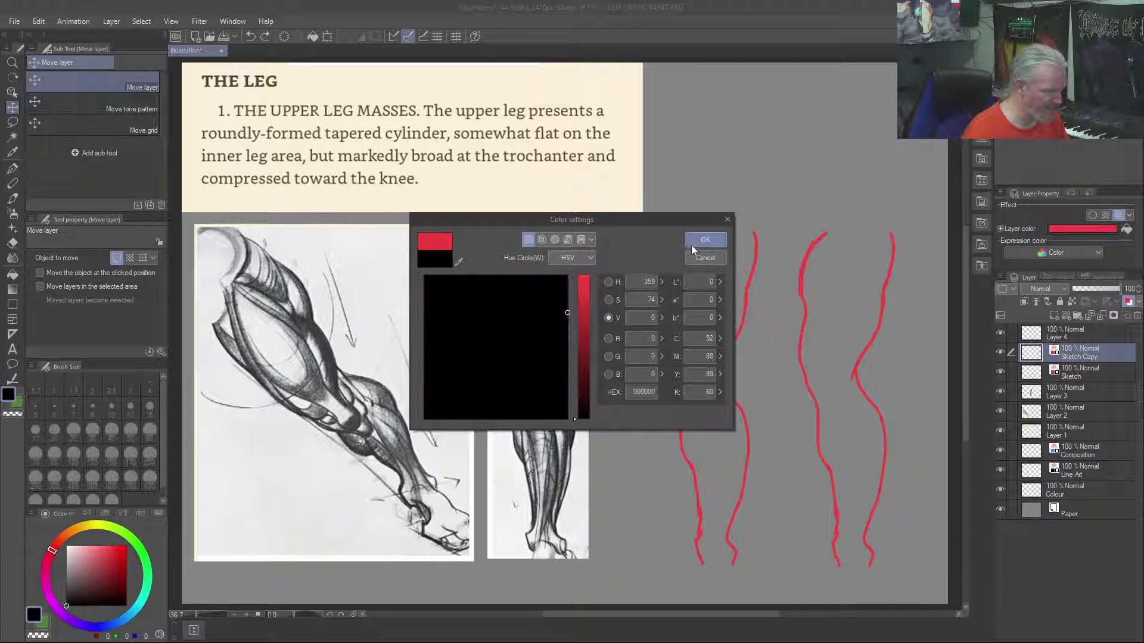
click(692, 243)
click(1081, 370)
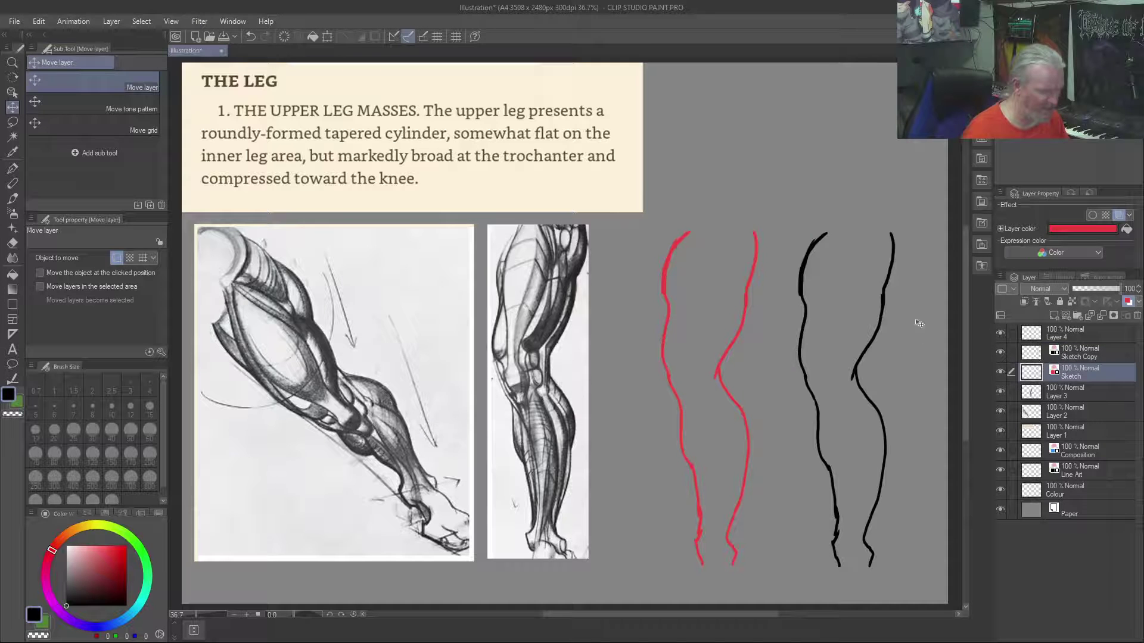
click(1058, 229)
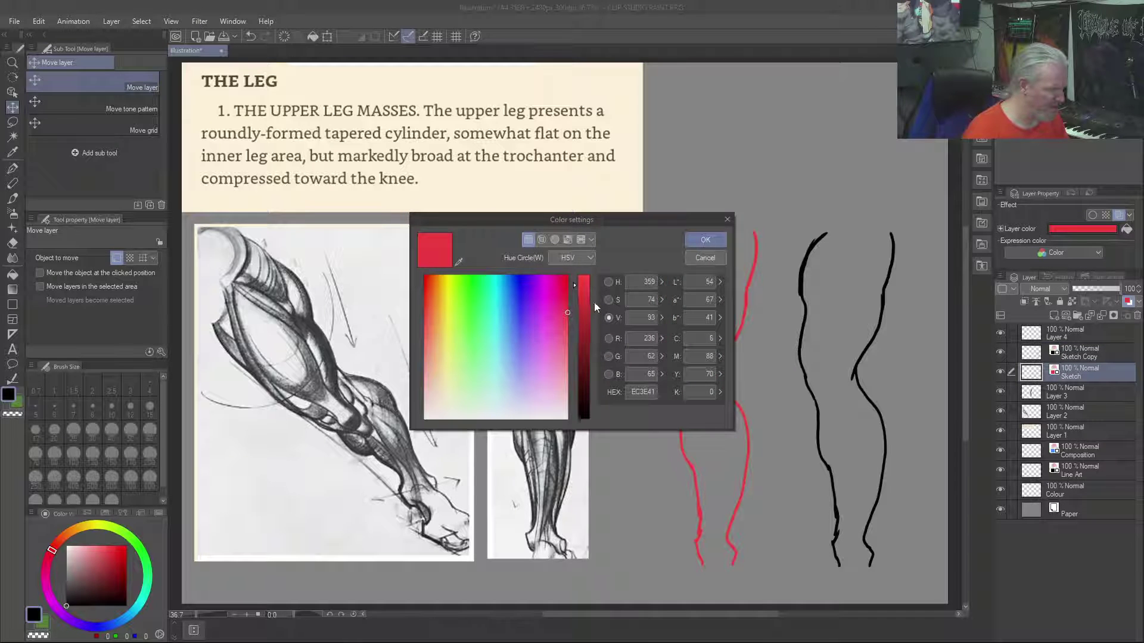
drag(586, 320, 587, 420)
click(701, 246)
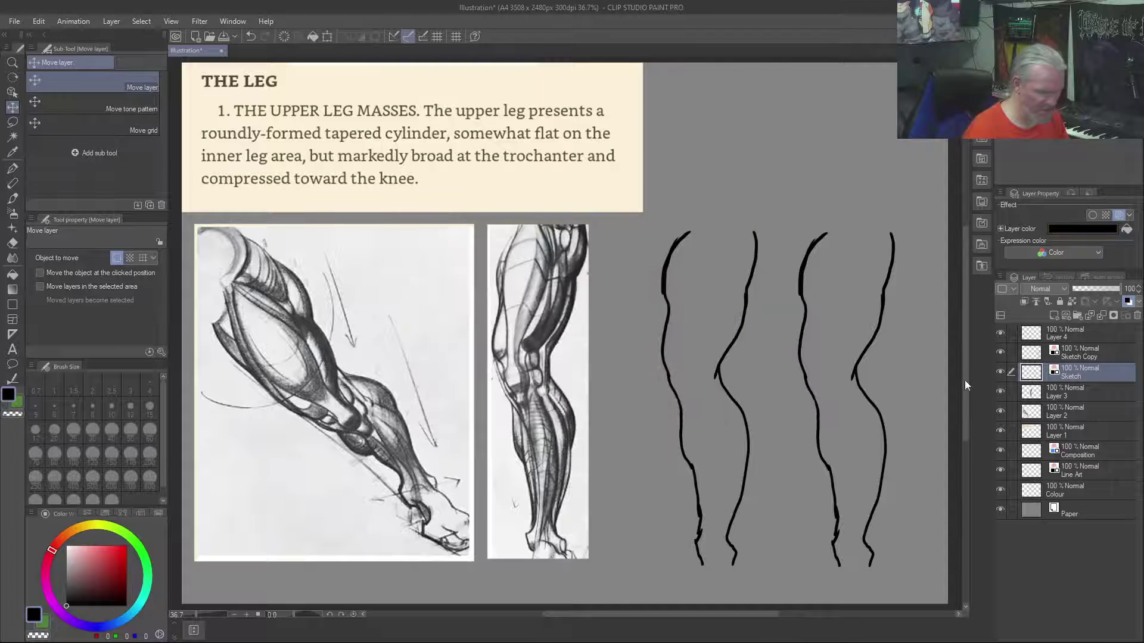
click(1084, 351)
key(ctrl+e)
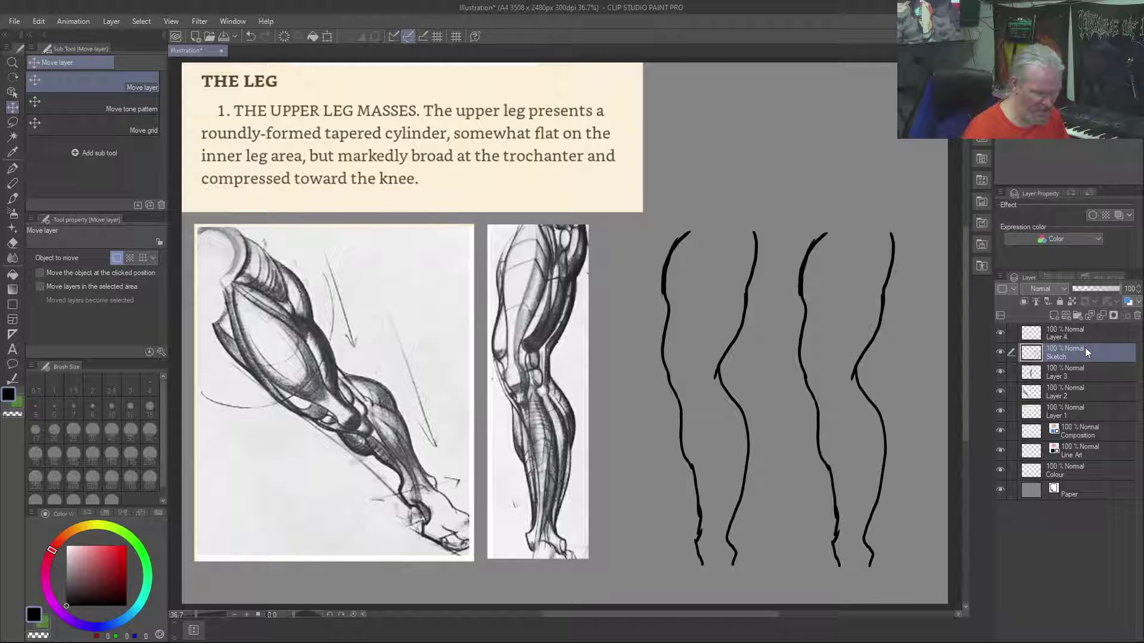
Enable a layer color on the merged Sketch layer and make it red by setting the hue to 0
click(1127, 303)
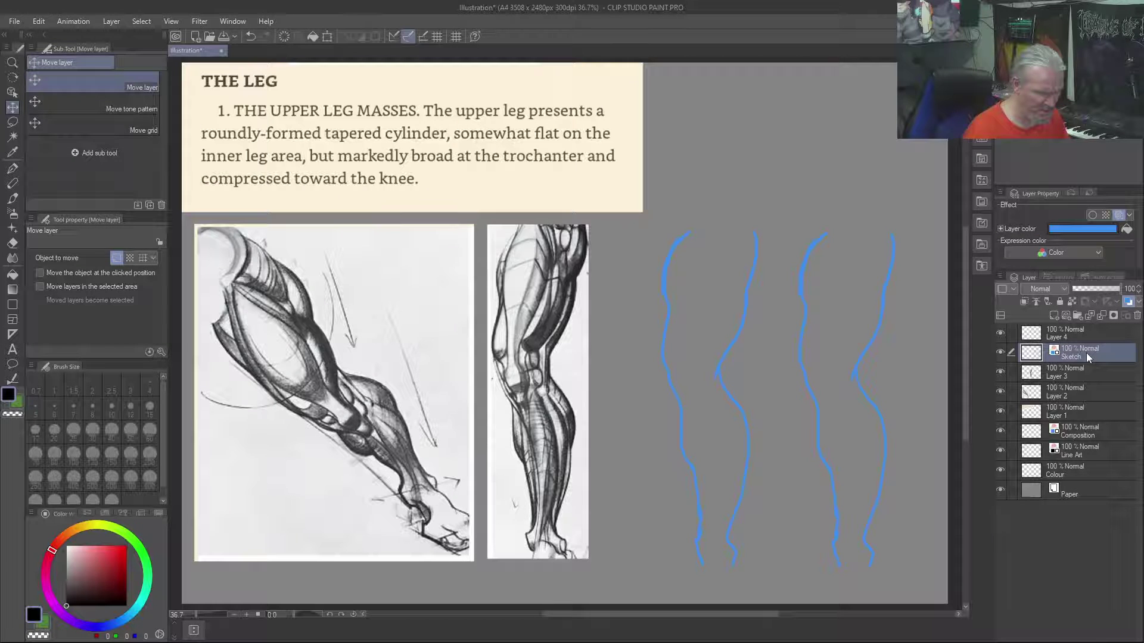
click(1065, 227)
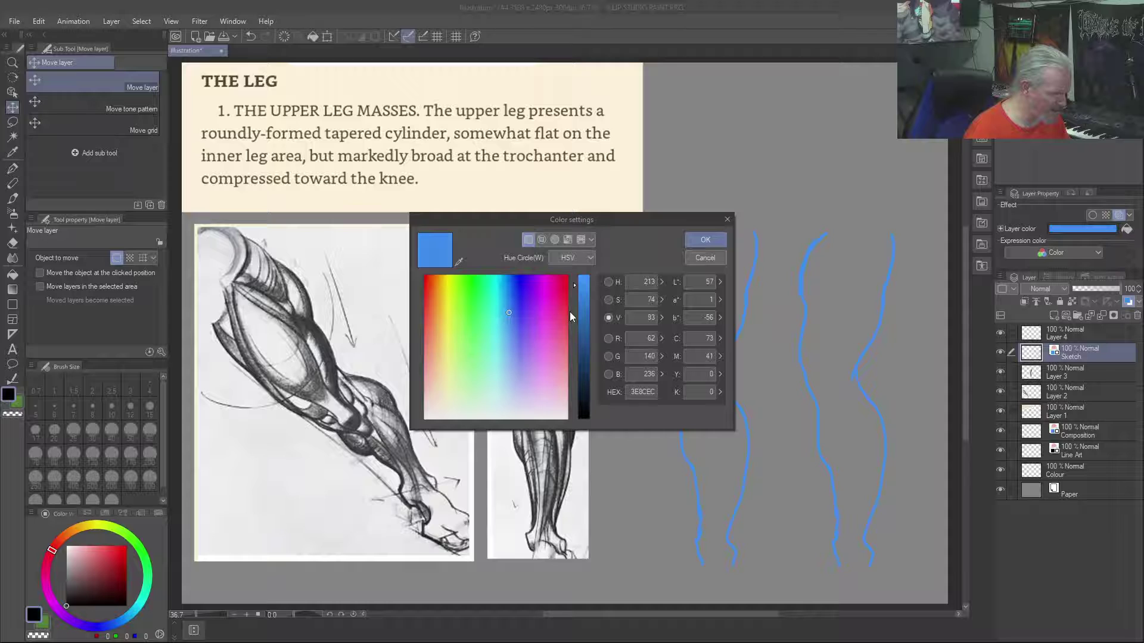
click(542, 239)
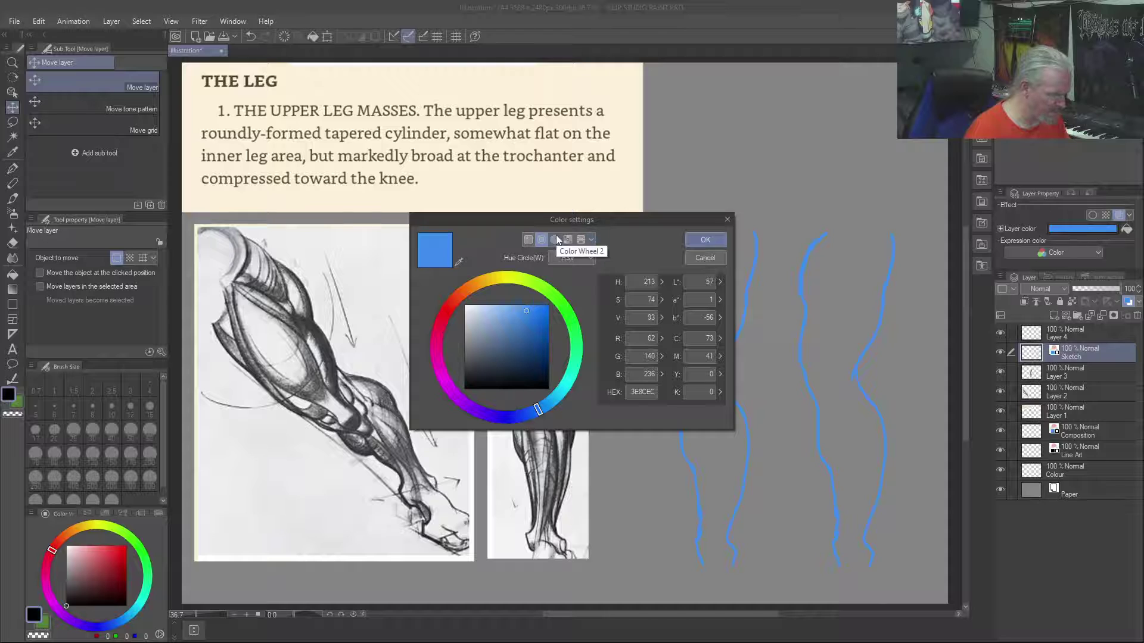
click(639, 282)
text(0)
key(Return)
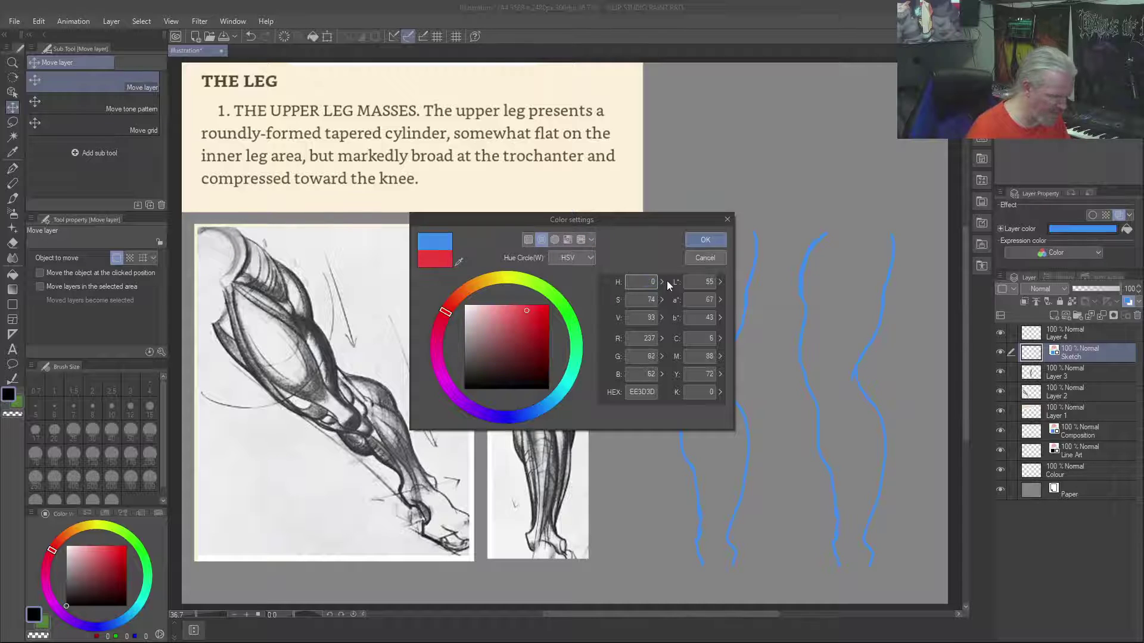
key(Return)
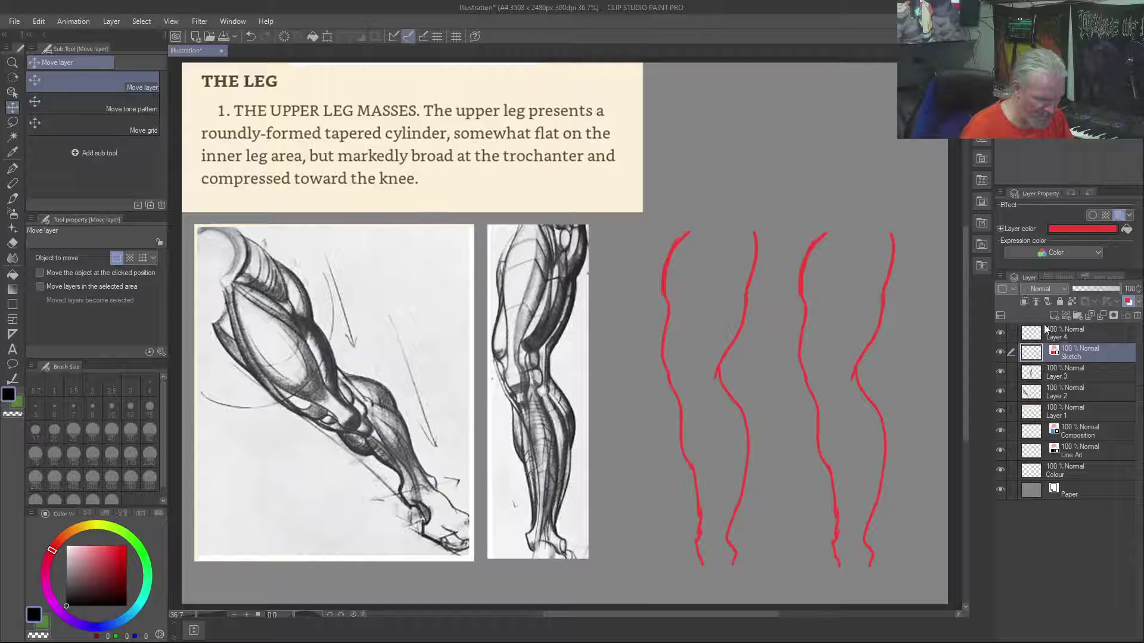
Delete the empty Layer 4 and move both leg outlines slightly higher on the blank canvas
drag(1049, 333, 1134, 320)
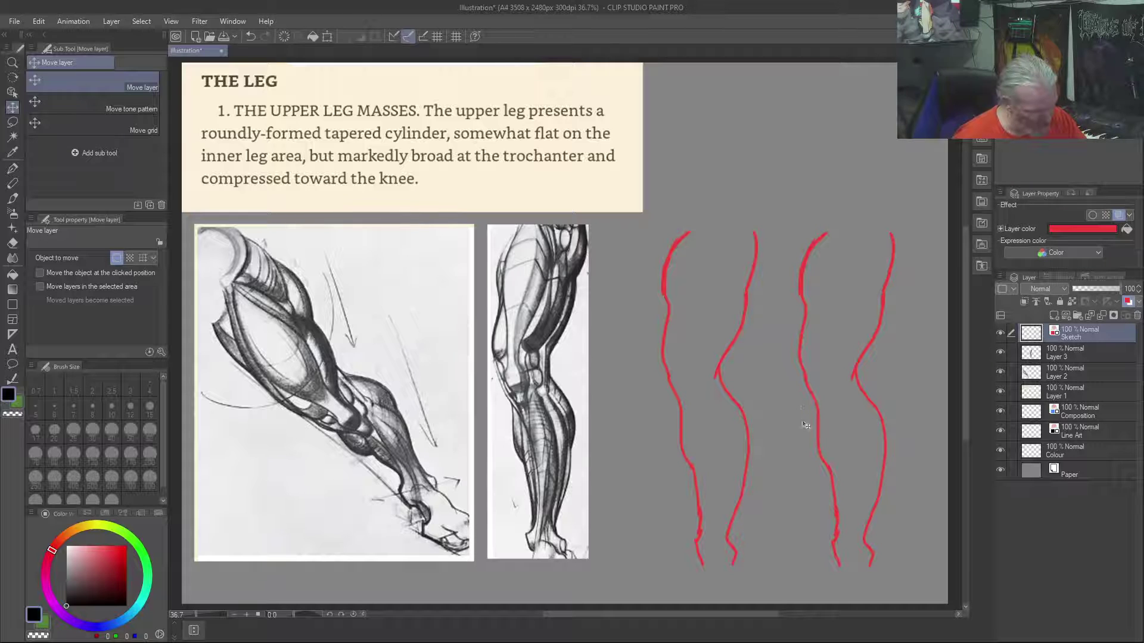
drag(818, 415, 820, 418)
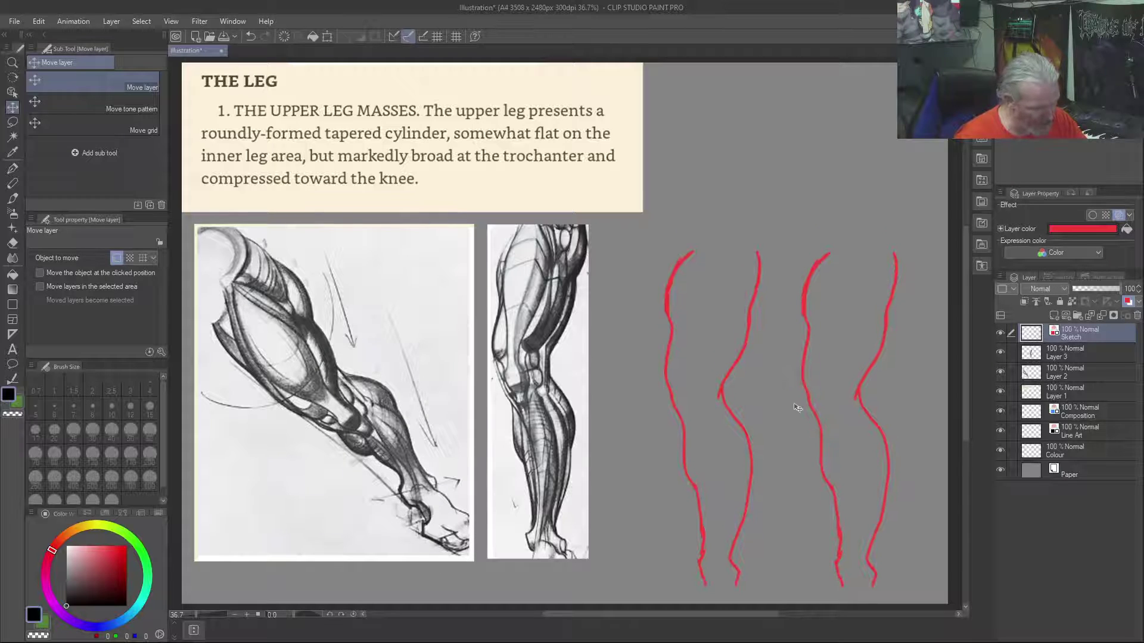
drag(822, 357, 831, 326)
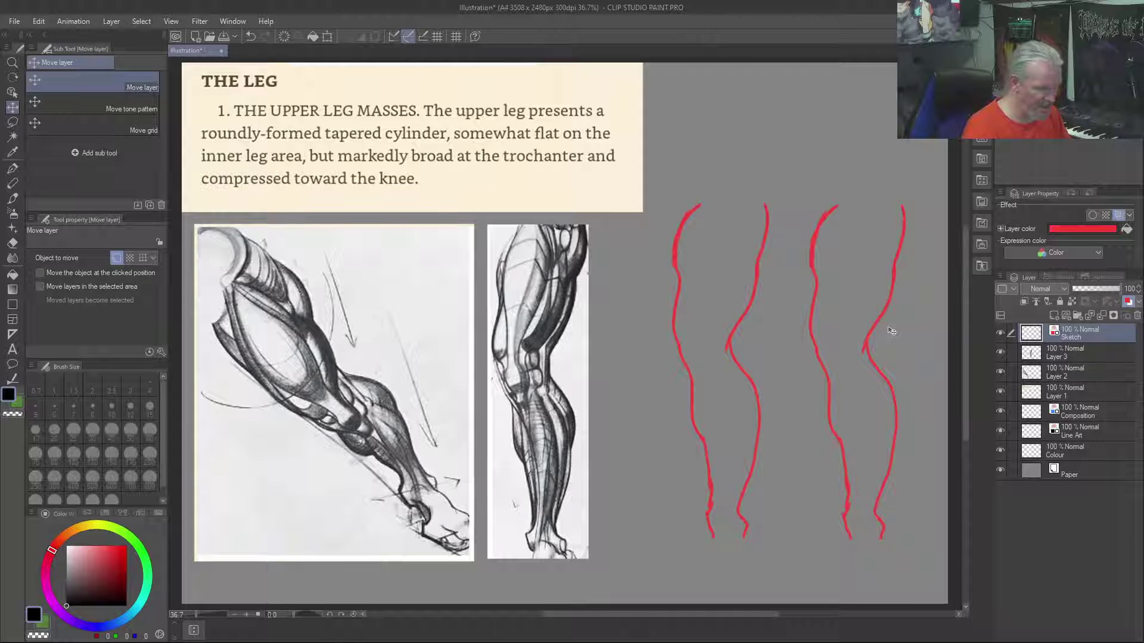
Add a new layer above Sketch and give it a red layer color with hue 0
key(ctrl+shift+n)
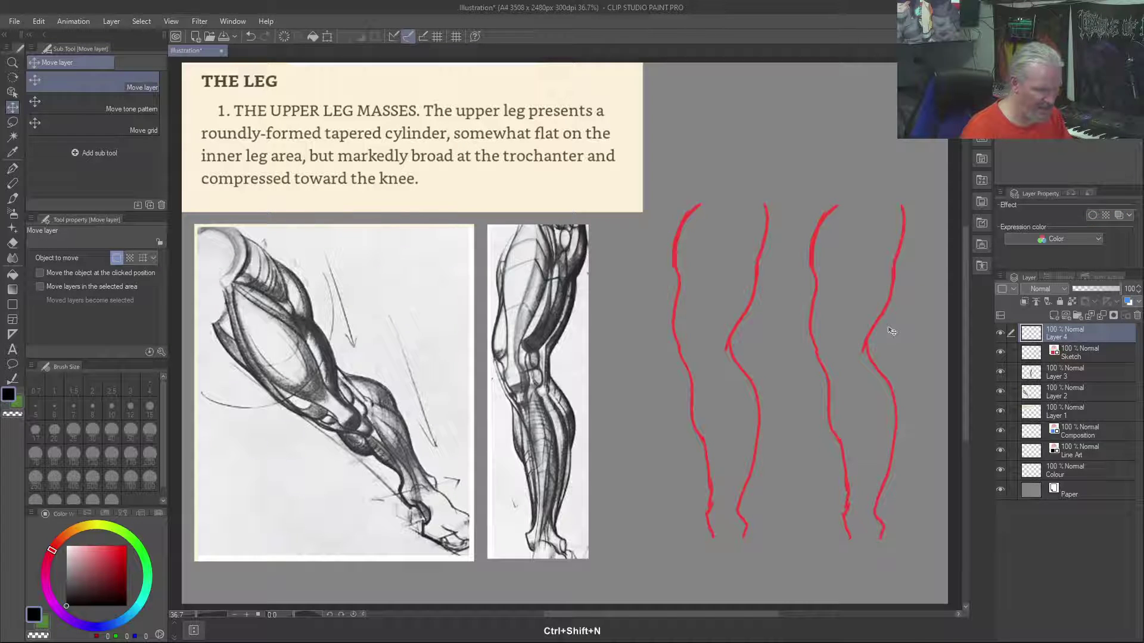
click(1129, 303)
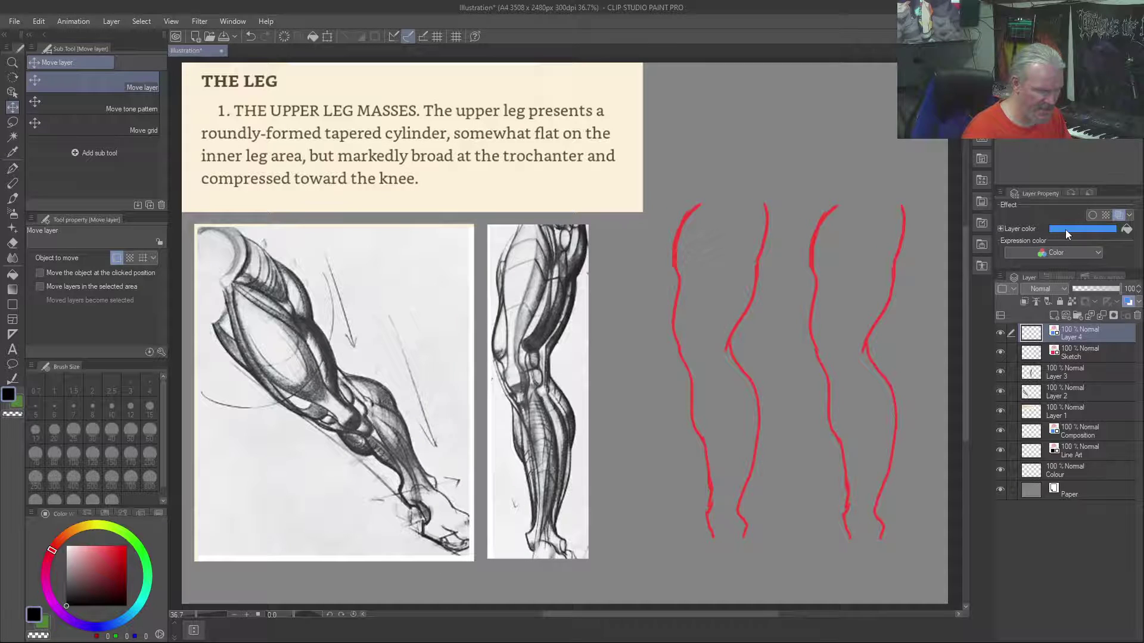
click(1066, 230)
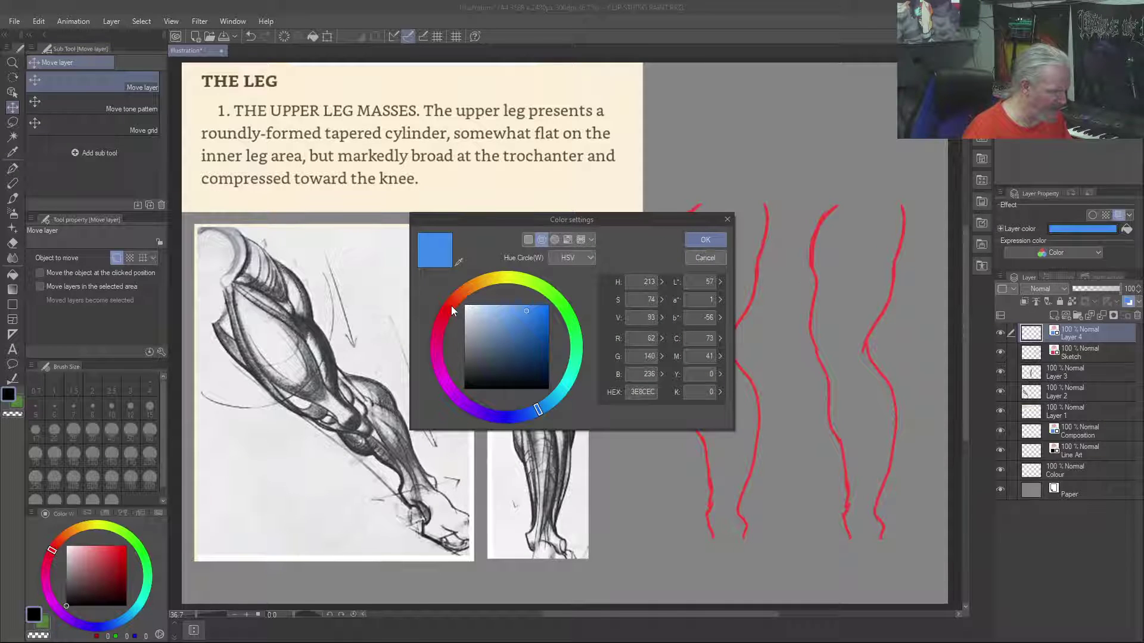
click(642, 282)
text(0)
key(Return)
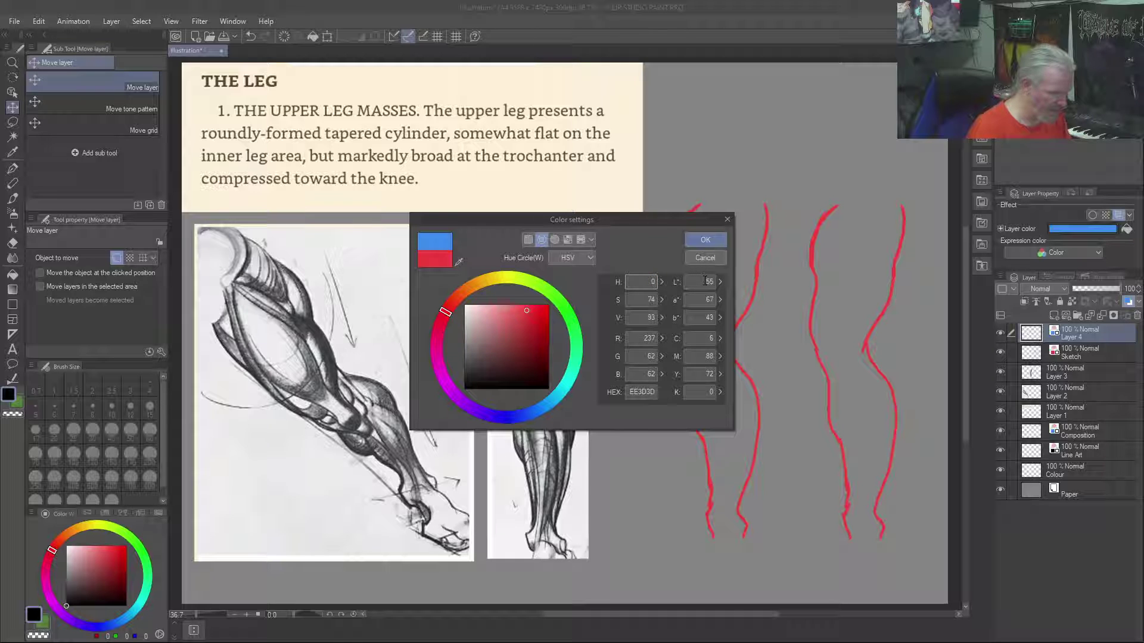
click(721, 240)
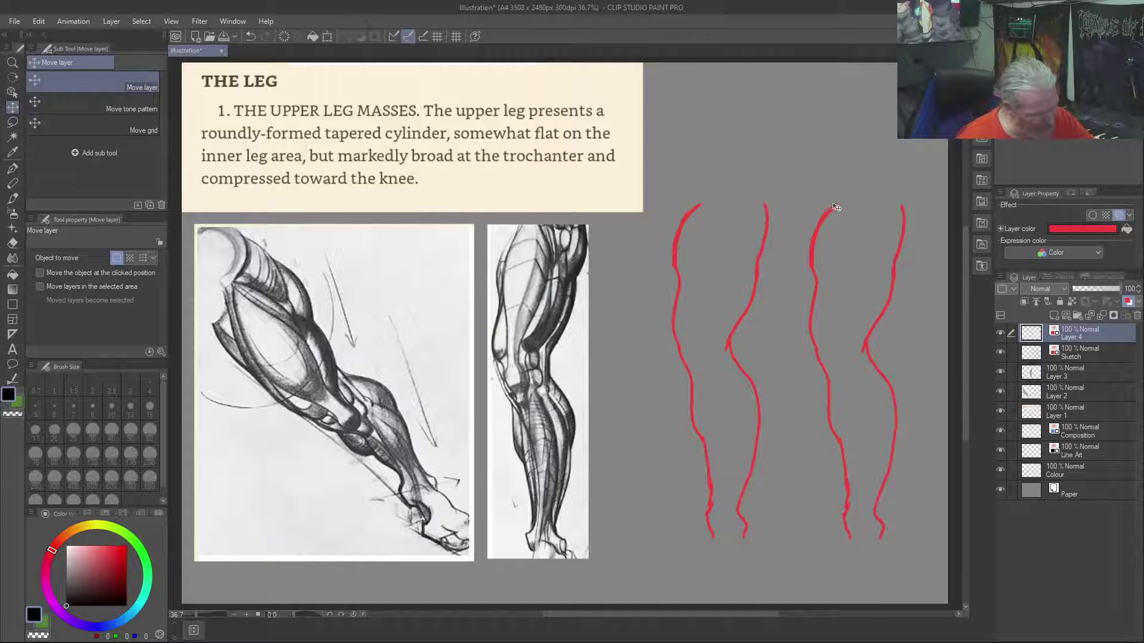
On the new layer, redraw the right-hand leg's outer contour and inner calf with simplified Bit husky strokes at brush size 15
key(b)
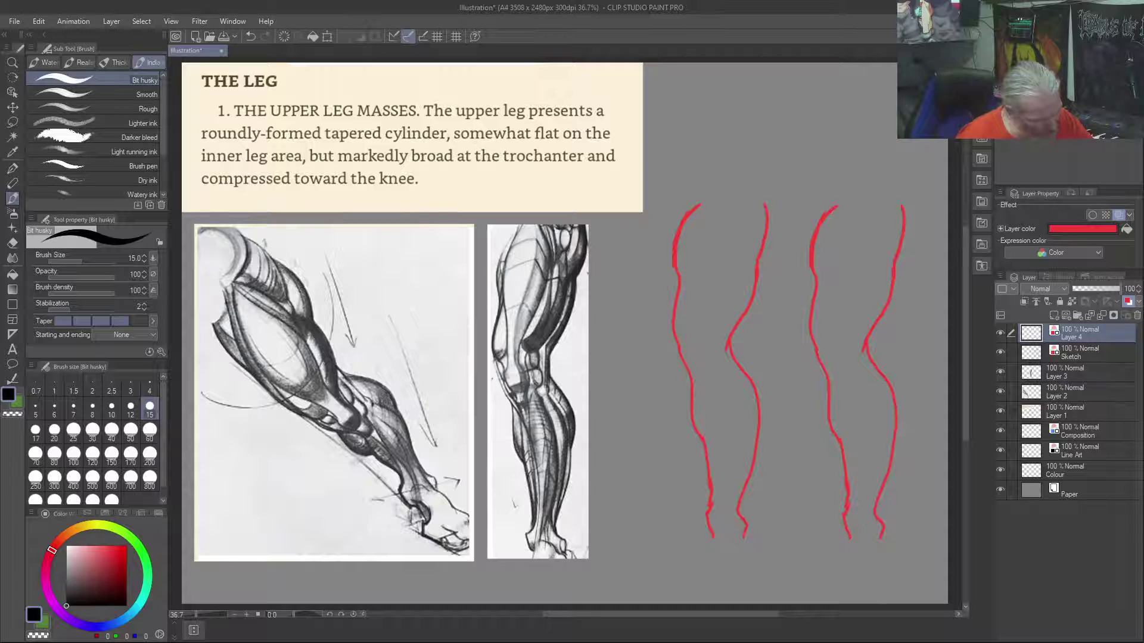
mouse_move(834, 209)
mouse_down()
mouse_move(814, 259)
mouse_move(814, 314)
mouse_up()
mouse_move(833, 211)
mouse_down()
mouse_move(813, 340)
mouse_move(827, 405)
mouse_up()
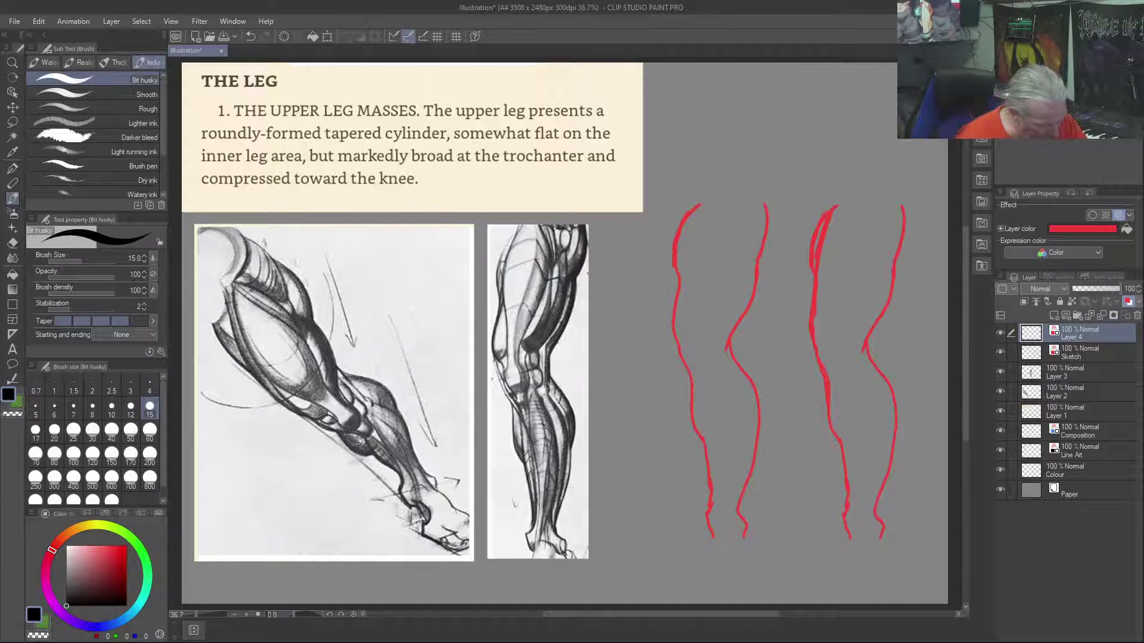
drag(847, 492, 826, 388)
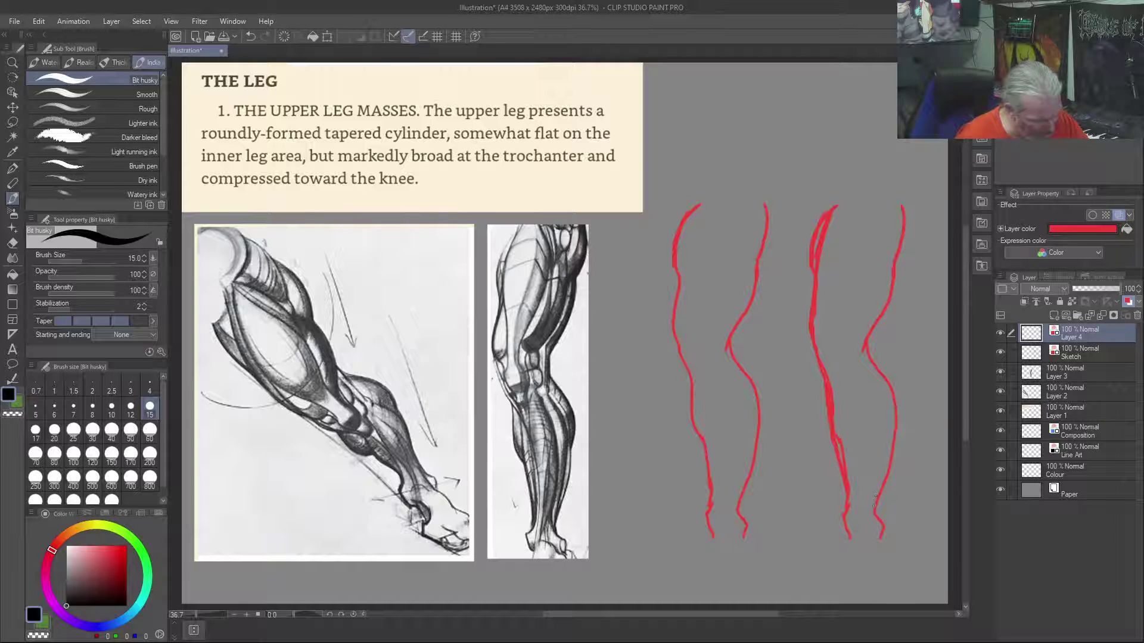
drag(878, 494, 891, 420)
mouse_move(883, 466)
mouse_down()
mouse_move(887, 412)
mouse_move(863, 356)
mouse_up()
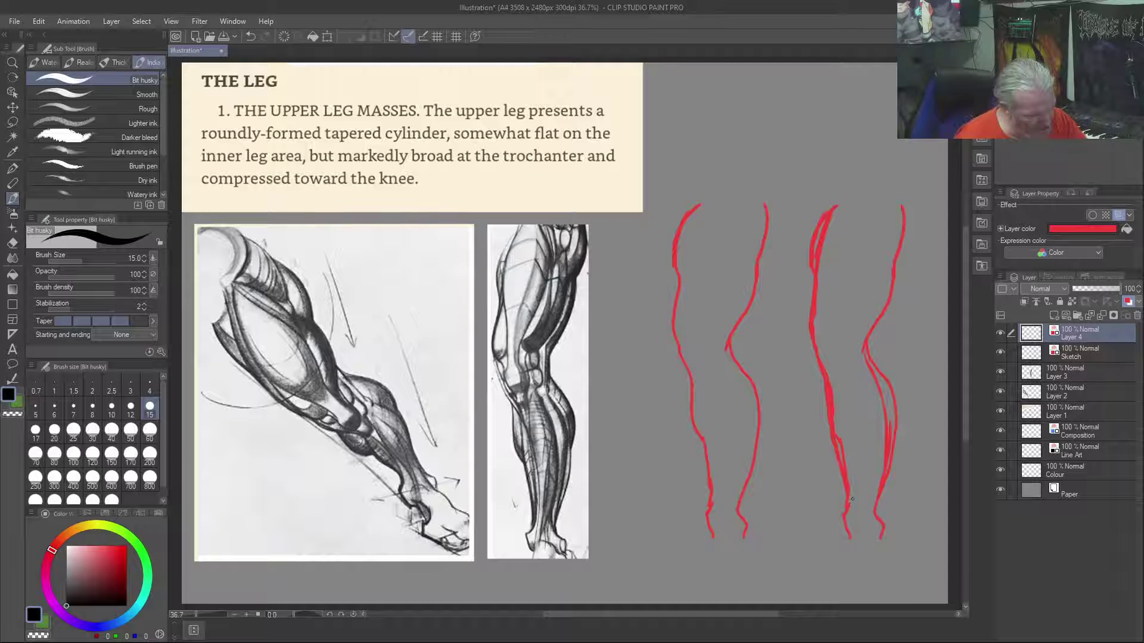
On the Sketch layer, erase the original calf contours beside the redrawn lines of the right-hand leg using the transparent color
click(1090, 353)
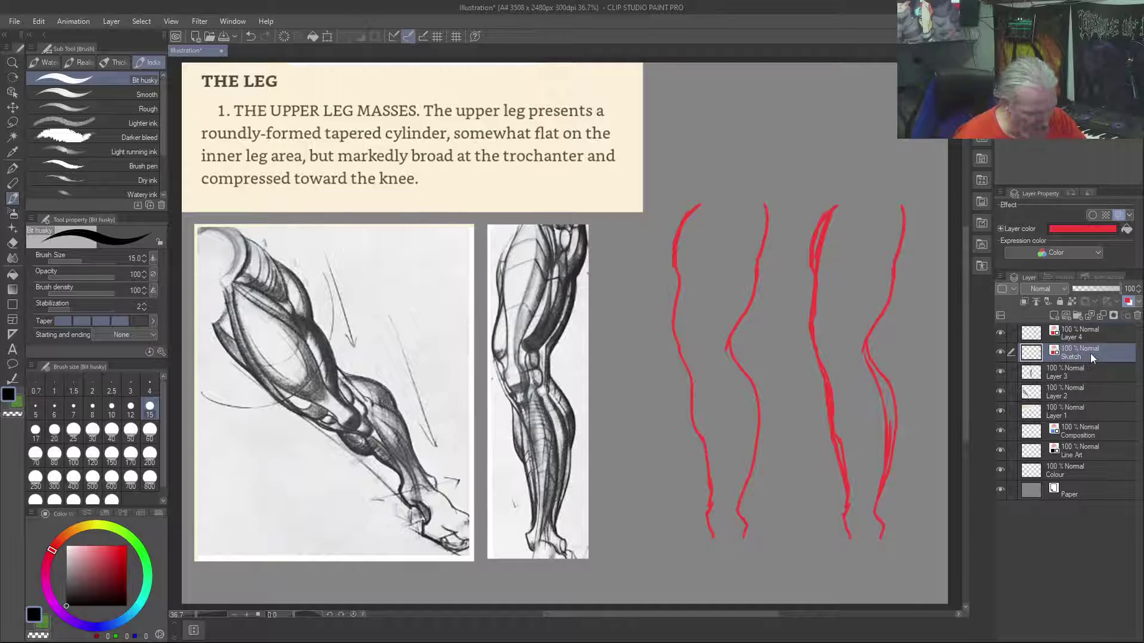
key(c)
mouse_move(875, 365)
mouse_down()
mouse_move(896, 399)
mouse_move(892, 441)
mouse_up()
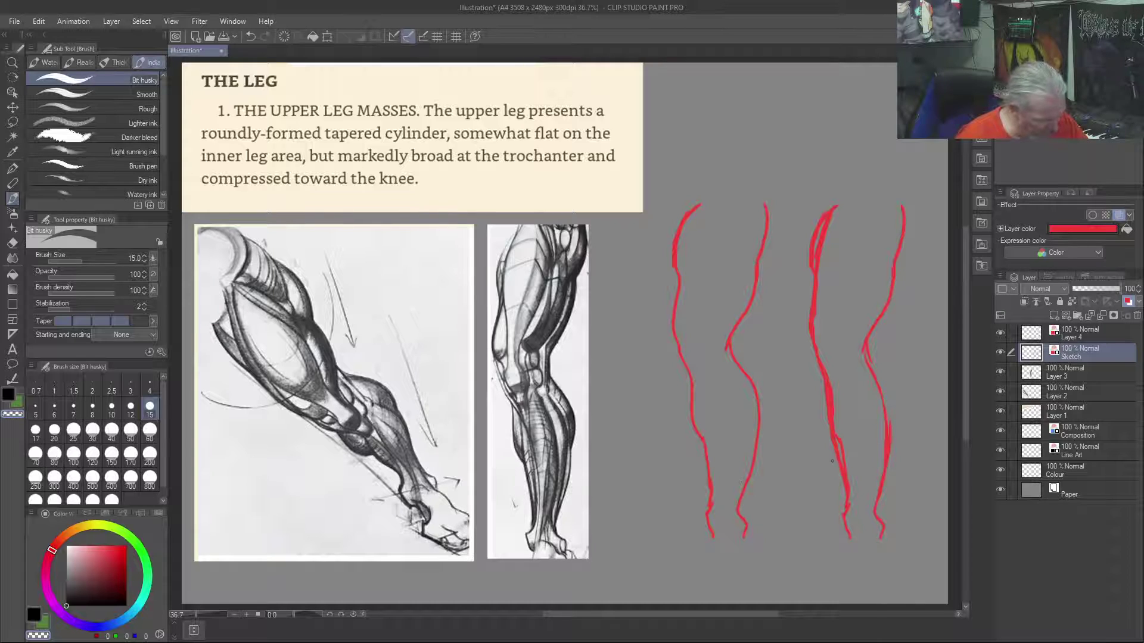
drag(837, 437, 843, 461)
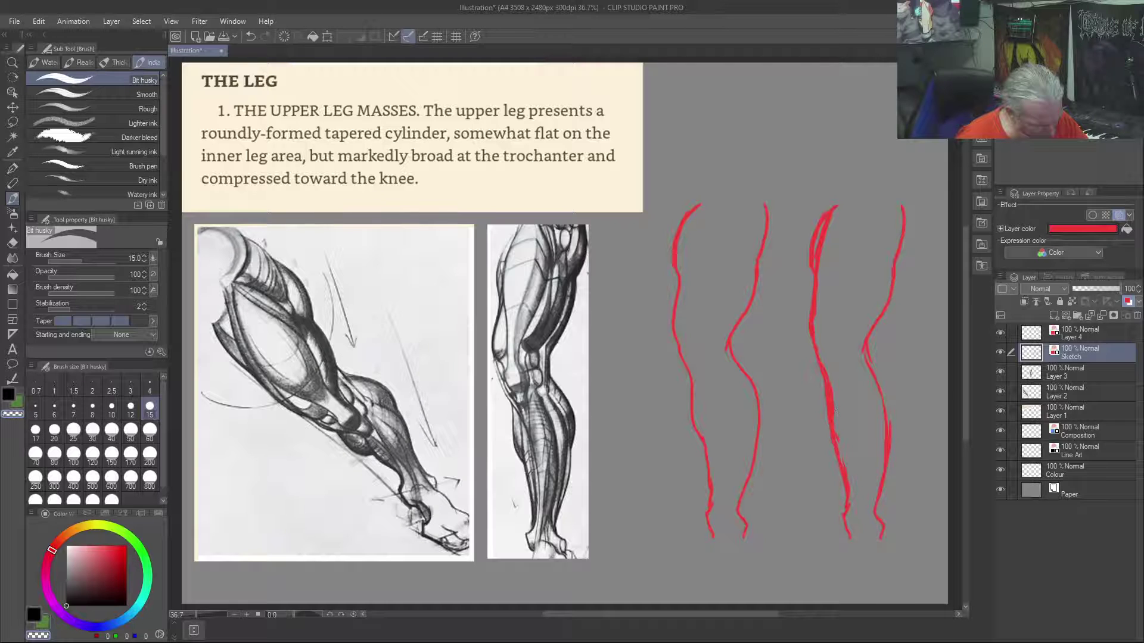
key(c)
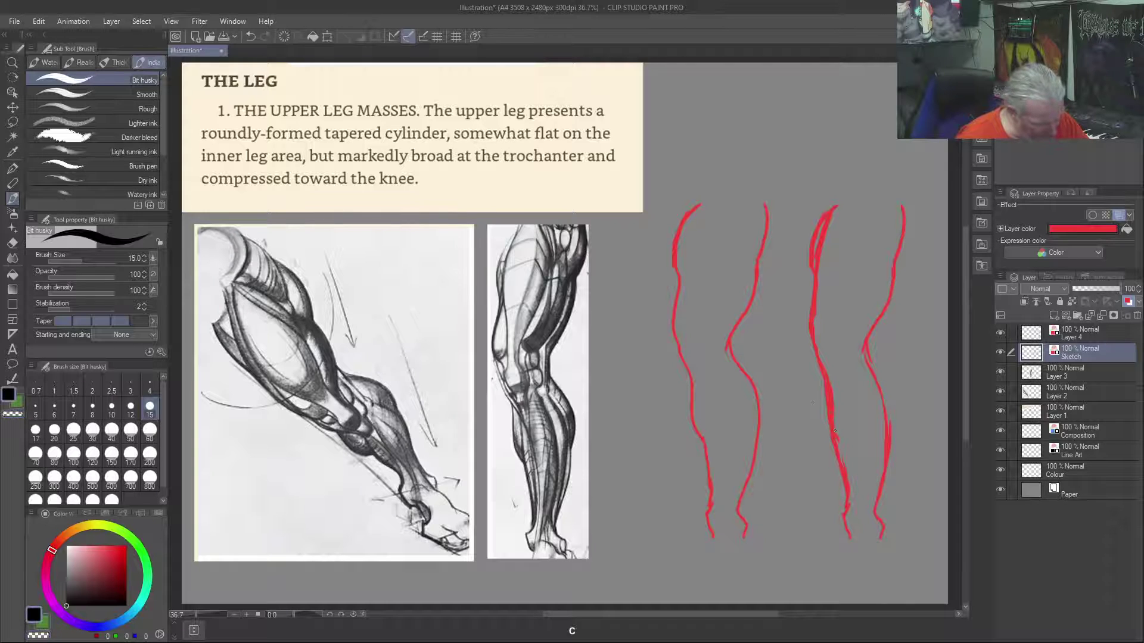
Try a short mark across the right-hand leg's outer calf on the Sketch layer, and erase it with the transparent color
key(c)
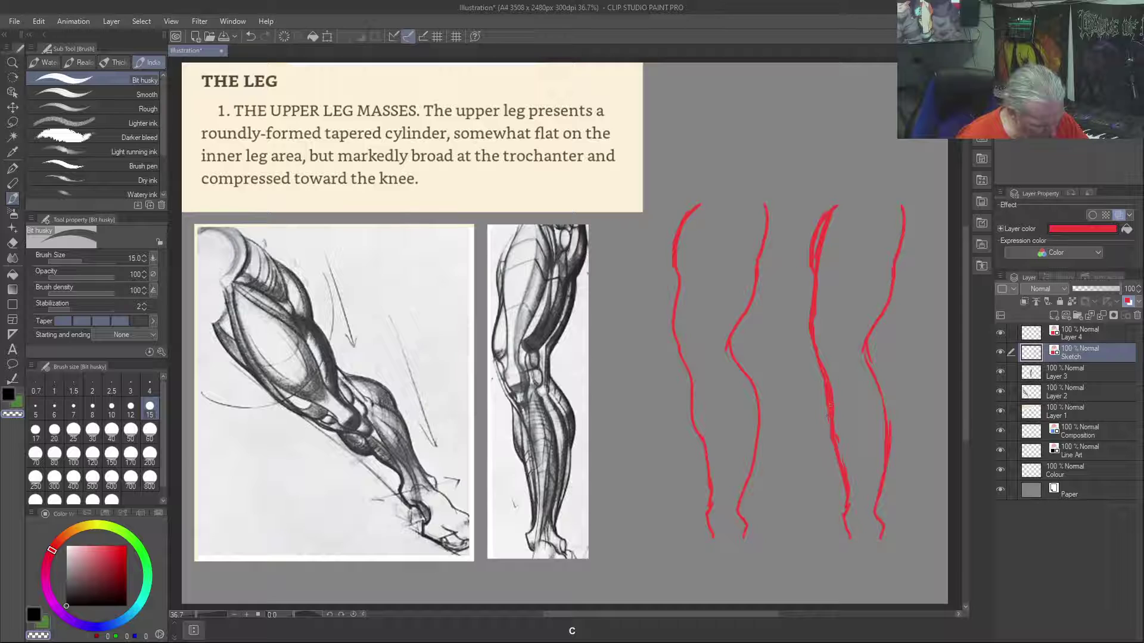
key(c)
drag(829, 411, 815, 436)
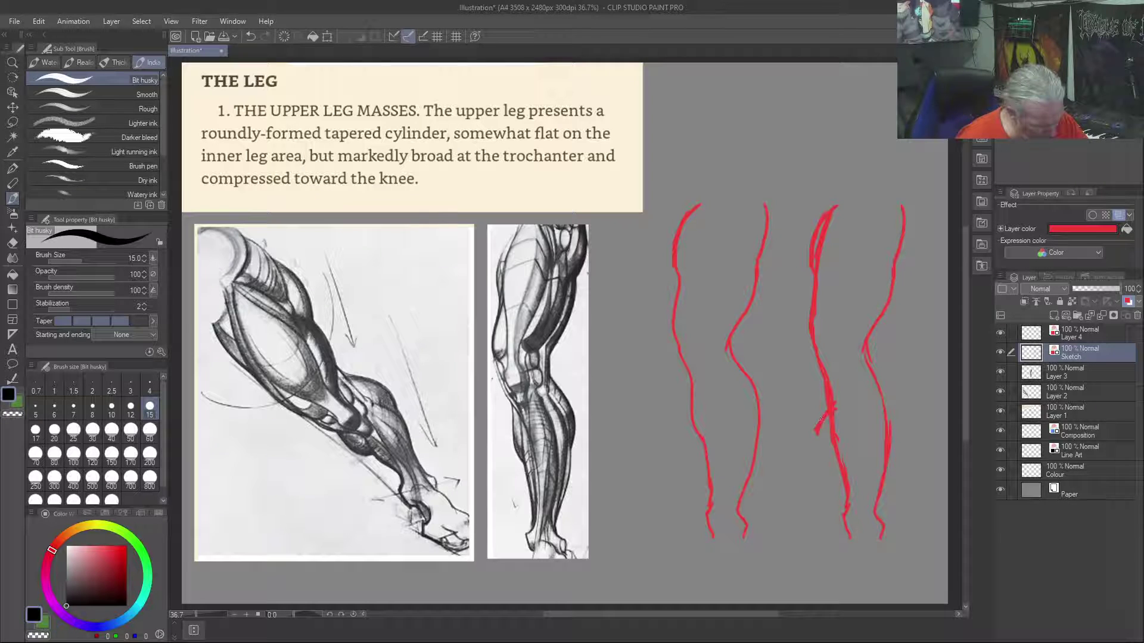
key(c)
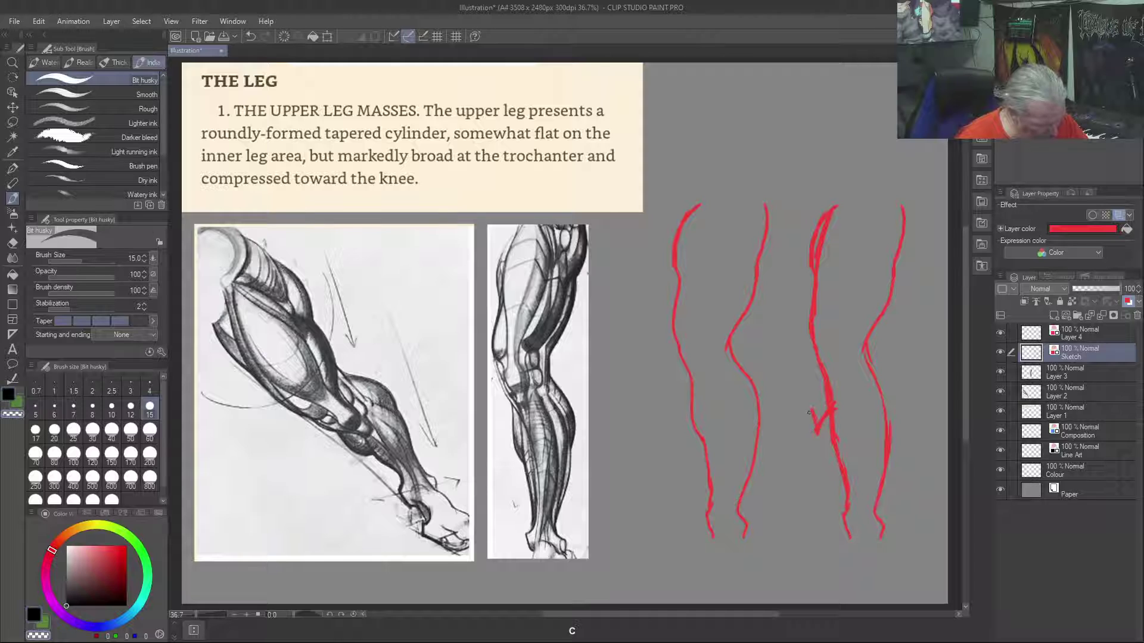
mouse_move(821, 415)
mouse_down()
mouse_move(810, 435)
mouse_move(836, 423)
mouse_up()
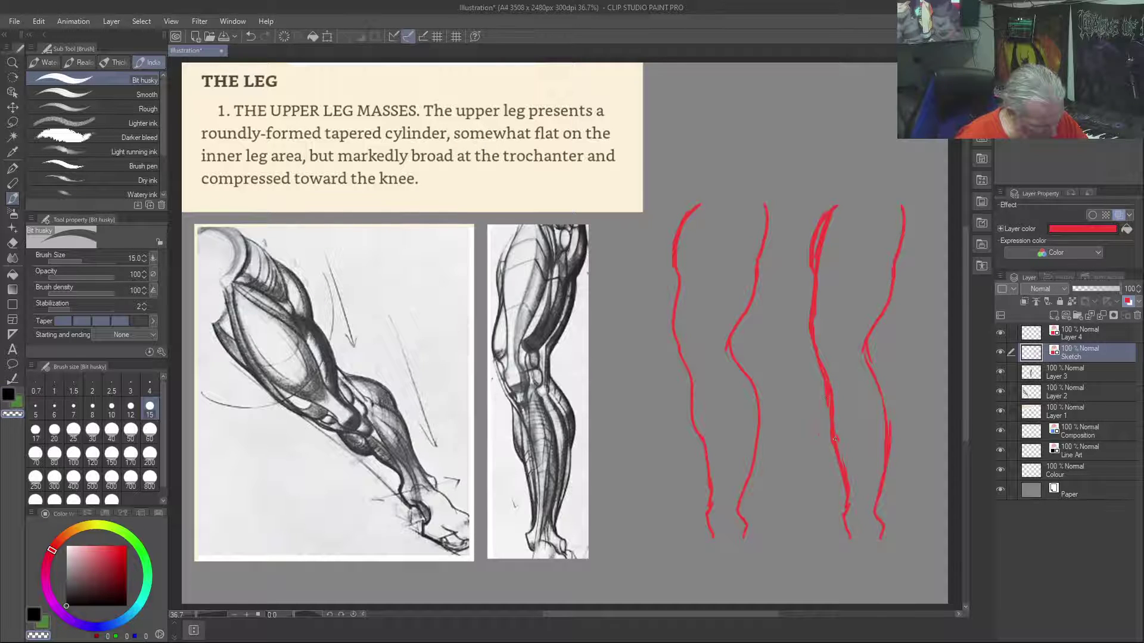
Erase the right-hand leg's outer calf line from below the knee to the ankle on the Sketch layer and Layer 4
drag(844, 466, 847, 480)
key(alt+bracketright)
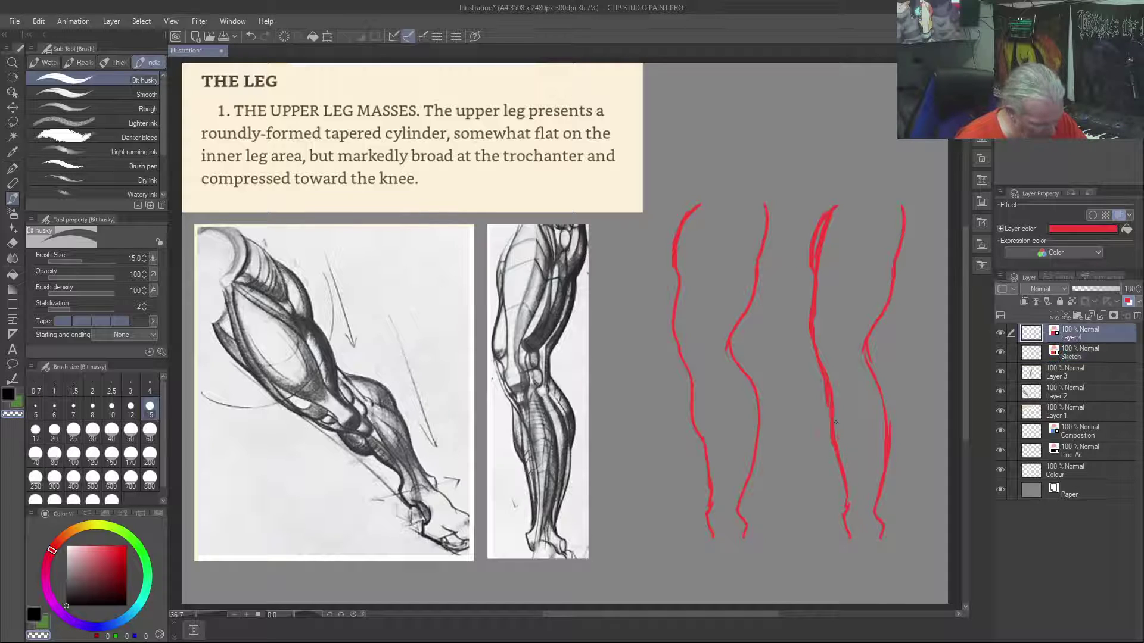
drag(827, 405, 847, 495)
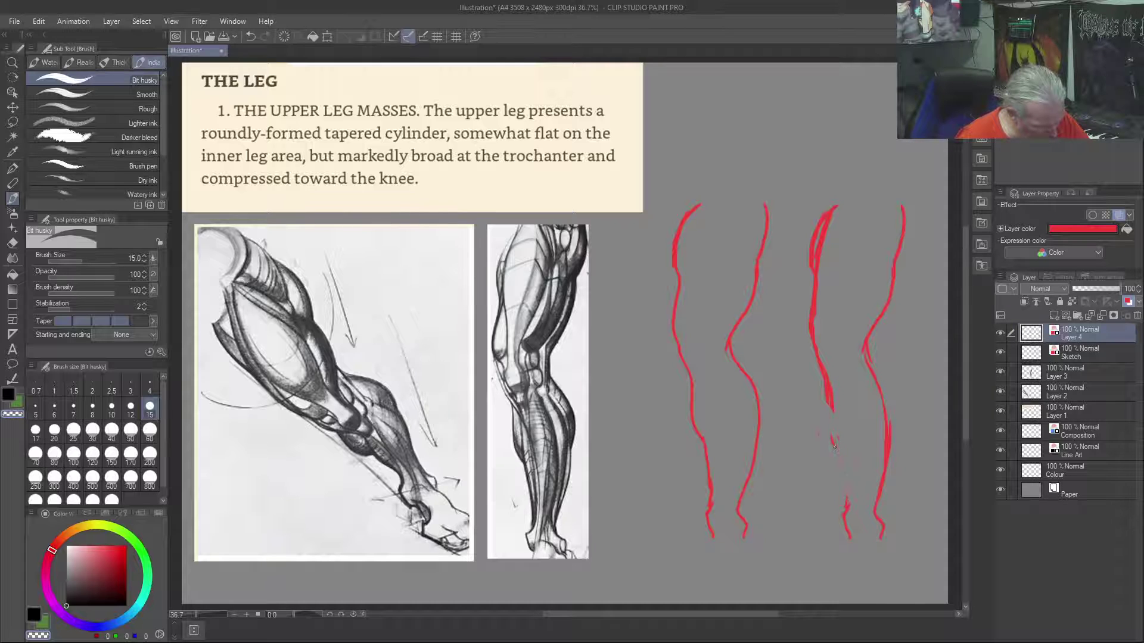
Redraw the right-hand leg's outer calf slightly further inward on Layer 4 and trim the surplus line just below the knee
key(c)
drag(848, 472, 850, 498)
drag(851, 451, 847, 499)
mouse_move(840, 417)
mouse_down()
mouse_move(851, 457)
mouse_move(835, 383)
mouse_up()
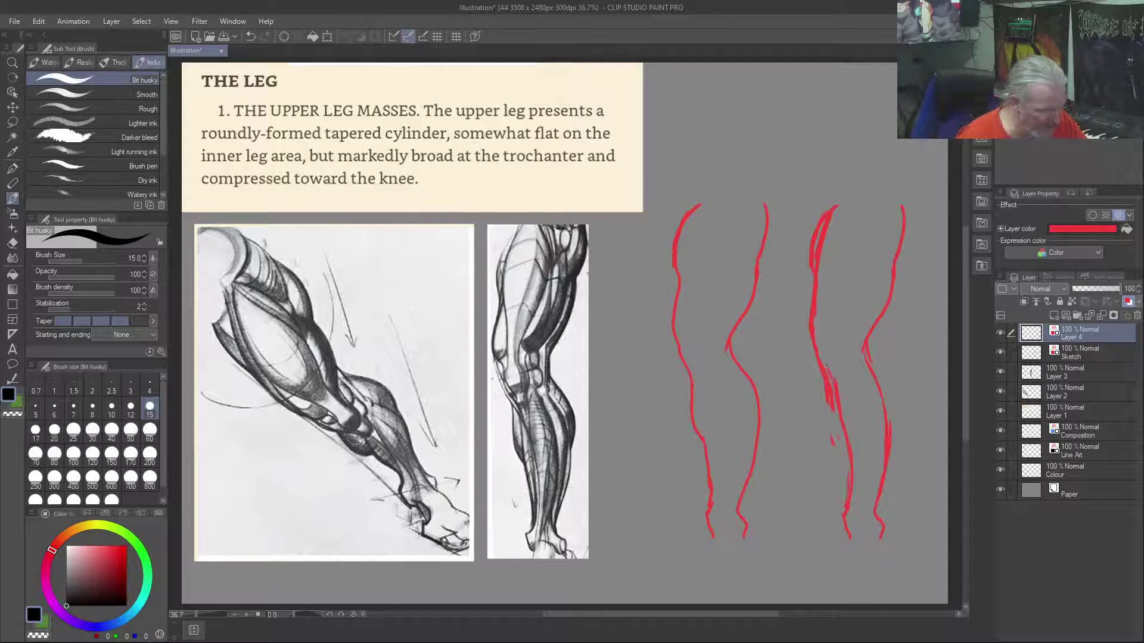
key(c)
mouse_move(826, 398)
mouse_down()
mouse_move(832, 408)
mouse_move(825, 379)
mouse_up()
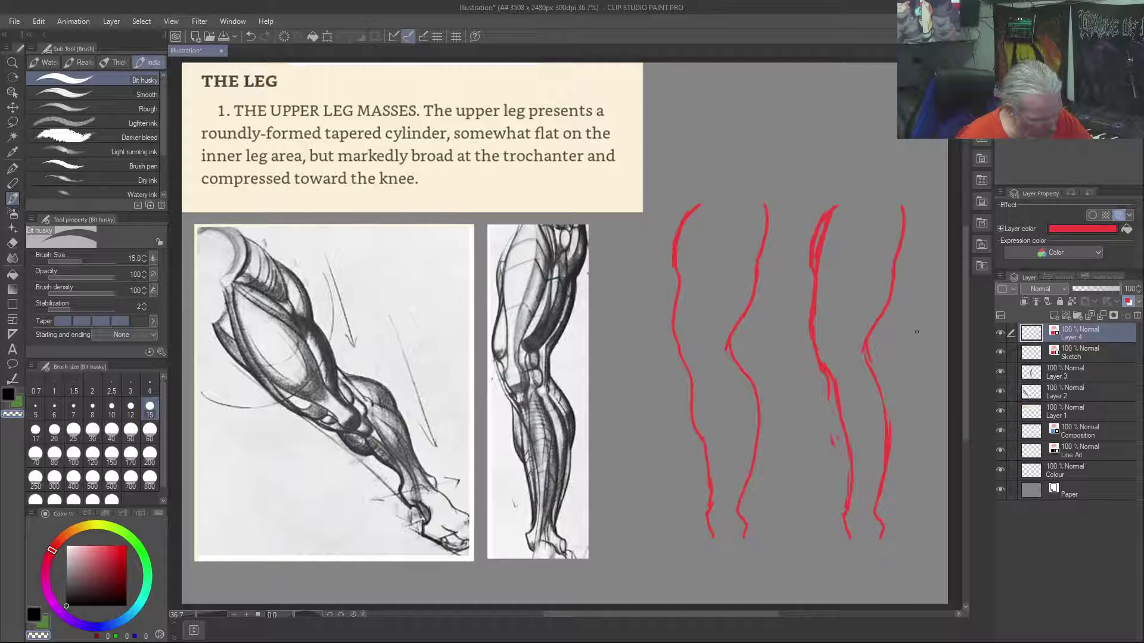
On the Sketch layer, erase the right-hand leg's outer upper thigh edge, try a replacement line further inward, and undo the trial stroke
key(alt+bracketleft)
drag(819, 221, 809, 262)
key(c)
drag(841, 206, 821, 275)
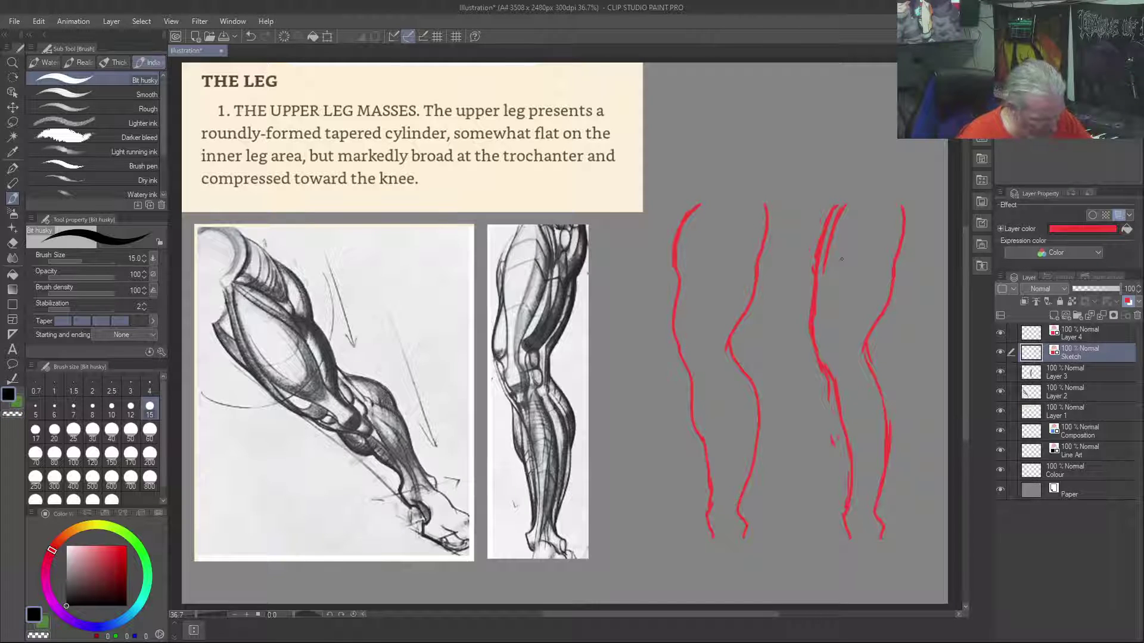
key(ctrl+z)
key(ctrl+z)
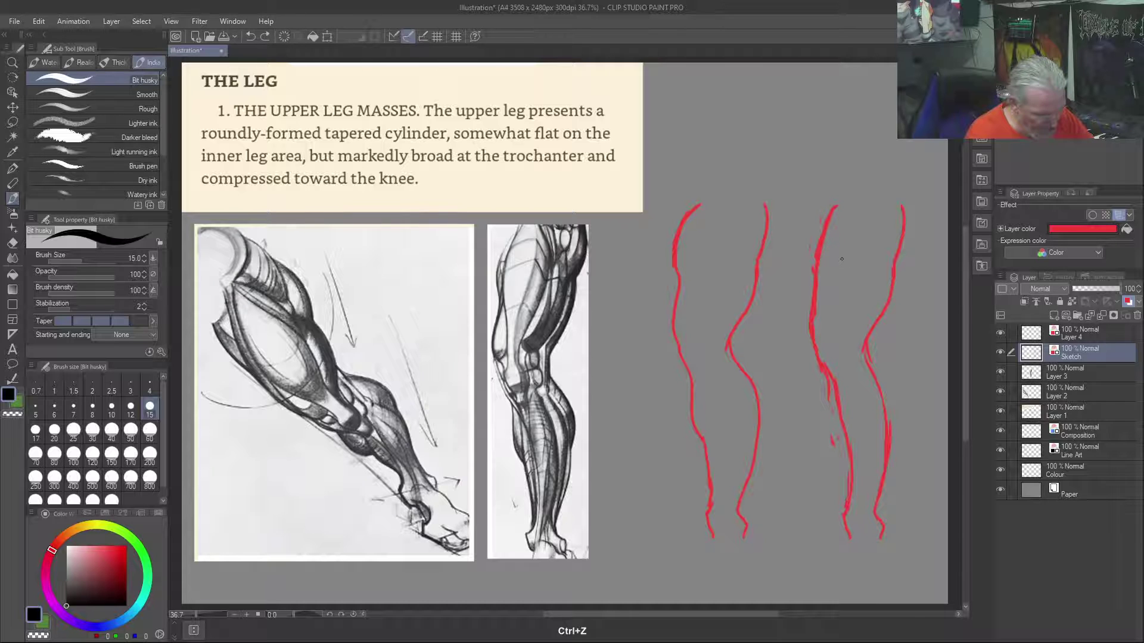
On Layer 4, draw several straighter outer thigh strokes further inward on the right-hand leg, from the hip to the knee
click(1075, 331)
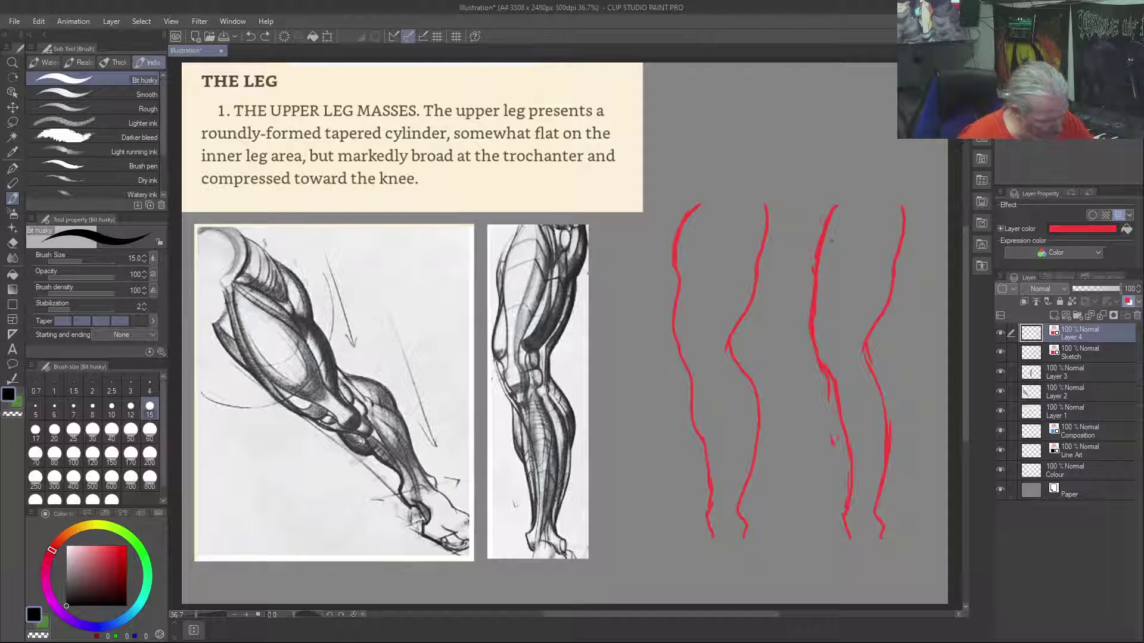
drag(833, 223, 825, 256)
drag(844, 193, 815, 346)
drag(832, 255, 820, 306)
drag(841, 221, 823, 274)
drag(851, 202, 842, 219)
Erase the surplus outer thigh strokes of the right-hand leg on the Sketch layer and Layer 4, except the innermost line
key(c)
click(1085, 355)
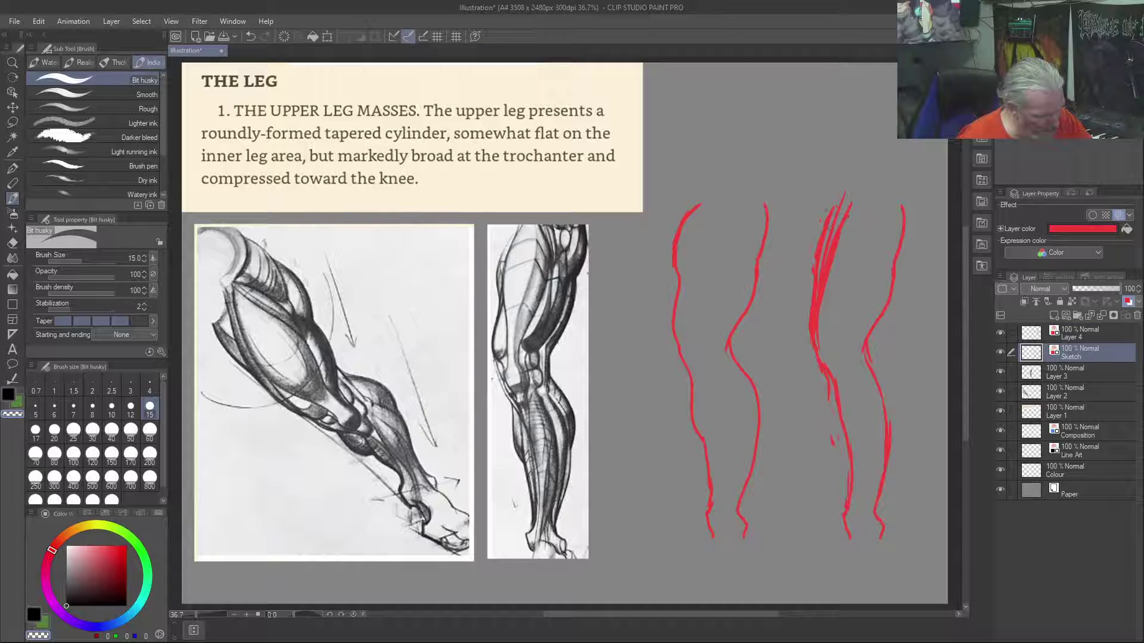
key(c)
mouse_move(830, 200)
mouse_down()
mouse_move(825, 213)
mouse_move(833, 209)
mouse_up()
key(c)
key(alt+bracketright)
mouse_move(842, 190)
mouse_down()
mouse_move(816, 321)
mouse_move(830, 207)
mouse_up()
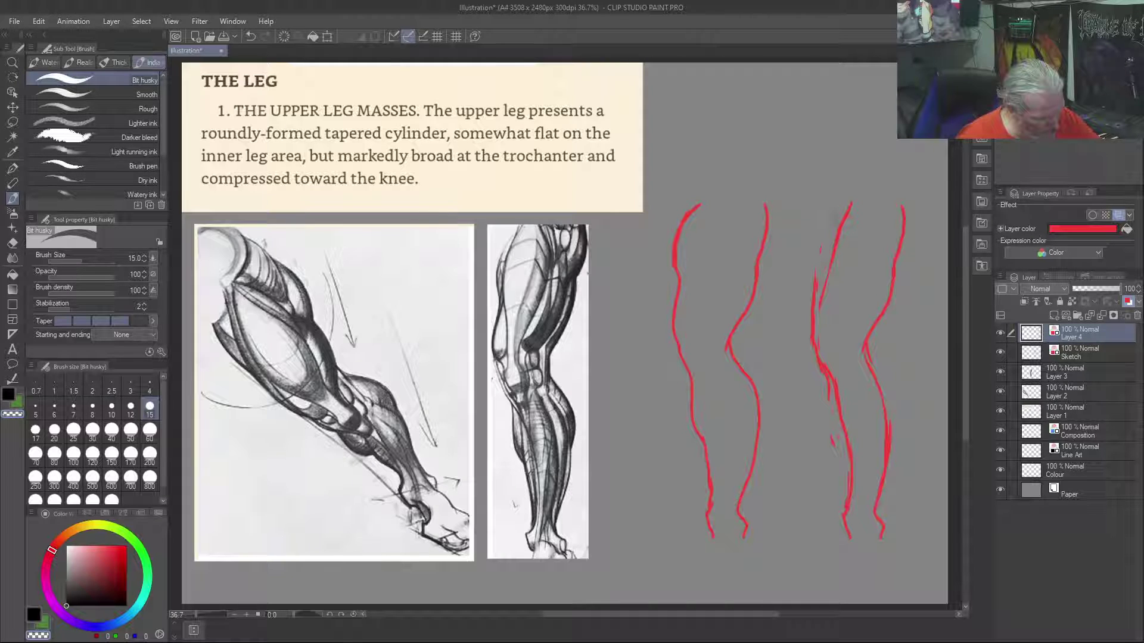
drag(813, 332, 815, 291)
Reinforce the right-hand leg's slimmer outer thigh line on Layer 4 with Bit husky strokes from the hip to the knee
key(c)
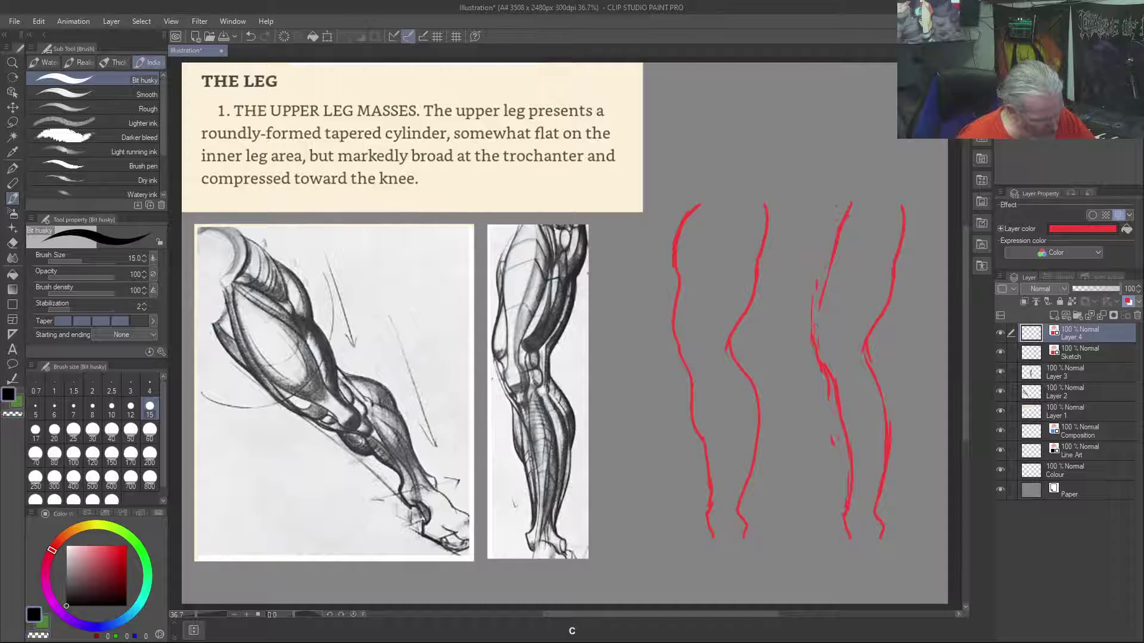
drag(842, 226, 825, 332)
drag(836, 206, 828, 305)
drag(834, 250, 821, 305)
drag(855, 201, 823, 304)
Redraw the right-hand leg's inner thigh straighter on Layer 4 and erase the original contour beside it on the Sketch layer
drag(902, 213, 886, 292)
mouse_move(893, 233)
mouse_down()
mouse_move(871, 325)
mouse_move(897, 234)
mouse_move(901, 277)
mouse_move(886, 302)
mouse_up()
click(1078, 355)
key(c)
mouse_move(906, 238)
mouse_down()
mouse_move(902, 263)
mouse_move(885, 233)
mouse_move(886, 298)
mouse_move(872, 352)
mouse_up()
Set the brush size to 60
key(bracketright)
key(bracketright)
key(bracketright)
key(bracketright)
key(bracketright)
key(bracketright)
key(bracketright)
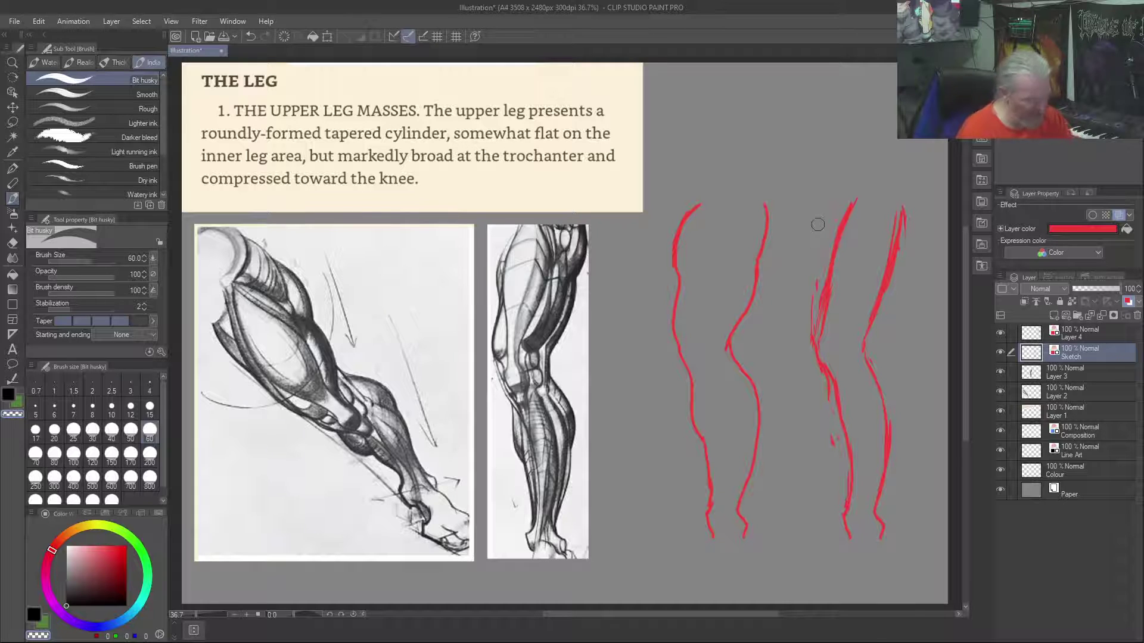
Draw slimmer calf and shin lines inside the right-hand leg's lower half on the Sketch layer at brush size 17
key(c)
key(bracketleft)
key(bracketleft)
key(bracketleft)
key(bracketleft)
key(bracketleft)
key(bracketleft)
drag(850, 381, 863, 453)
drag(864, 376, 884, 435)
drag(879, 429, 868, 515)
drag(875, 452, 869, 496)
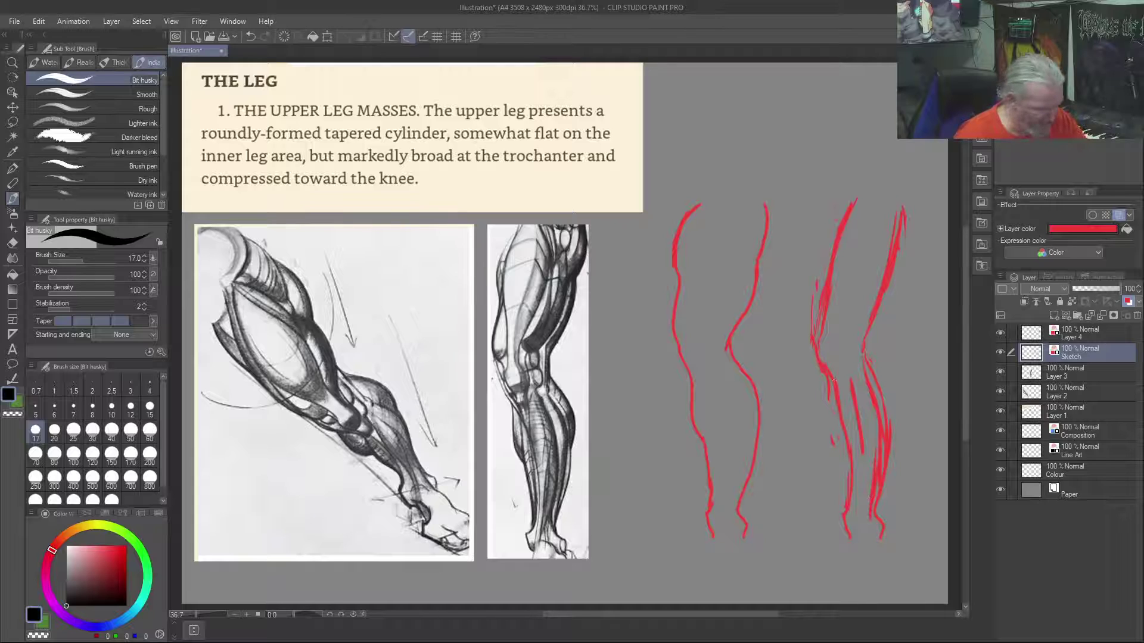
drag(839, 384, 844, 443)
drag(846, 458, 854, 511)
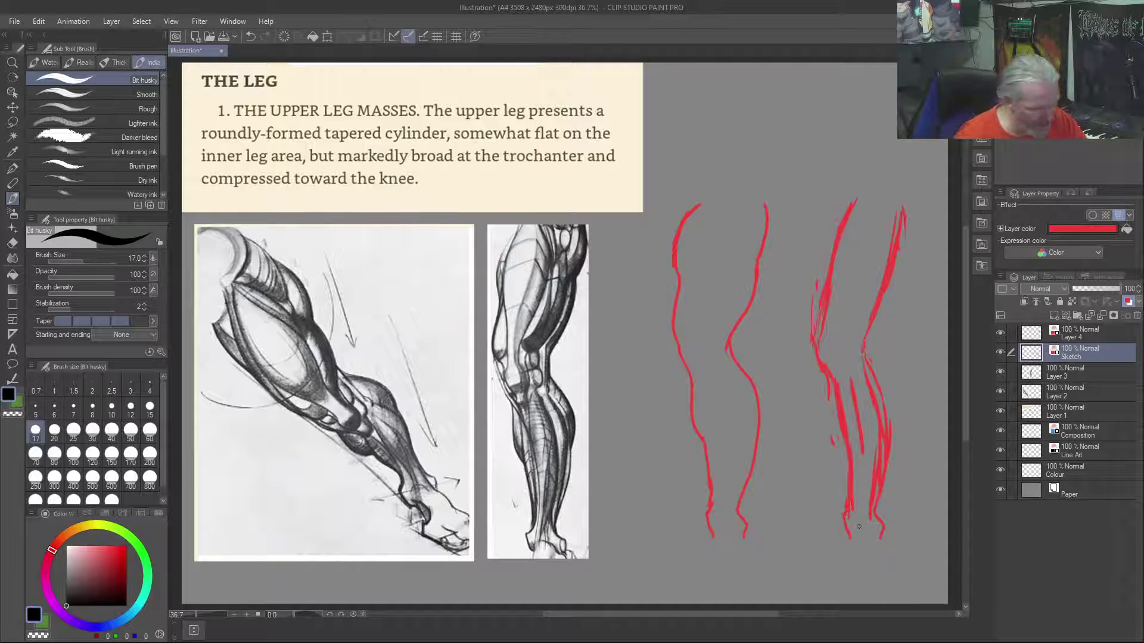
Draw two long strokes inside the left-hand leg's lower half, running from below the knee to the ankle
key(c)
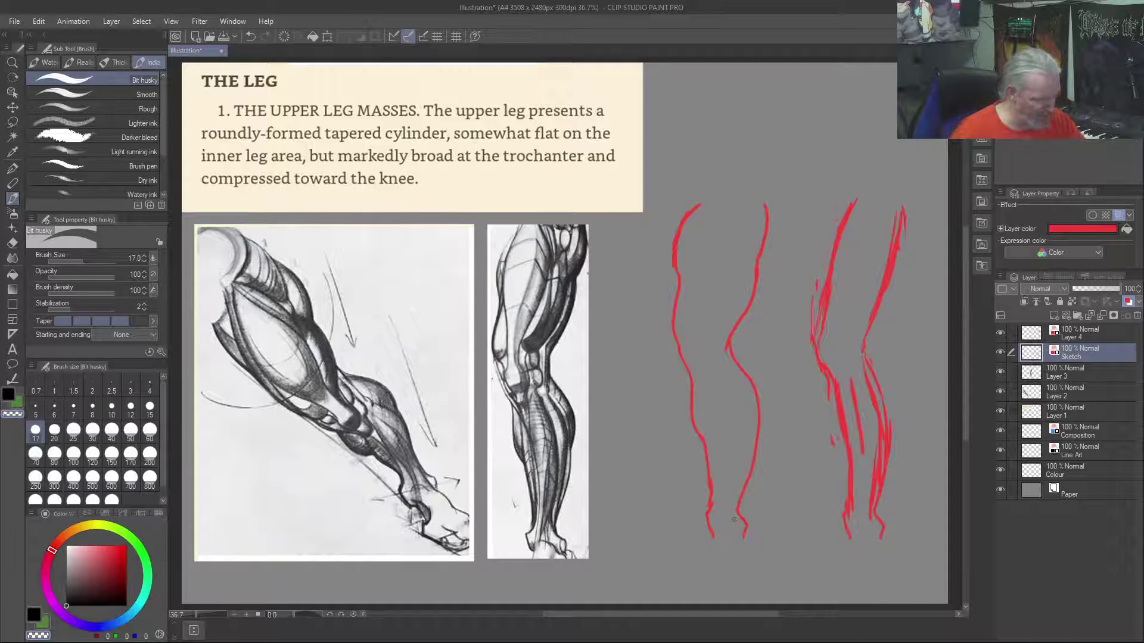
key(c)
drag(718, 376, 737, 502)
drag(717, 388, 731, 505)
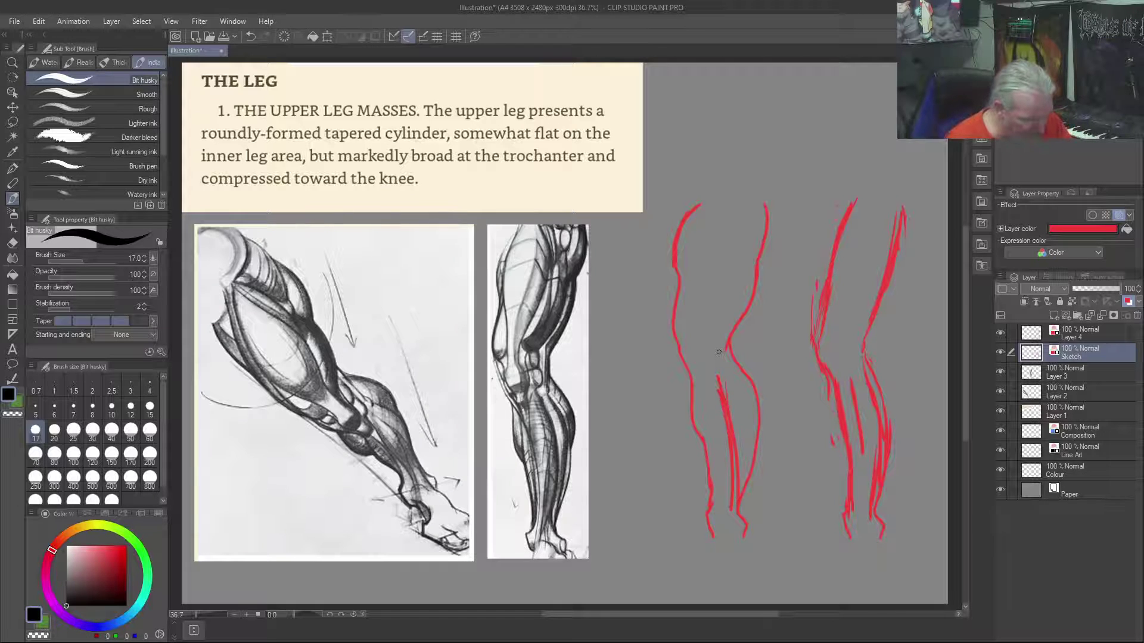
Hide Layer 4 and the Sketch layer, and duplicate the Composition layer
drag(1001, 352, 1000, 332)
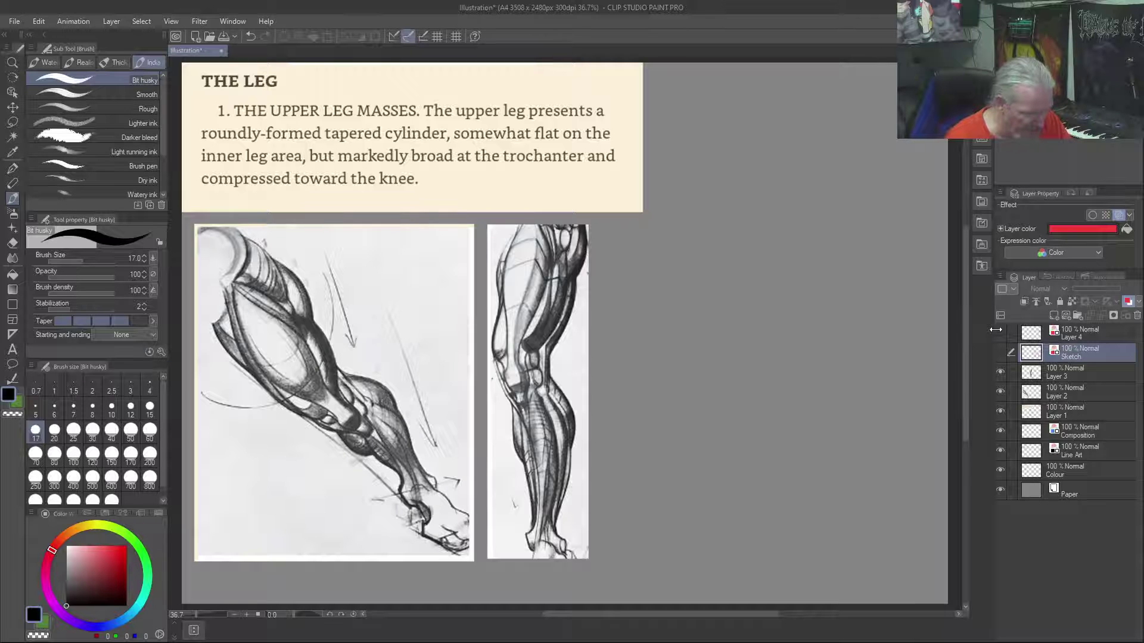
click(1109, 432)
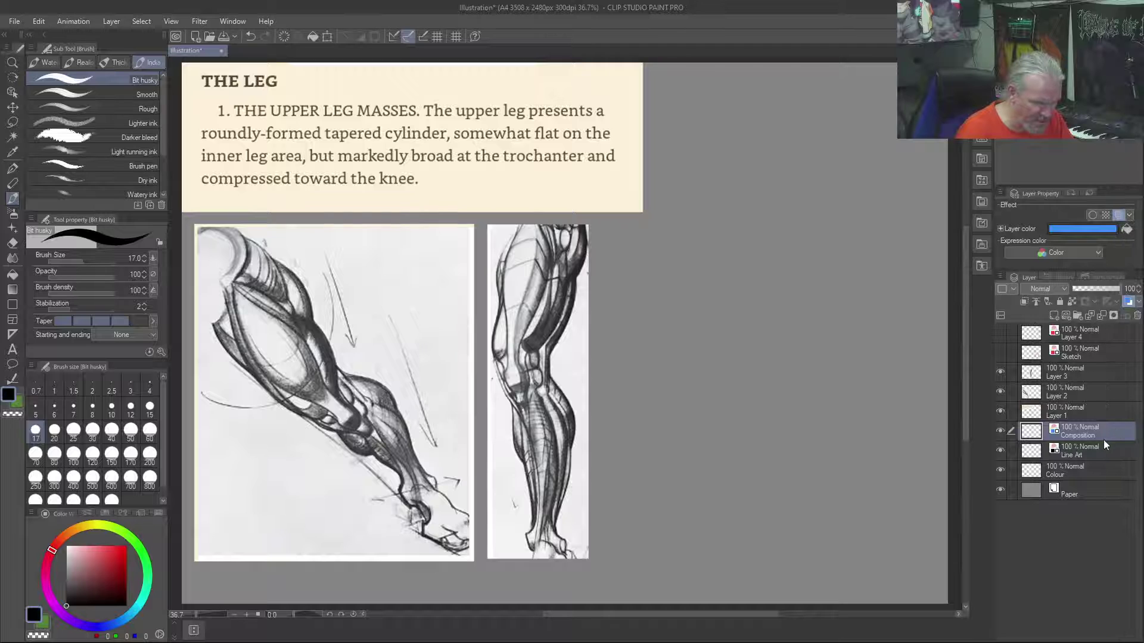
right_click(1103, 437)
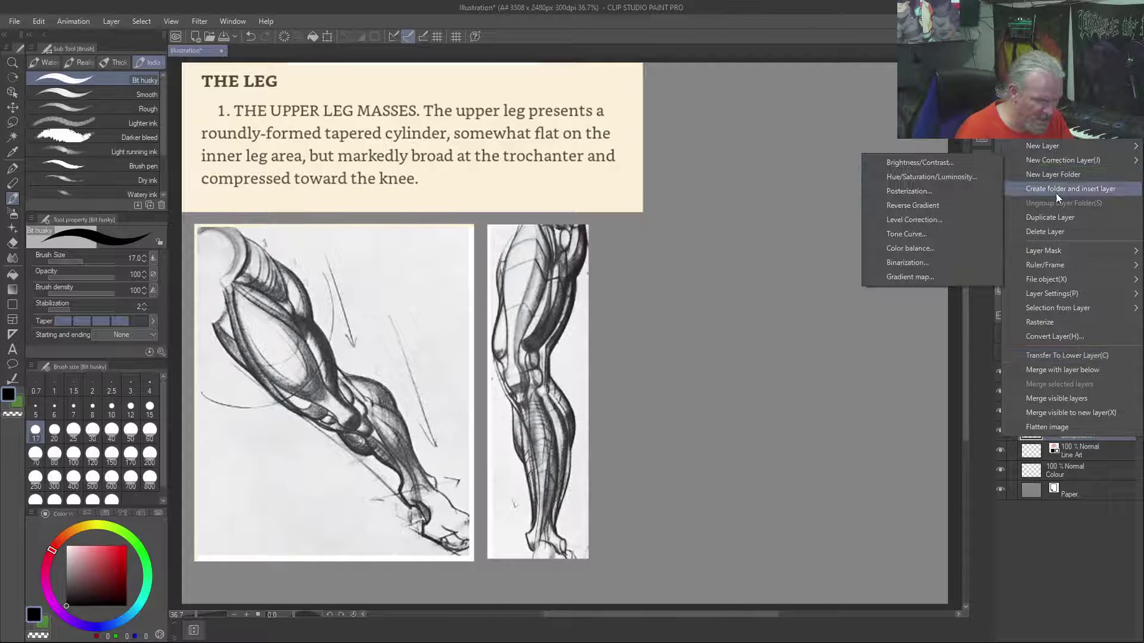
click(1070, 219)
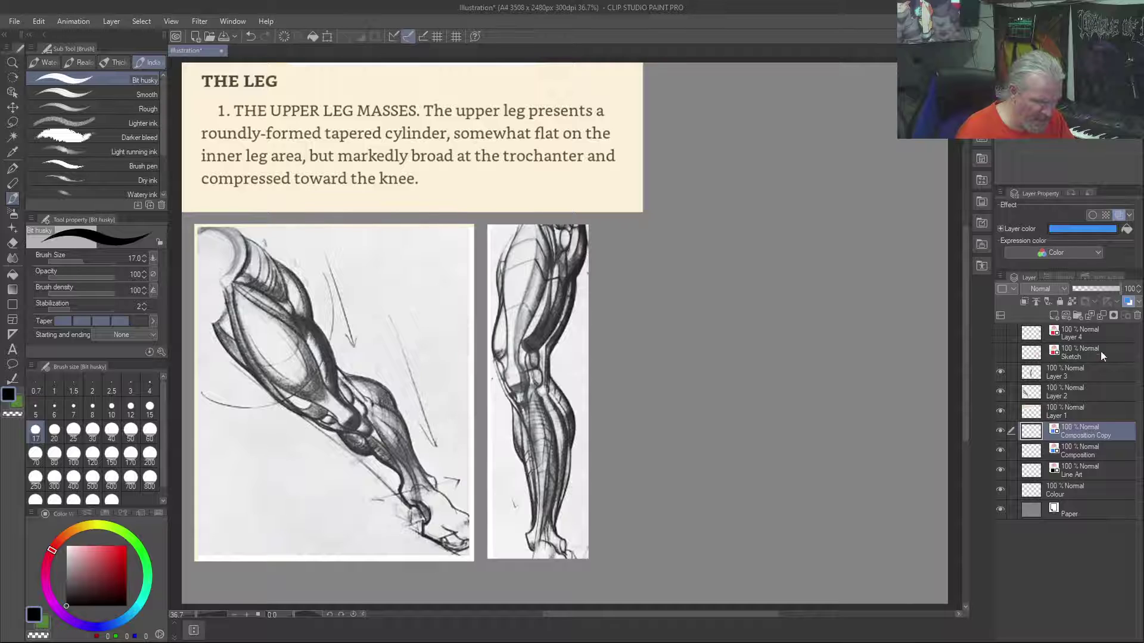
Change the duplicated Composition layer's color to red by setting its hue to 0
click(1096, 230)
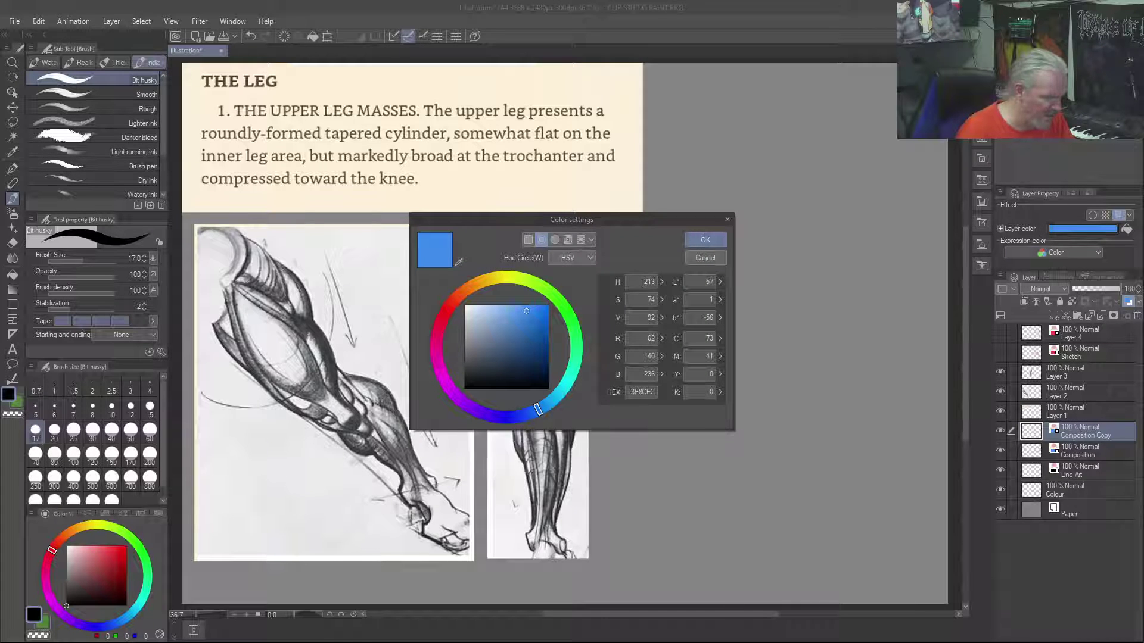
text(0)
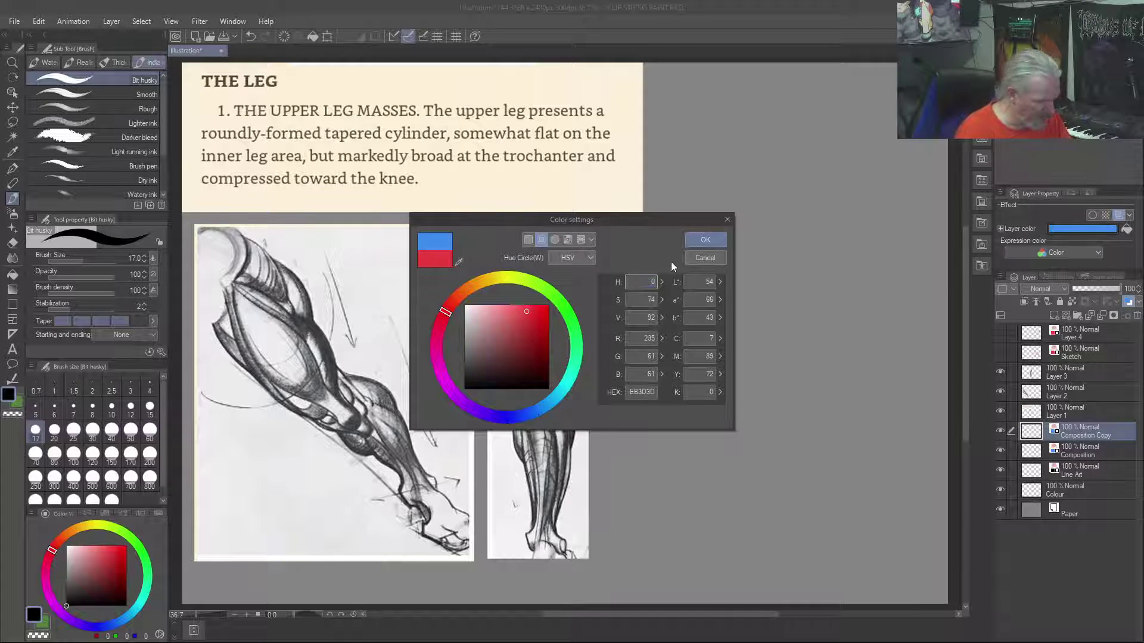
click(691, 240)
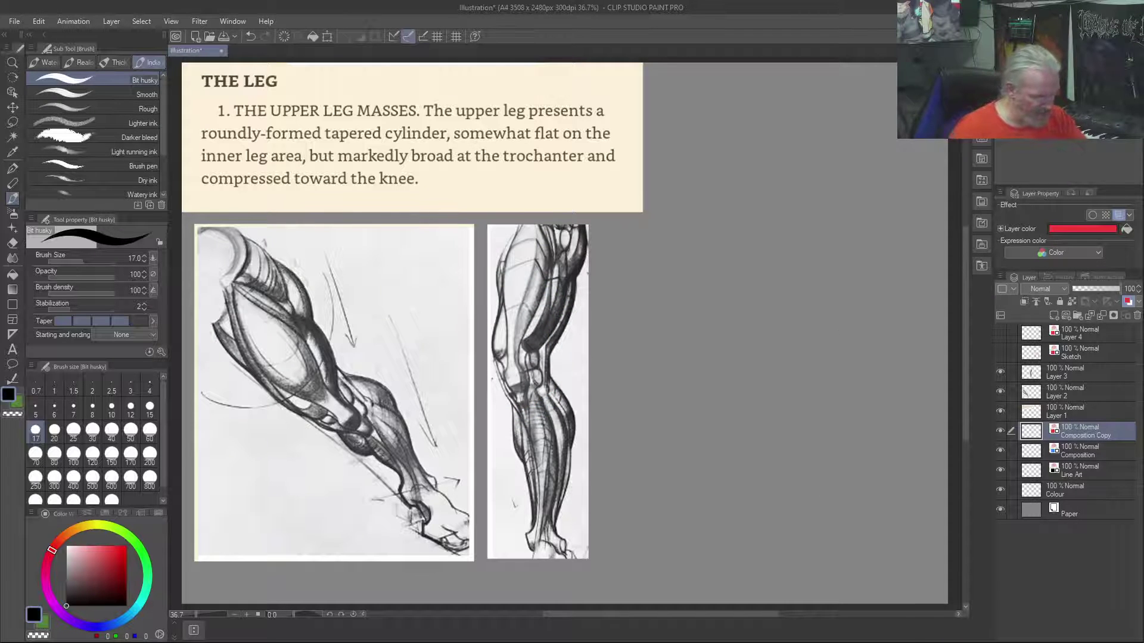
Sketch a slim leg with thigh, knee and calf contours on the blank canvas area with Bit husky at size 17
drag(790, 229, 750, 342)
mouse_move(769, 267)
mouse_down()
mouse_move(755, 324)
mouse_move(769, 485)
mouse_move(783, 428)
mouse_move(777, 344)
mouse_move(812, 231)
mouse_up()
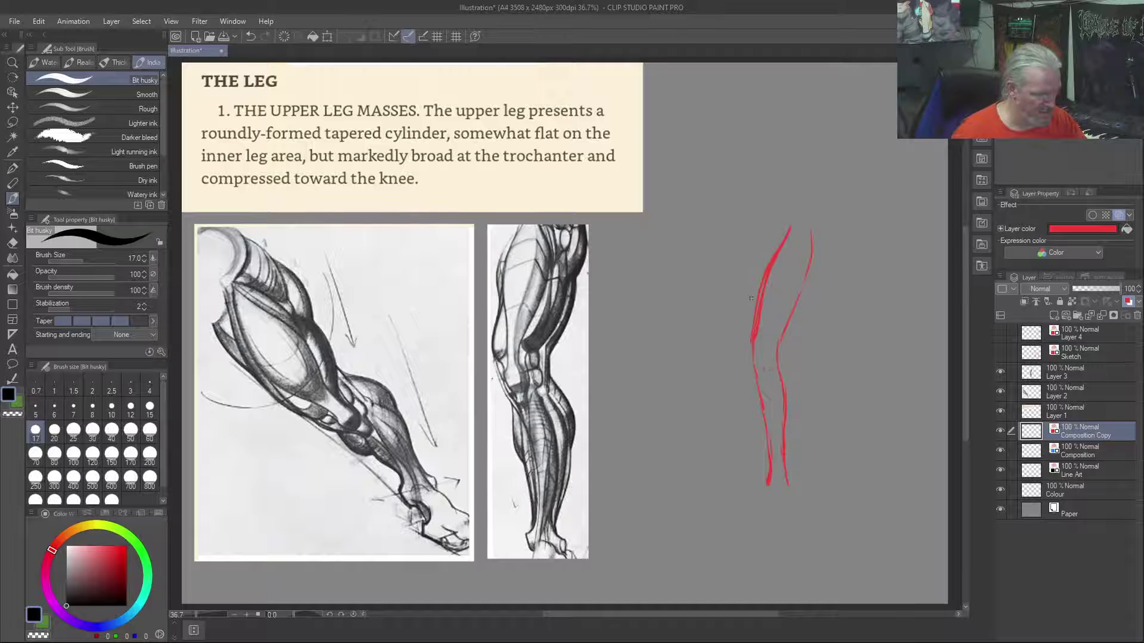
drag(757, 385, 768, 456)
drag(764, 410, 771, 456)
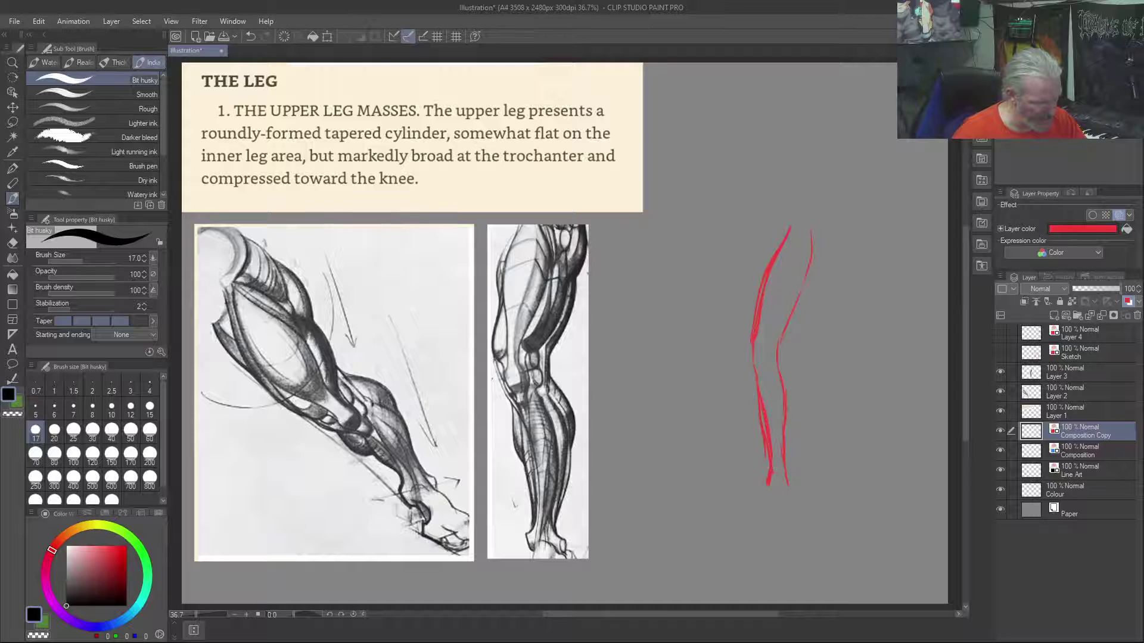
drag(768, 370, 767, 356)
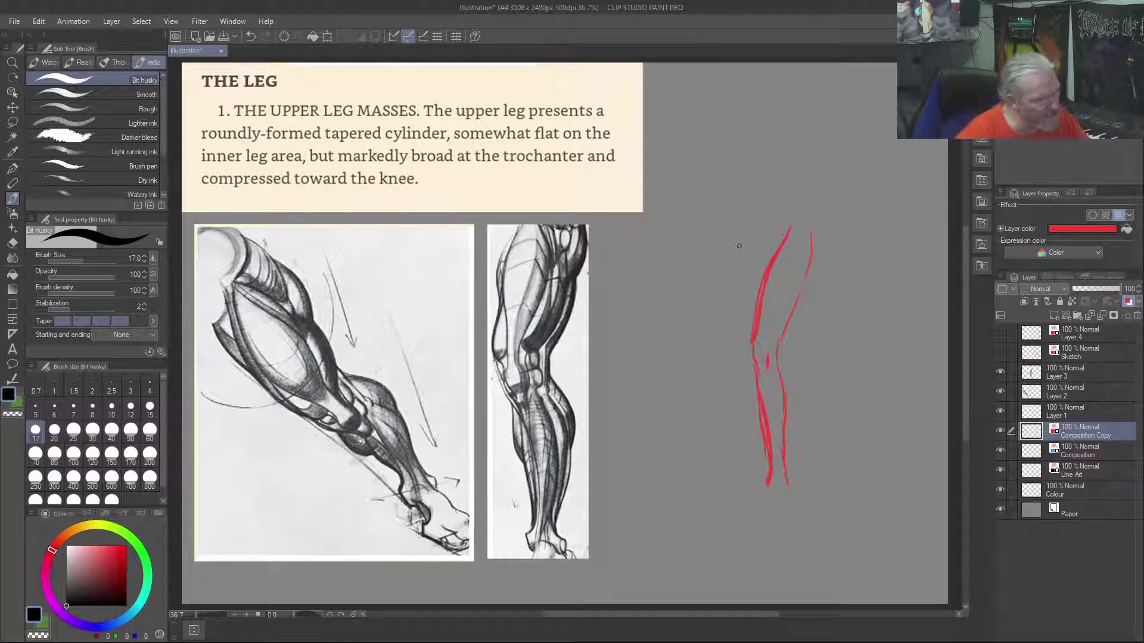
drag(809, 232, 792, 320)
drag(808, 275, 801, 295)
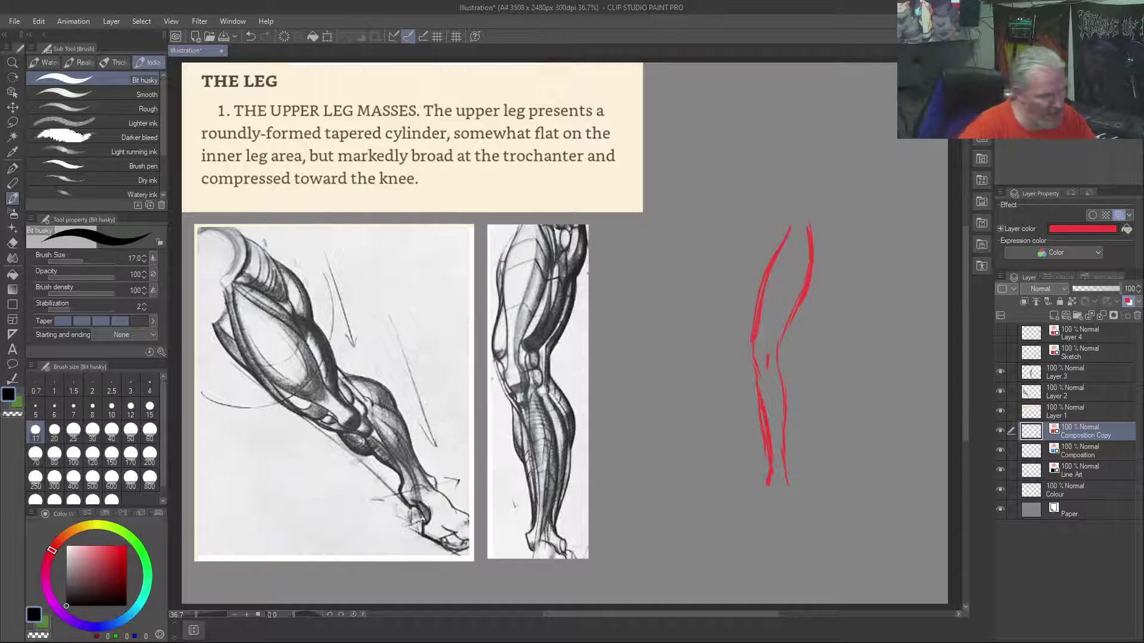
Sketch a second slim leg crossing behind the first, with thigh, knee and calf contours running down to the ankle
mouse_move(748, 255)
mouse_down()
mouse_move(757, 211)
mouse_move(761, 250)
mouse_move(743, 292)
mouse_up()
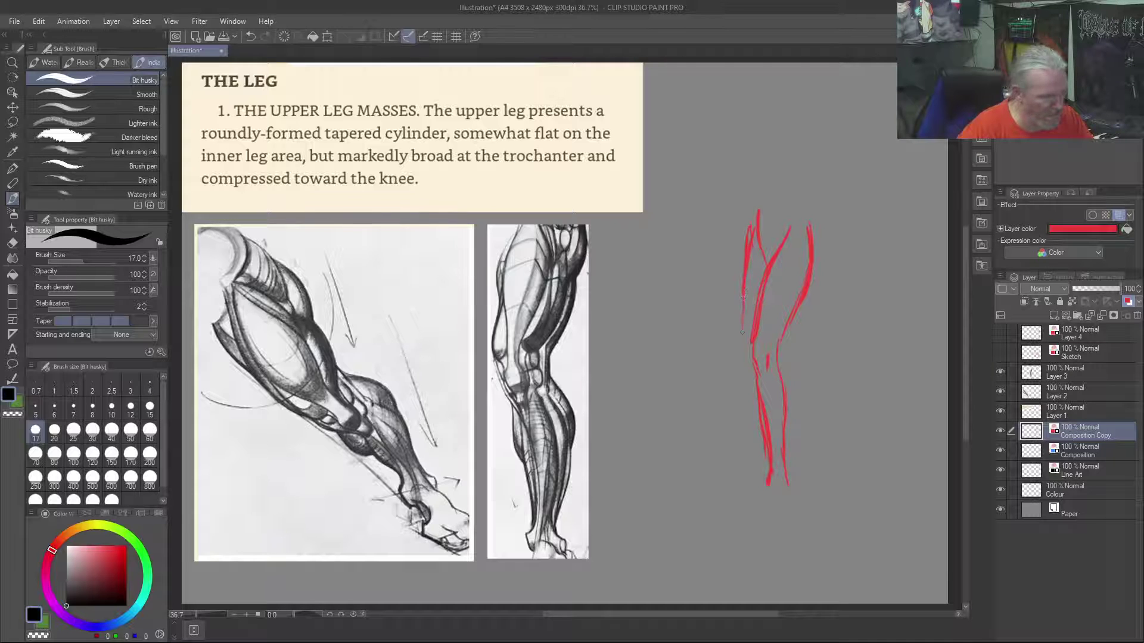
drag(739, 356, 732, 393)
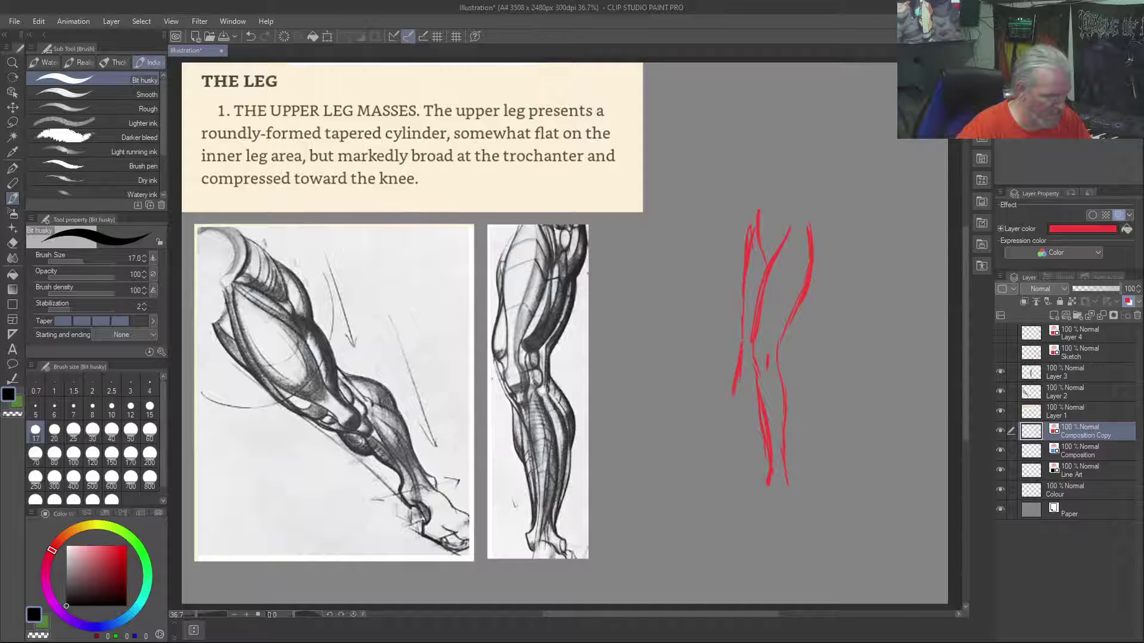
drag(734, 393, 720, 481)
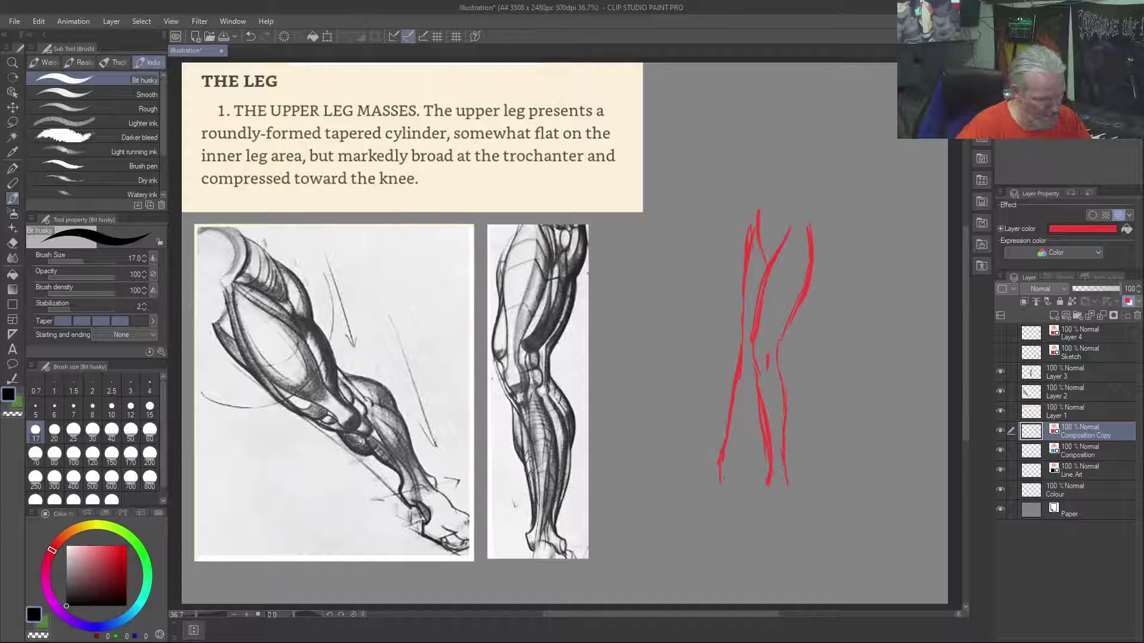
drag(757, 392, 747, 411)
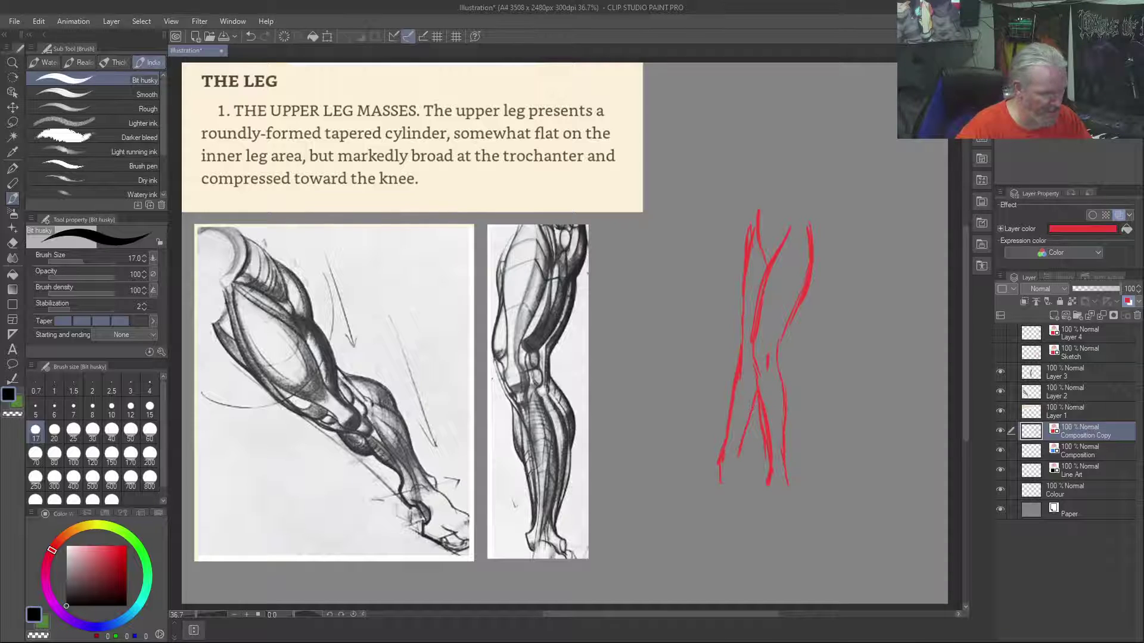
Sketch the feet of the crossed legs and add an arrow pointing at the rear leg's calf
mouse_move(787, 487)
mouse_down()
mouse_move(739, 509)
mouse_move(767, 481)
mouse_up()
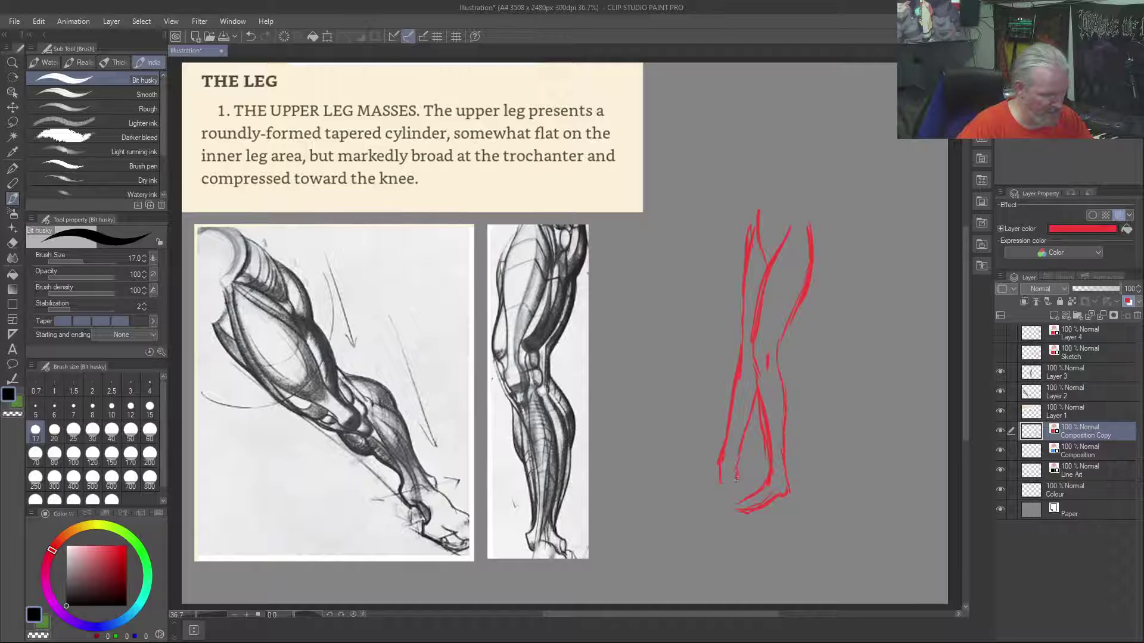
mouse_move(733, 492)
mouse_down()
mouse_move(735, 476)
mouse_move(726, 496)
mouse_move(719, 483)
mouse_up()
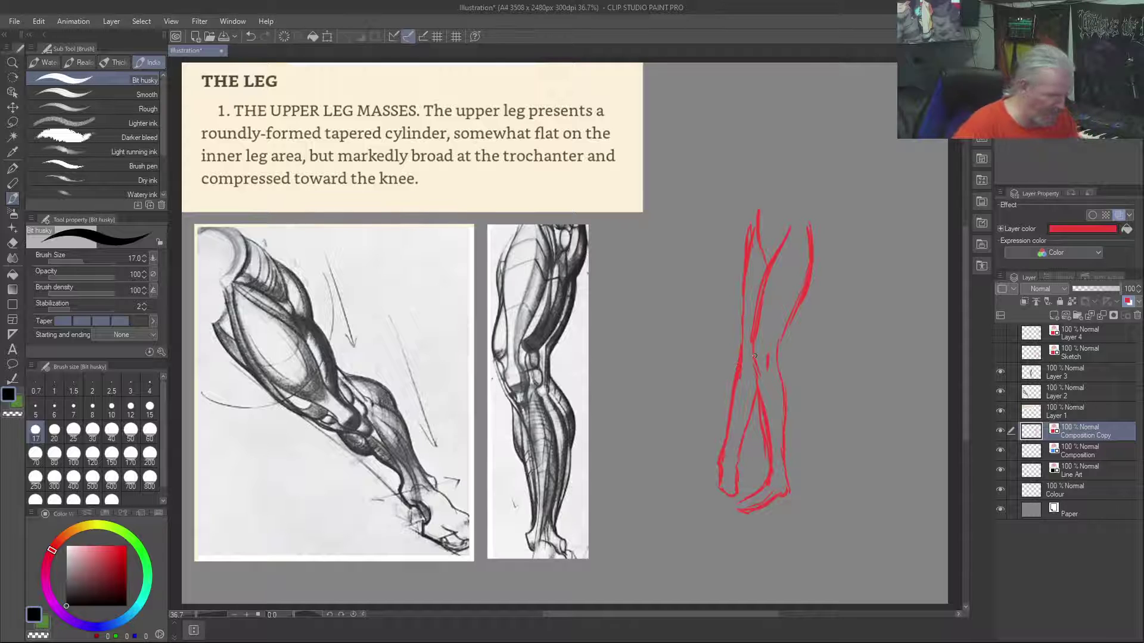
drag(663, 303, 727, 411)
drag(689, 370, 727, 406)
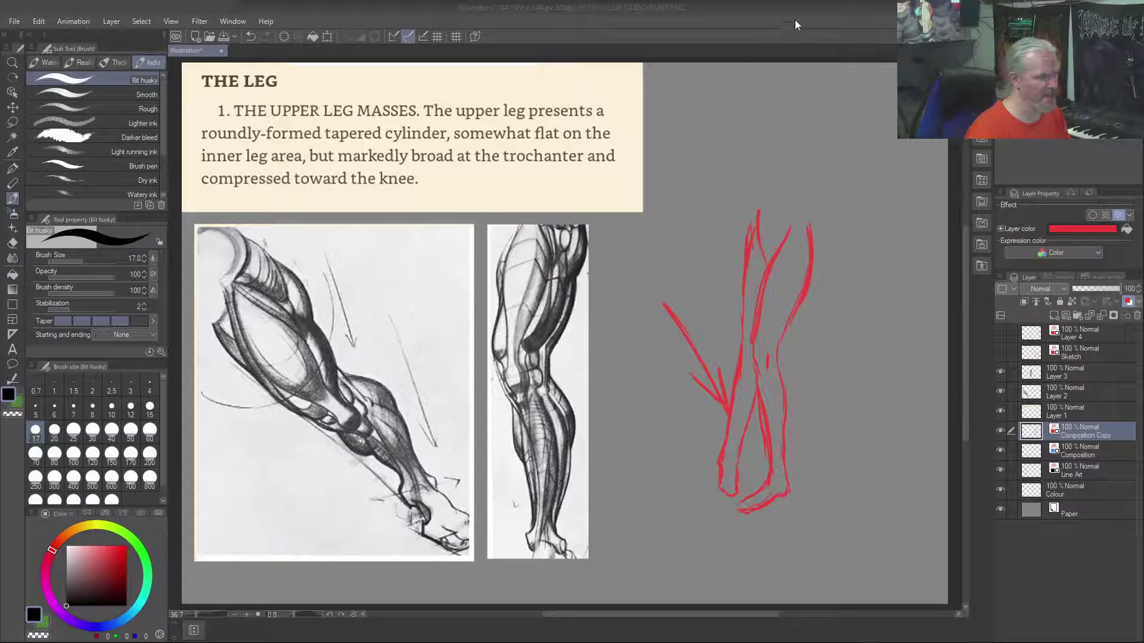
Paste the foot reference as a new layer, place it above Layer 3 and enlarge it to 542% over the leg sketch
key(ctrl+shift+n)
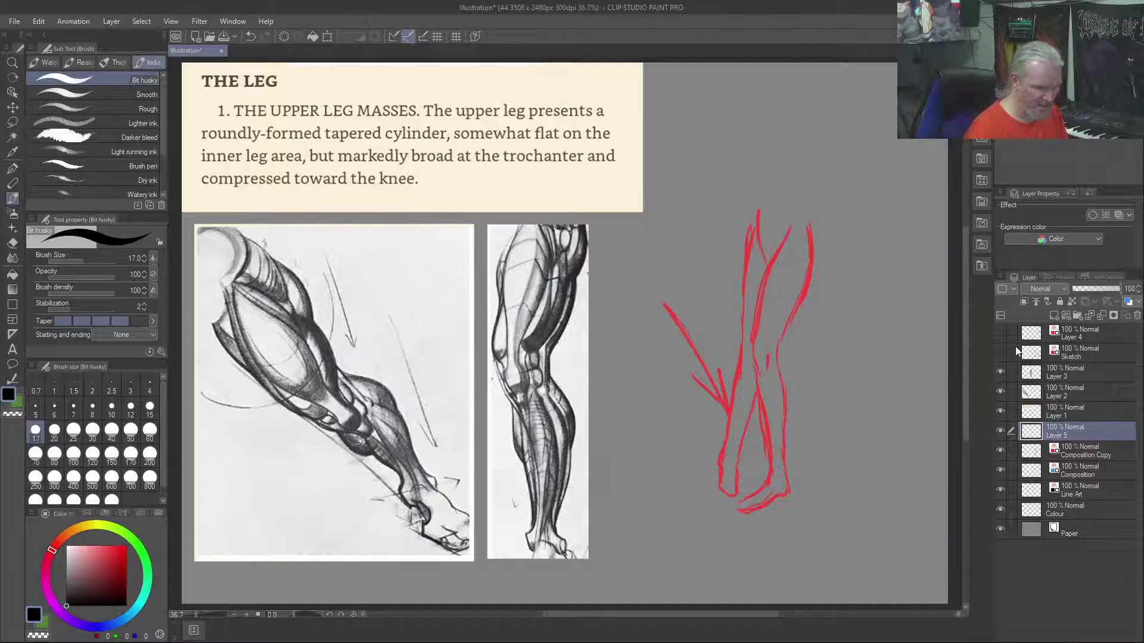
drag(1080, 424, 1082, 358)
key(ctrl+t)
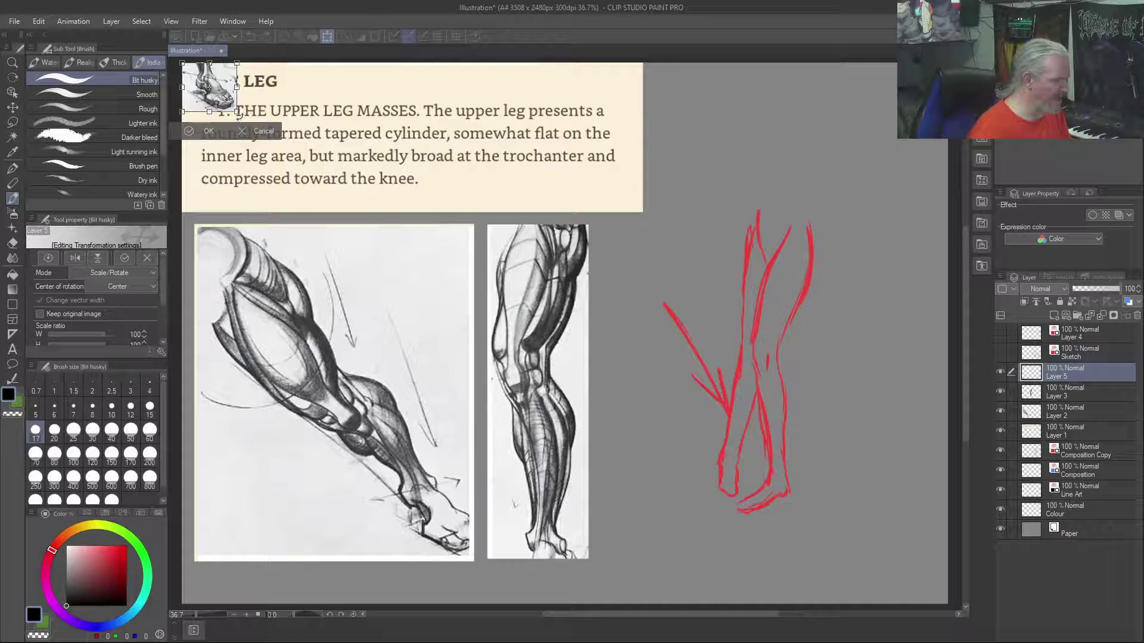
drag(241, 118, 460, 287)
drag(330, 237, 756, 409)
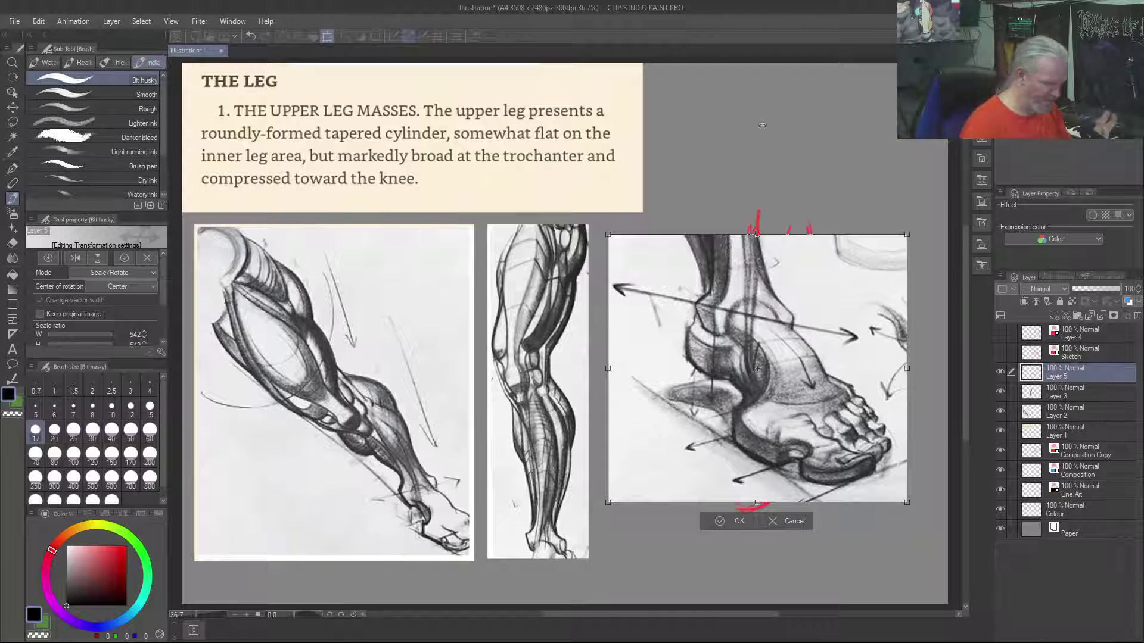
Scale the foot reference to 328%, place it on the canvas's lower part, apply the transformation and select the Composition Copy layer
drag(765, 386, 793, 226)
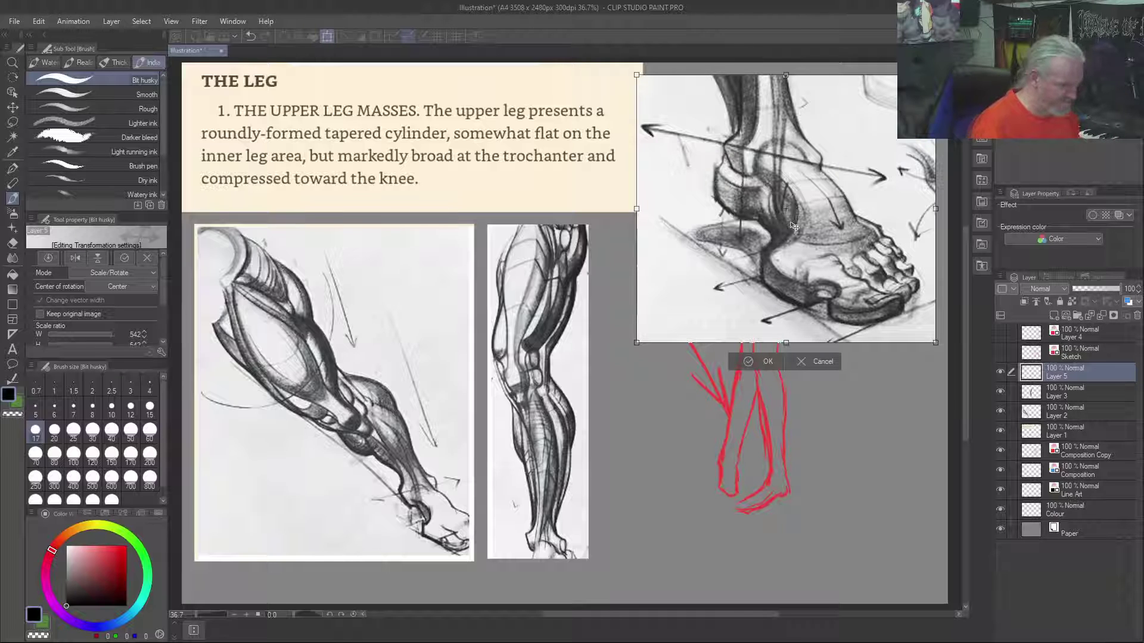
drag(635, 343, 693, 209)
drag(673, 260, 665, 538)
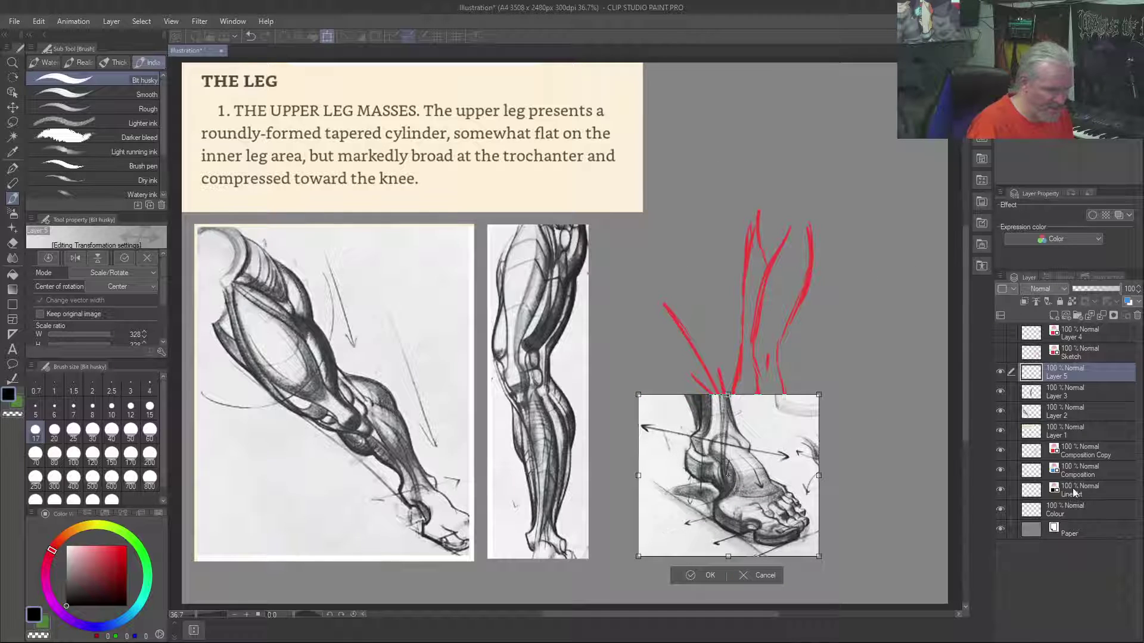
click(1061, 459)
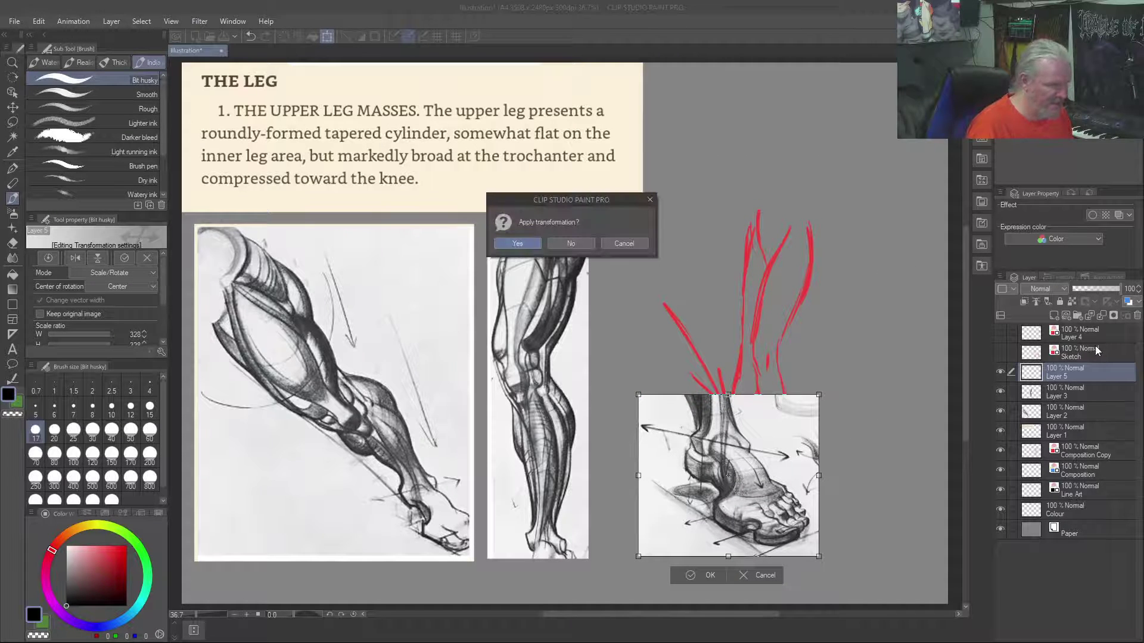
click(533, 242)
click(1109, 454)
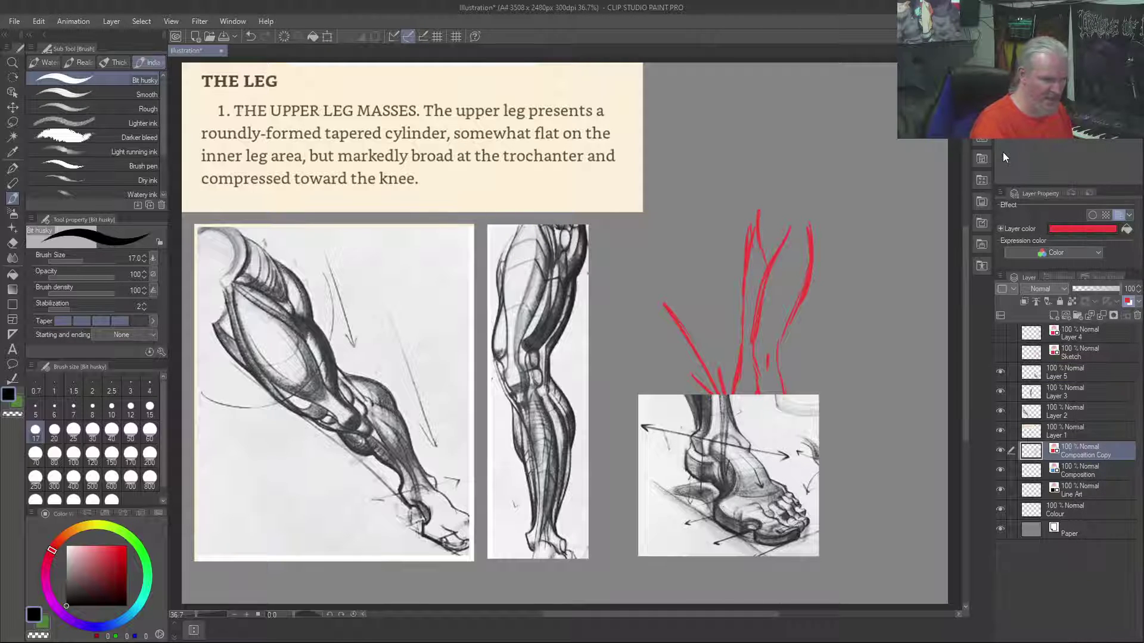
key(ctrl+e)
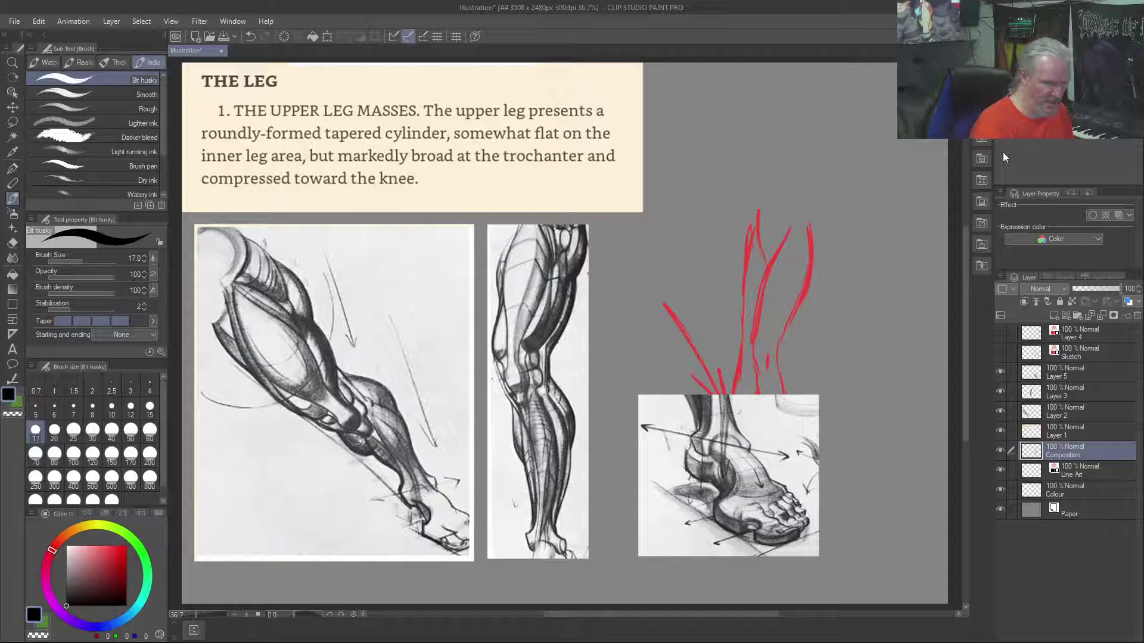
key(ctrl+shift+n)
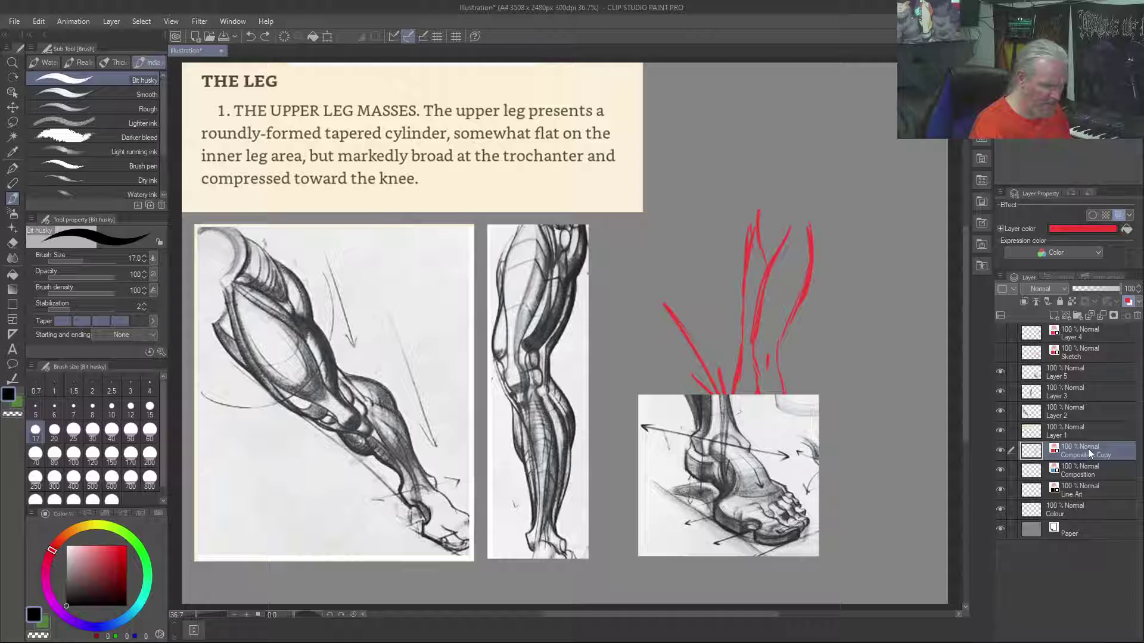
key(y)
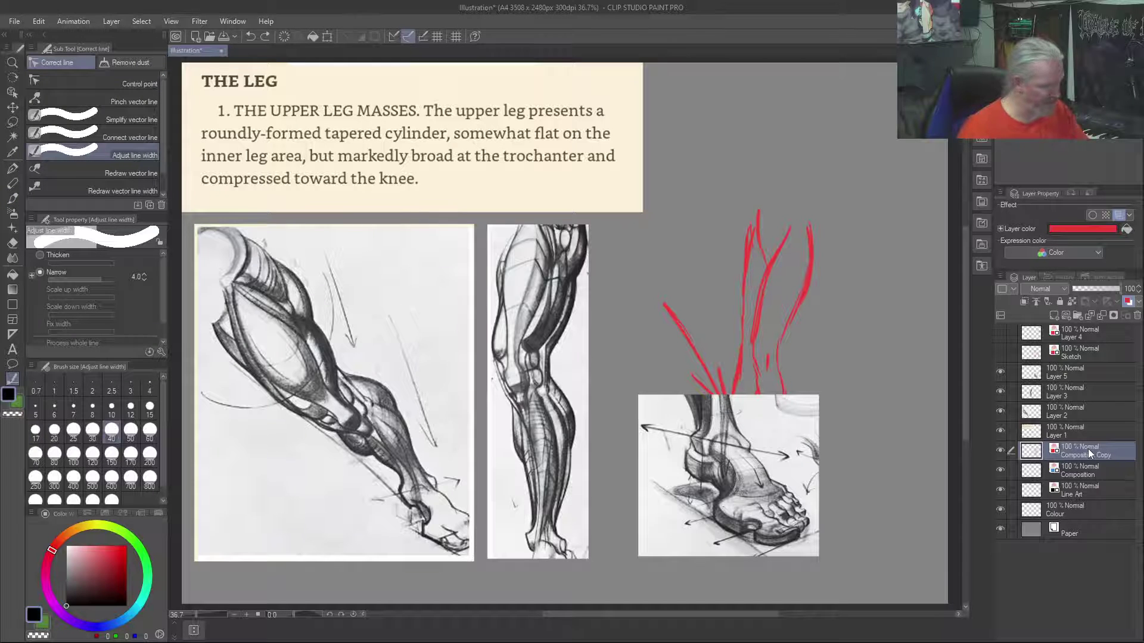
Move the red crossed-legs sketch to the canvas's upper-right corner and the foot reference on Layer 5 beside the standing leg reference
key(k)
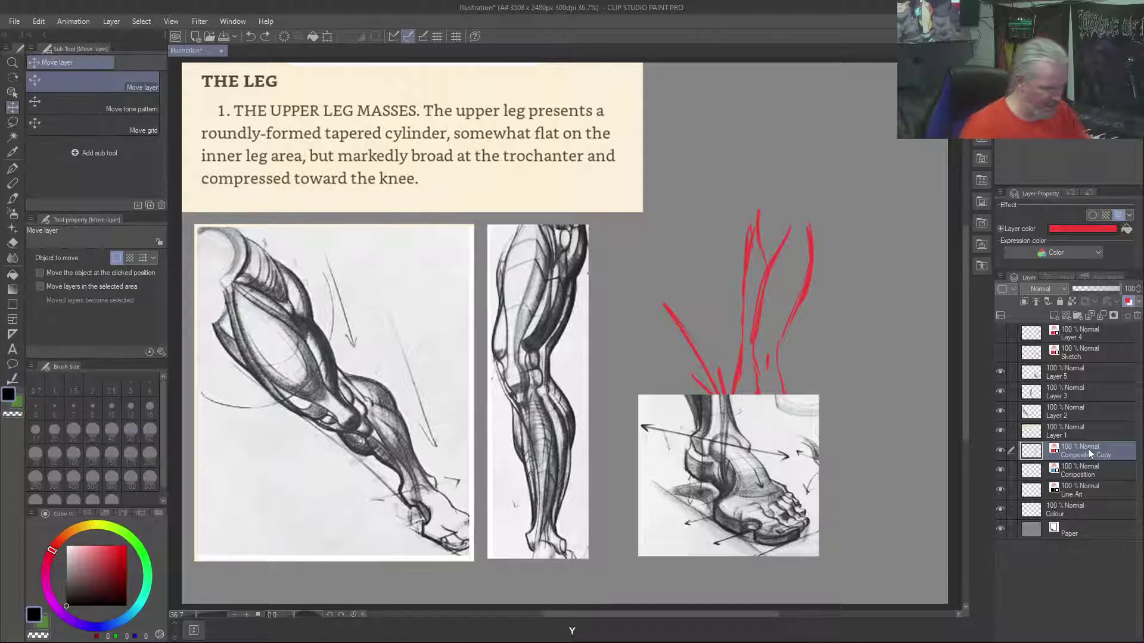
drag(725, 343, 825, 214)
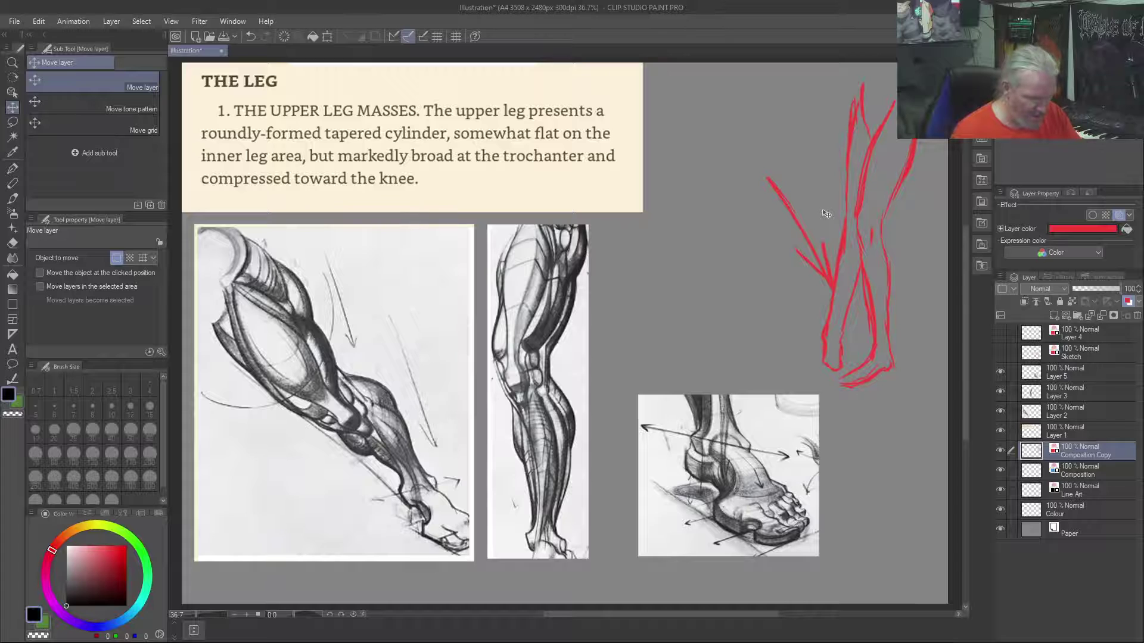
click(1103, 373)
drag(737, 484, 671, 343)
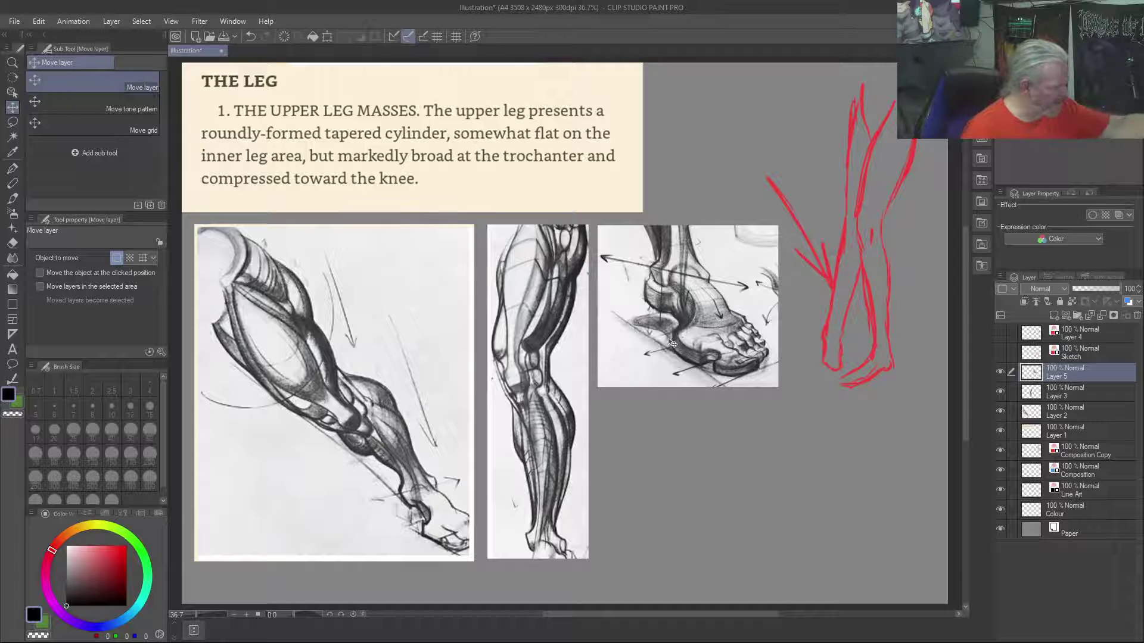
Save the illustration in the ClipStudio folder under the file name legmasses in CLIP STUDIO FORMAT
key(ctrl+shift+s)
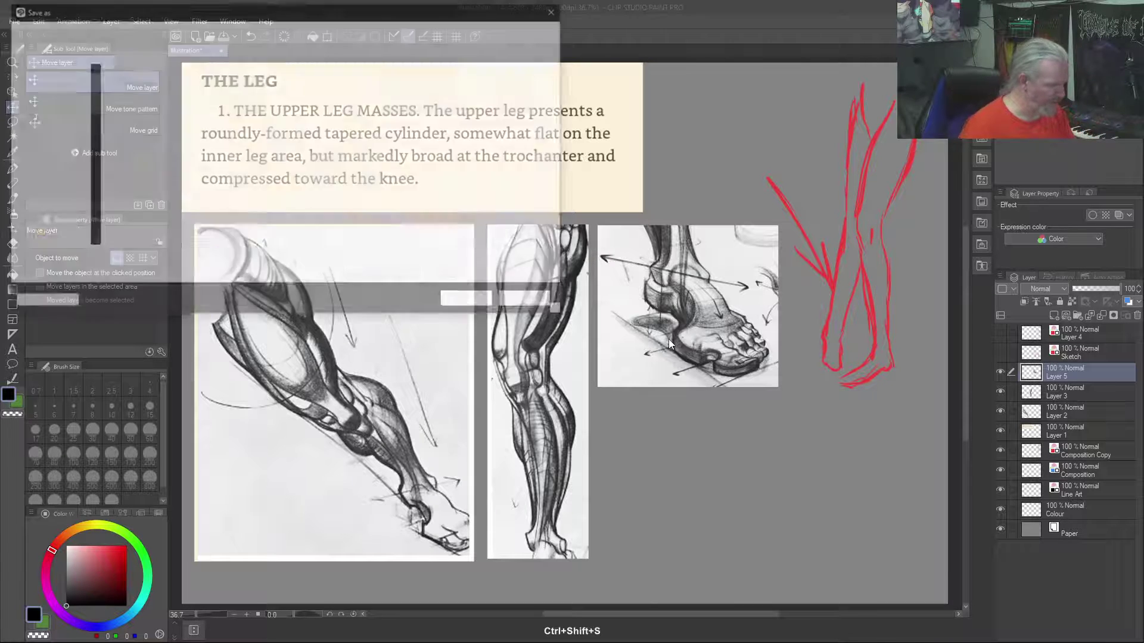
text(lower)
key(ctrl+a)
text(legmasses)
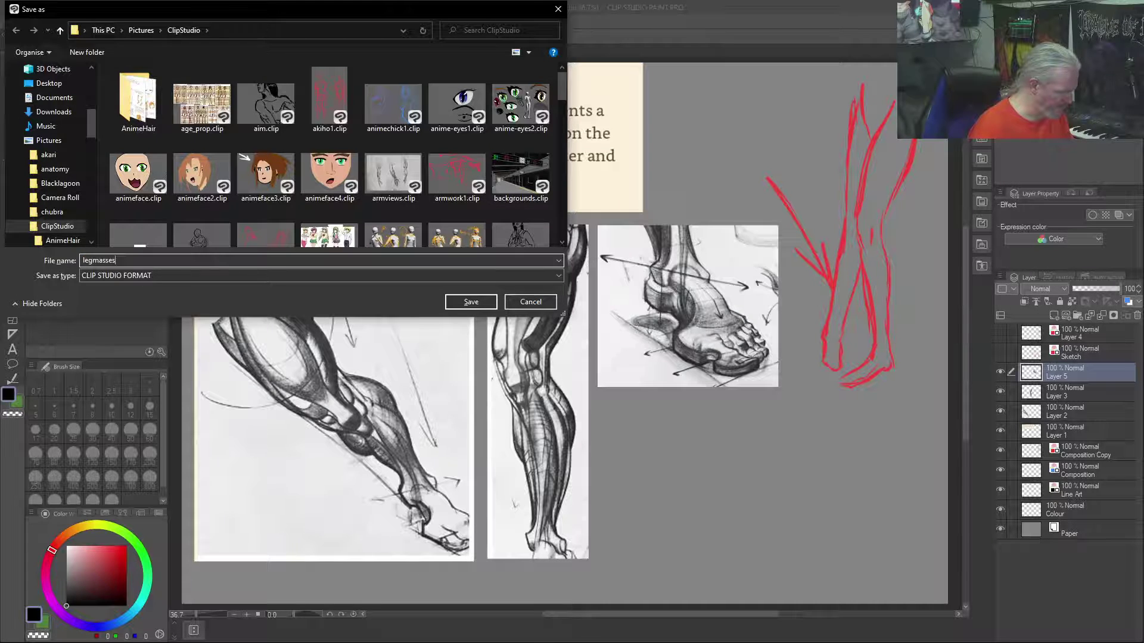
key(Return)
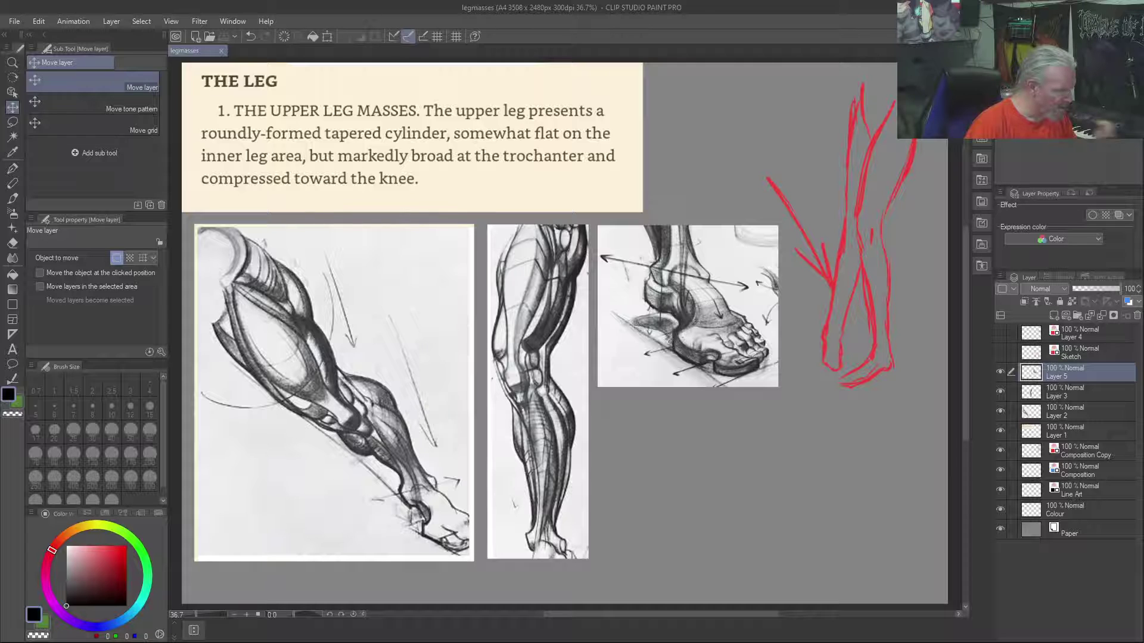
Create a new A4 illustration, paste the blue-line standing legs reference and scale it to 499%
key(ctrl+alt+n)
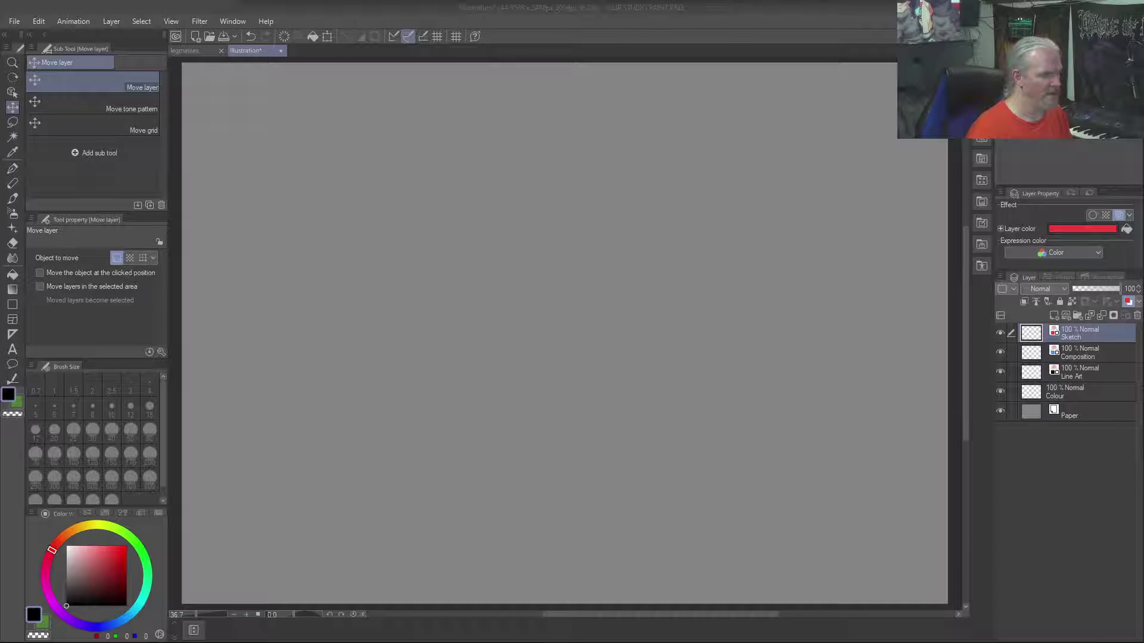
key(ctrl+v)
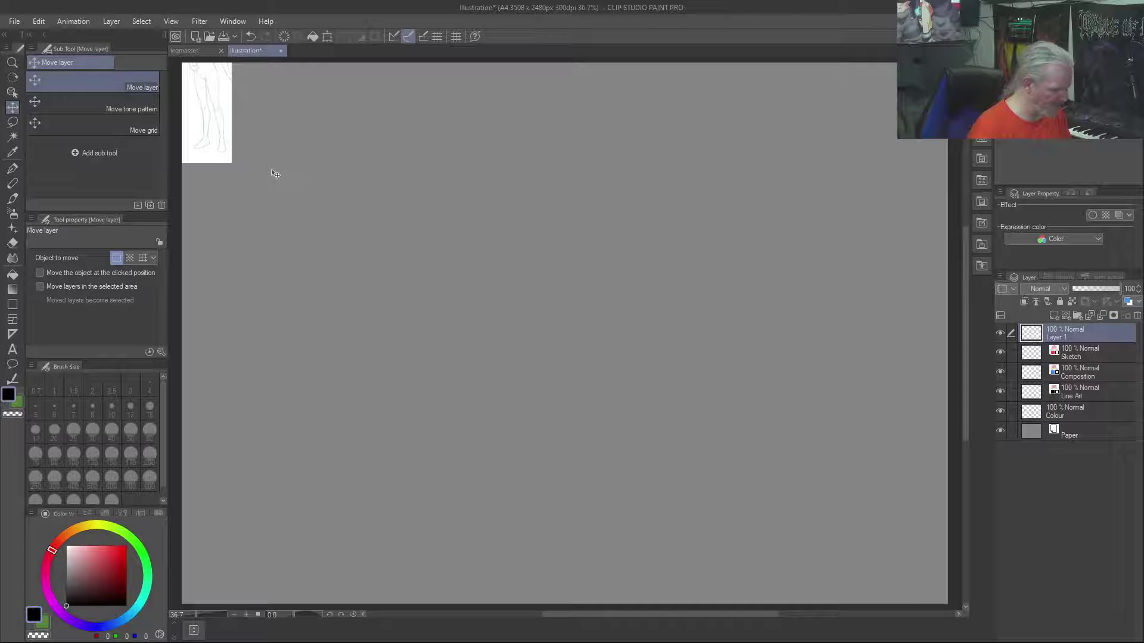
key(ctrl+t)
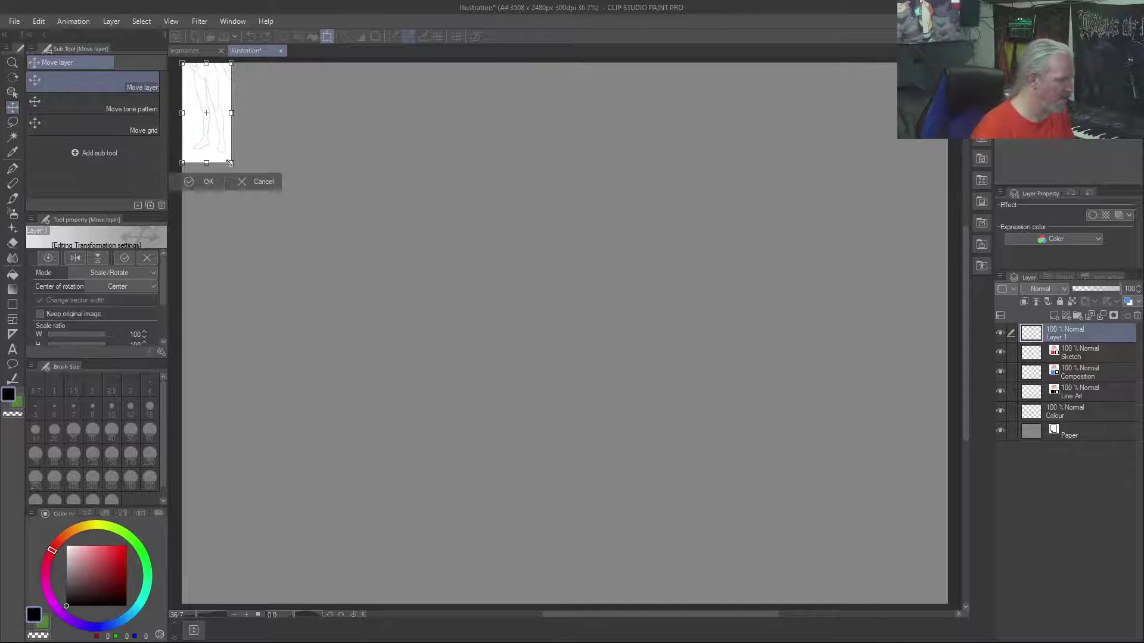
mouse_move(229, 168)
mouse_down()
mouse_move(390, 335)
mouse_move(502, 512)
mouse_move(569, 564)
mouse_up()
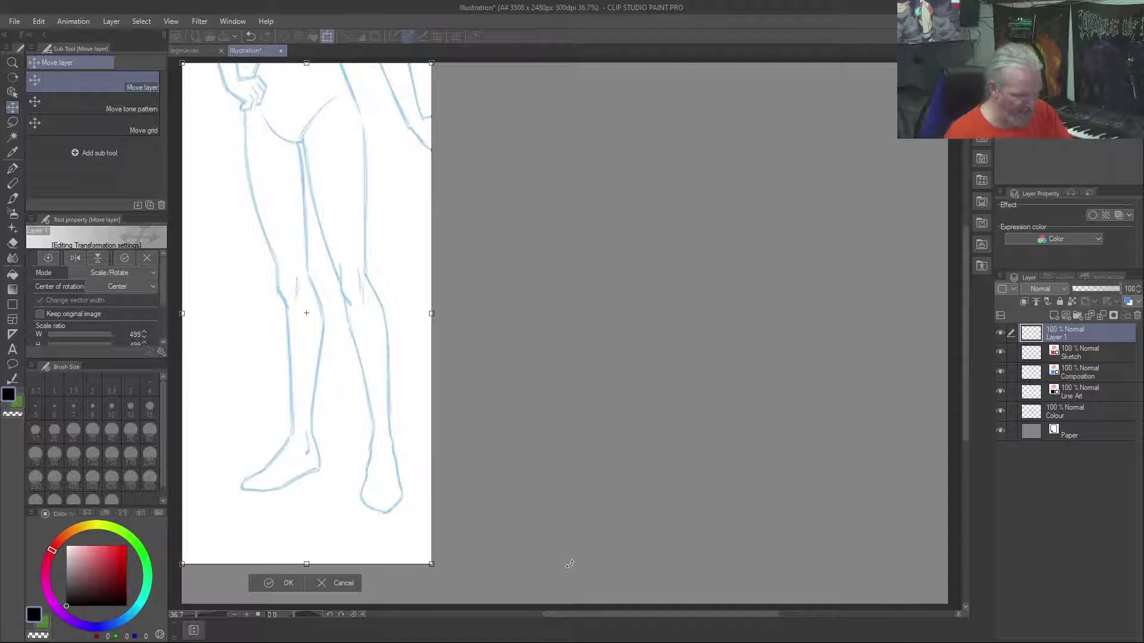
click(1095, 350)
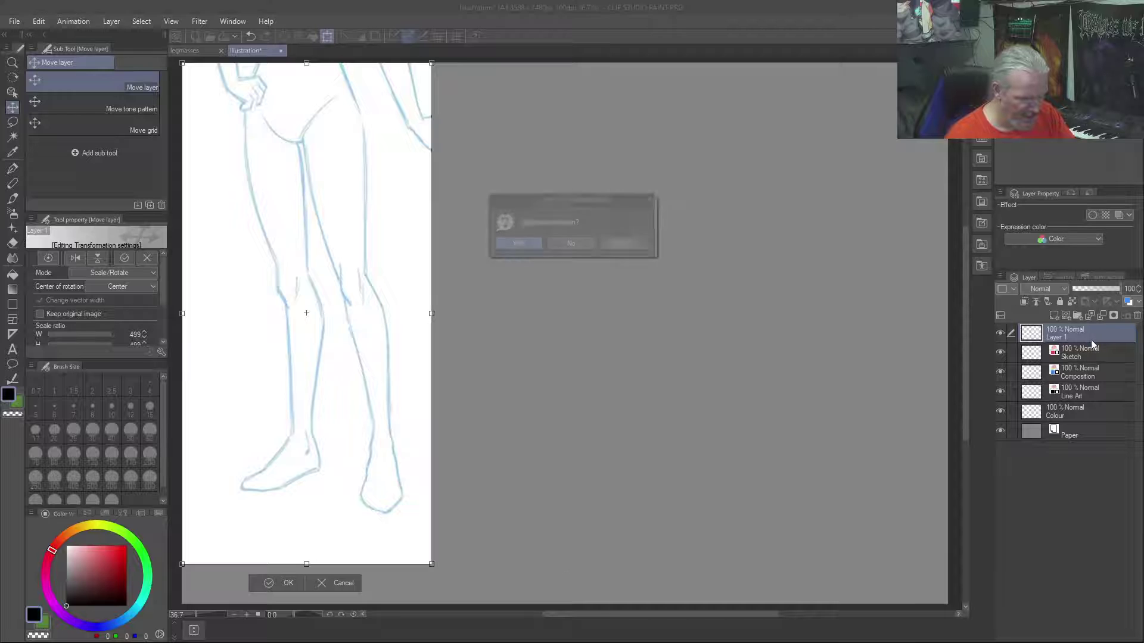
click(517, 243)
Move the pasted reference layer below Line Art and make the Sketch layer active
drag(1099, 343, 1099, 396)
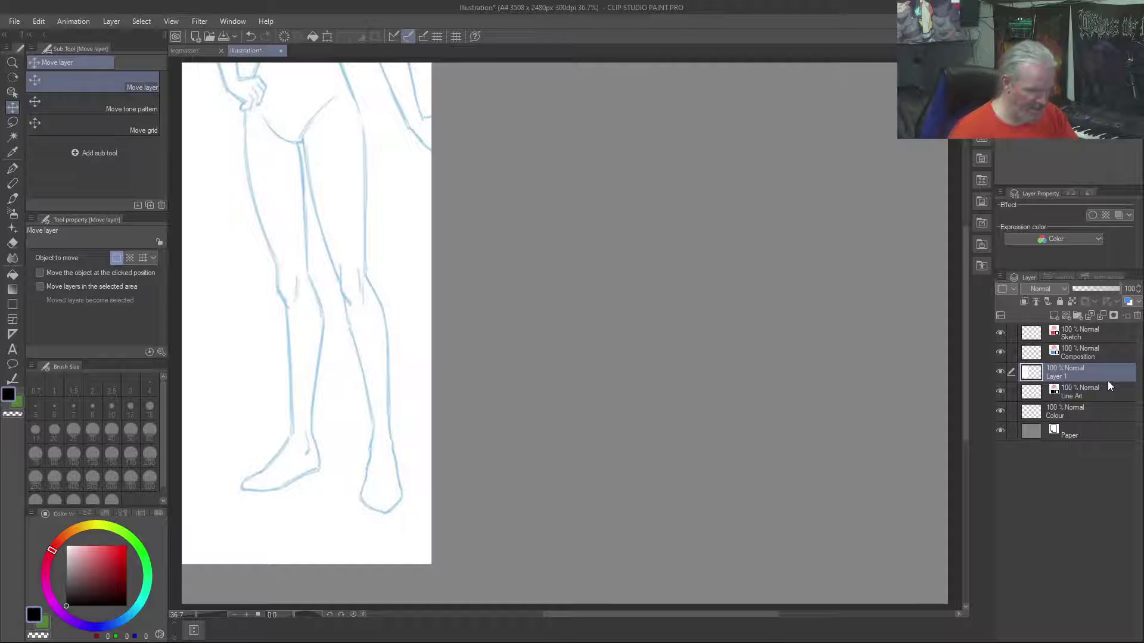
drag(1059, 375, 1062, 395)
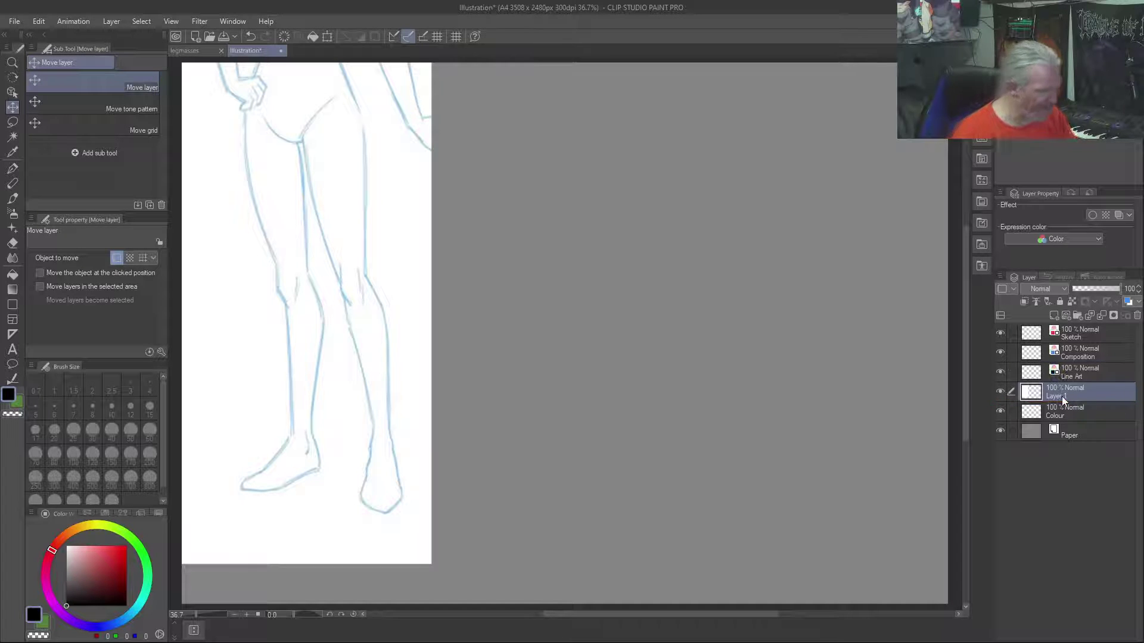
click(1090, 337)
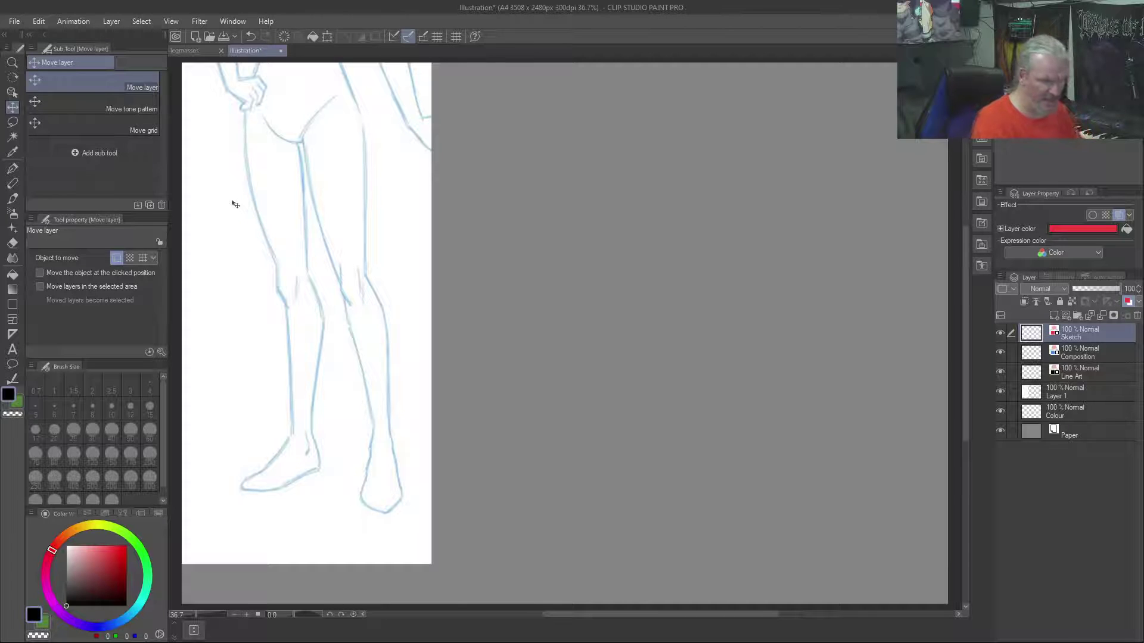
Trace the left-hand leg's outer thigh, knee, calf and foot in red with Bit husky at size 17
key(b)
mouse_move(243, 110)
mouse_down()
mouse_move(278, 294)
mouse_move(295, 283)
mouse_move(294, 443)
mouse_move(242, 491)
mouse_up()
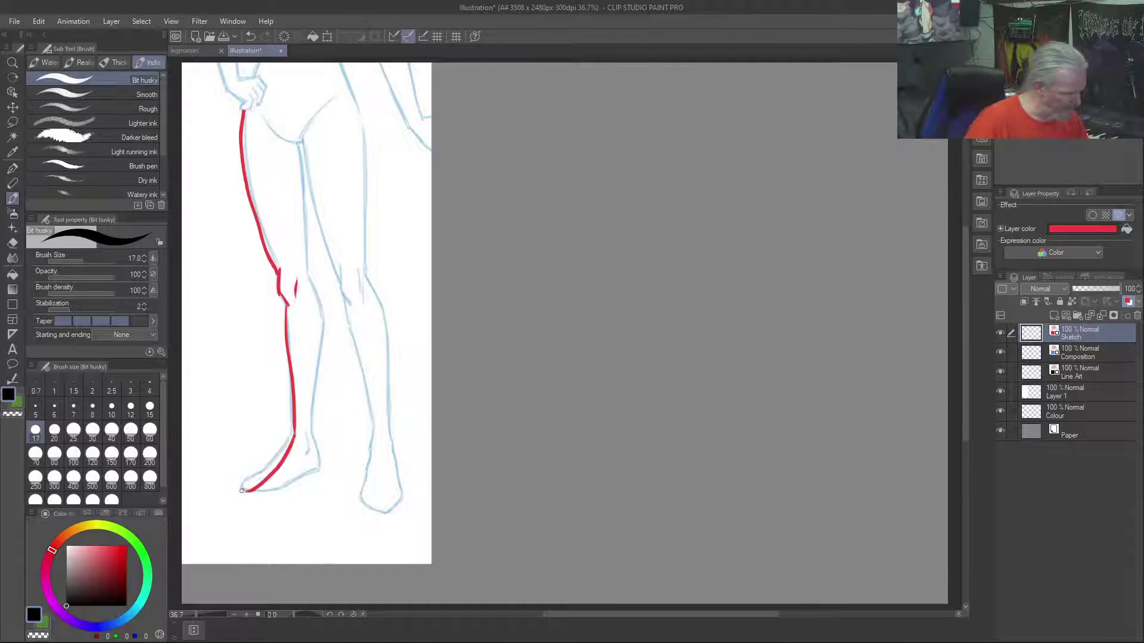
mouse_move(290, 439)
mouse_down()
mouse_move(242, 487)
mouse_move(317, 468)
mouse_move(309, 430)
mouse_move(325, 323)
mouse_move(306, 278)
mouse_up()
mouse_move(320, 325)
mouse_down()
mouse_move(308, 280)
mouse_move(325, 343)
mouse_move(318, 392)
mouse_up()
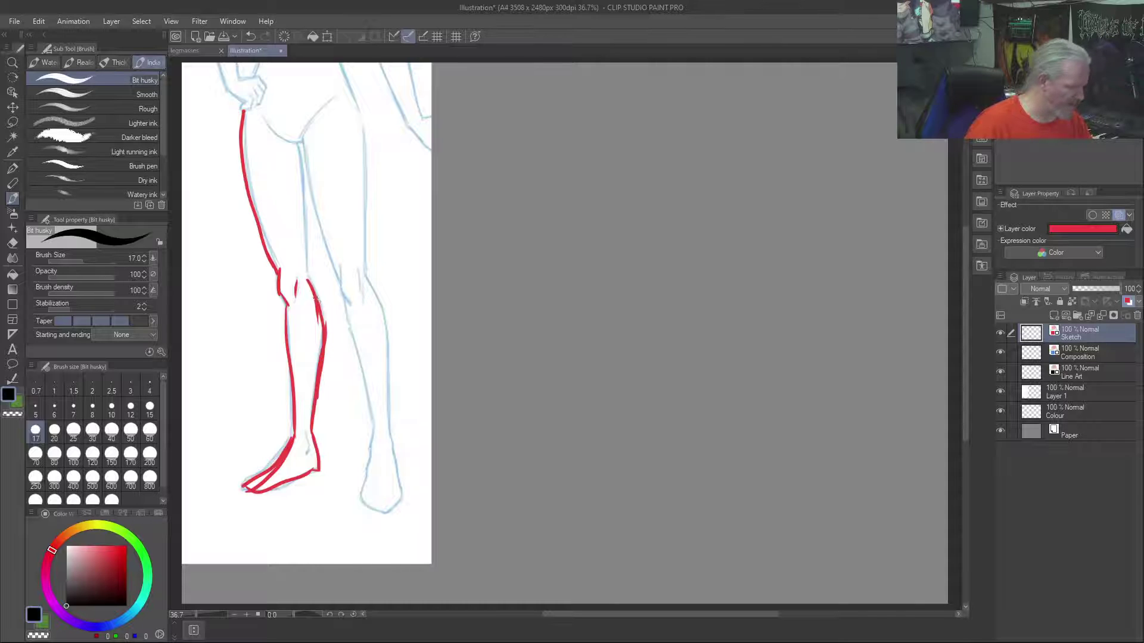
mouse_move(376, 289)
mouse_down()
mouse_move(403, 319)
mouse_move(395, 400)
mouse_up()
key(ctrl+z)
drag(405, 336, 391, 441)
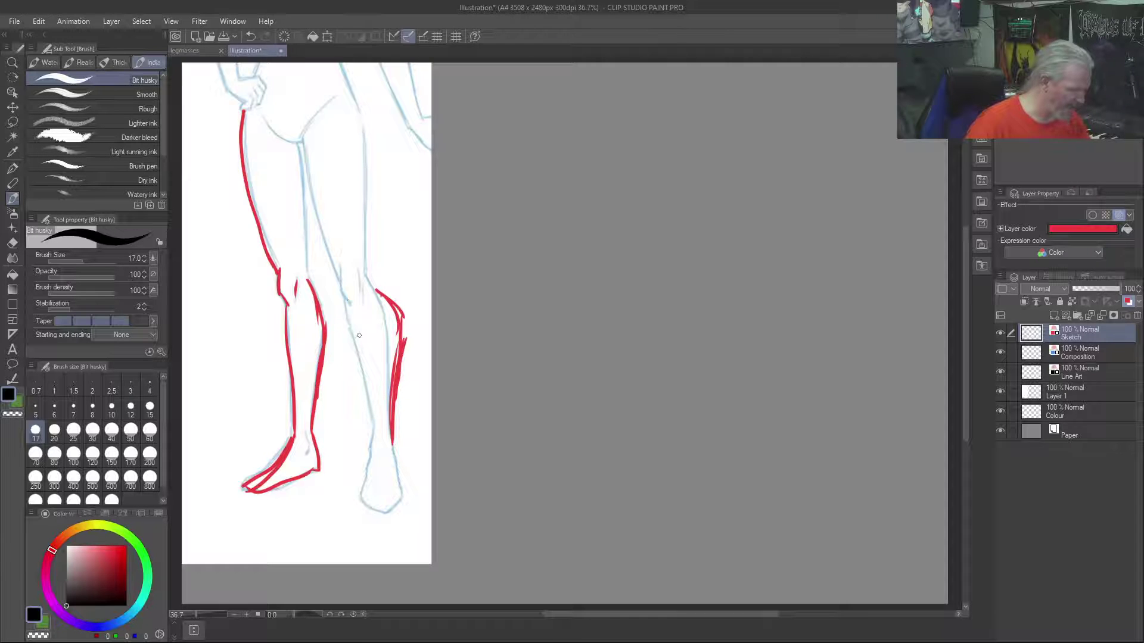
key(ctrl+z)
key(ctrl+z)
key(ctrl+z)
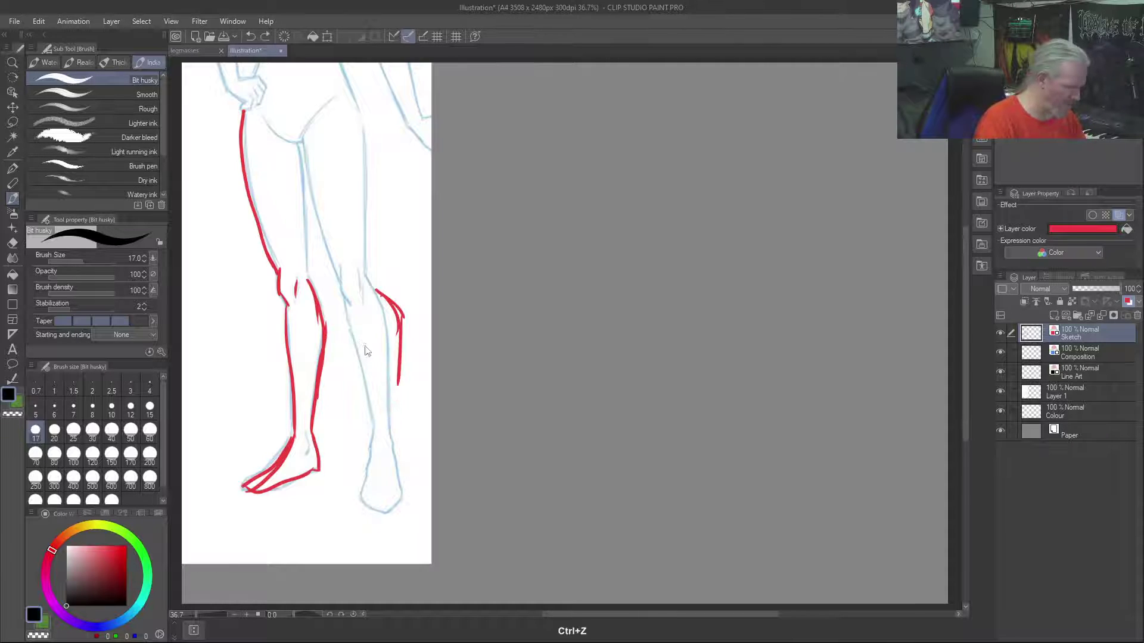
key(ctrl+z)
key(ctrl+z)
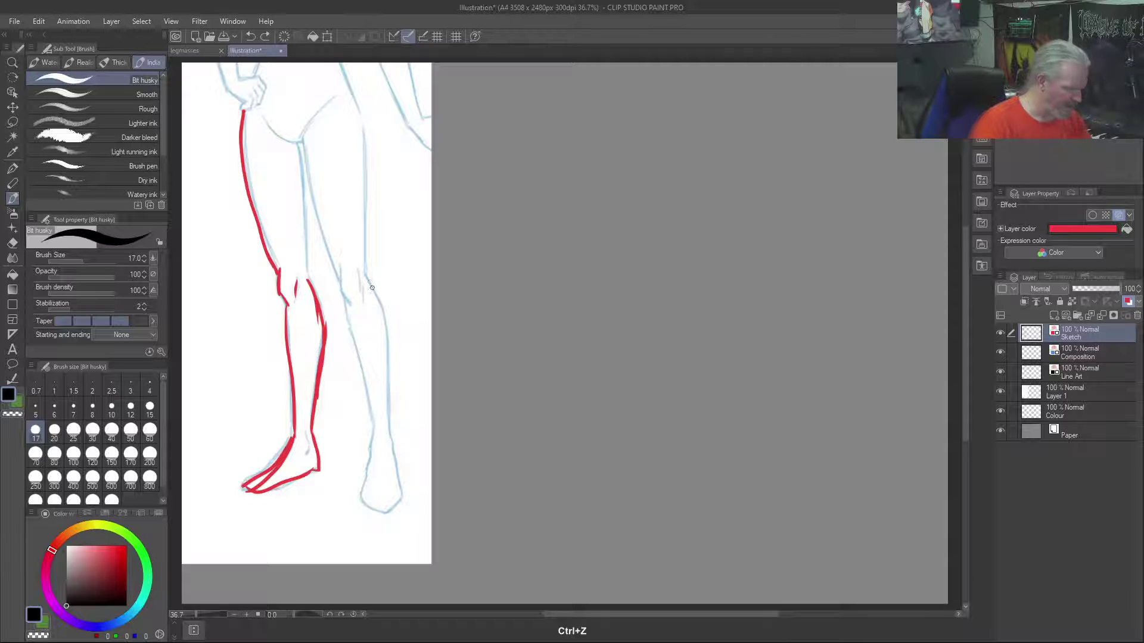
drag(366, 276, 394, 370)
drag(364, 282, 383, 411)
key(ctrl+z)
key(ctrl+z)
Trace the right-hand leg's knee, both sides of the lower leg and the foot in red over the blue reference
mouse_move(364, 276)
mouse_down()
mouse_move(386, 373)
mouse_move(388, 511)
mouse_up()
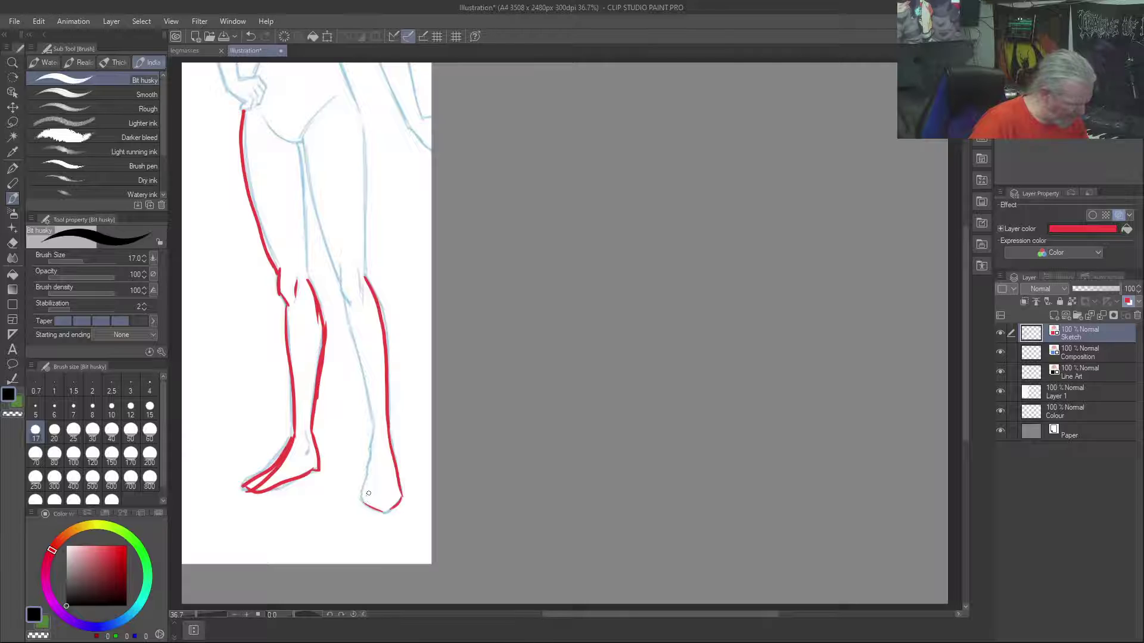
mouse_move(368, 493)
mouse_down()
mouse_move(370, 510)
mouse_move(385, 513)
mouse_move(359, 498)
mouse_move(373, 423)
mouse_move(343, 312)
mouse_move(362, 374)
mouse_up()
mouse_move(343, 266)
mouse_down()
mouse_move(345, 296)
mouse_move(363, 300)
mouse_up()
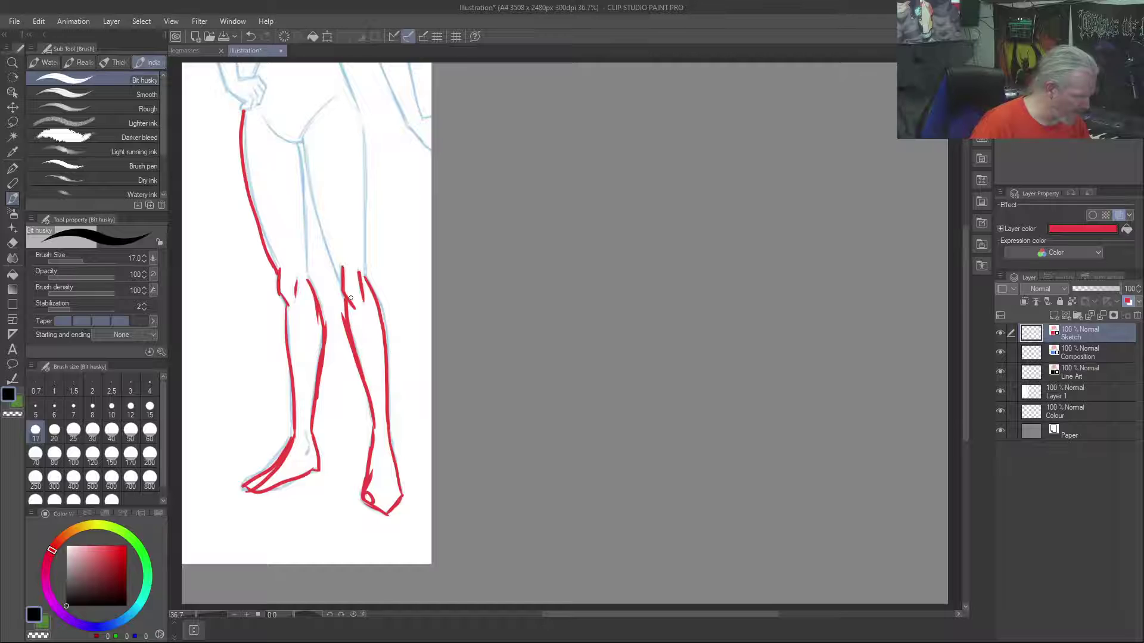
Draw small knee-angle marks beside both knees and sketch a separate leg outline with thigh, knee and calf beside the reference
mouse_move(391, 245)
mouse_down()
mouse_move(389, 267)
mouse_move(410, 283)
mouse_up()
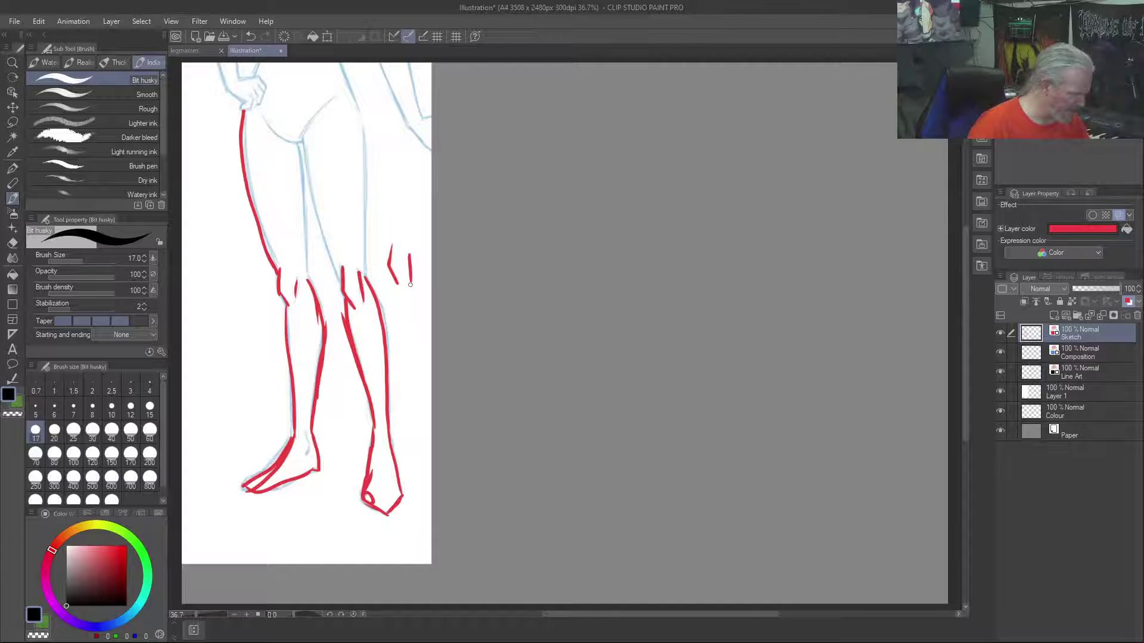
drag(217, 299, 226, 335)
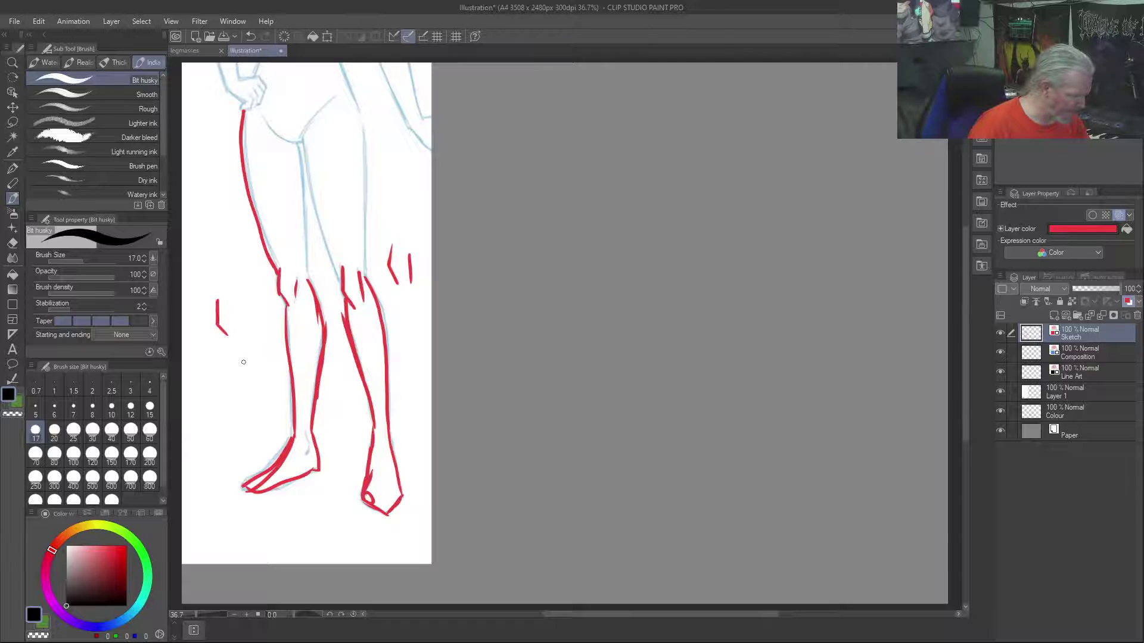
mouse_move(516, 332)
mouse_down()
mouse_move(510, 390)
mouse_move(496, 386)
mouse_move(486, 513)
mouse_up()
drag(475, 392, 464, 529)
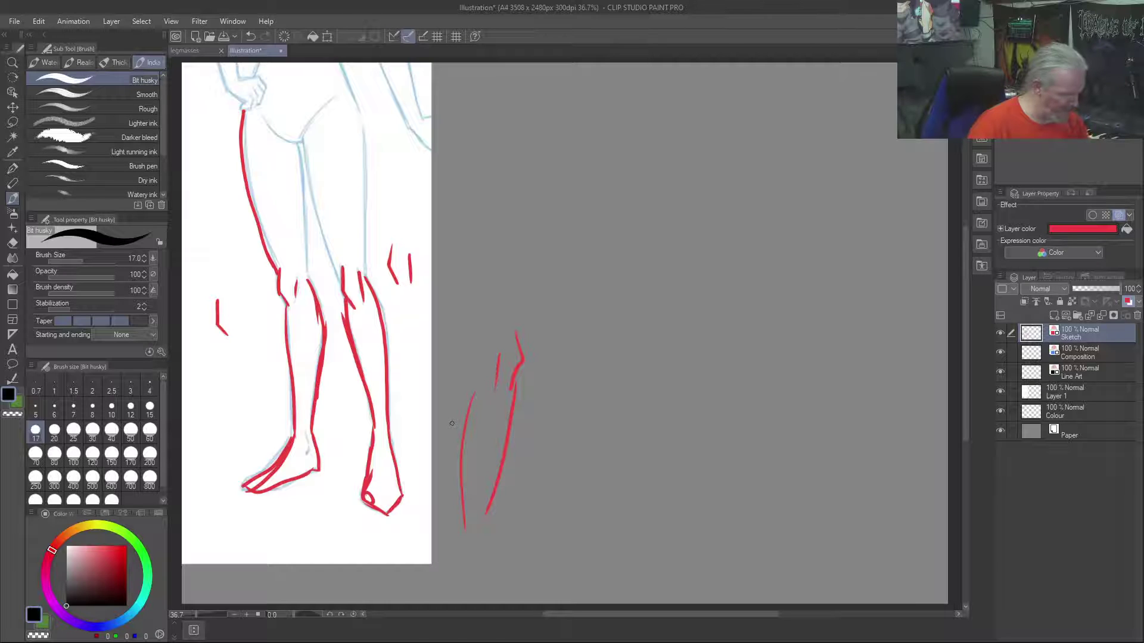
drag(480, 381, 468, 429)
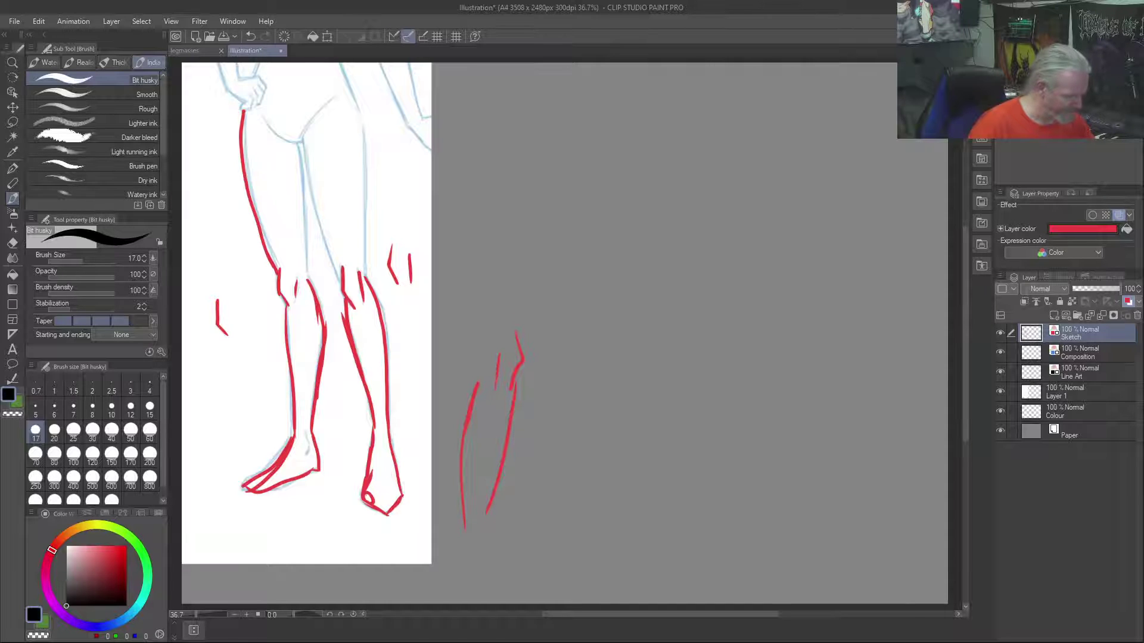
drag(476, 384, 449, 198)
mouse_move(522, 345)
mouse_down()
mouse_move(523, 259)
mouse_move(520, 351)
mouse_up()
Trace the right-hand thigh, the hip and crotch curves, and the left-hand leg's inner thigh down to the knee in red
drag(303, 138, 347, 292)
drag(363, 124, 360, 274)
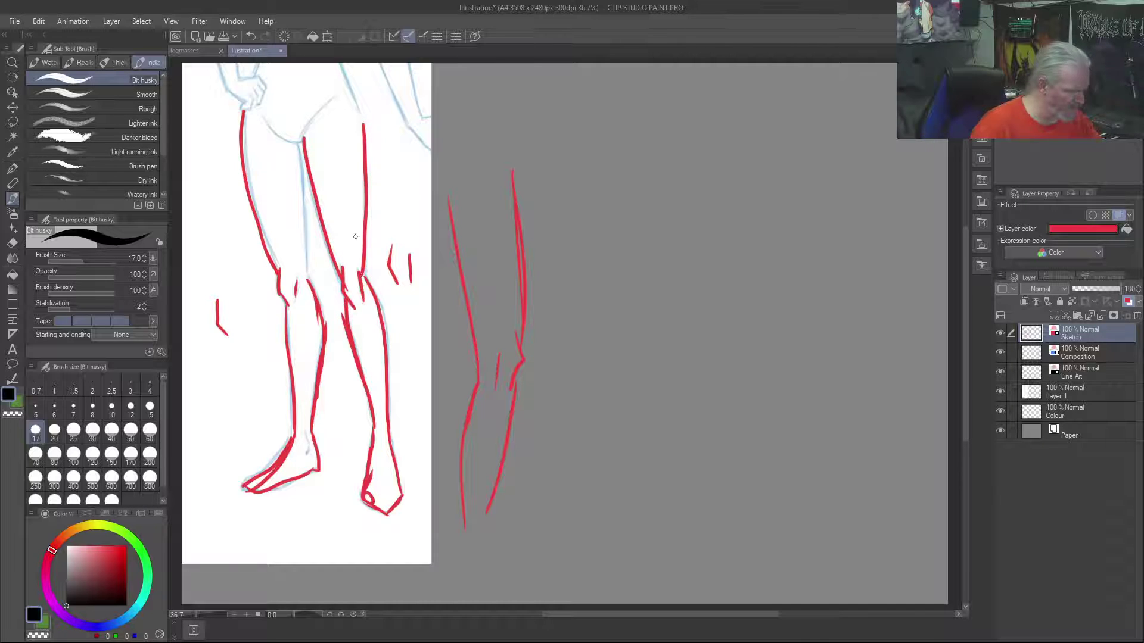
mouse_move(365, 140)
mouse_down()
mouse_move(339, 103)
mouse_move(307, 141)
mouse_move(352, 102)
mouse_move(363, 125)
mouse_up()
mouse_move(296, 146)
mouse_down()
mouse_move(249, 89)
mouse_move(243, 113)
mouse_up()
drag(294, 145, 310, 245)
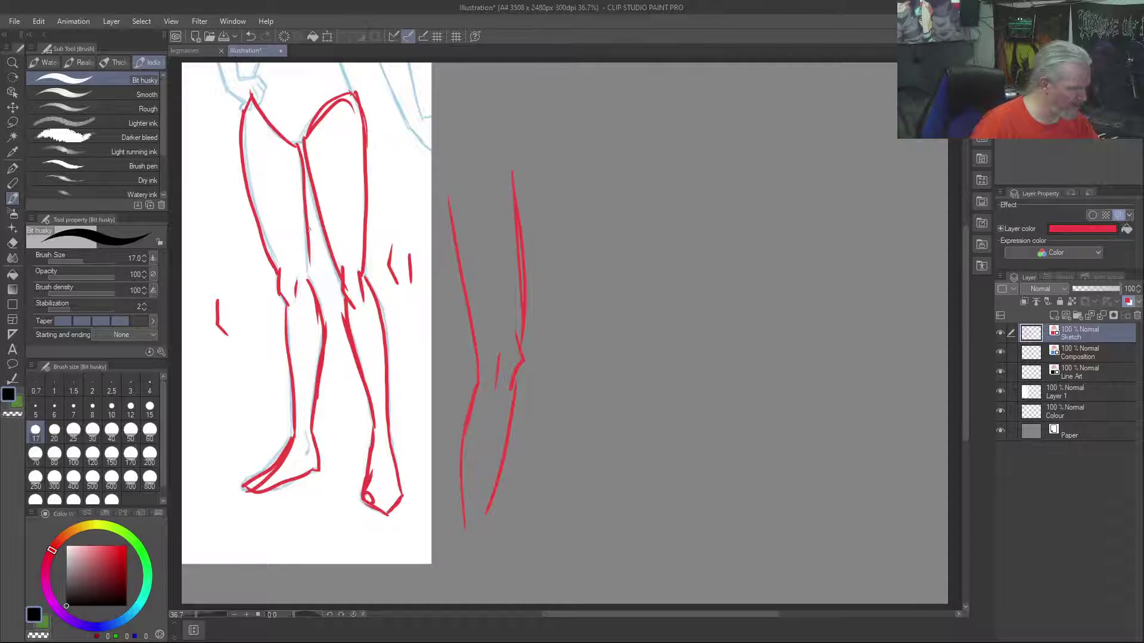
drag(315, 291, 310, 232)
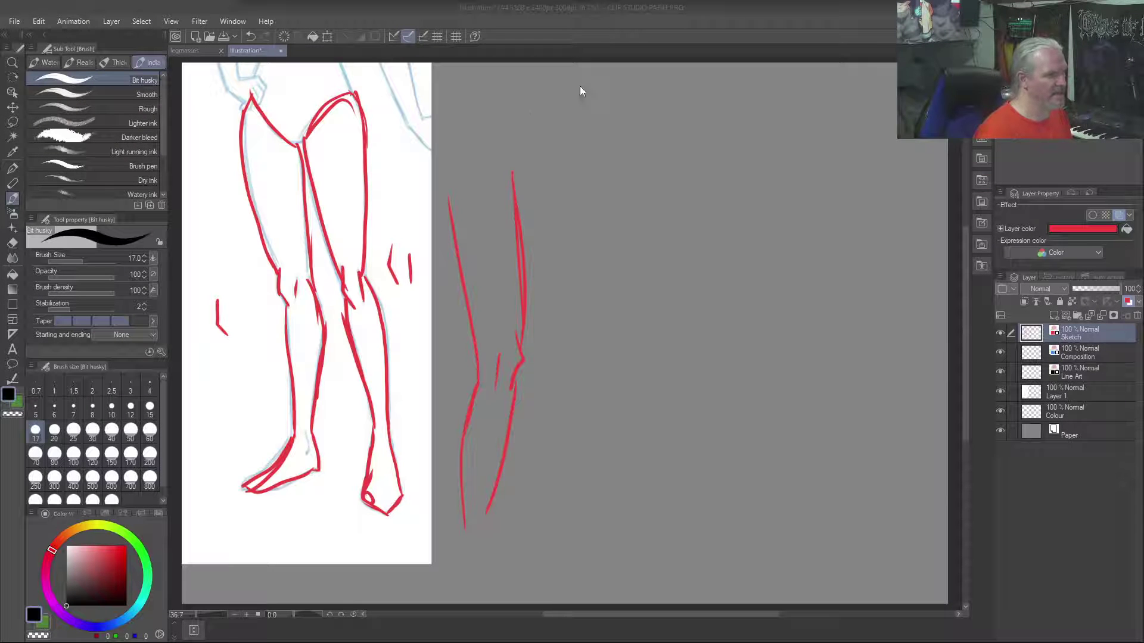
Paste the sheet of mannequin poses, scale it to 388% and place it to the right of the traced legs
click(632, 26)
key(ctrl+v)
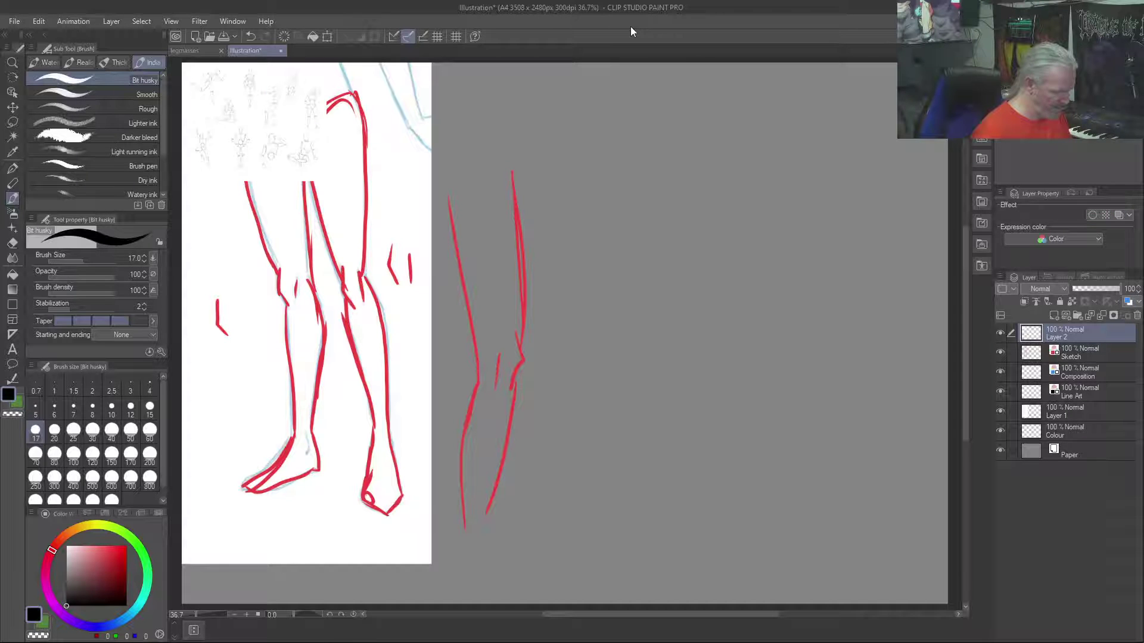
key(ctrl+t)
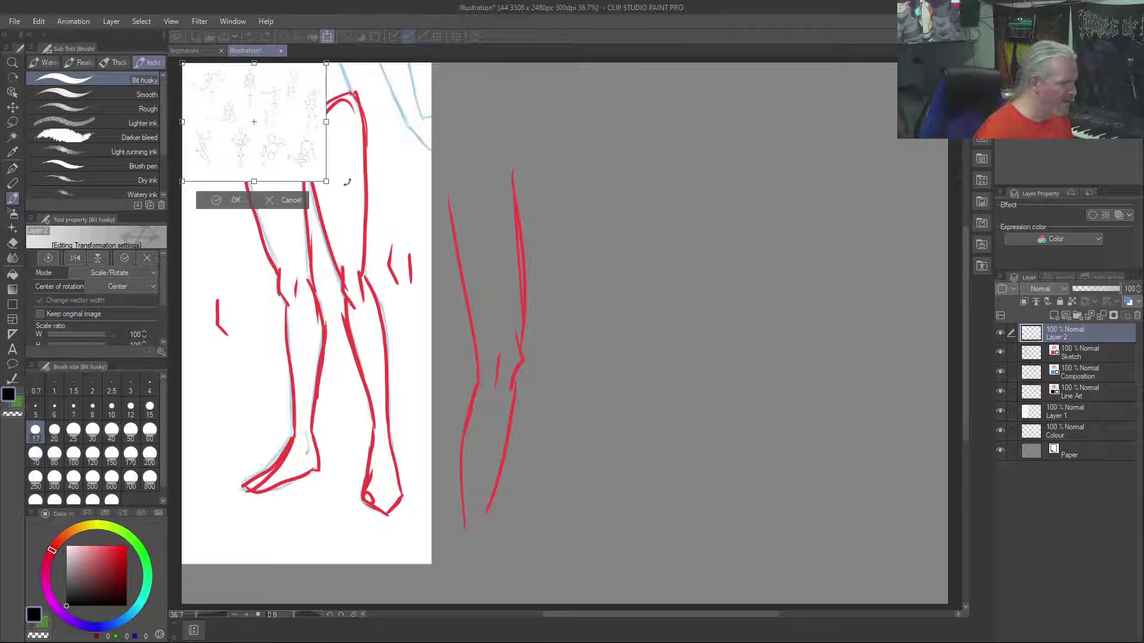
drag(326, 182, 780, 553)
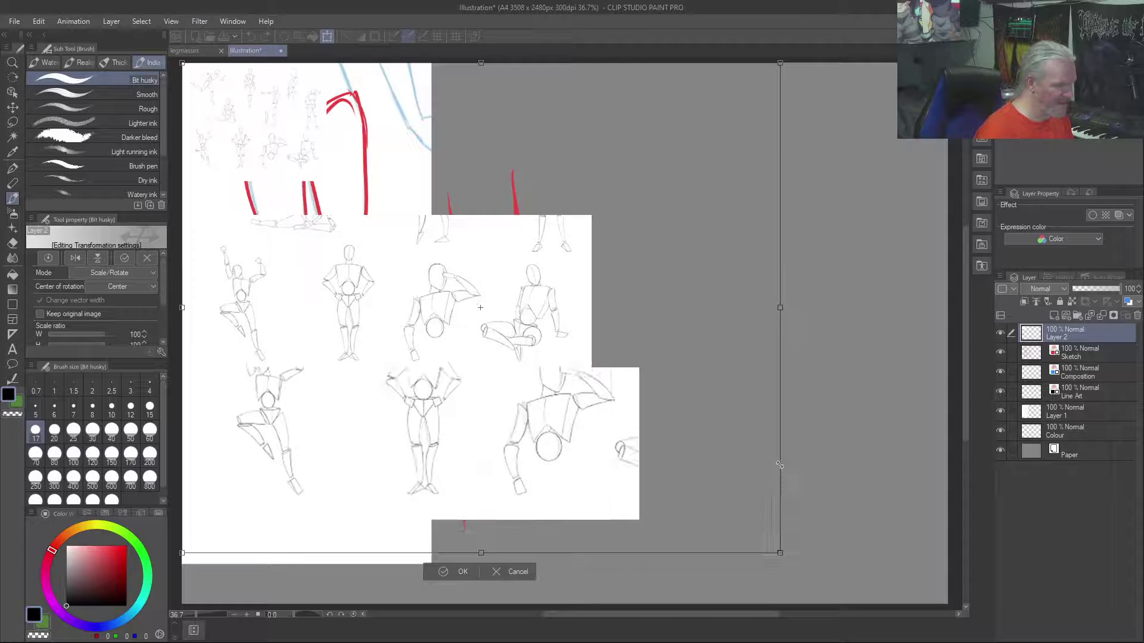
drag(783, 466, 849, 482)
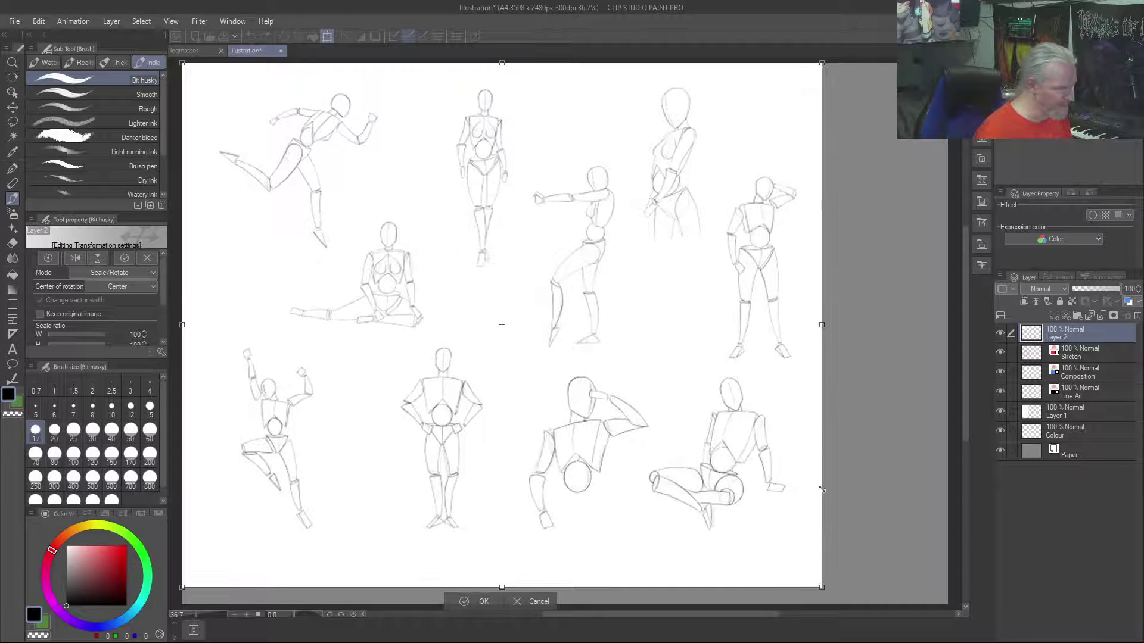
drag(709, 333, 793, 331)
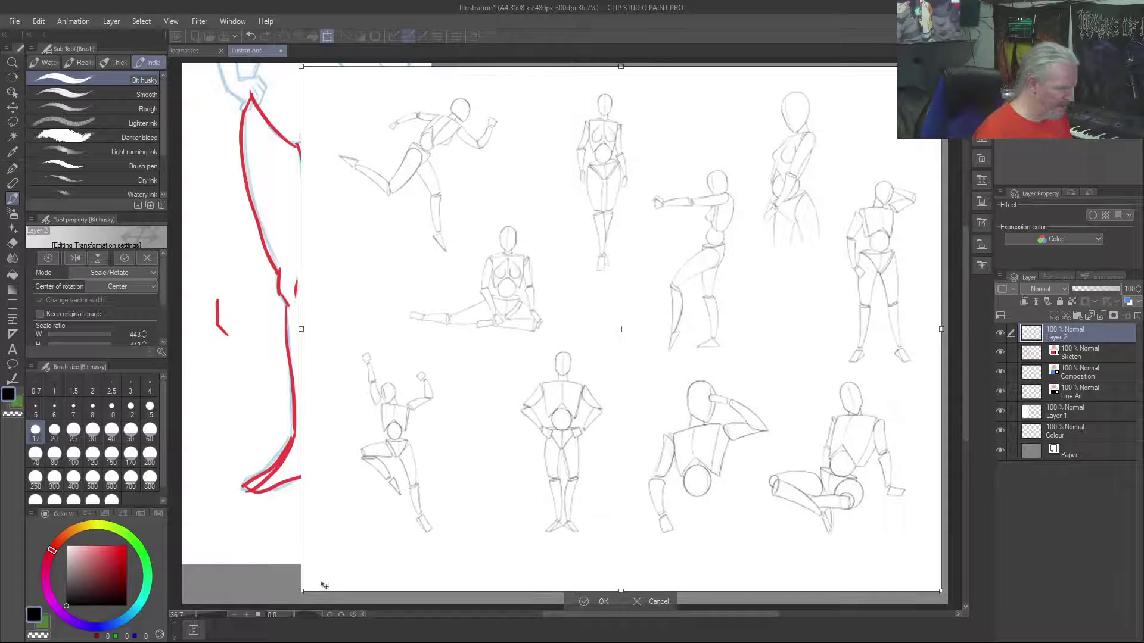
mouse_move(298, 589)
mouse_down()
mouse_move(446, 517)
mouse_move(379, 560)
mouse_up()
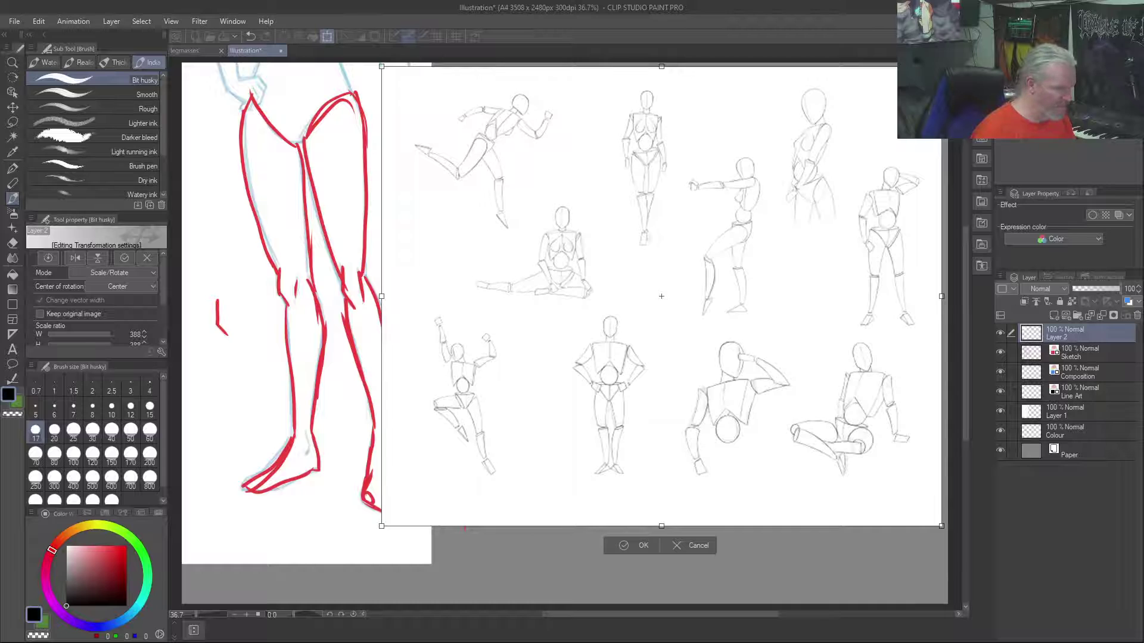
key(Return)
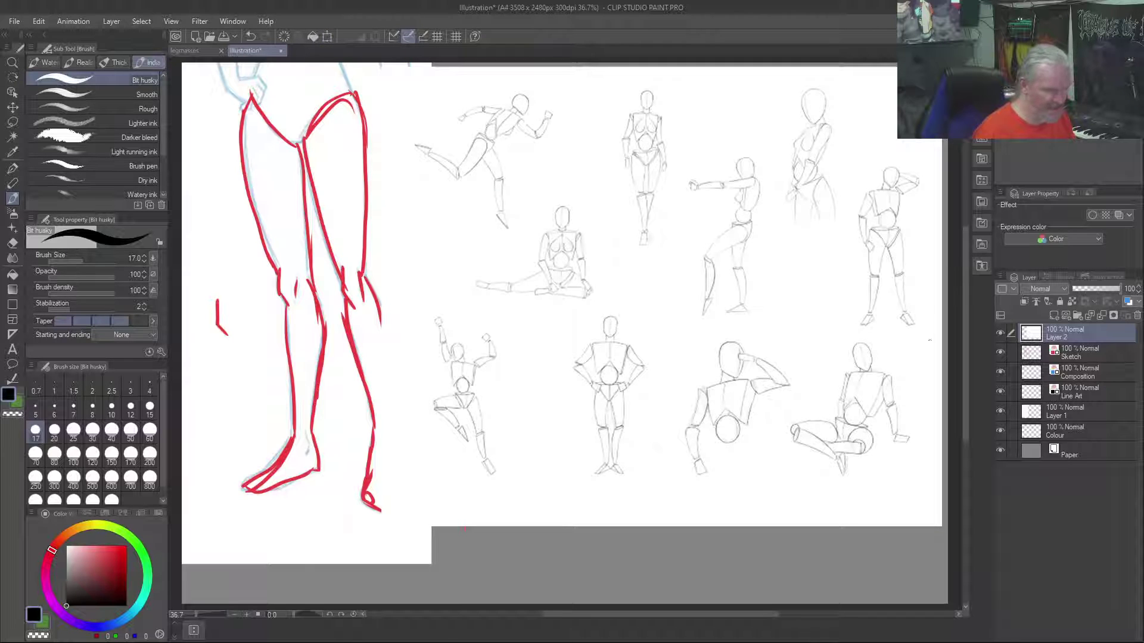
Try the Screen blending mode on the pose sheet layer, Layer 2, and set it to Multiply
right_click(1084, 335)
click(1034, 475)
click(1048, 291)
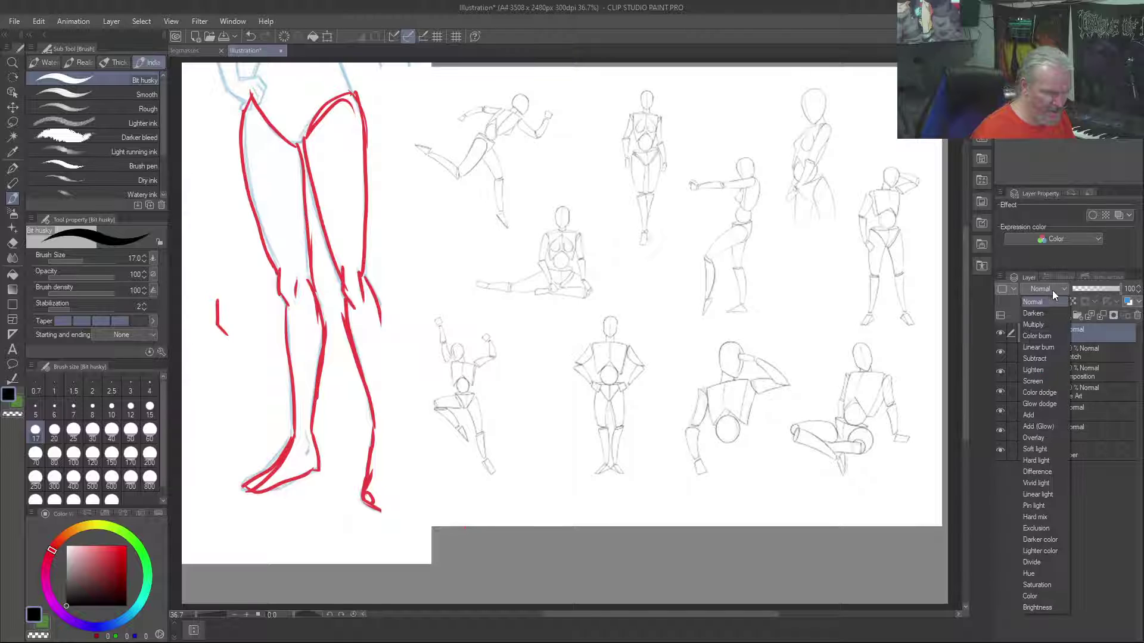
click(1048, 381)
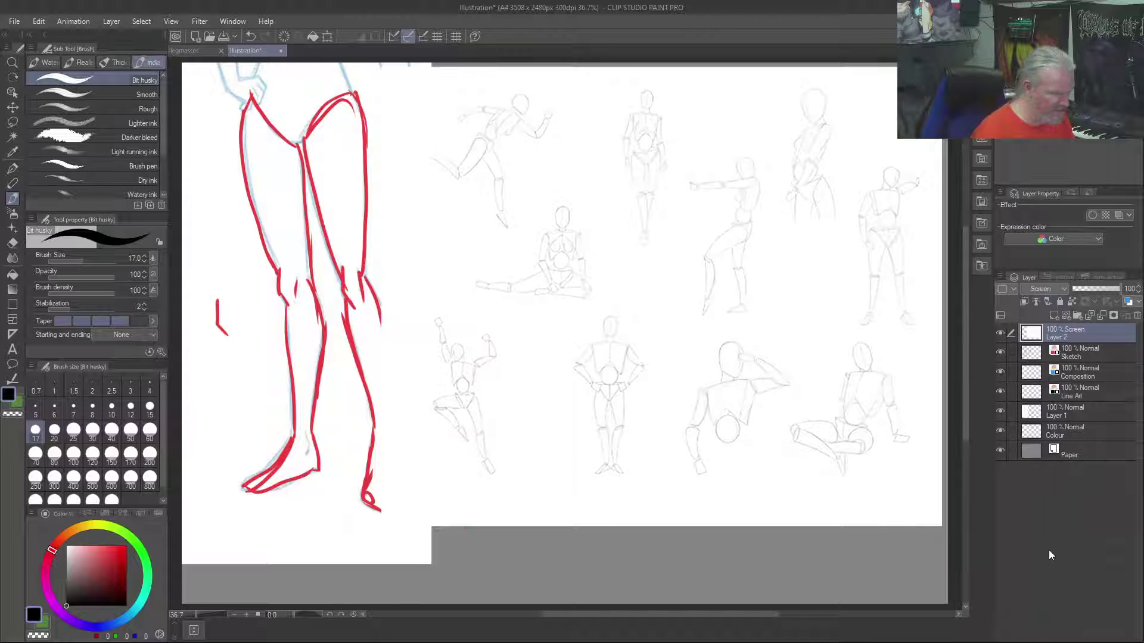
click(1041, 294)
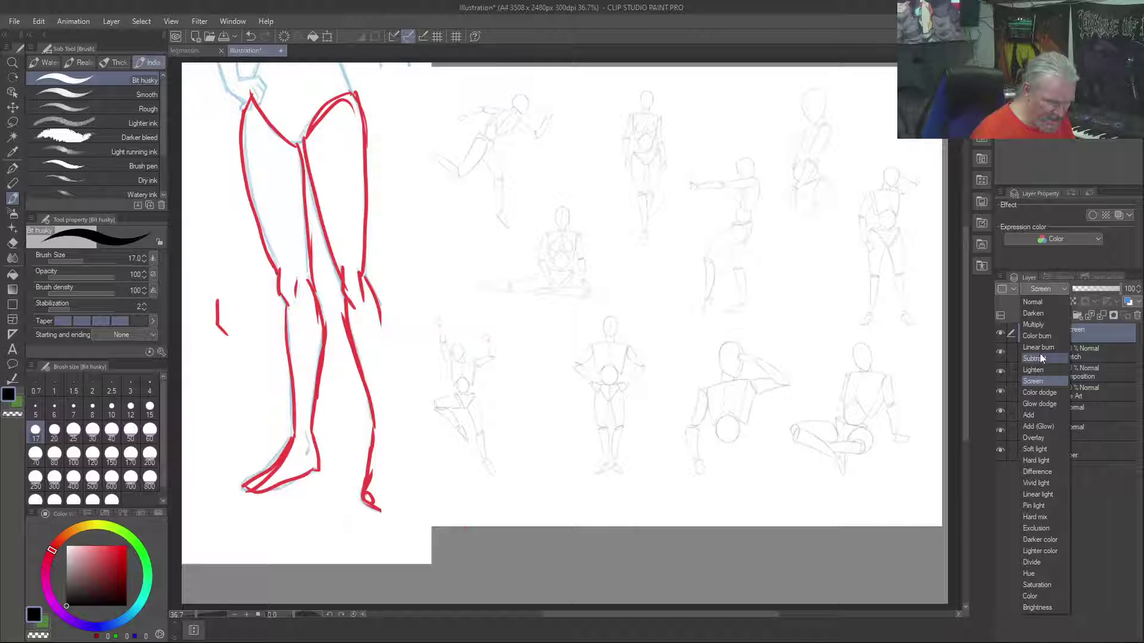
click(1041, 324)
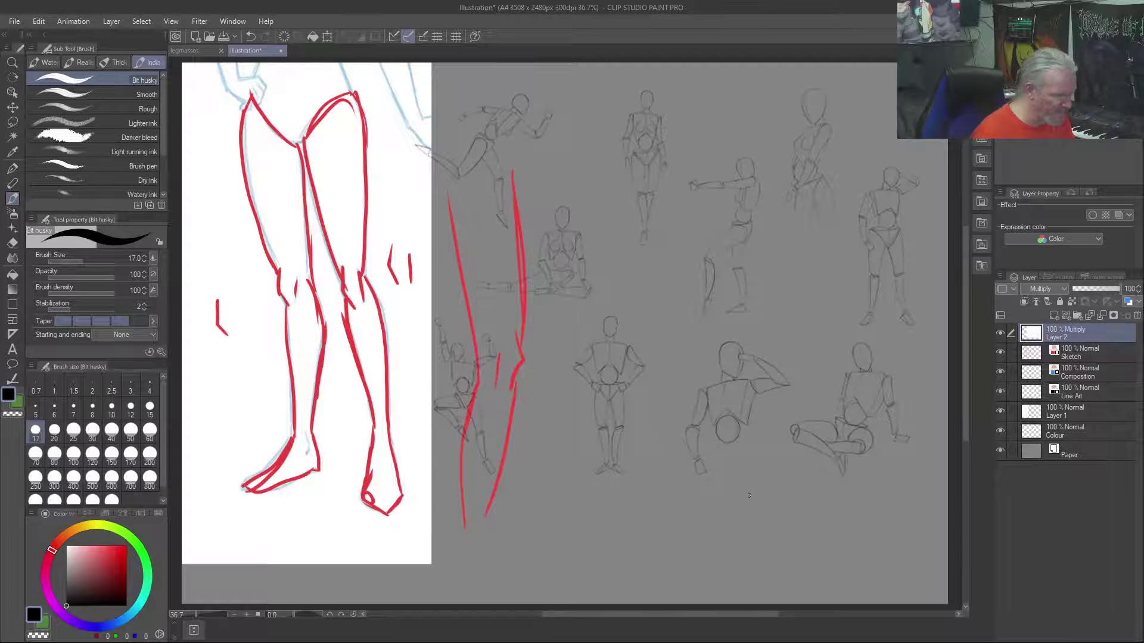
Set the blending mode of the legs reference layer, Layer 1, to Multiply
click(1080, 413)
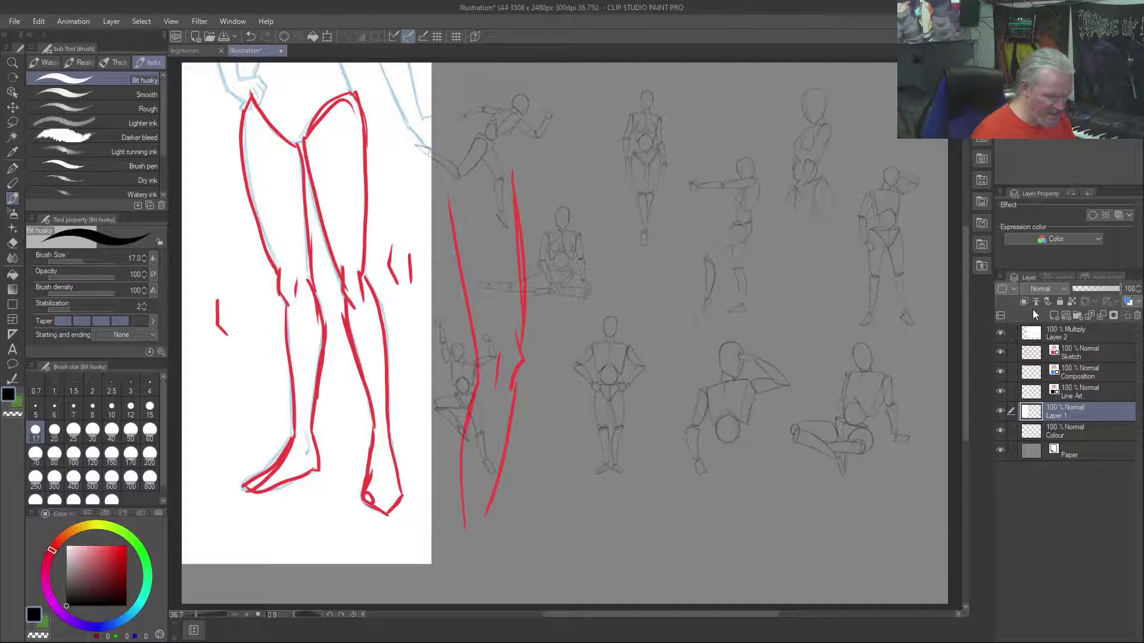
click(1033, 290)
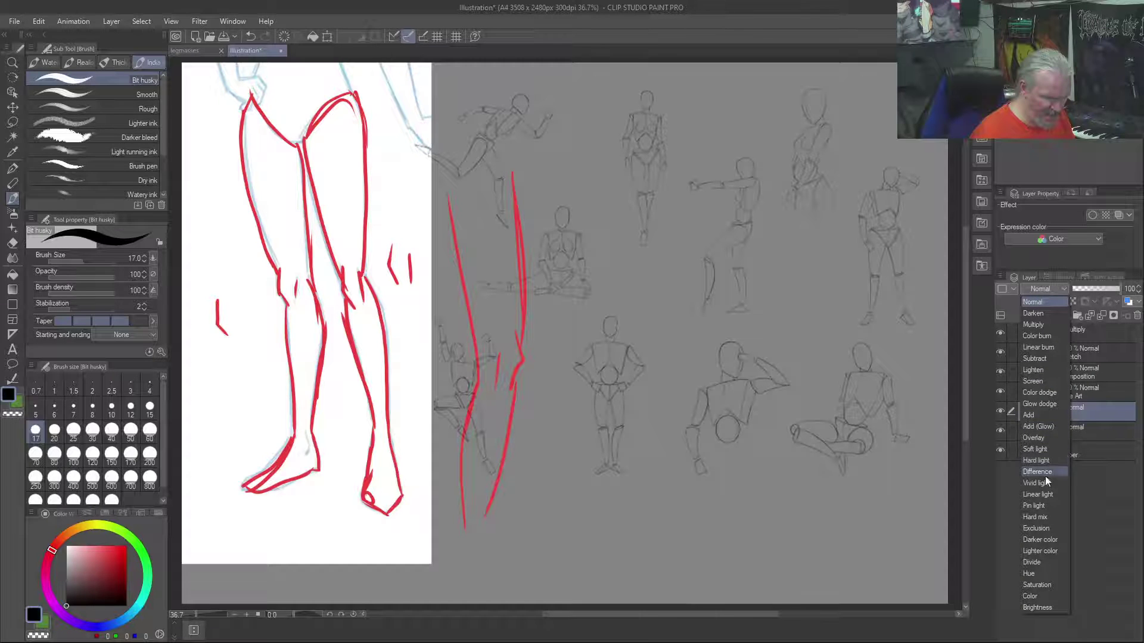
click(1043, 327)
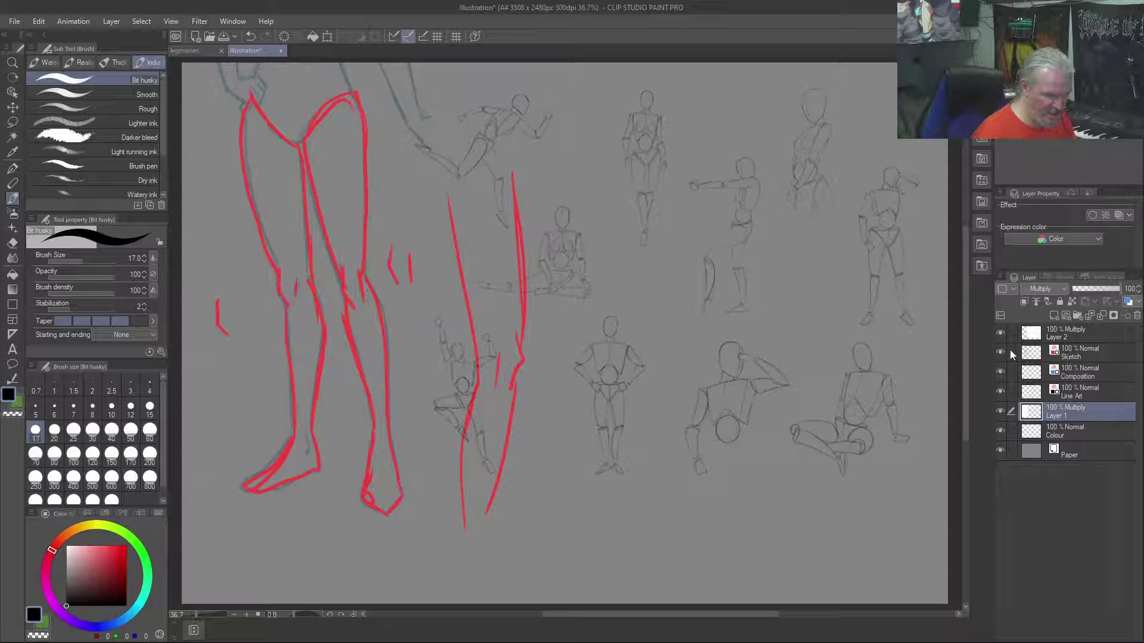
Duplicate the Sketch layer, hide the copy as a backup and clear the red lines from the original Sketch layer
right_click(1064, 350)
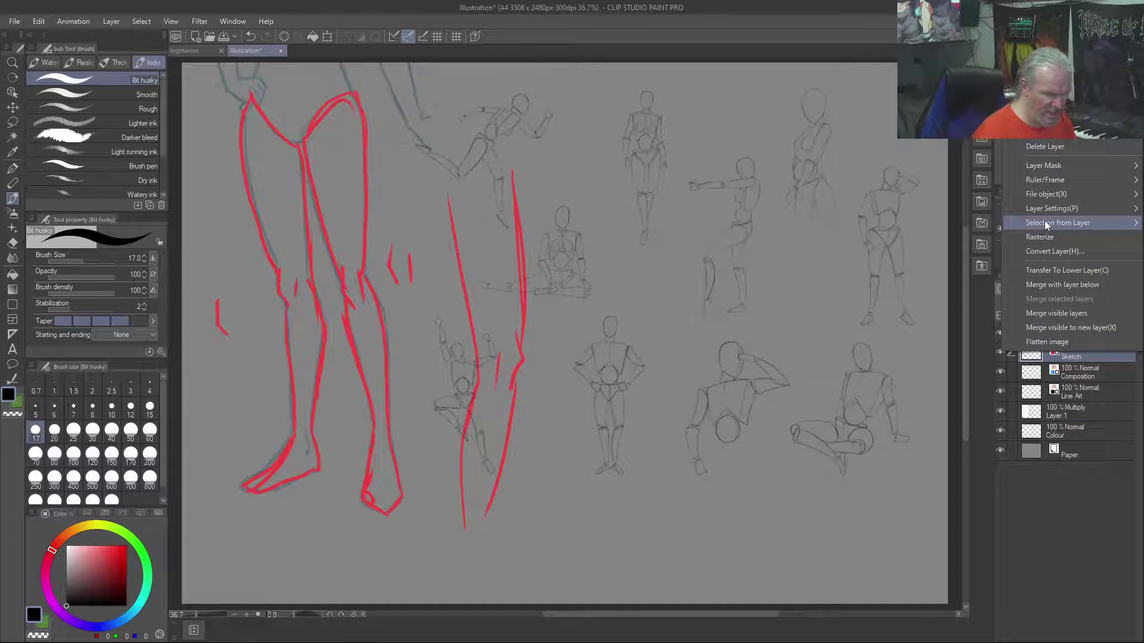
mouse_move(1057, 223)
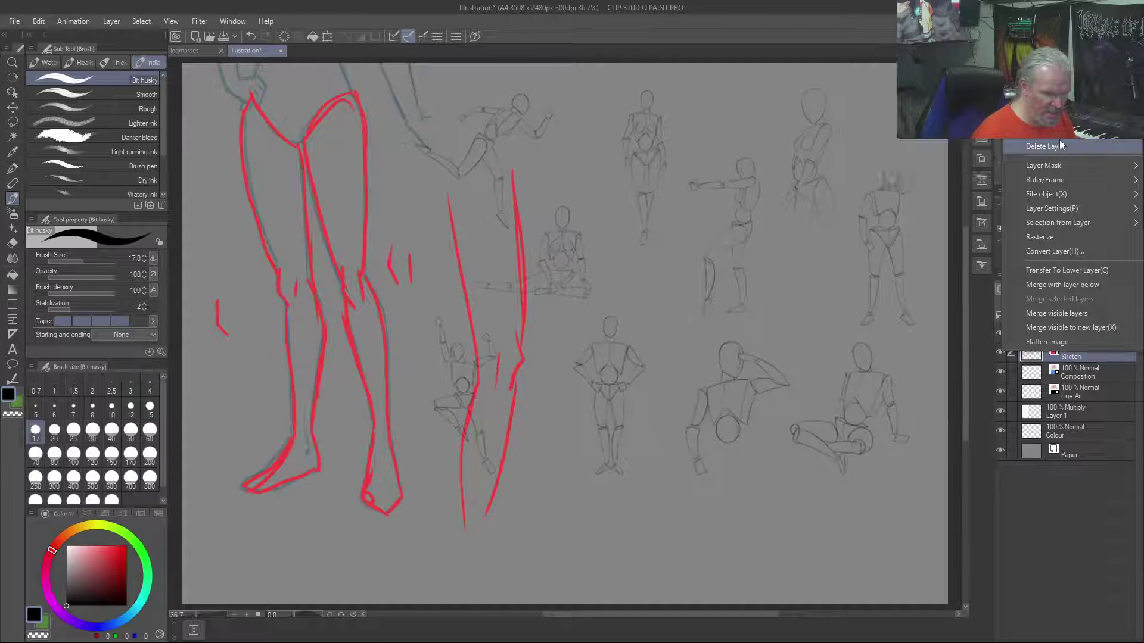
click(1048, 132)
click(1000, 352)
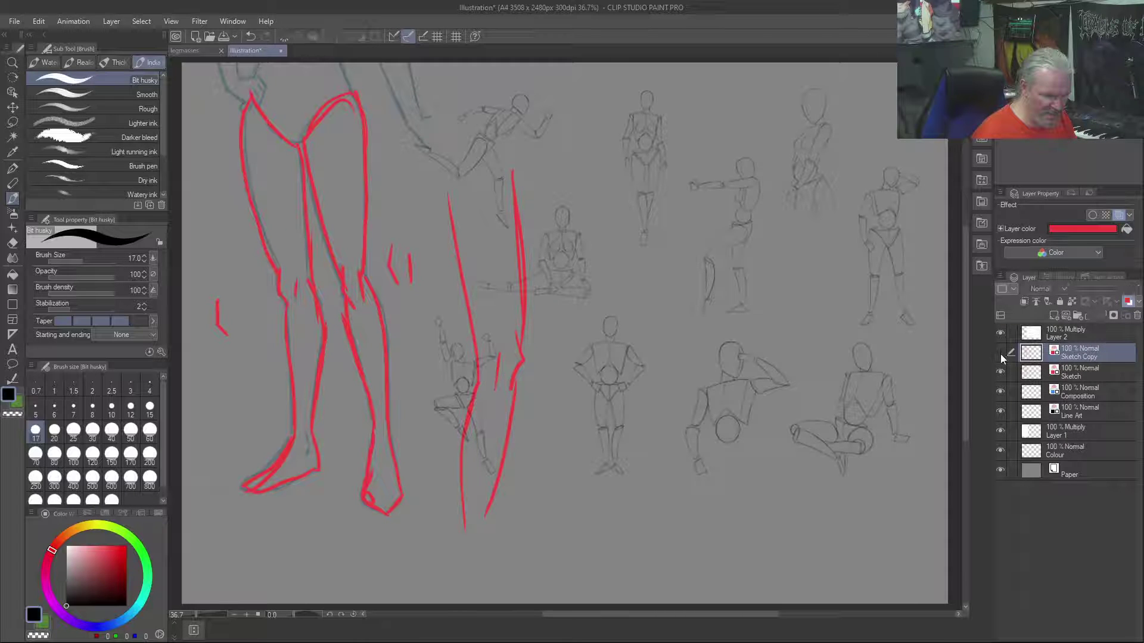
click(1066, 373)
key(Delete)
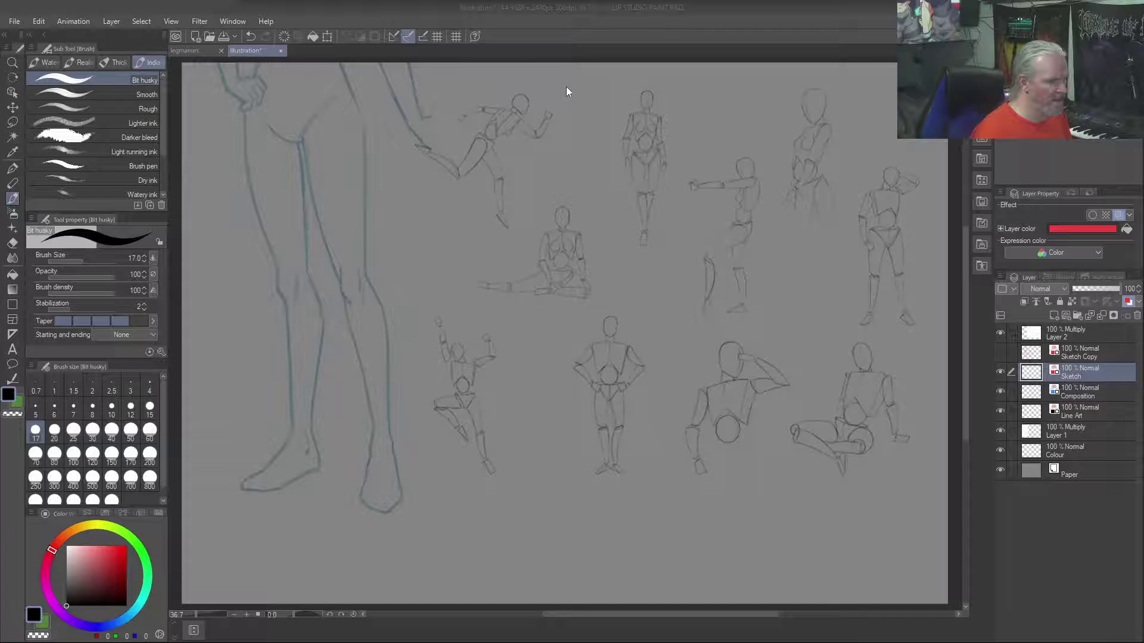
Paste another copied reference image as a new layer above the Sketch layer
key(ctrl+v)
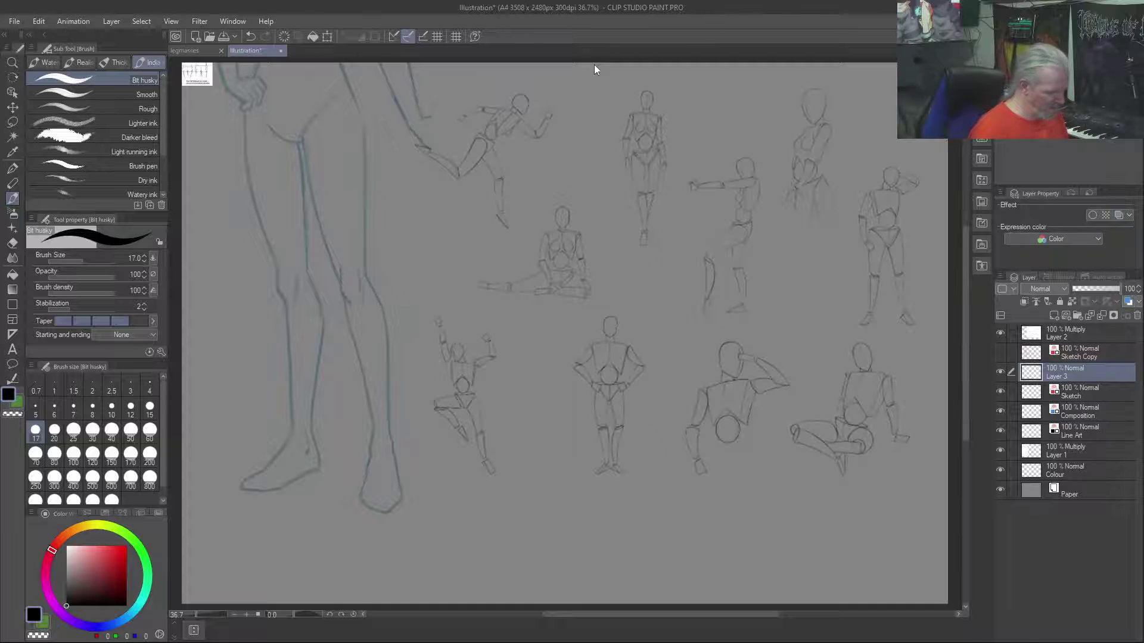
Enlarge the pasted rear-view hip comparison to a 600 scale ratio and place it in the page's lower-right corner
key(ctrl+t)
drag(213, 86, 482, 290)
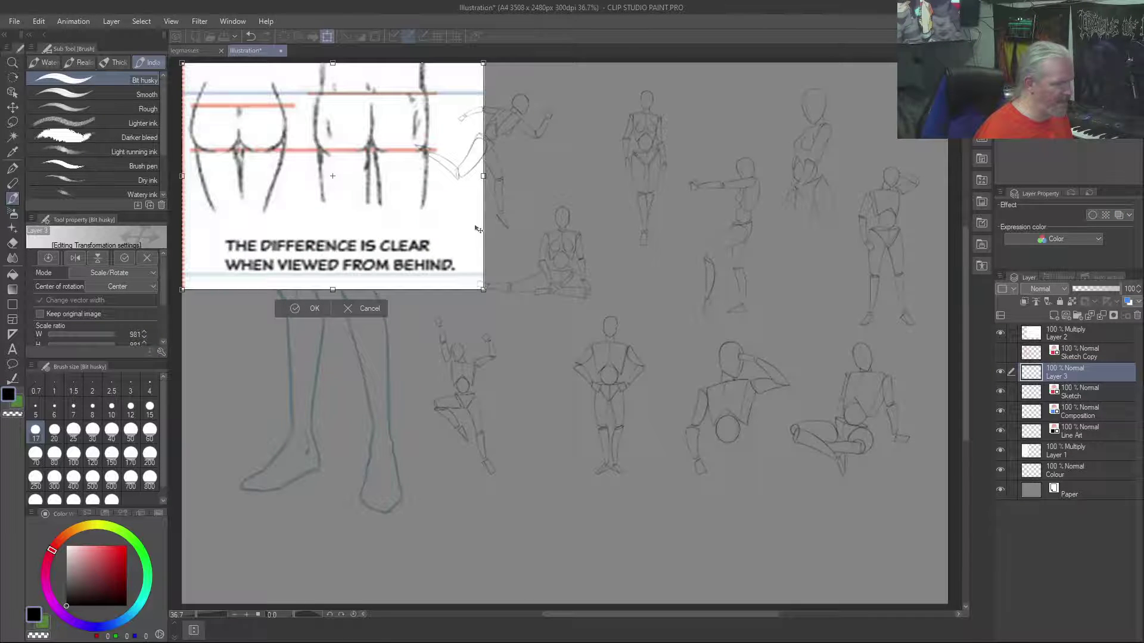
drag(296, 217, 342, 519)
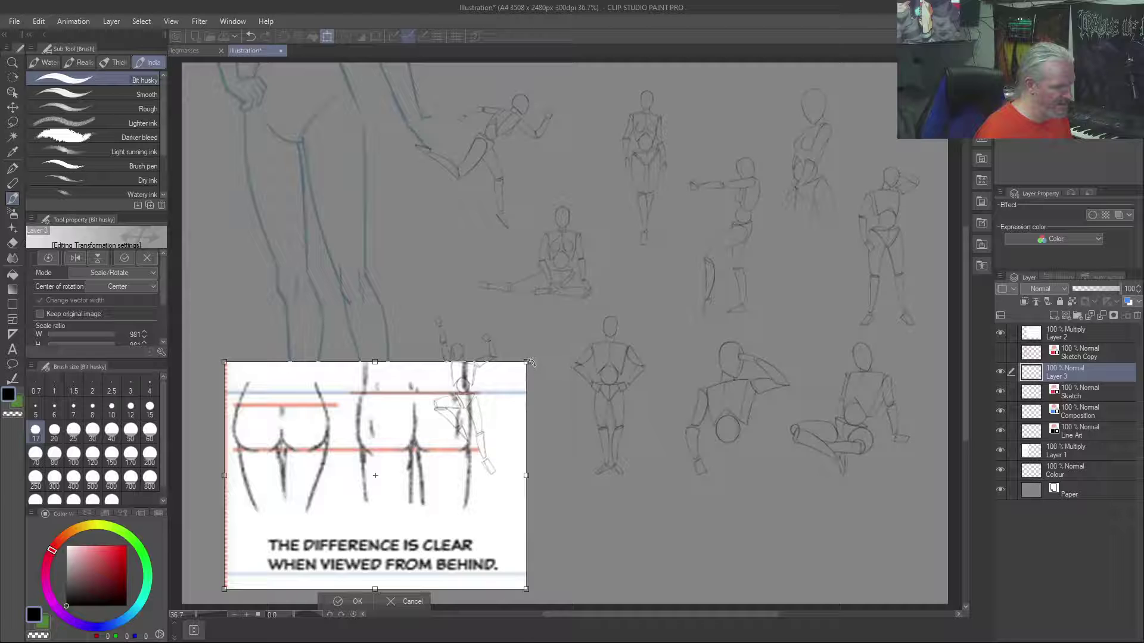
drag(526, 362, 435, 458)
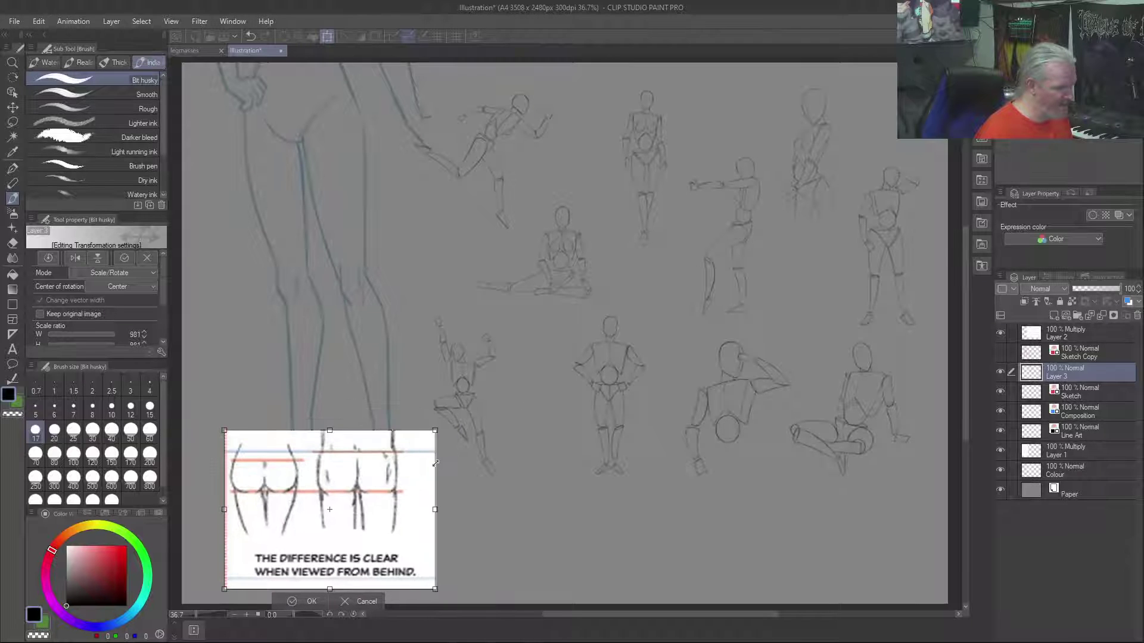
drag(417, 513, 707, 523)
drag(725, 441, 697, 461)
drag(676, 521, 930, 519)
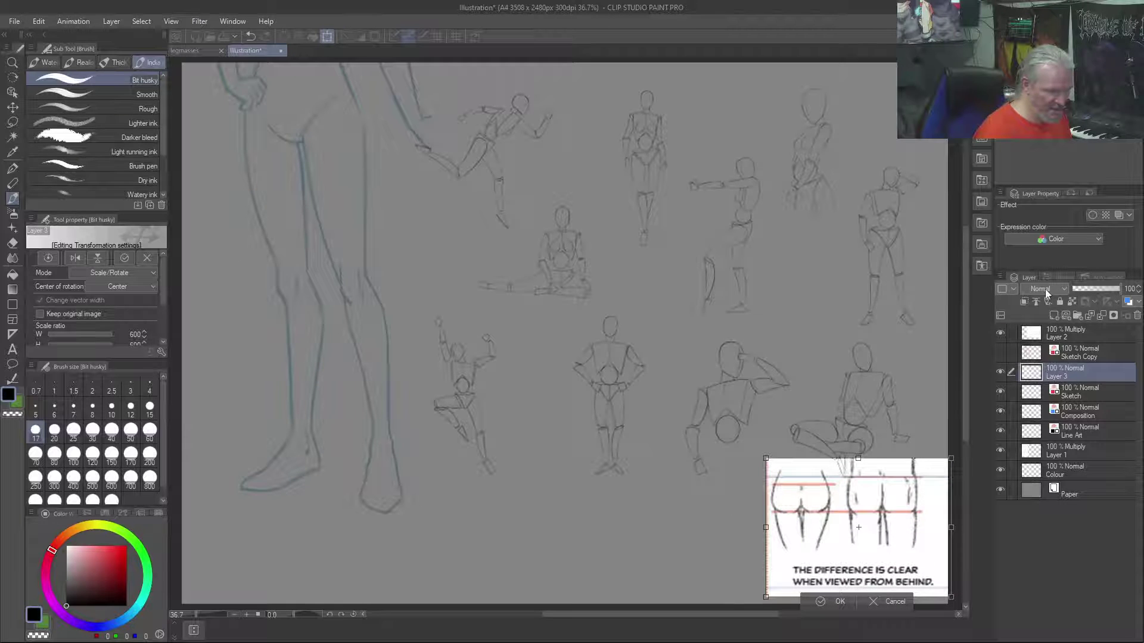
Apply the transformation and set Layer 3's blending mode to Multiply
click(1044, 288)
click(1044, 290)
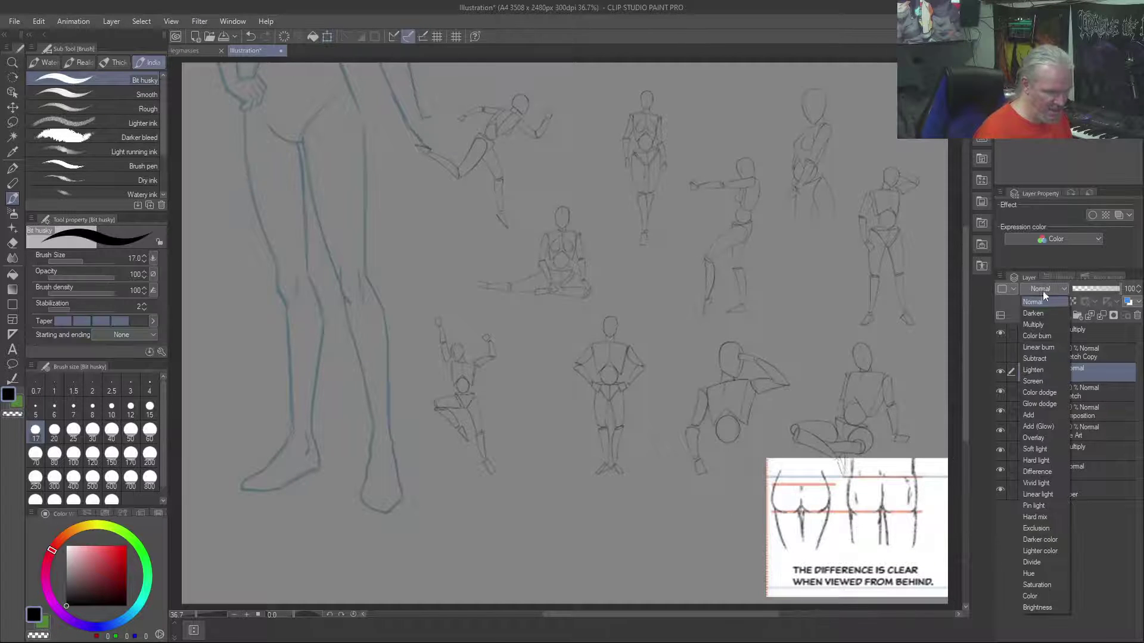
click(1039, 324)
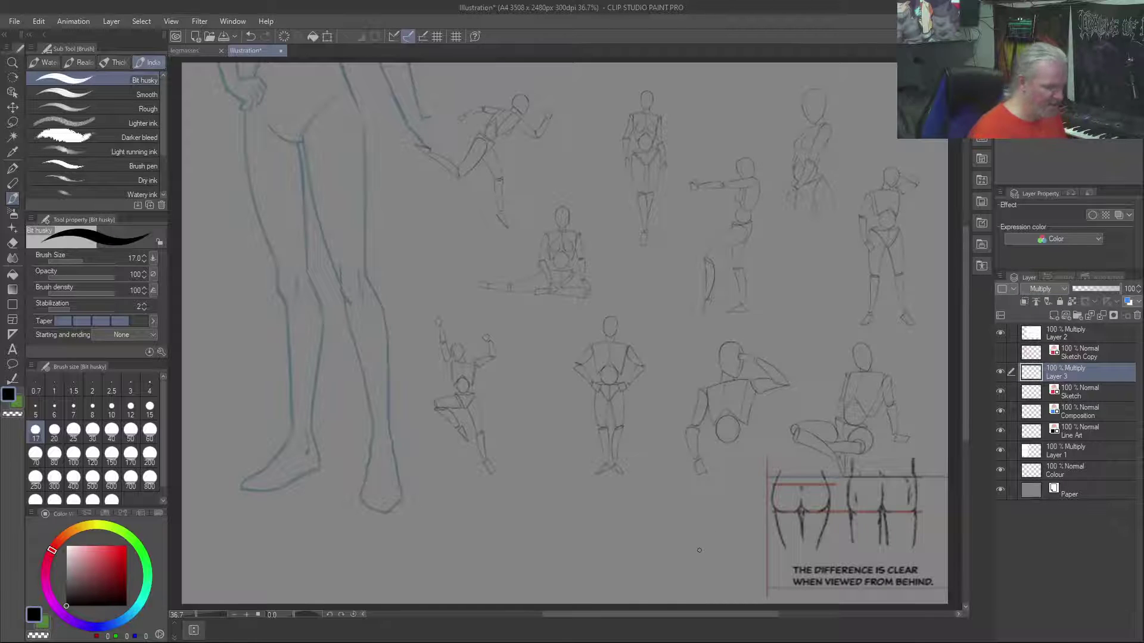
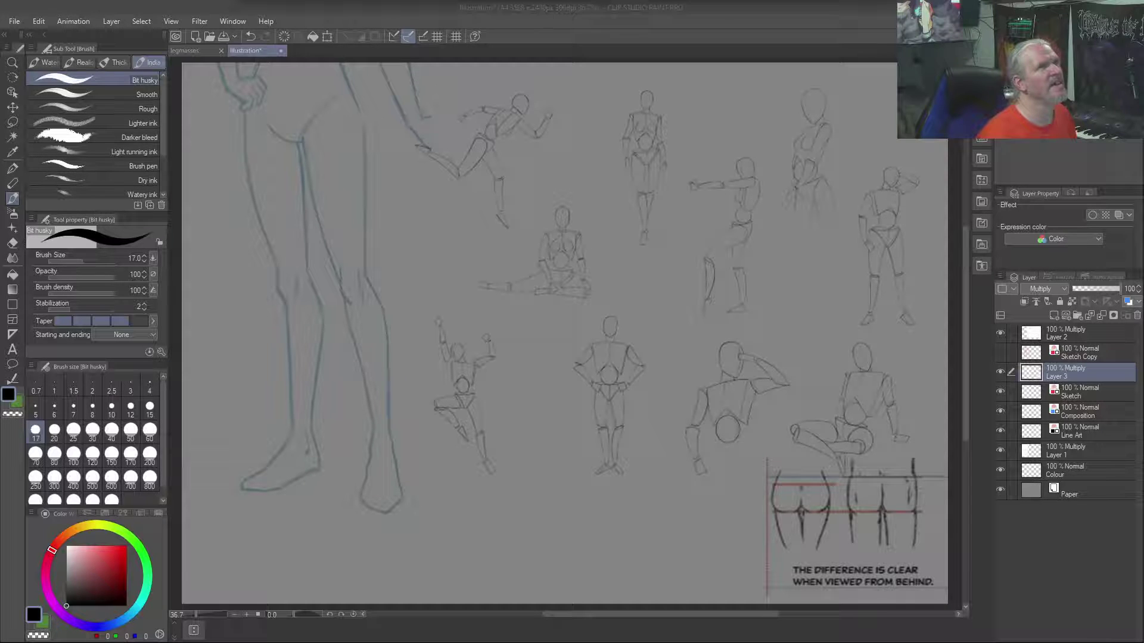
Bring in the anime leg reference image from outside and enlarge it to a 532 scale ratio over the page's left side
key(alt+Tab)
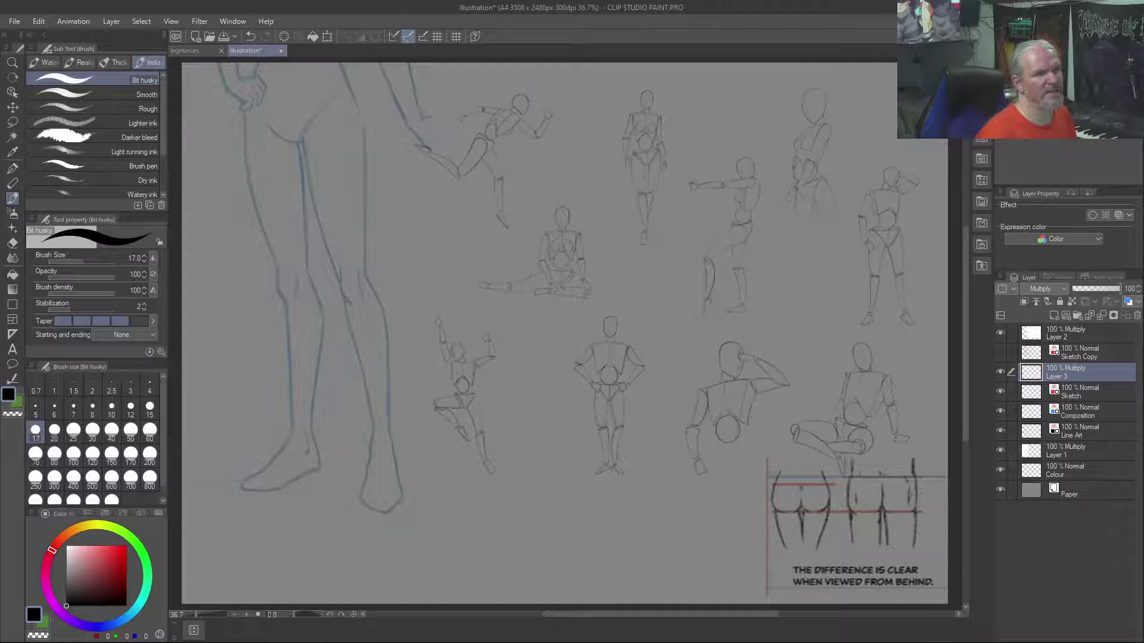
key(alt+Tab)
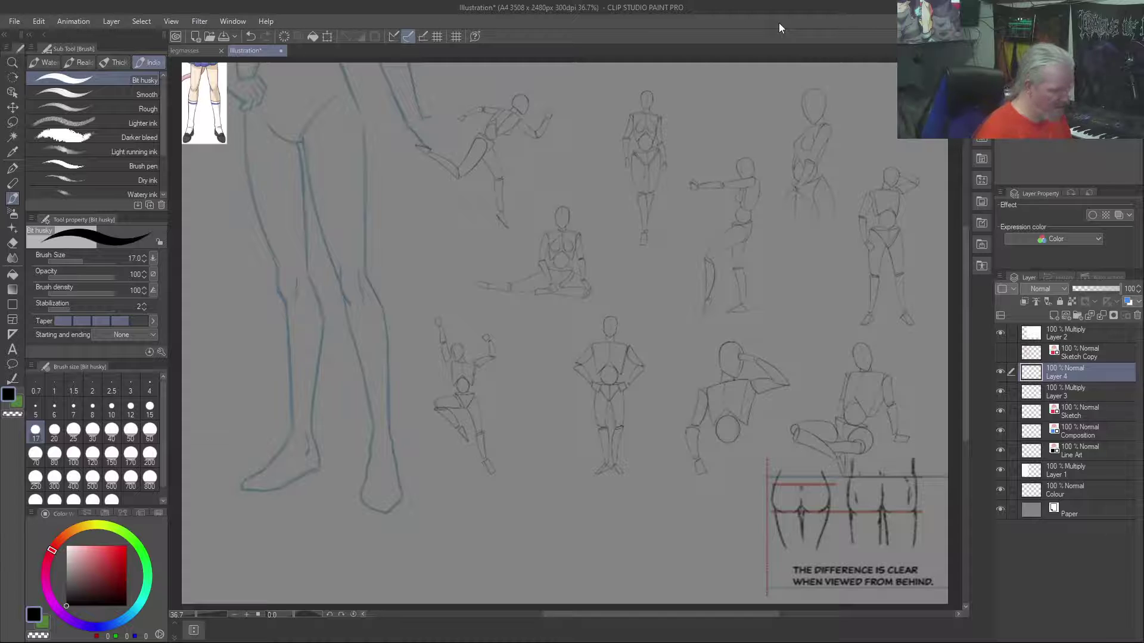
key(ctrl+t)
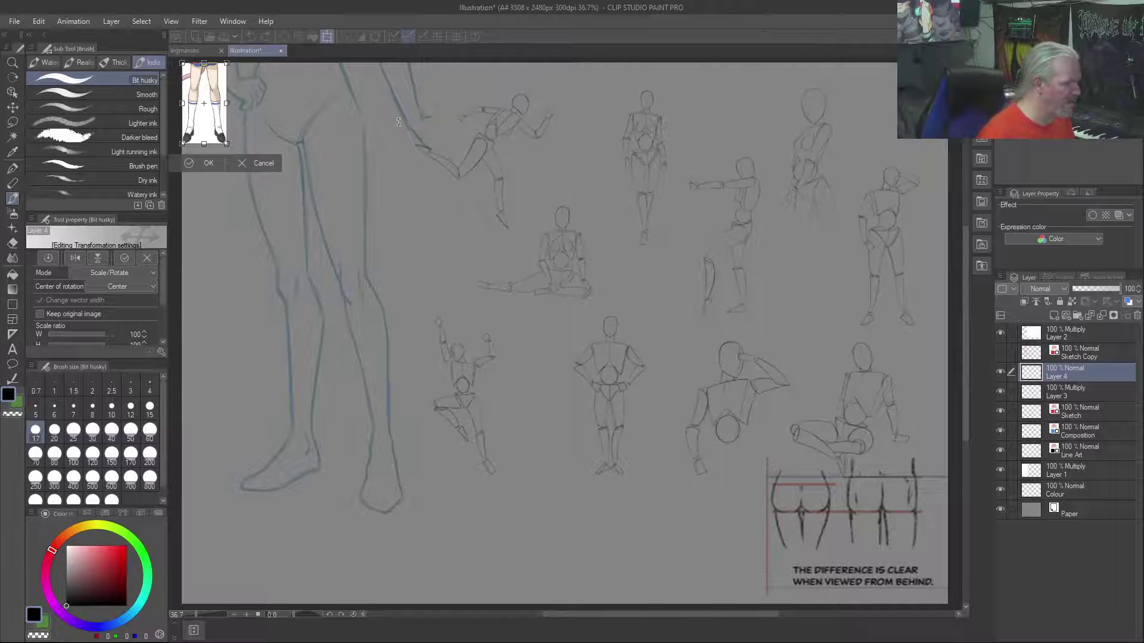
drag(227, 145, 471, 495)
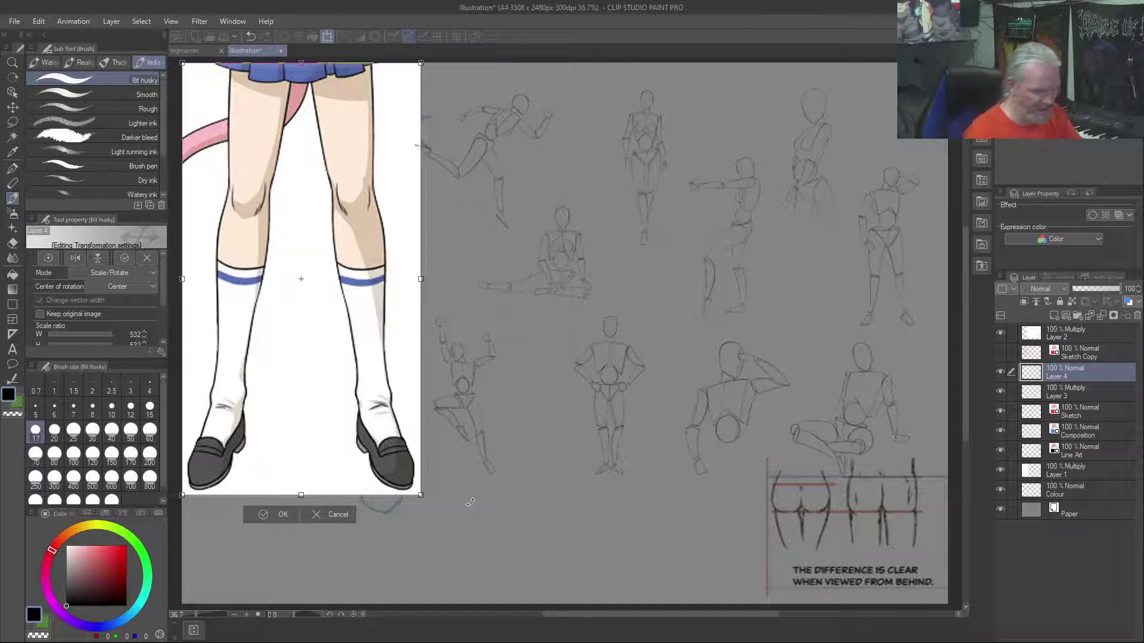
click(1095, 356)
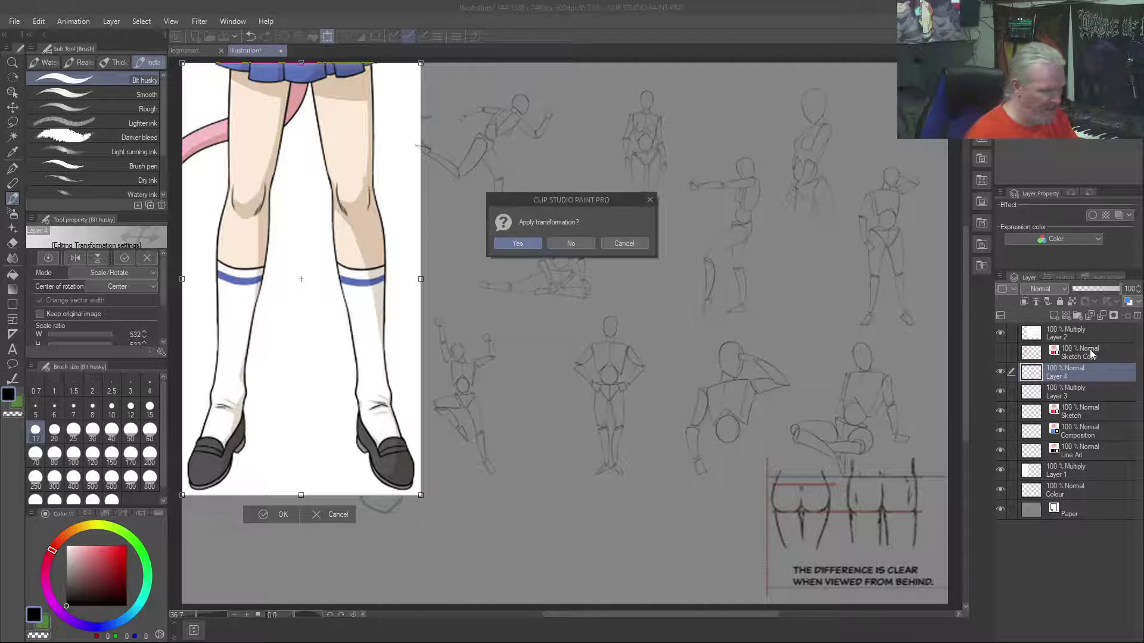
click(517, 243)
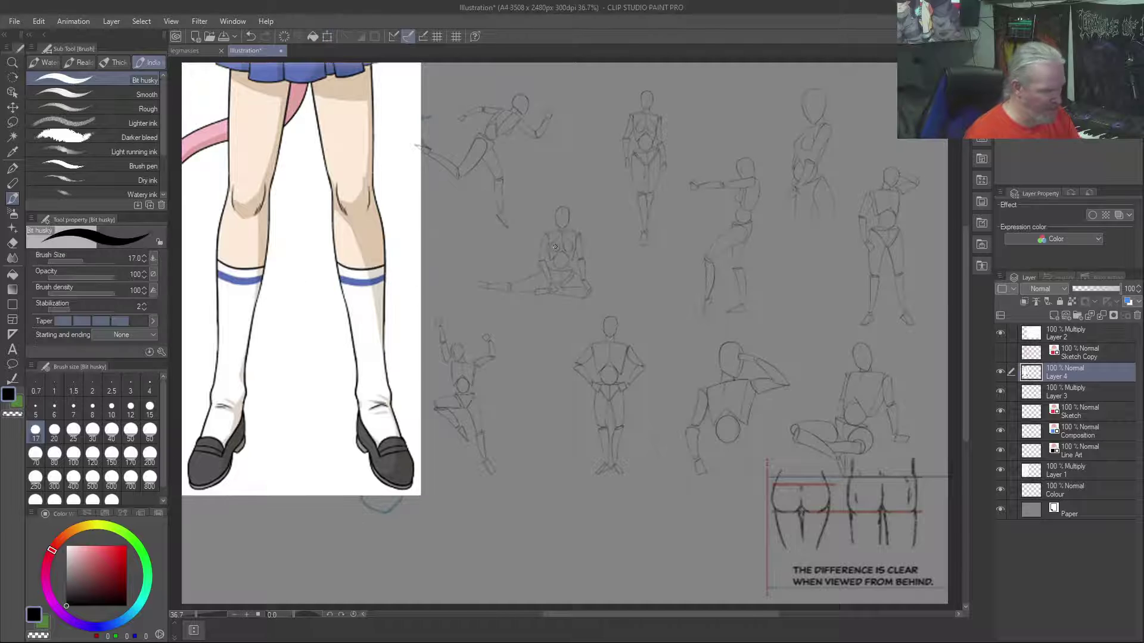
Move the Sketch layer directly above Layer 4 and return to the Bit husky brush, undoing the stray fill
click(1096, 357)
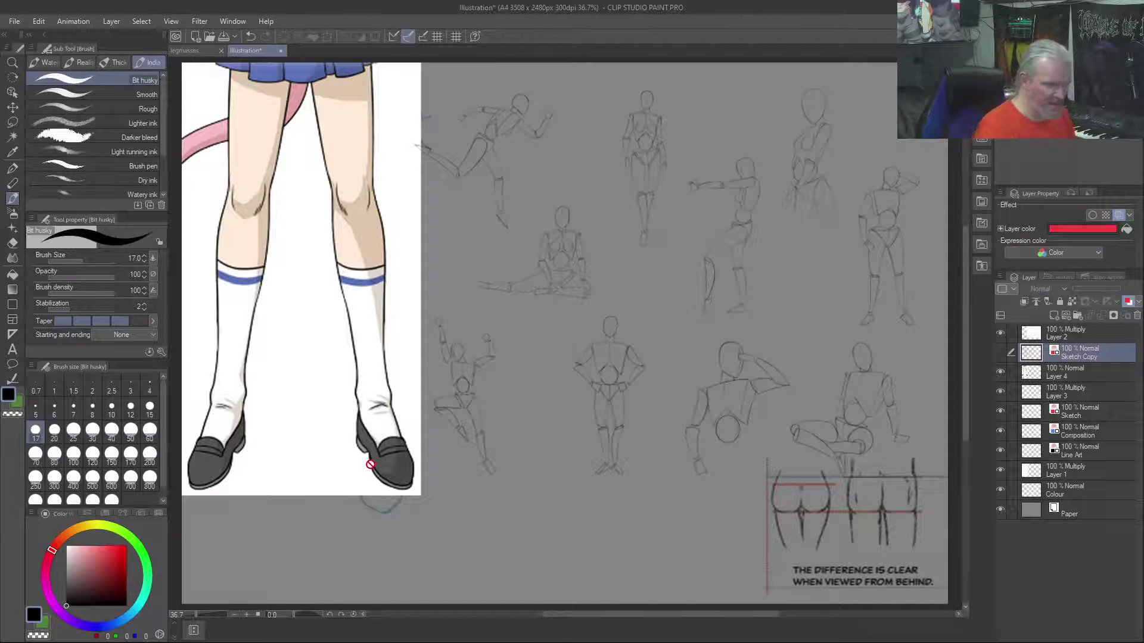
key(g)
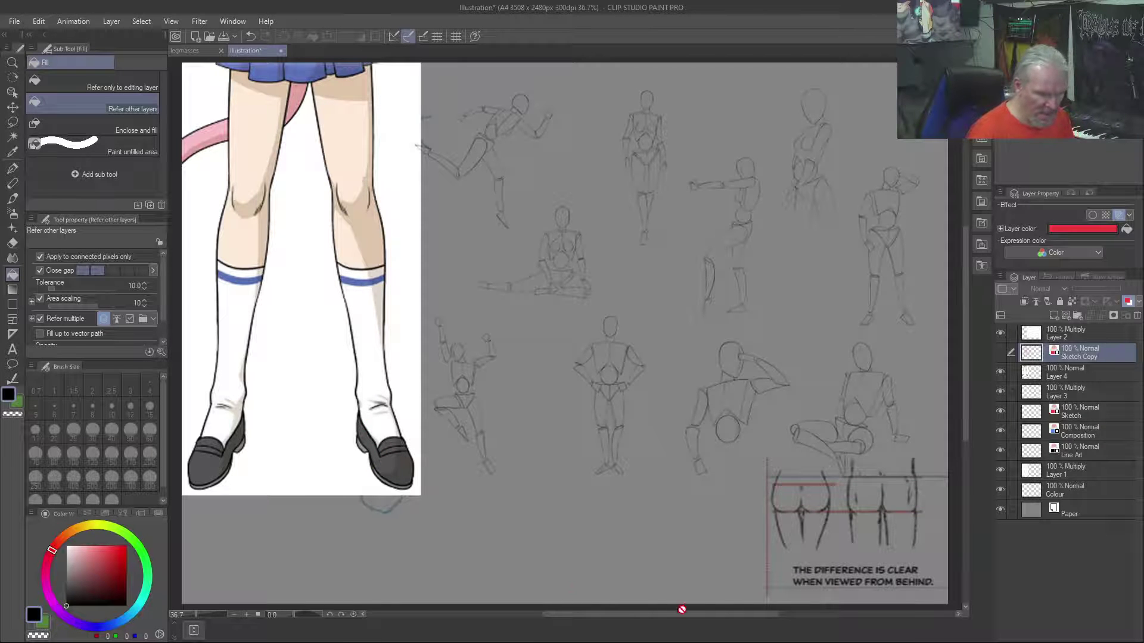
drag(1072, 418, 1065, 369)
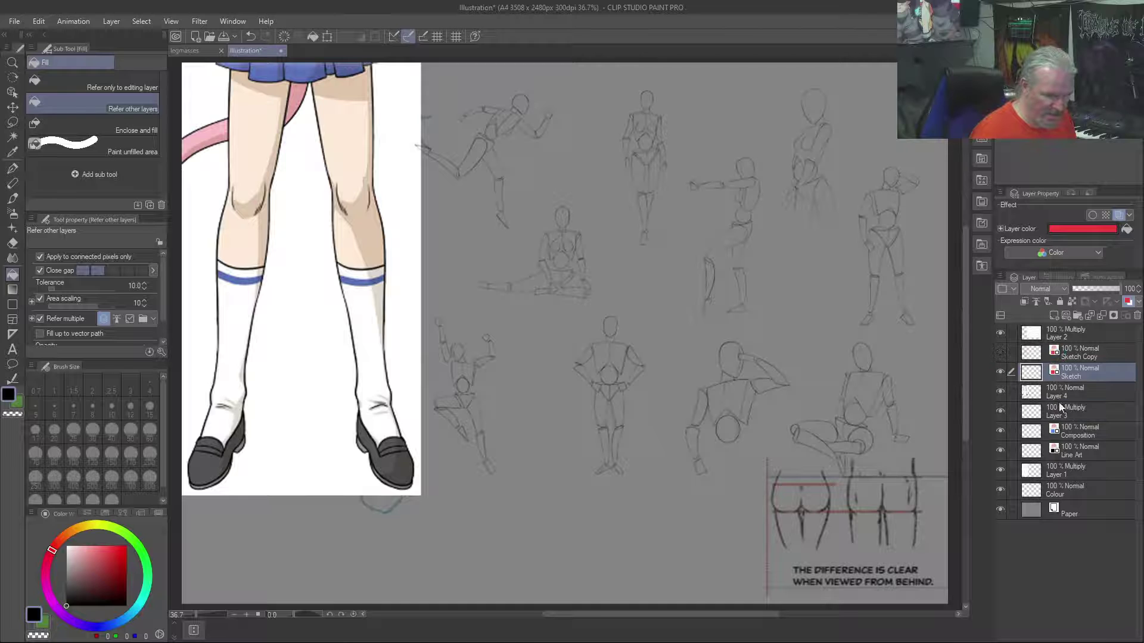
click(361, 422)
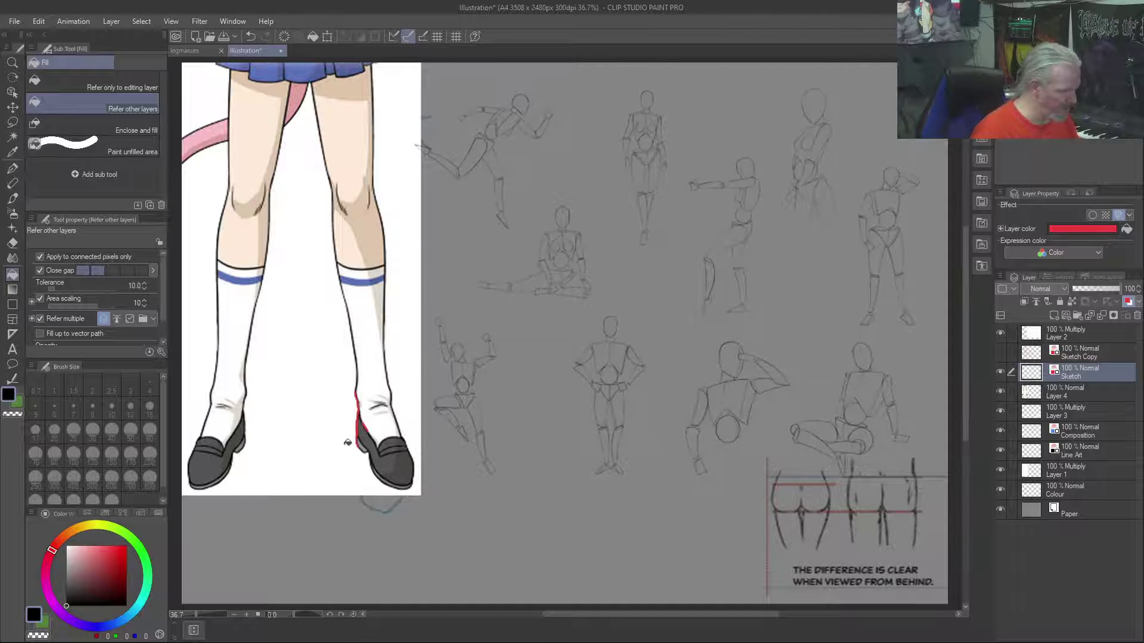
key(ctrl+z)
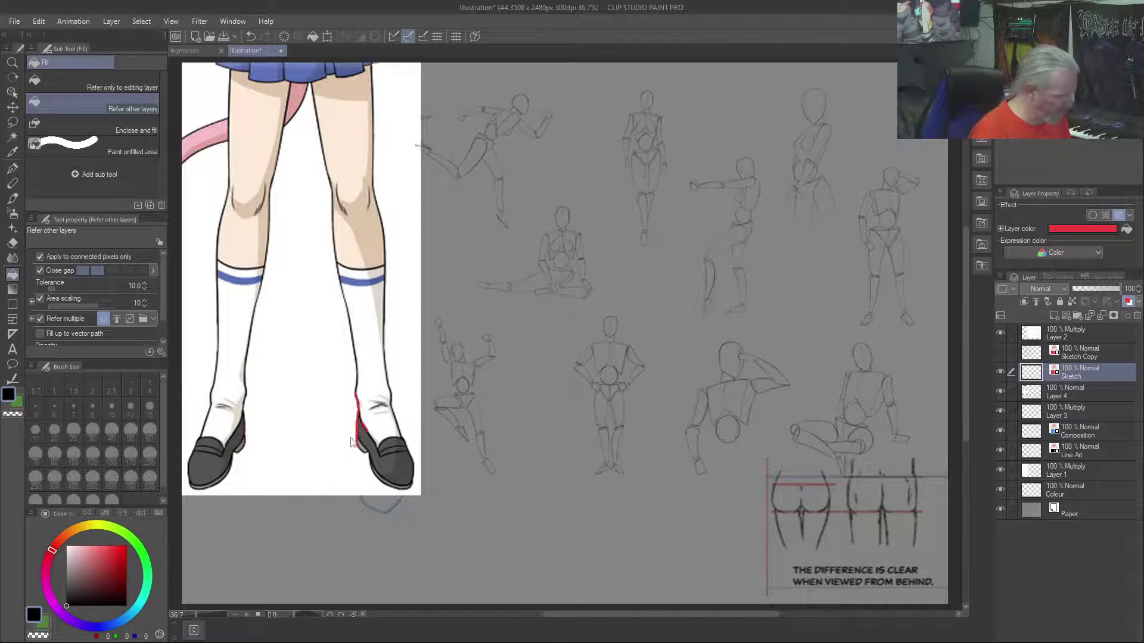
key(b)
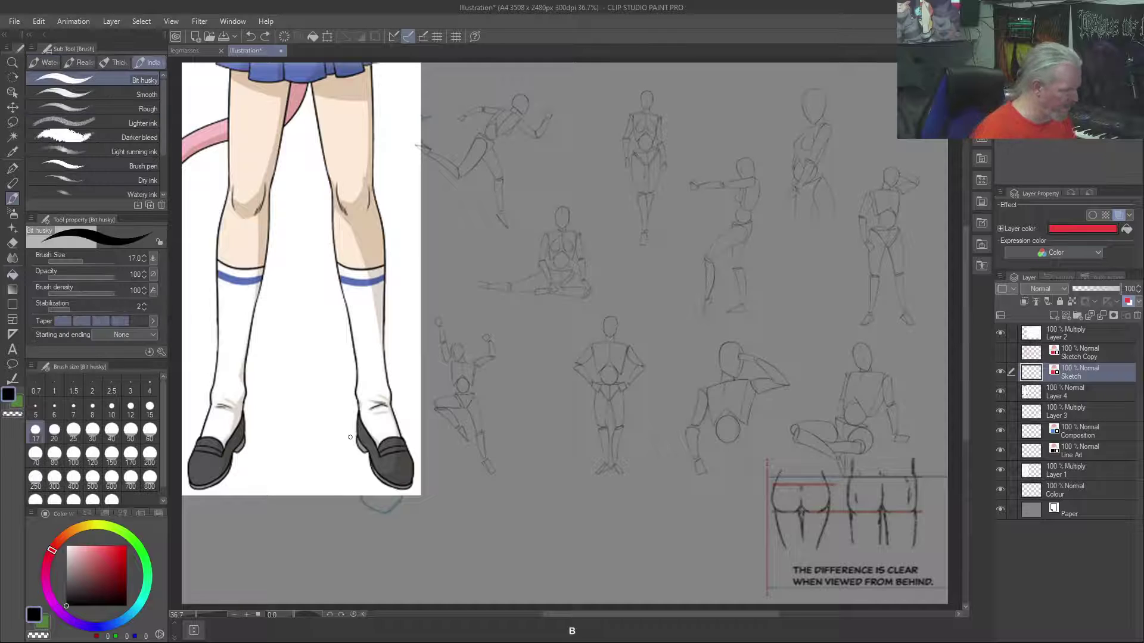
Mark the direction of both feet and circle both knees on the leg reference, and clear the marks
drag(367, 421, 406, 487)
drag(228, 427, 197, 494)
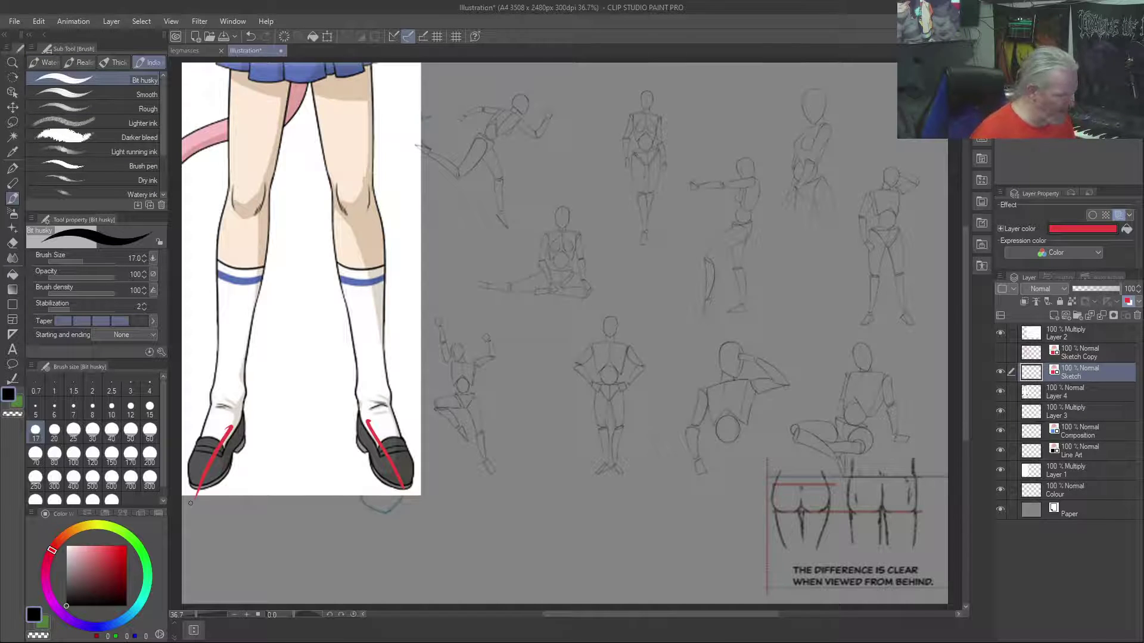
mouse_move(345, 192)
mouse_down()
mouse_move(373, 205)
mouse_move(322, 188)
mouse_move(256, 218)
mouse_move(230, 202)
mouse_move(244, 183)
mouse_move(234, 190)
mouse_up()
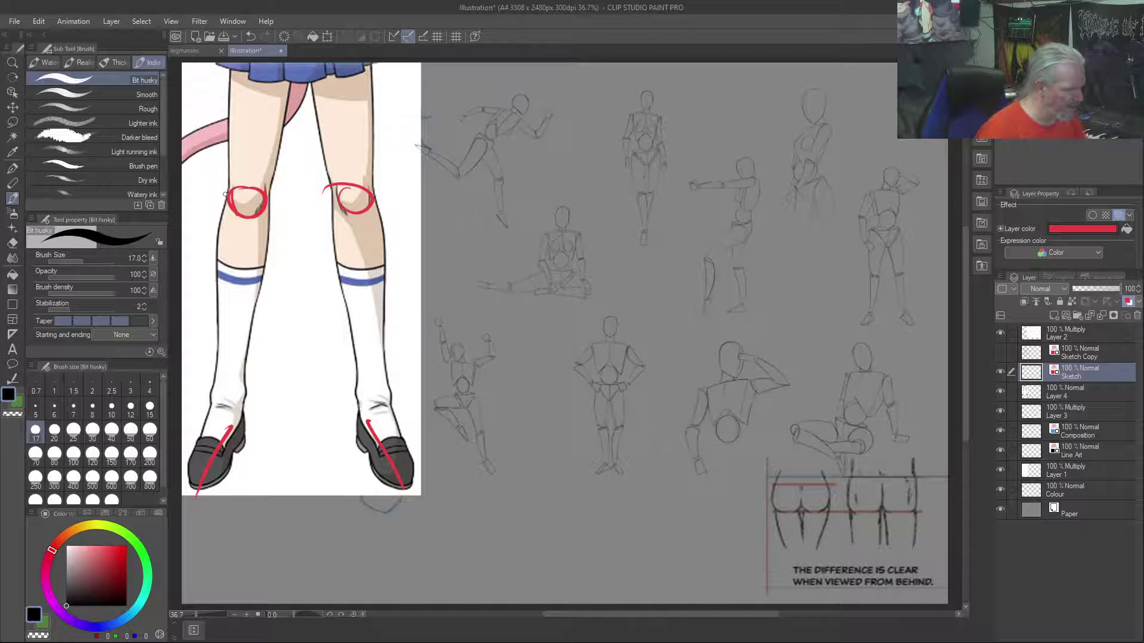
key(Delete)
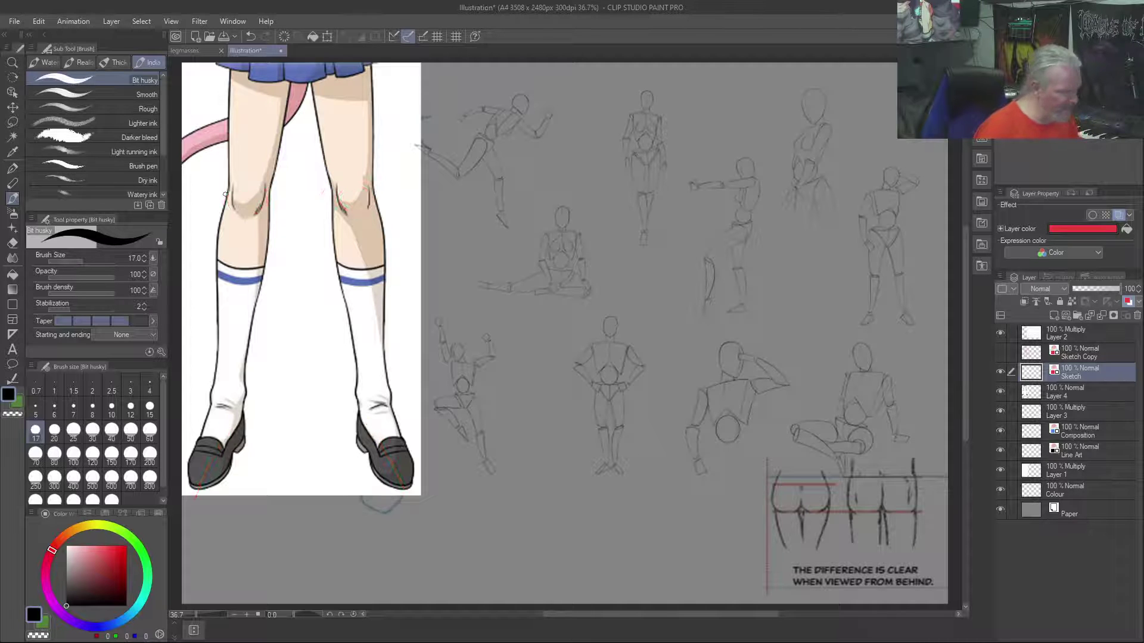
Sketch the kneecap, shin and outer thigh lines over the reference's right-hand leg, and clear them
mouse_move(337, 183)
mouse_down()
mouse_move(341, 206)
mouse_move(367, 206)
mouse_move(352, 200)
mouse_move(376, 168)
mouse_up()
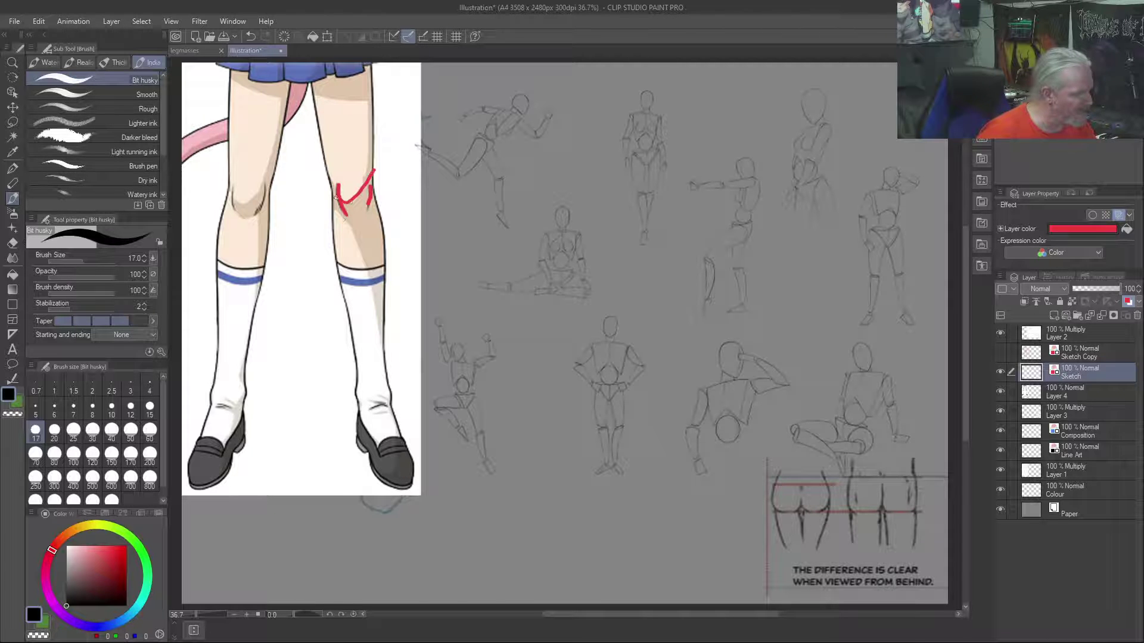
drag(331, 203, 385, 331)
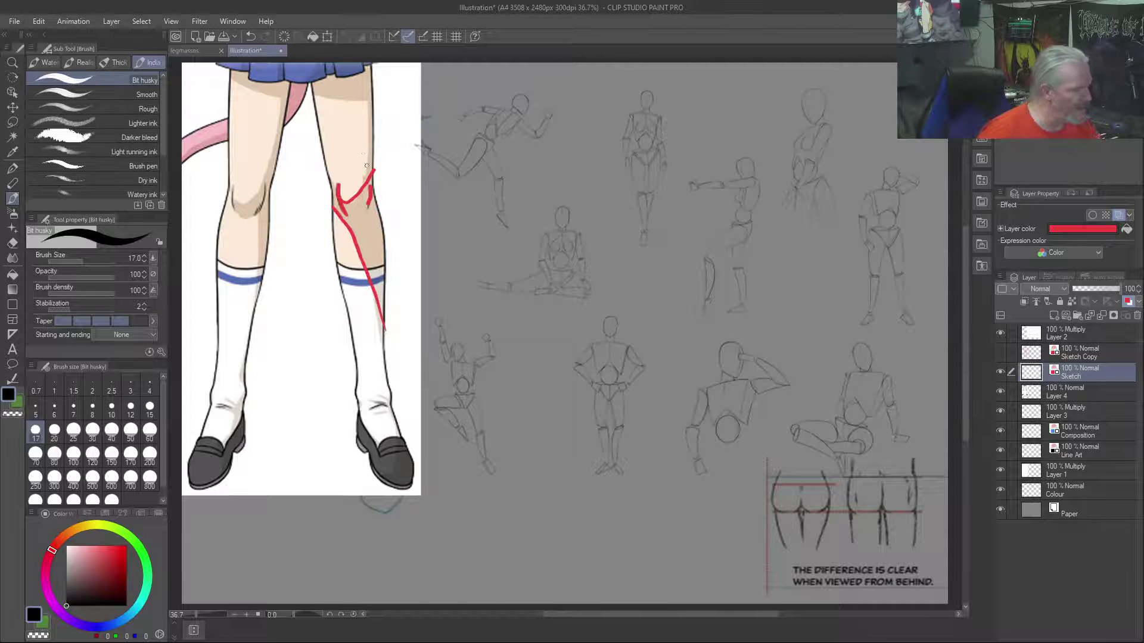
drag(368, 101, 364, 178)
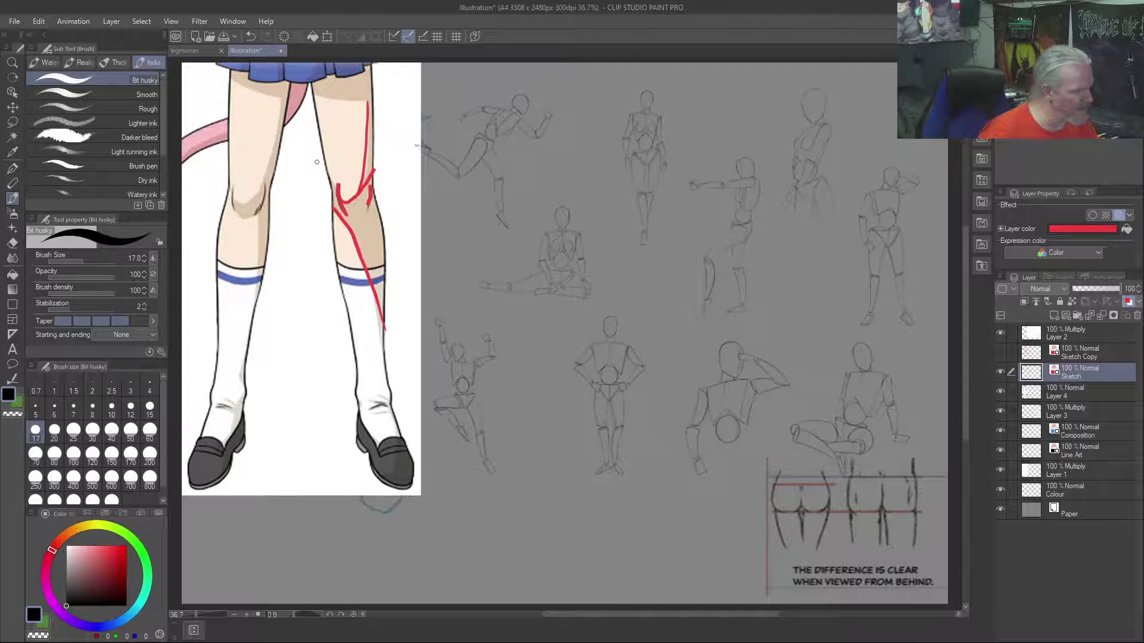
key(Delete)
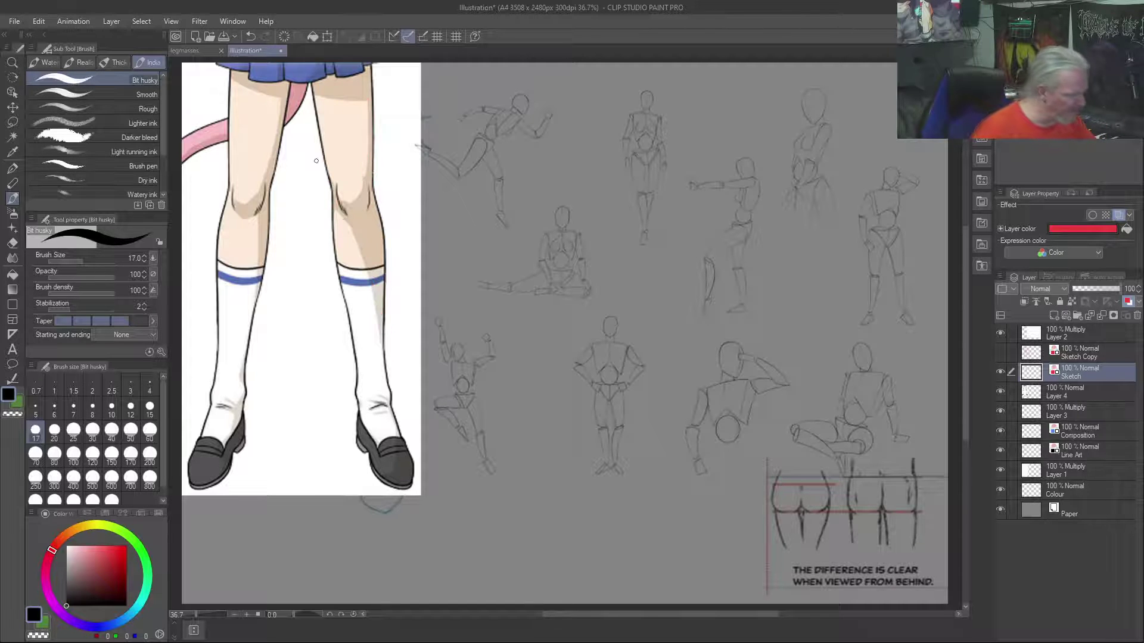
Trace the inner edges of both shoes and the full outline of the left-hand foot on the reference
drag(357, 439, 401, 492)
drag(244, 438, 199, 489)
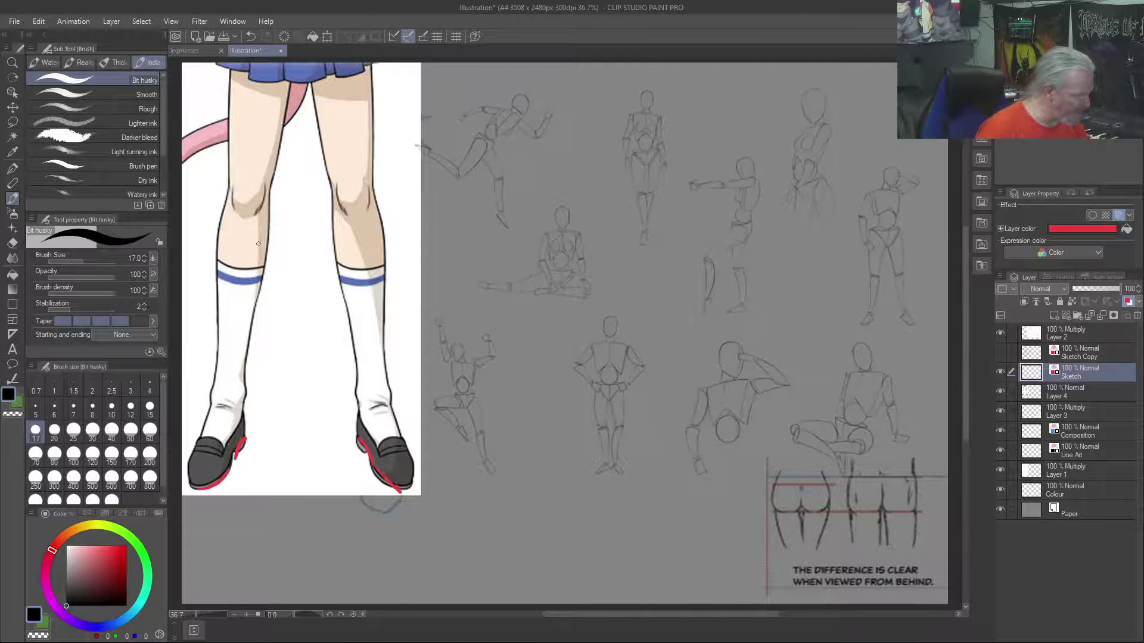
drag(215, 484, 189, 472)
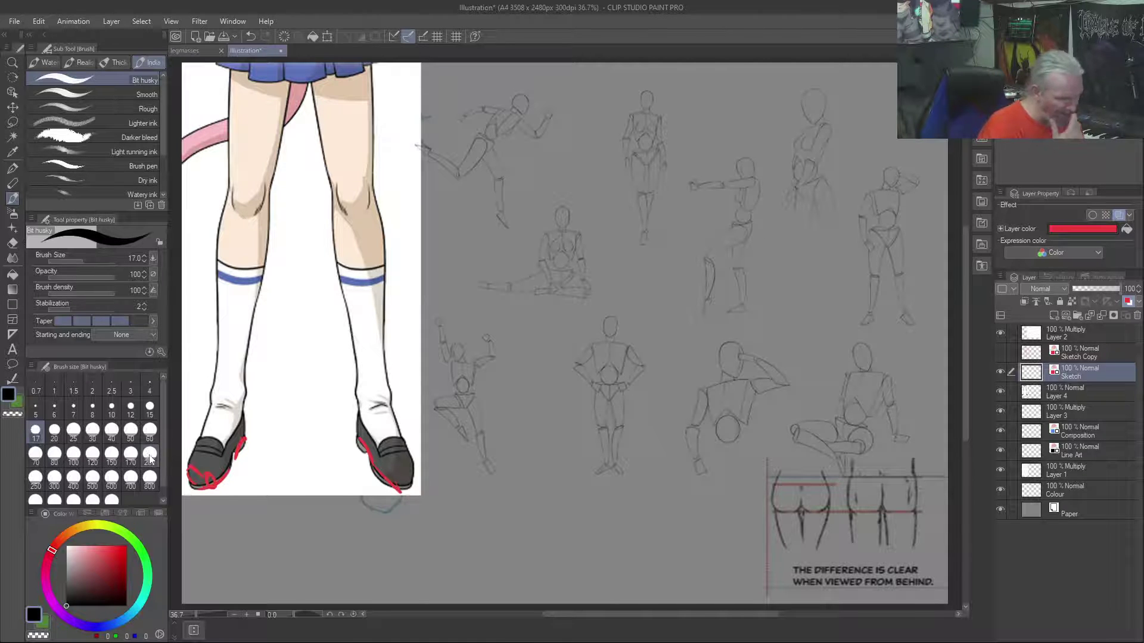
mouse_move(242, 405)
mouse_down()
mouse_move(225, 460)
mouse_move(240, 408)
mouse_move(244, 449)
mouse_move(215, 489)
mouse_up()
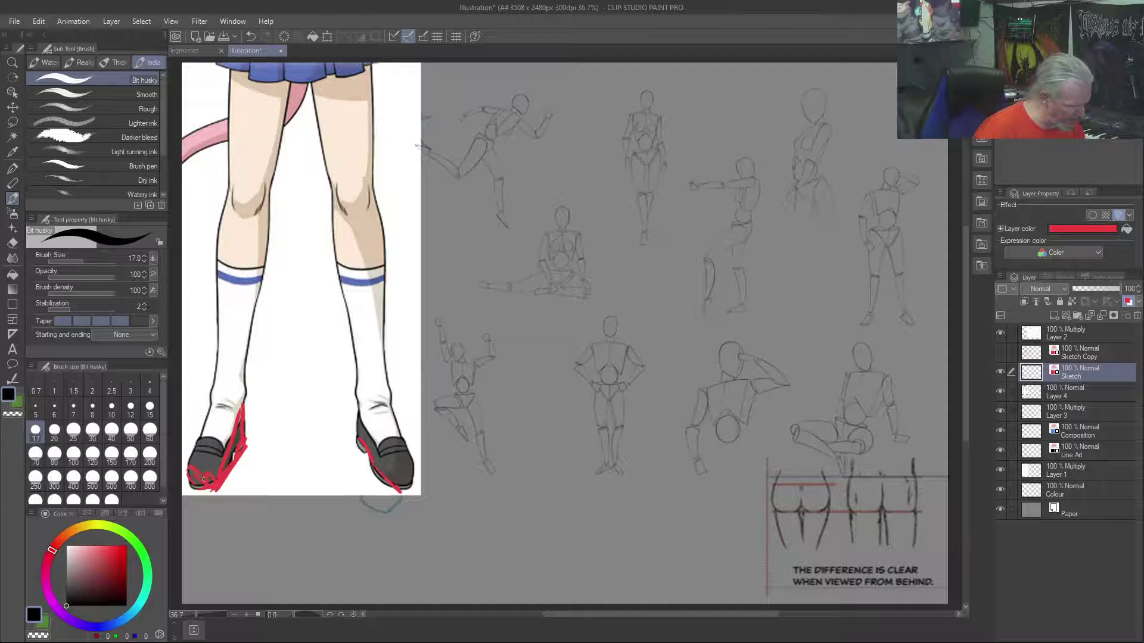
mouse_move(197, 428)
mouse_down()
mouse_move(208, 420)
mouse_move(190, 457)
mouse_move(219, 407)
mouse_move(188, 471)
mouse_up()
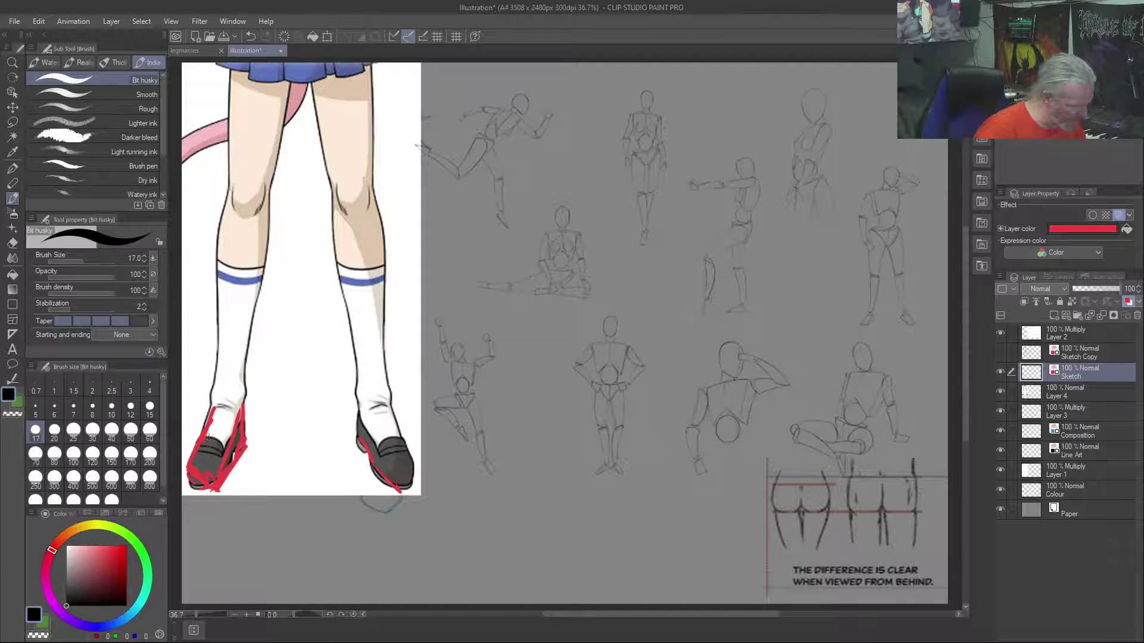
Trace the inner and outer contours of both legs on the reference, from the ankles up to the skirt
mouse_move(216, 397)
mouse_down()
mouse_move(211, 416)
mouse_move(213, 301)
mouse_move(232, 191)
mouse_up()
drag(332, 205, 357, 358)
drag(373, 192, 385, 271)
mouse_move(385, 330)
mouse_down()
mouse_move(392, 400)
mouse_move(353, 351)
mouse_move(340, 262)
mouse_up()
drag(371, 192, 373, 59)
drag(334, 195, 310, 69)
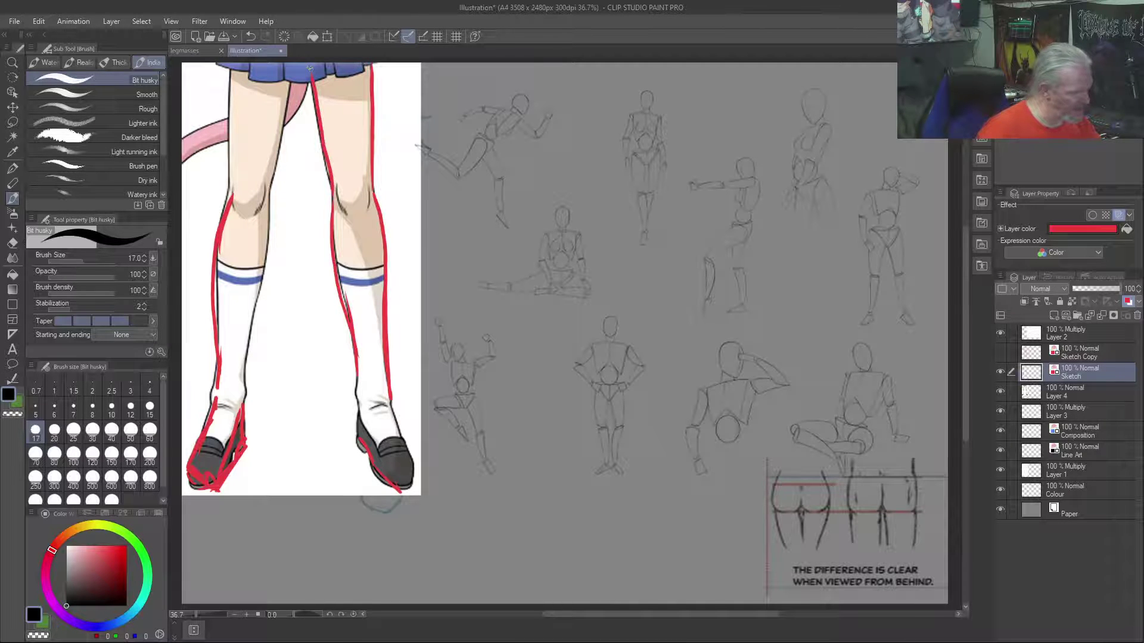
mouse_move(268, 199)
mouse_down()
mouse_move(288, 79)
mouse_move(231, 131)
mouse_move(230, 196)
mouse_move(231, 163)
mouse_move(266, 230)
mouse_move(251, 401)
mouse_up()
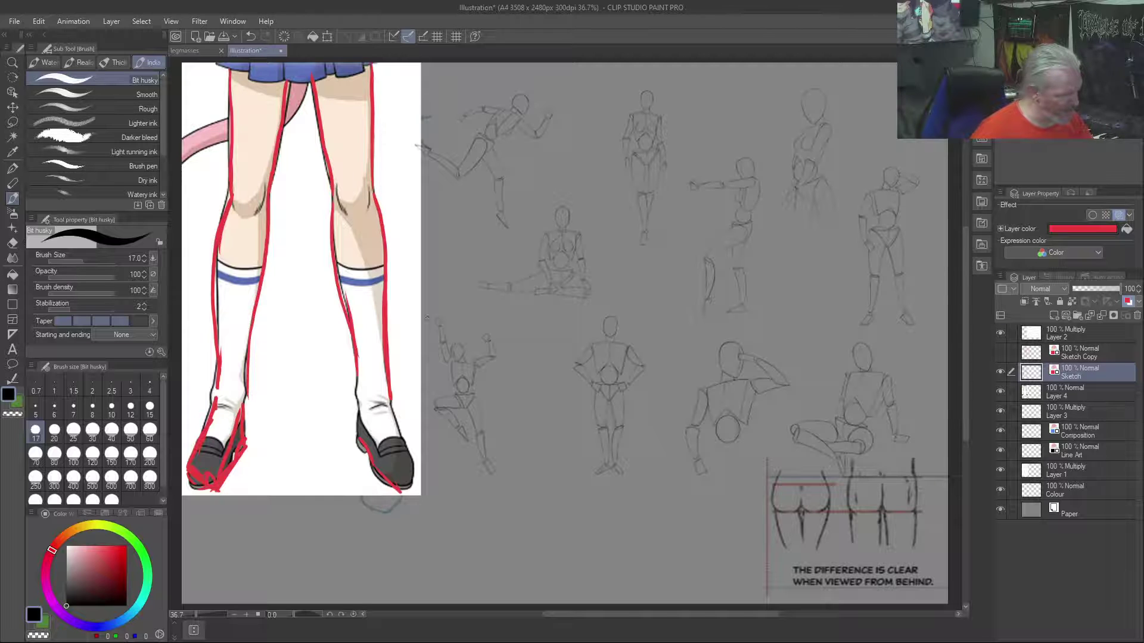
Sketch a separate leg beside the reference, with tapering thigh, kneecap lines, curved calf and angled foot
drag(453, 245, 490, 325)
mouse_move(503, 239)
mouse_down()
mouse_move(546, 373)
mouse_move(551, 446)
mouse_up()
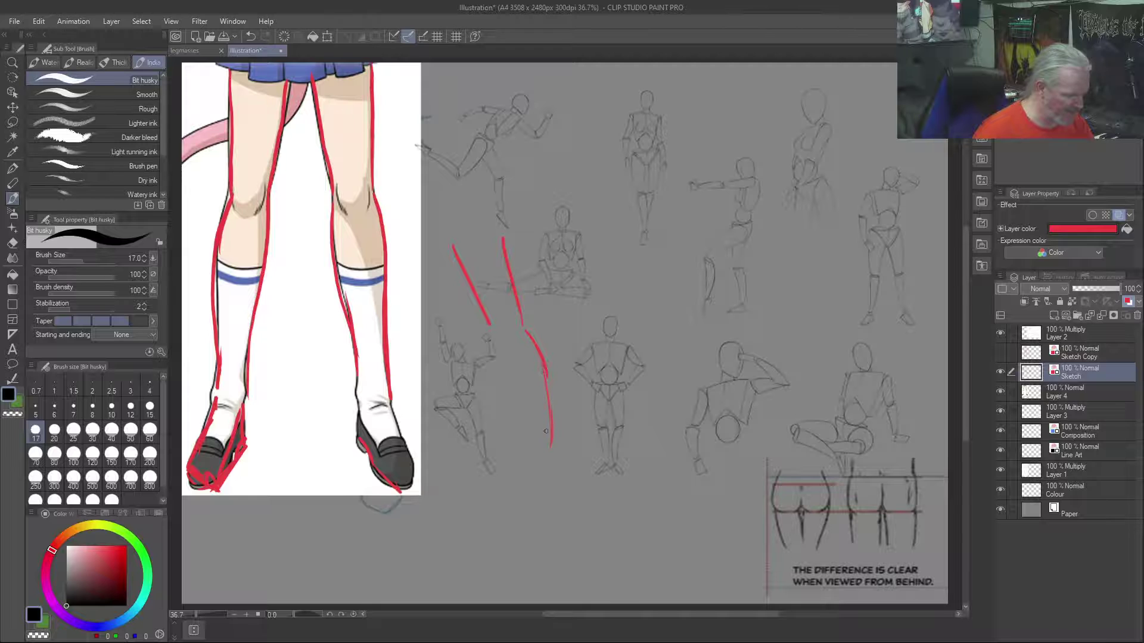
drag(492, 326, 529, 443)
drag(516, 323, 522, 355)
drag(502, 330, 514, 352)
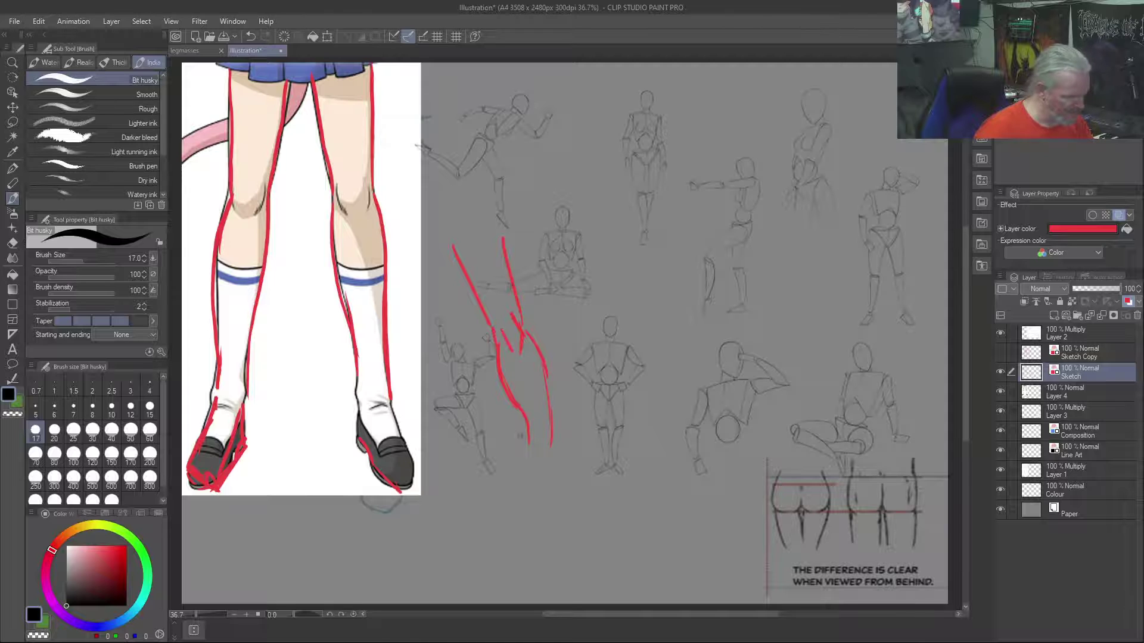
mouse_move(557, 458)
mouse_down()
mouse_move(581, 484)
mouse_move(556, 500)
mouse_move(526, 465)
mouse_up()
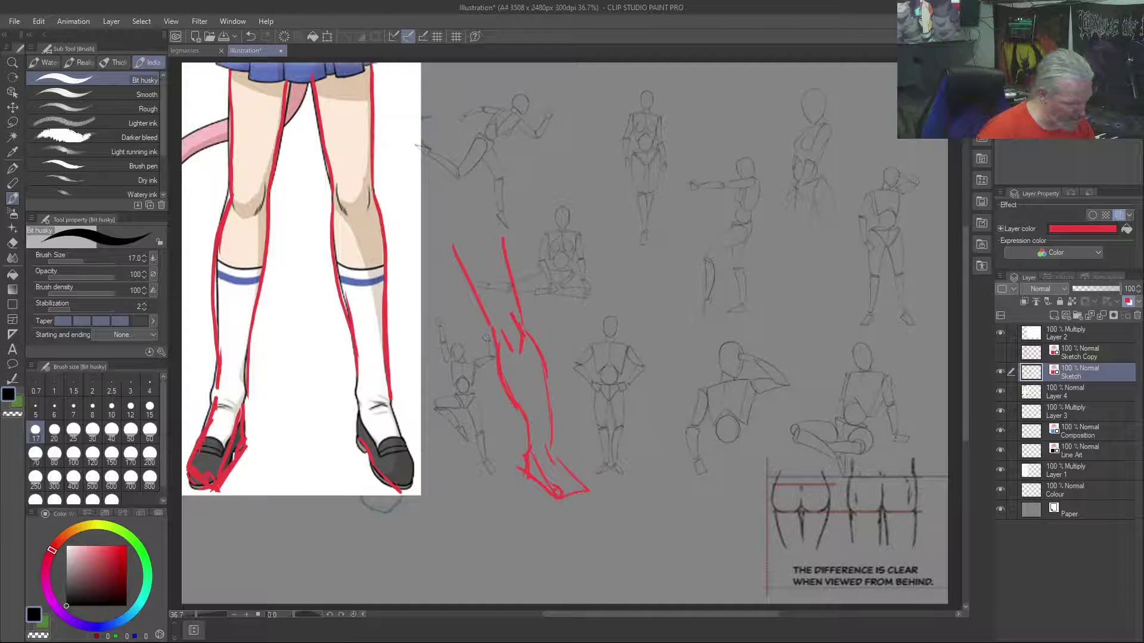
Close off the sketched foot, and draw two pairs of simple thigh and shin lines beside the separate leg
drag(586, 488, 550, 486)
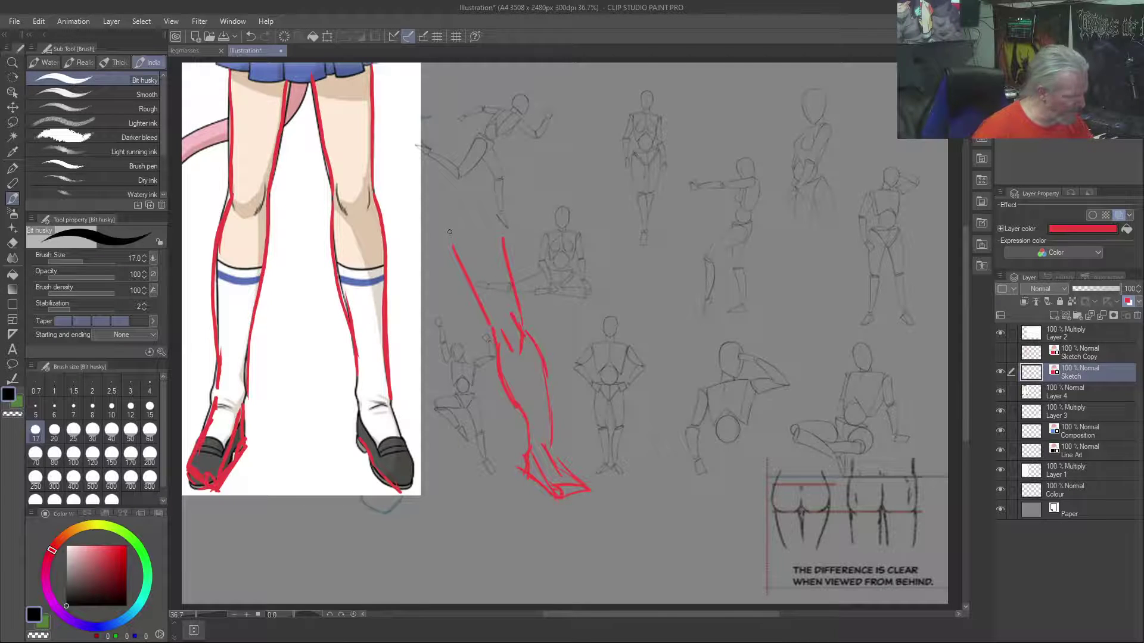
drag(534, 94, 558, 226)
drag(583, 91, 578, 374)
drag(587, 240, 601, 380)
drag(654, 275, 662, 448)
drag(694, 286, 691, 448)
drag(701, 102, 694, 263)
drag(636, 113, 659, 260)
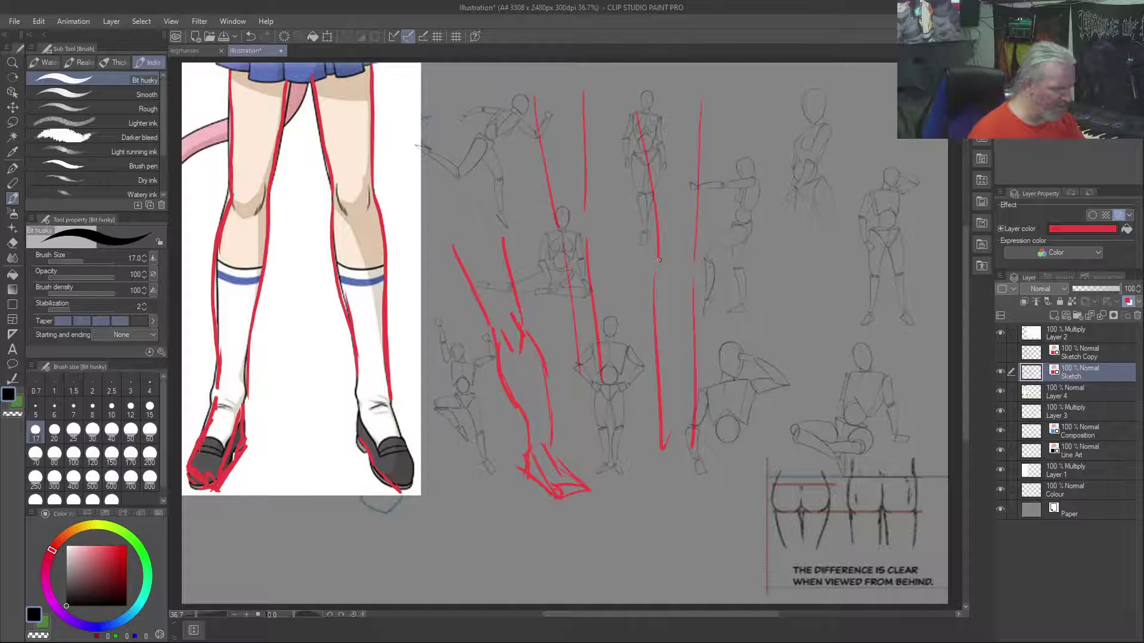
Sketch another simplified leg pair to the right, with slanted thigh lines meeting nearly vertical shin lines
mouse_move(735, 105)
mouse_down()
mouse_move(782, 258)
mouse_move(773, 142)
mouse_up()
drag(788, 196, 799, 262)
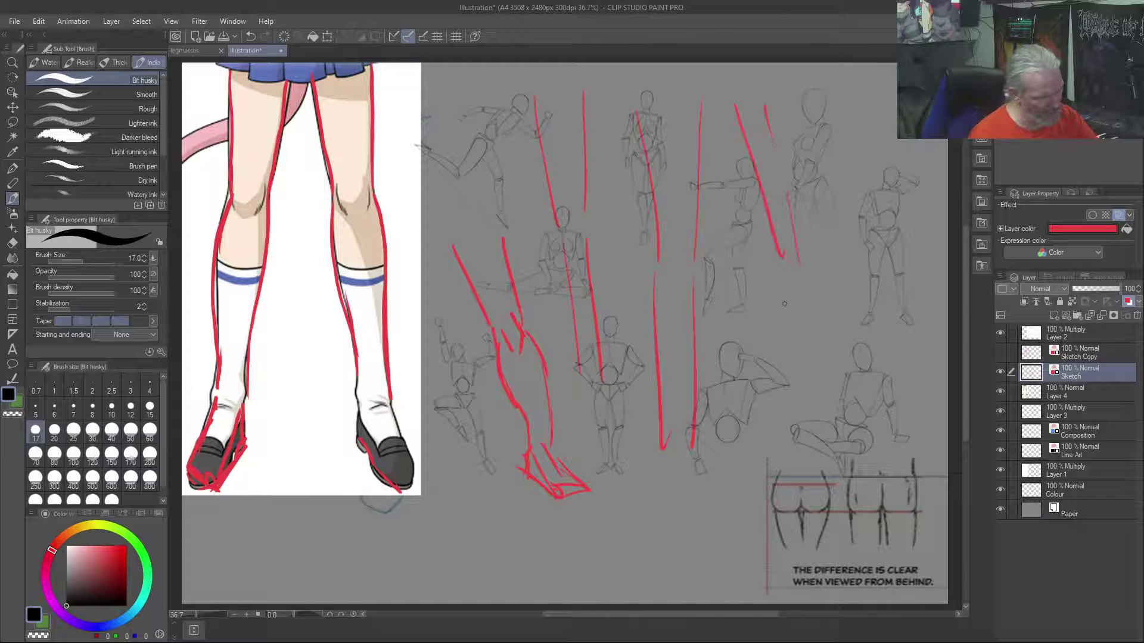
mouse_move(791, 106)
mouse_down()
mouse_move(798, 258)
mouse_move(779, 352)
mouse_up()
drag(782, 286, 778, 429)
drag(800, 272, 799, 411)
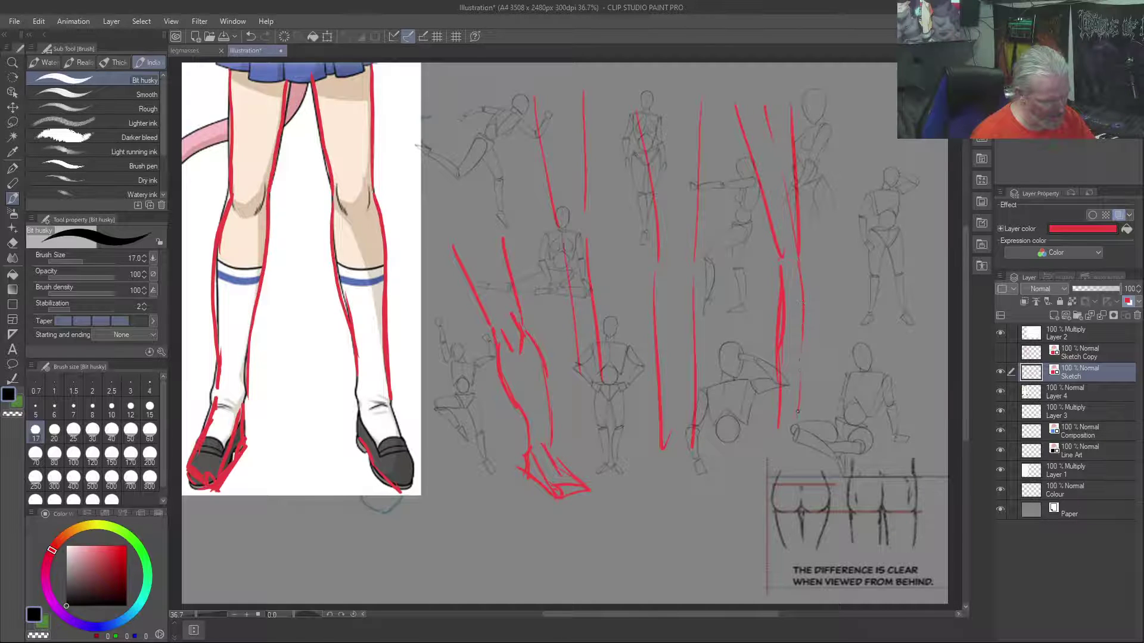
Mark the kneecap and shin on the reference's right-hand leg, circle its calf and thigh, and clear the Sketch layer
drag(338, 217, 357, 312)
drag(340, 215, 360, 318)
mouse_move(355, 217)
mouse_down()
mouse_move(377, 335)
mouse_move(356, 224)
mouse_move(375, 201)
mouse_move(376, 346)
mouse_up()
drag(362, 305, 368, 331)
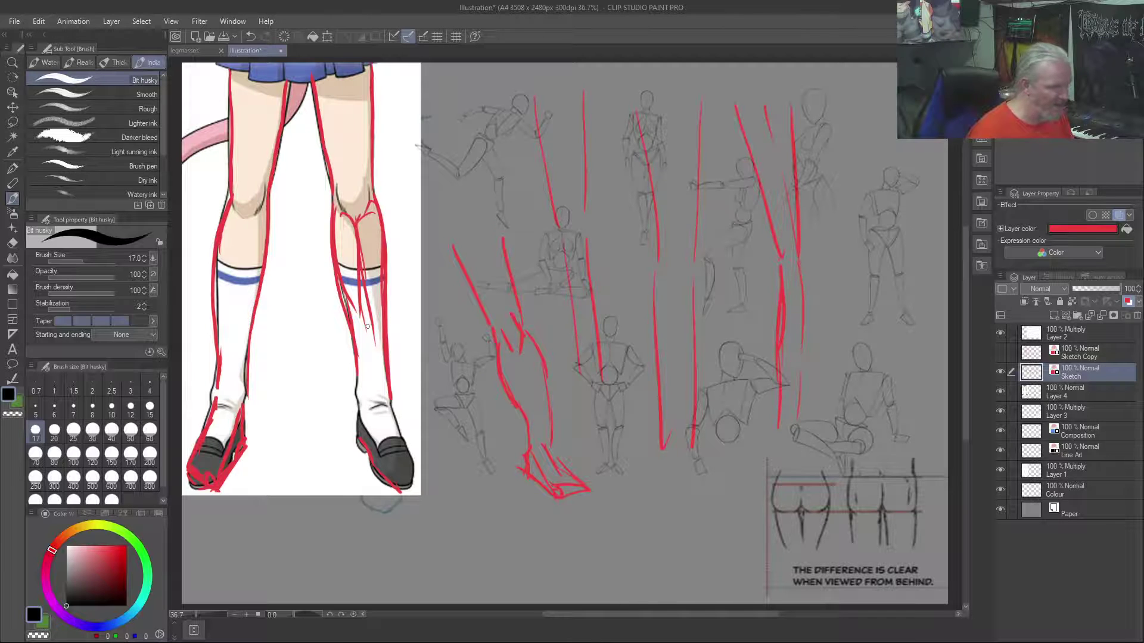
mouse_move(368, 217)
mouse_down()
mouse_move(347, 209)
mouse_move(337, 324)
mouse_move(375, 387)
mouse_move(387, 253)
mouse_move(354, 212)
mouse_up()
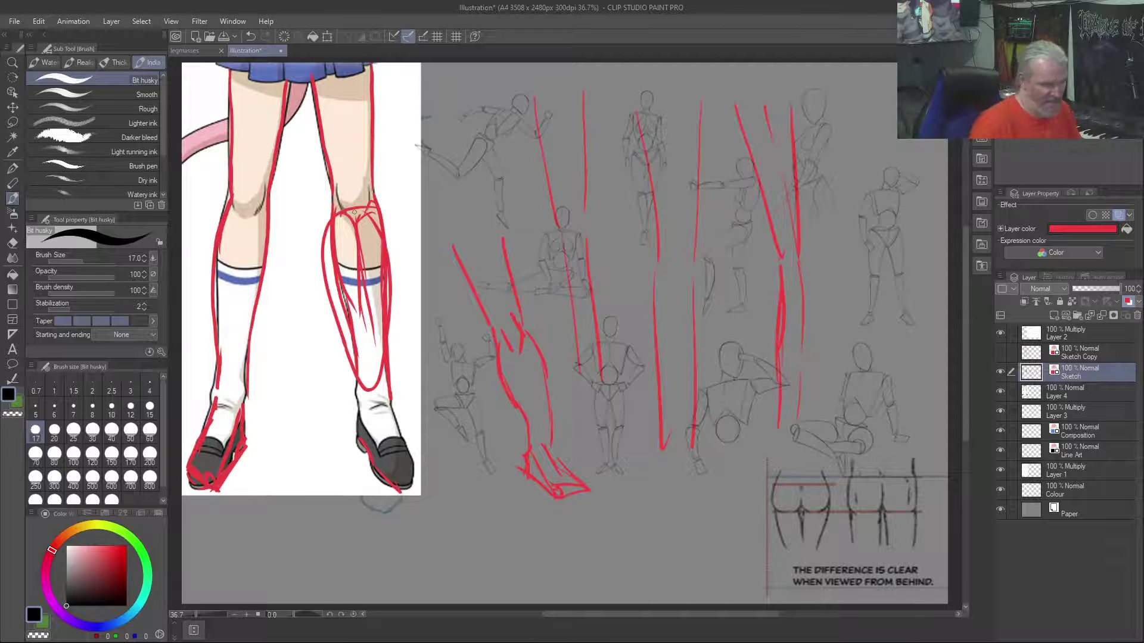
mouse_move(310, 65)
mouse_down()
mouse_move(301, 173)
mouse_move(270, 106)
mouse_up()
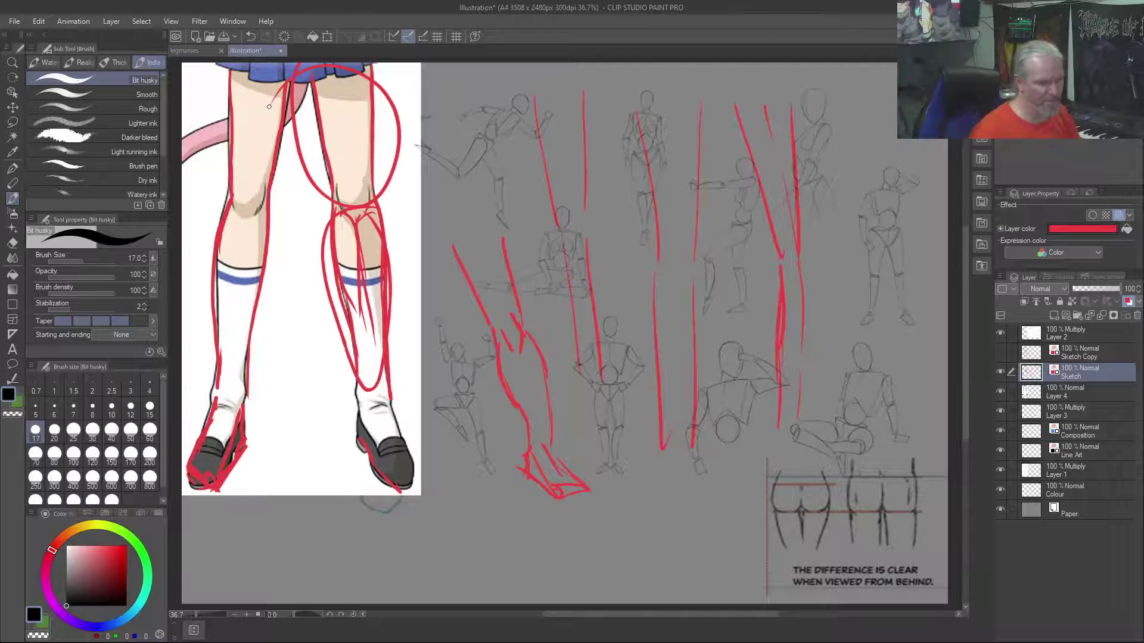
key(Delete)
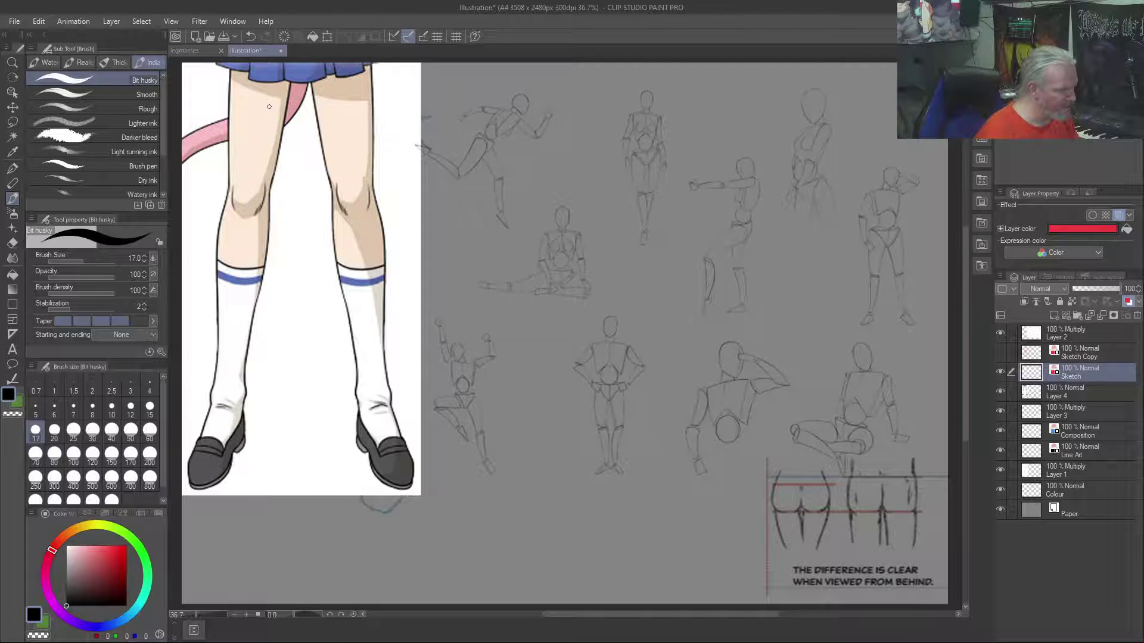
key(y)
mouse_move(304, 250)
mouse_down()
mouse_move(378, 365)
mouse_move(435, 384)
mouse_up()
key(y)
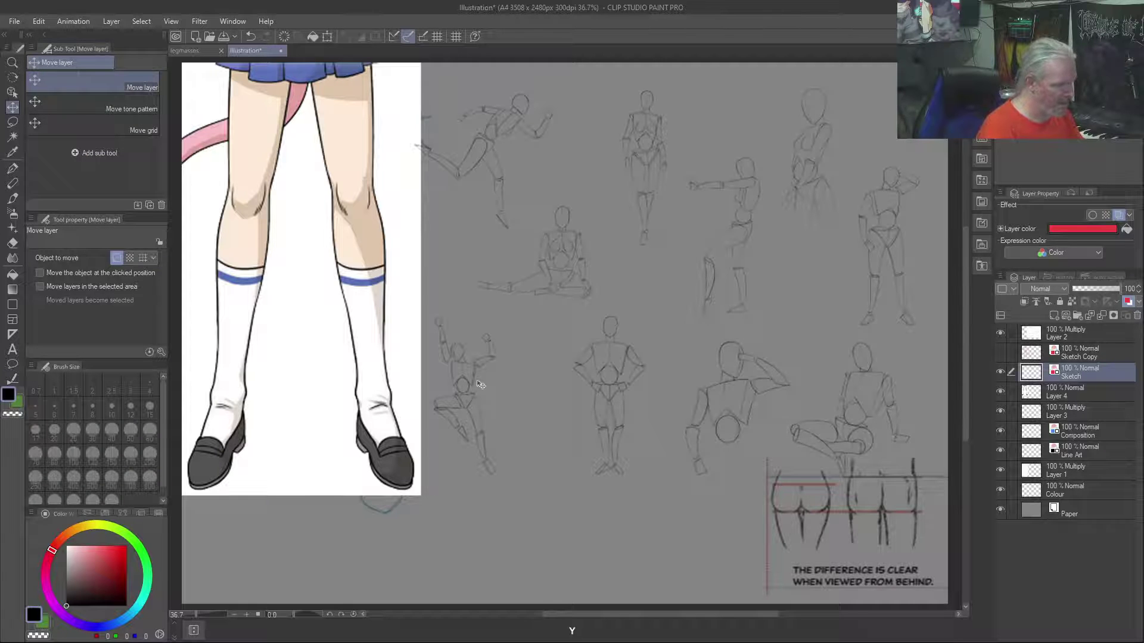
click(1072, 334)
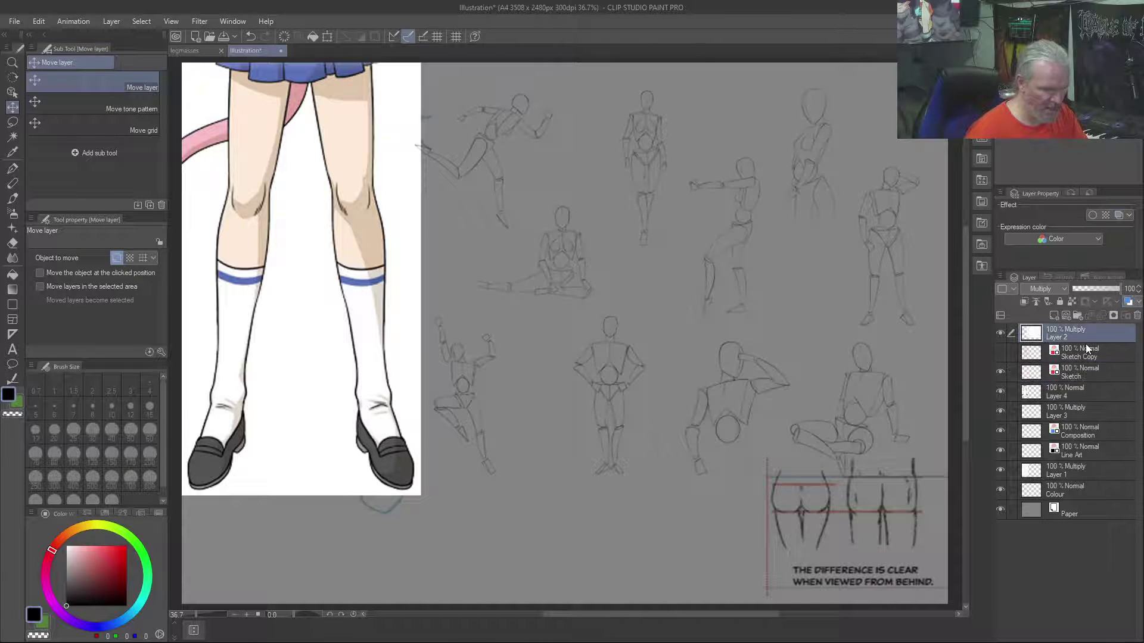
mouse_move(338, 228)
mouse_down()
mouse_move(524, 359)
mouse_move(510, 320)
mouse_up()
key(ctrl+z)
click(1107, 393)
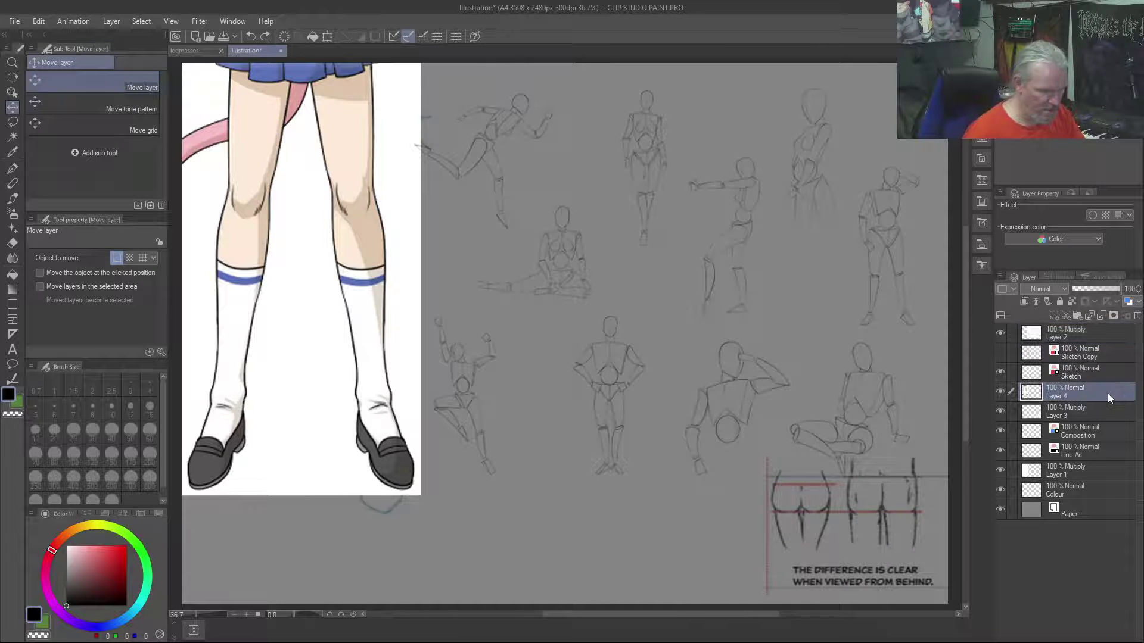
click(1078, 332)
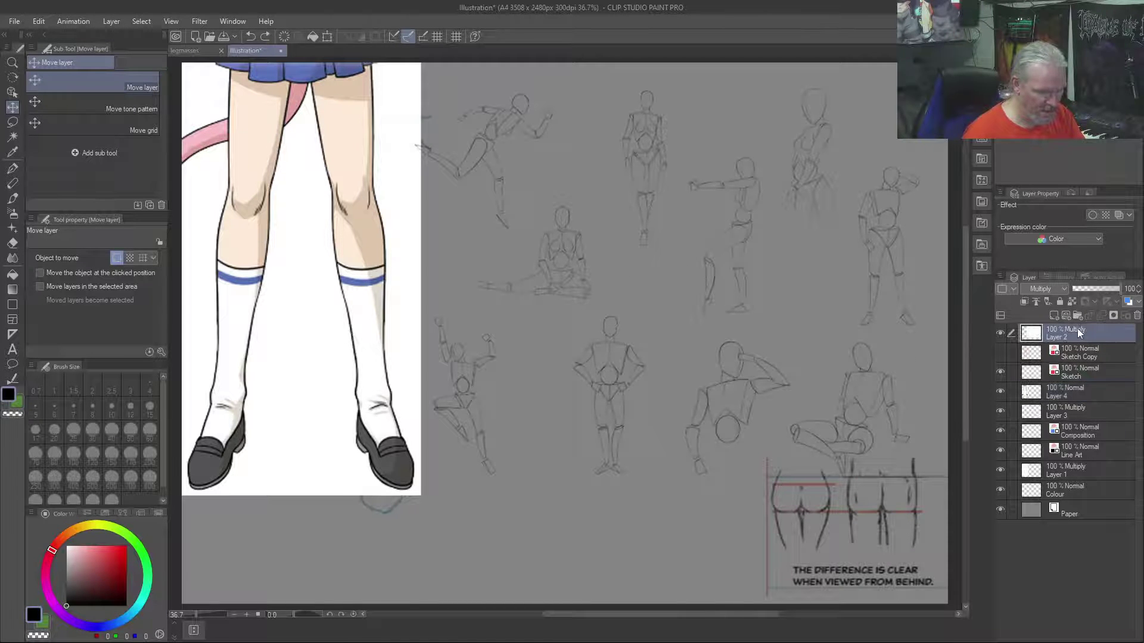
key(ctrl+y)
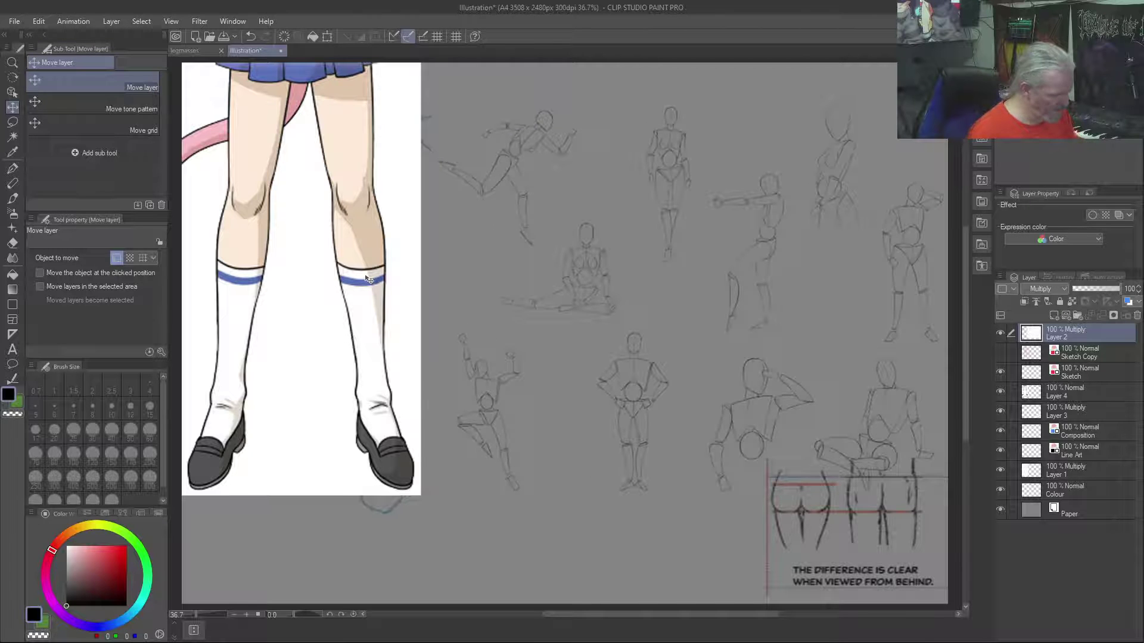
key(ctrl+z)
Scale the leg reference on Layer 4 down to 61% and place it in the canvas's lower-left corner
click(1094, 392)
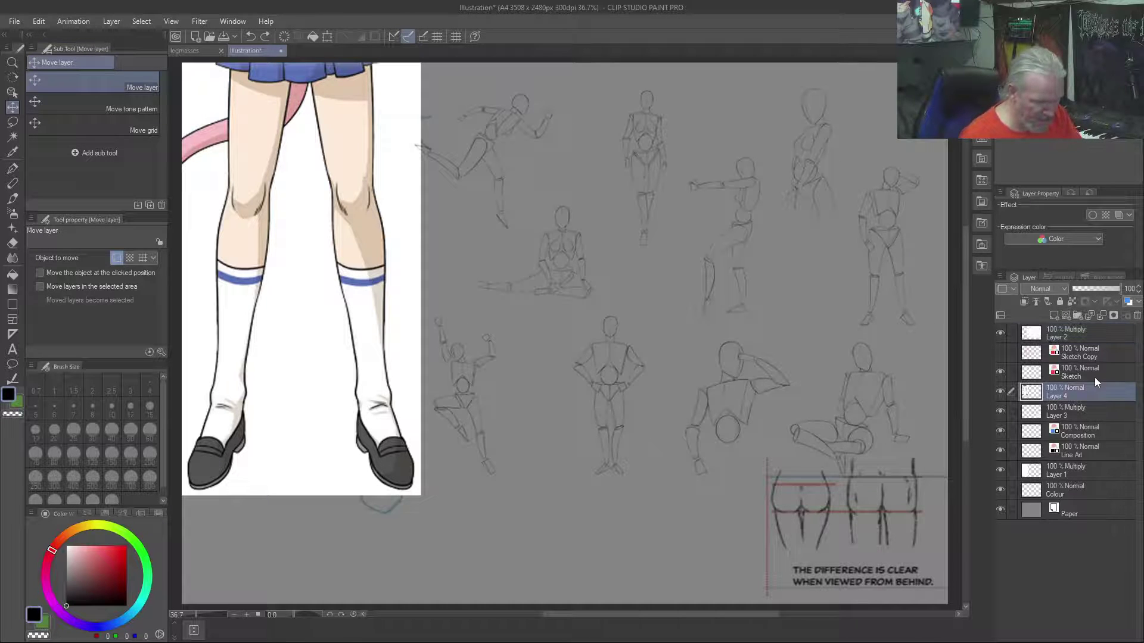
mouse_move(304, 285)
mouse_down()
mouse_move(543, 372)
mouse_move(703, 369)
mouse_move(603, 360)
mouse_move(837, 329)
mouse_move(723, 348)
mouse_move(652, 381)
mouse_move(669, 402)
mouse_move(658, 414)
mouse_up()
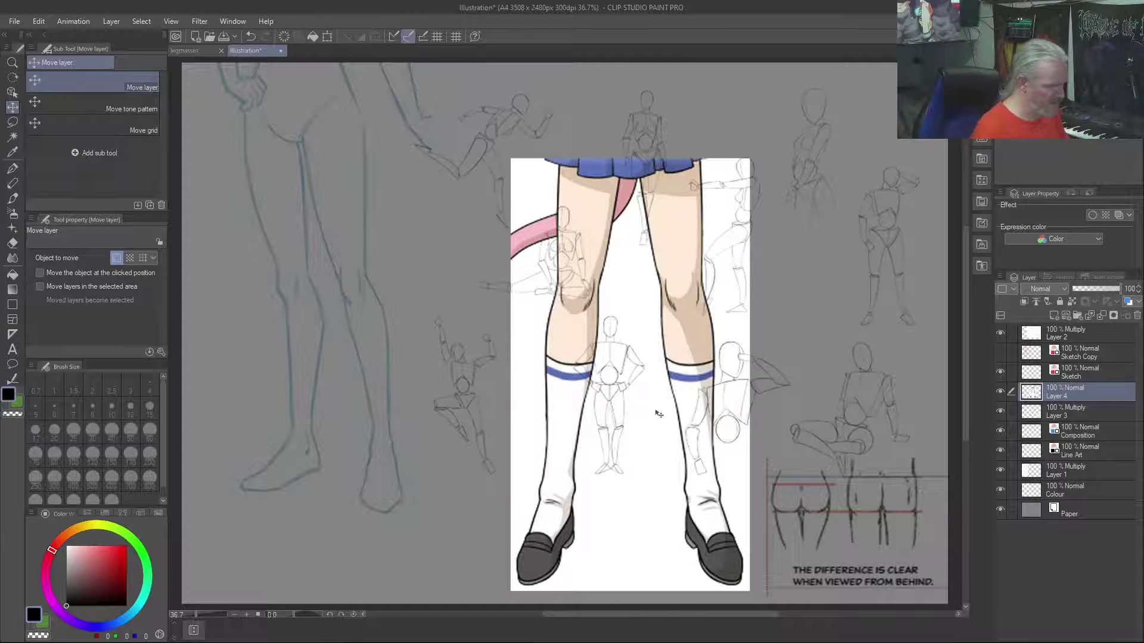
key(ctrl+t)
drag(510, 158, 615, 328)
drag(594, 488, 179, 499)
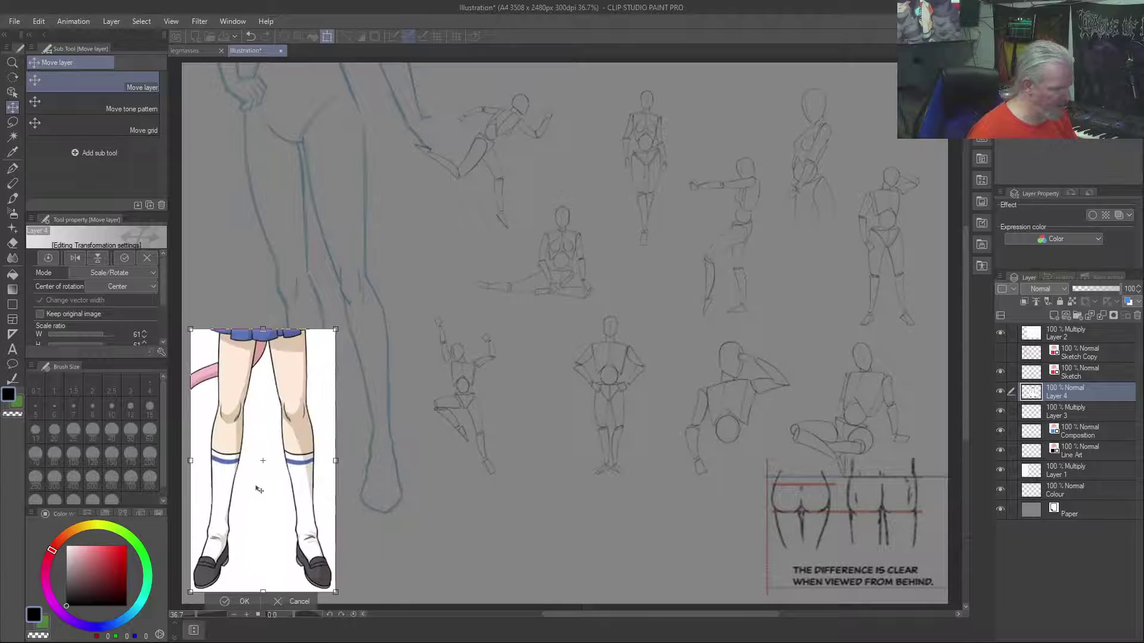
key(Return)
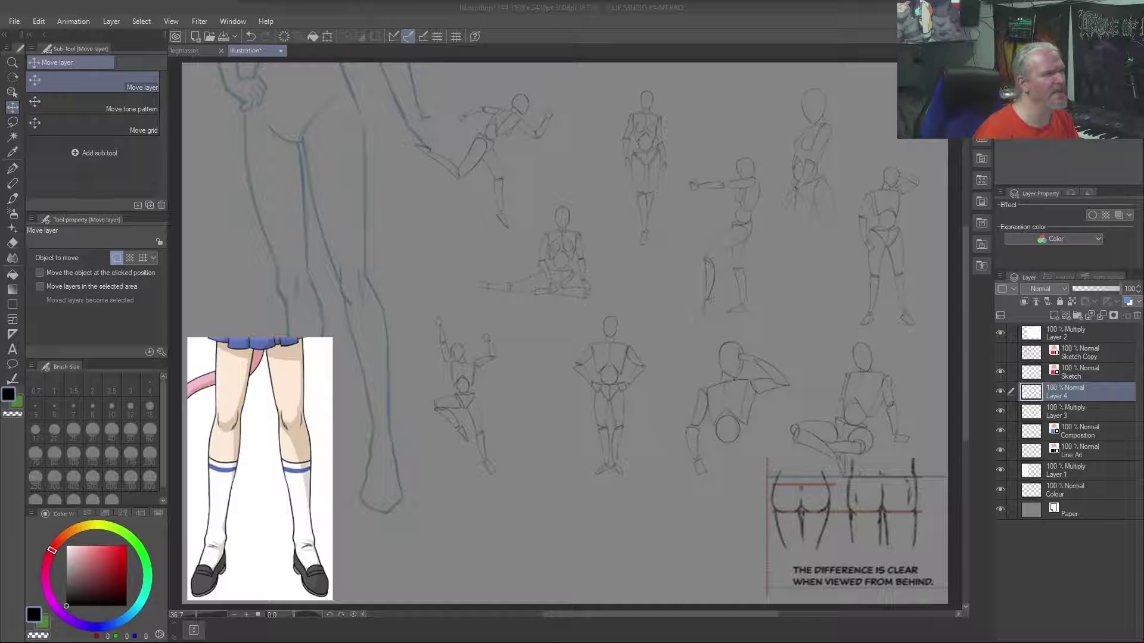
Open the meguminref.jpg reference, frame both standing figures' legs, and add a new layer above the image
drag(695, 131, 696, 131)
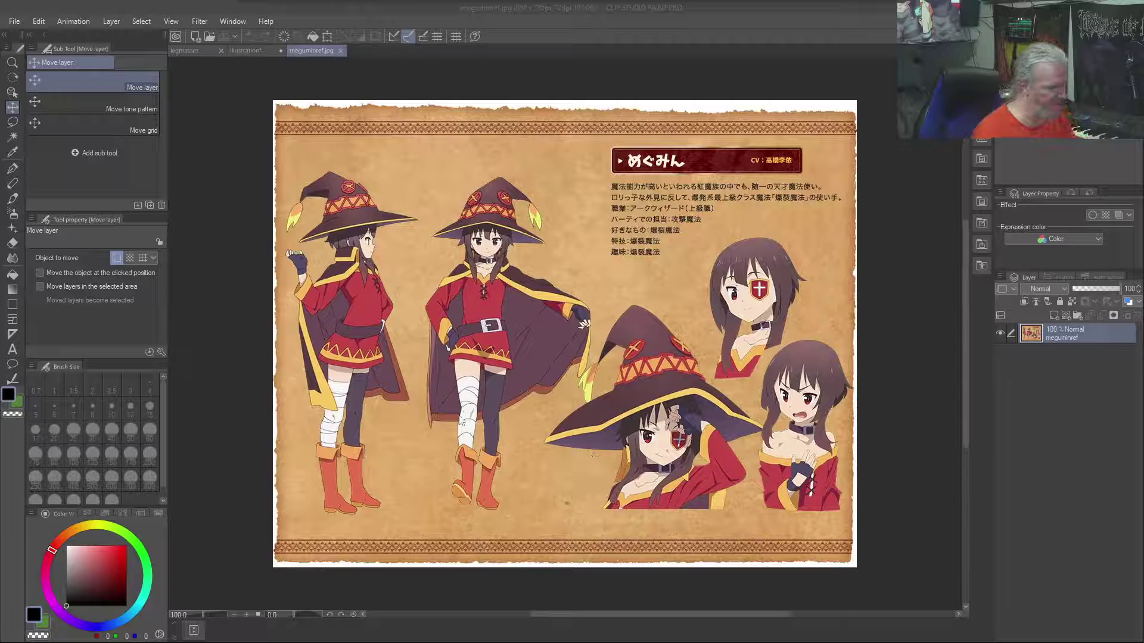
scroll(492, 410, up, 1)
scroll(430, 389, up, 7)
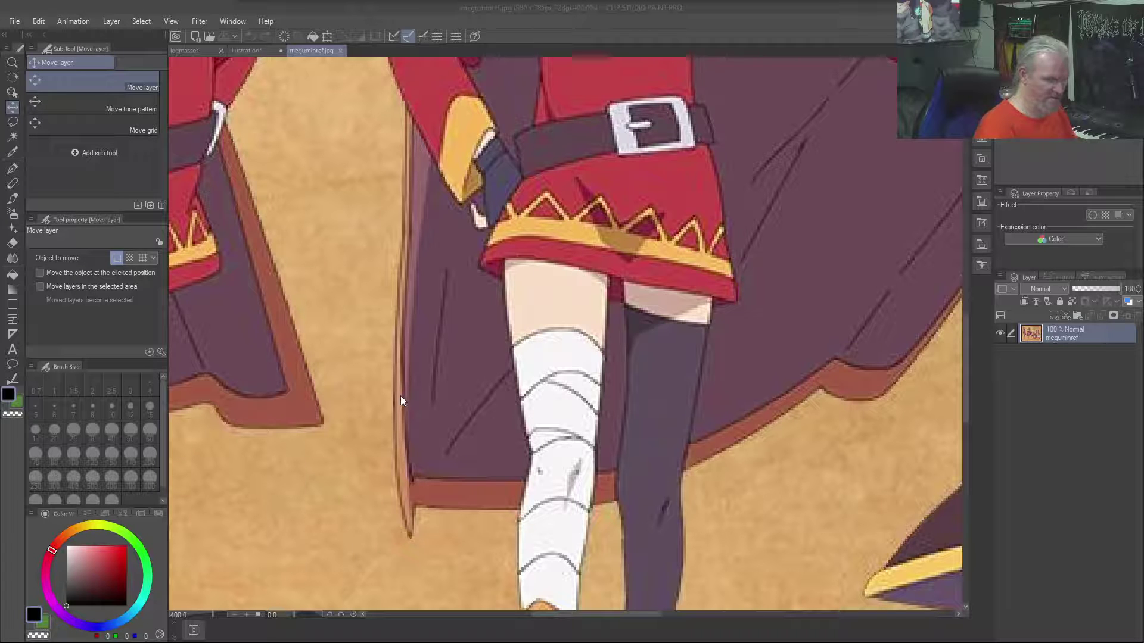
drag(365, 421, 616, 261)
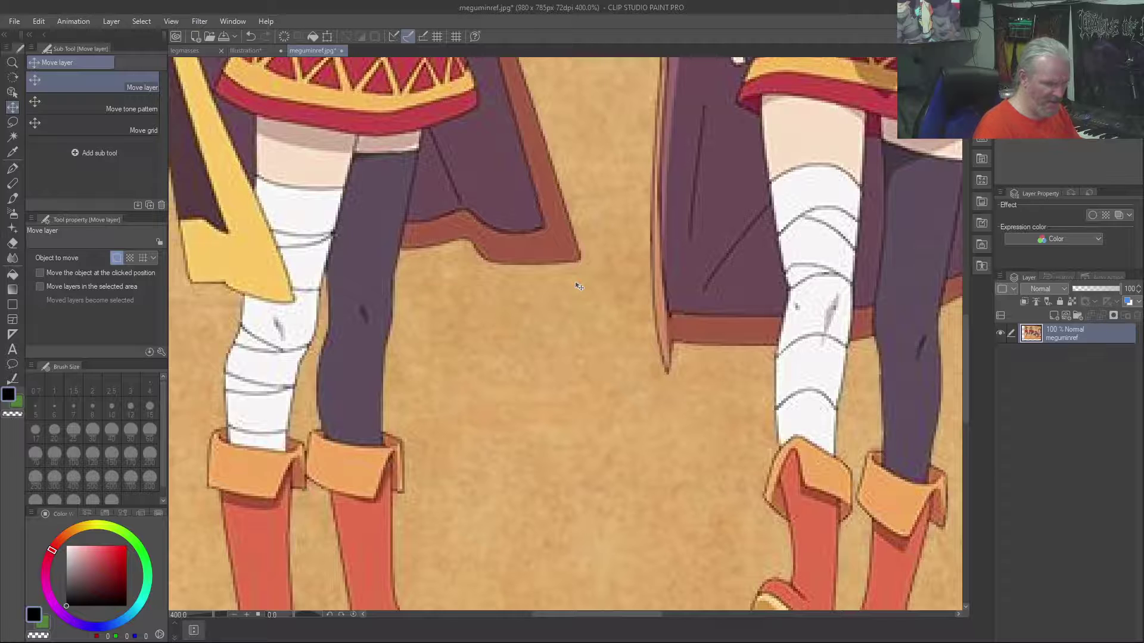
scroll(579, 287, down, 3)
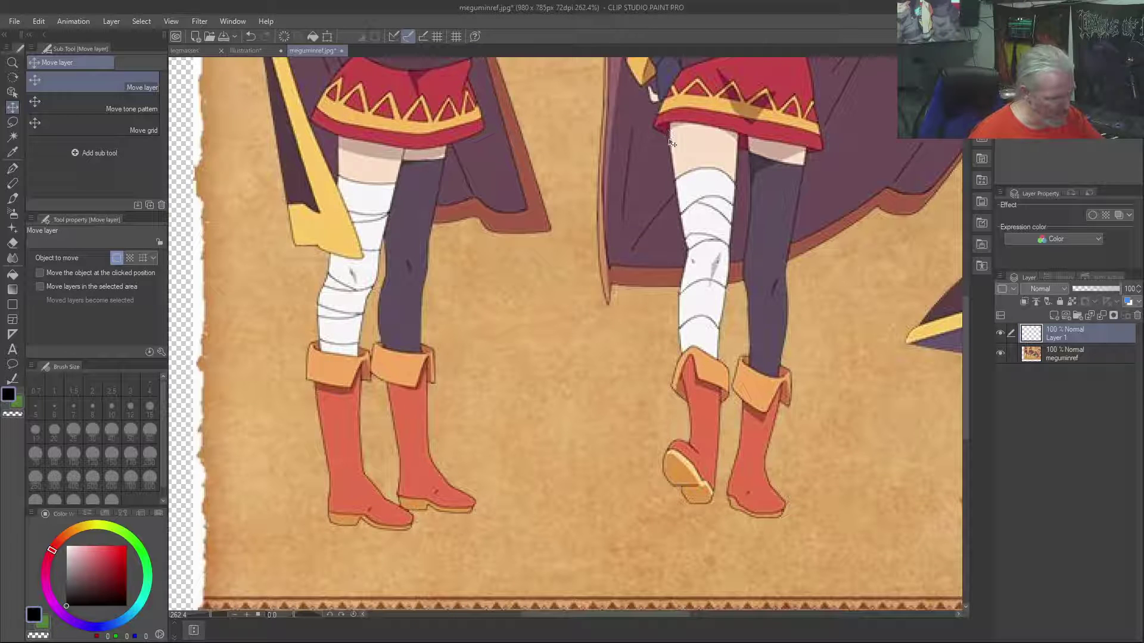
Set the drawing colour to bright red and the Bit husky brush size to 4, undoing the thick test stroke
click(126, 547)
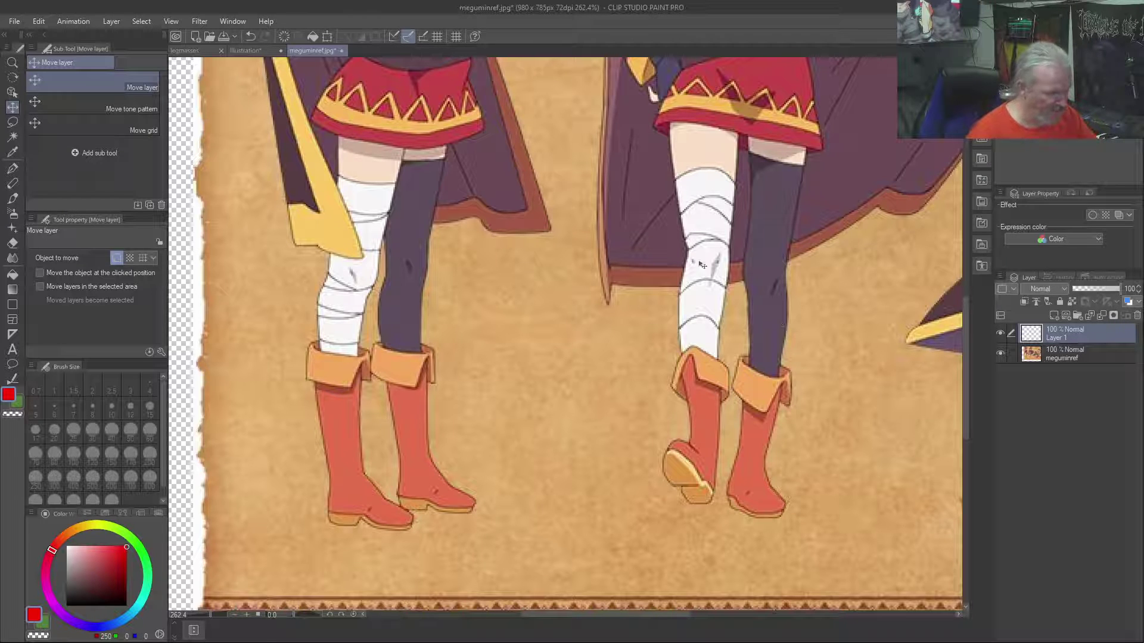
key(b)
key(bracketleft)
key(bracketleft)
key(bracketleft)
key(bracketleft)
key(bracketleft)
drag(668, 123, 679, 179)
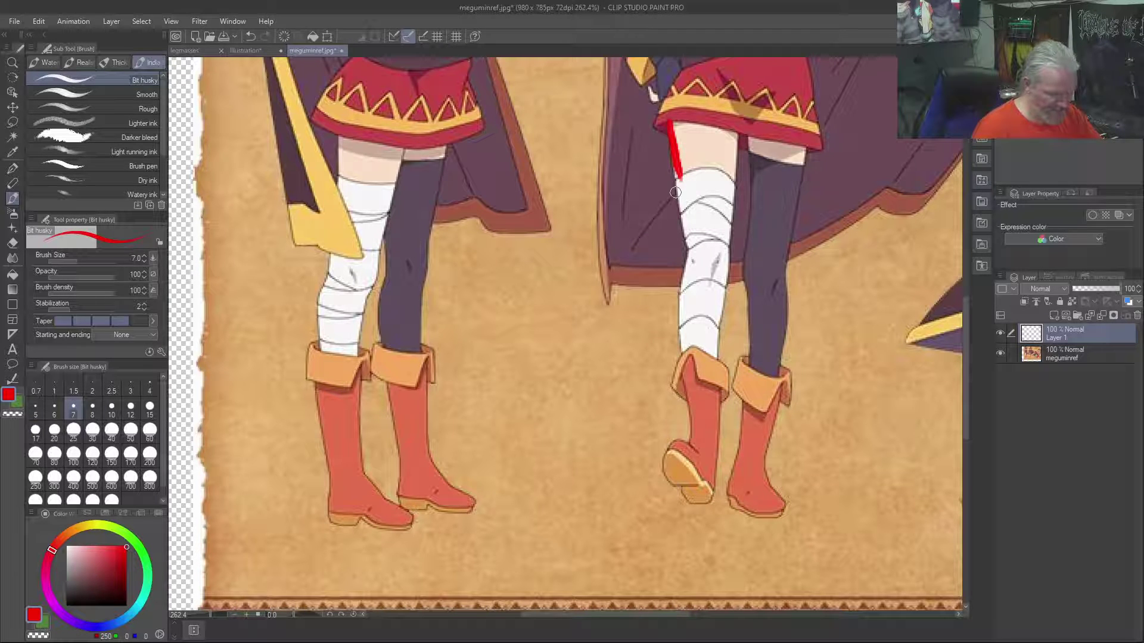
key(ctrl+z)
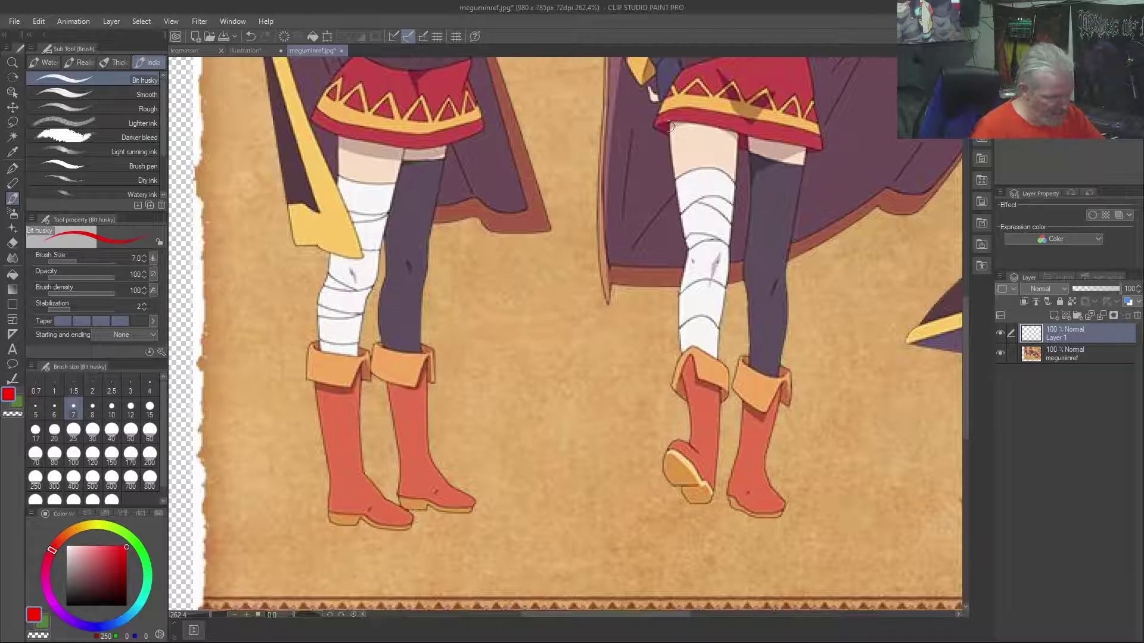
key(bracketleft)
key(bracketleft)
key(bracketleft)
Trace the contours and knee creases of both legs on the front-facing figure, from the skirt to the boots
mouse_move(668, 122)
mouse_down()
mouse_move(691, 252)
mouse_move(684, 358)
mouse_move(687, 258)
mouse_move(726, 265)
mouse_move(723, 294)
mouse_move(715, 356)
mouse_move(719, 258)
mouse_move(714, 268)
mouse_move(692, 256)
mouse_up()
drag(777, 275, 770, 301)
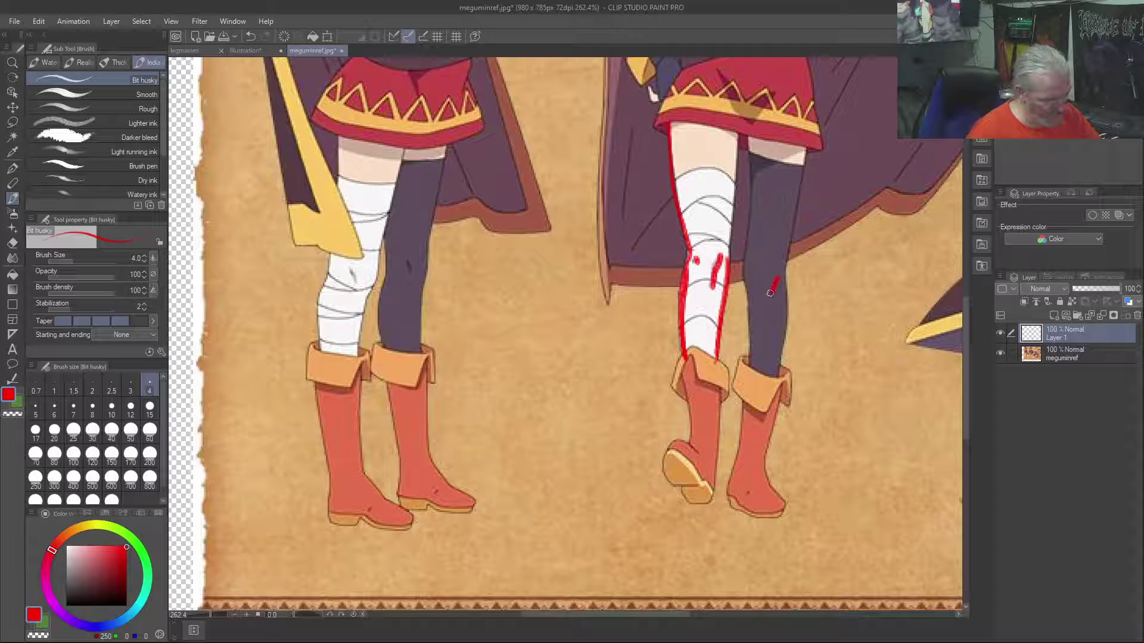
mouse_move(744, 255)
mouse_down()
mouse_move(745, 360)
mouse_move(780, 356)
mouse_move(782, 250)
mouse_move(804, 150)
mouse_up()
drag(745, 264, 748, 133)
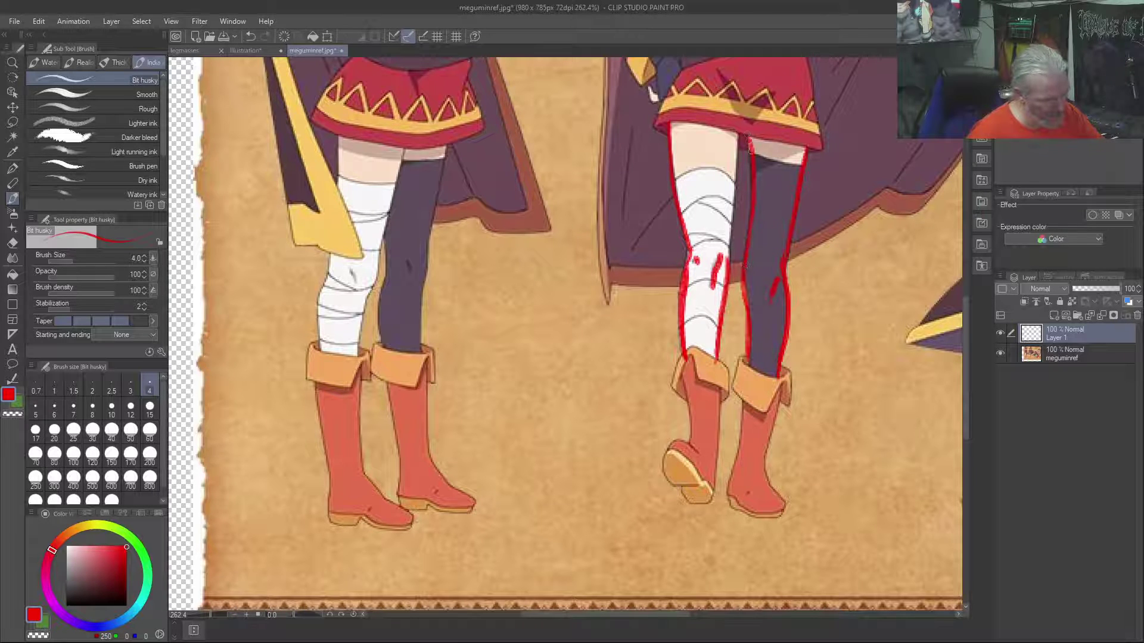
Sketch a separate leg beside the front-facing figure, with angled thigh, long shin contours and a knee crease mark
drag(842, 159, 822, 281)
mouse_move(888, 142)
mouse_down()
mouse_move(884, 195)
mouse_move(822, 314)
mouse_move(814, 466)
mouse_up()
drag(865, 273, 843, 468)
mouse_move(860, 303)
mouse_down()
mouse_move(863, 393)
mouse_move(844, 479)
mouse_move(888, 192)
mouse_up()
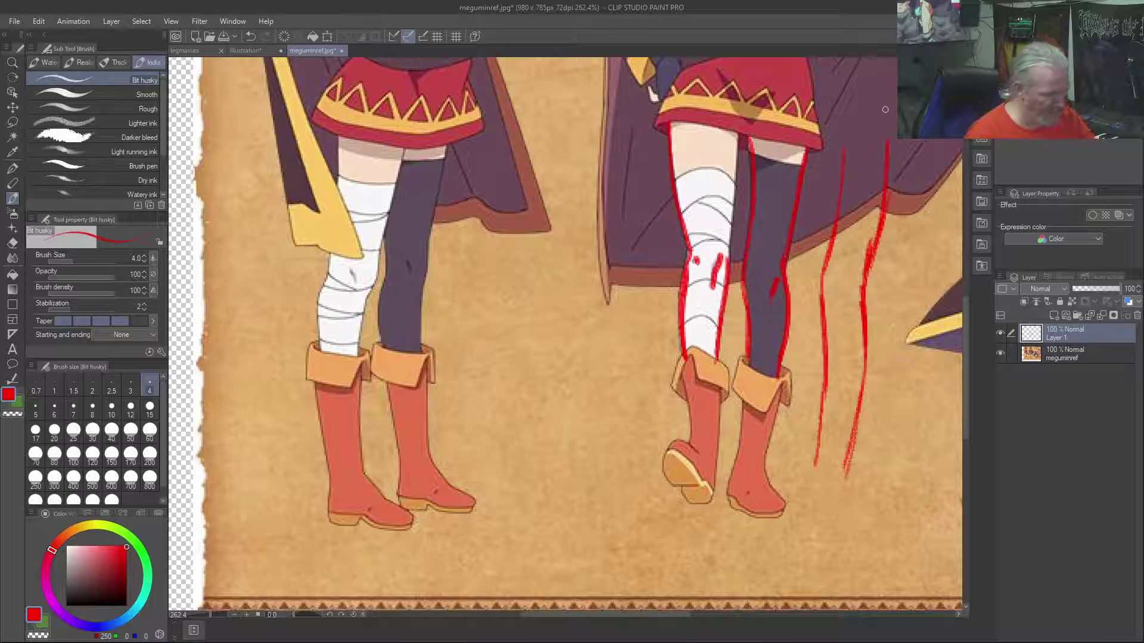
mouse_move(891, 142)
mouse_down()
mouse_move(876, 255)
mouse_move(899, 146)
mouse_up()
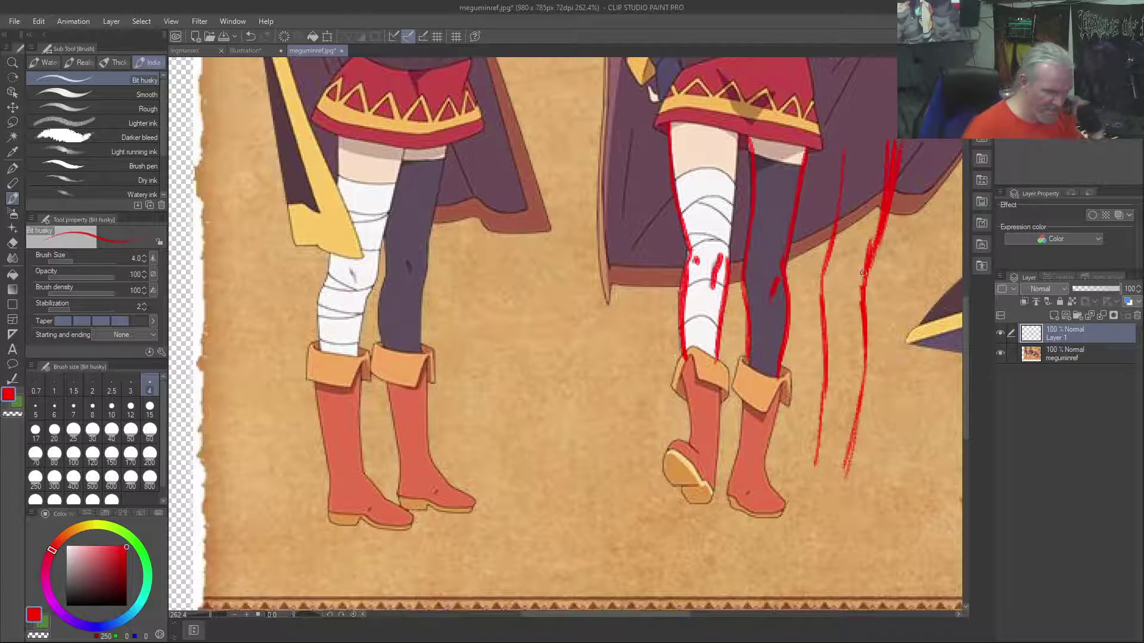
mouse_move(853, 290)
mouse_down()
mouse_move(843, 304)
mouse_move(851, 287)
mouse_up()
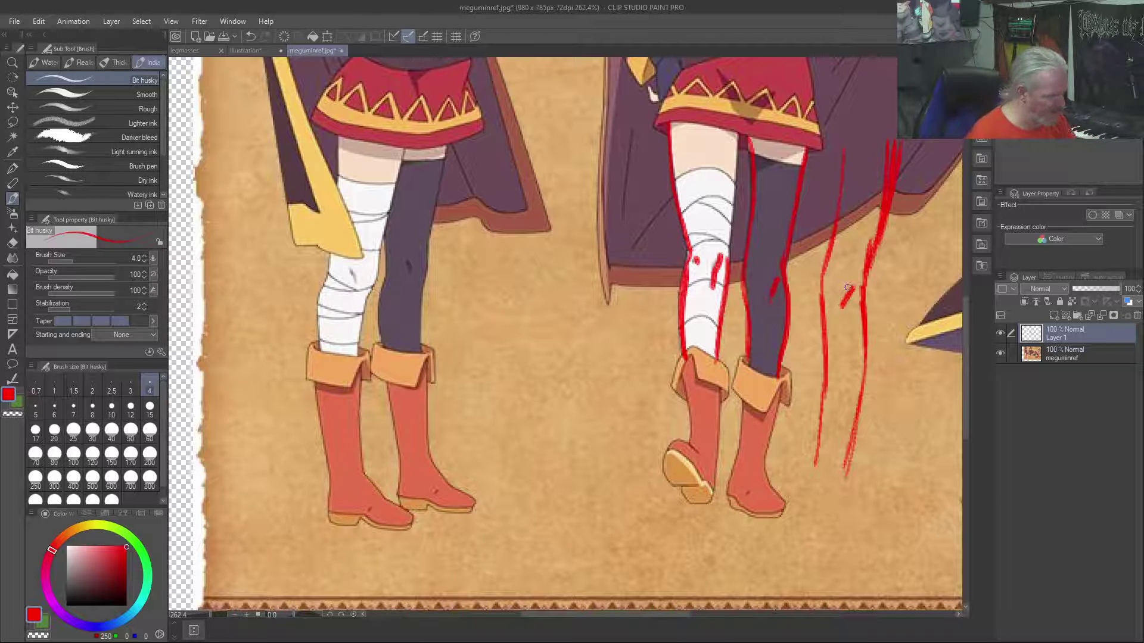
Trace the leg contours on the left-hand standing figure, from the skirt past the knees and down into the boot
drag(447, 139, 428, 257)
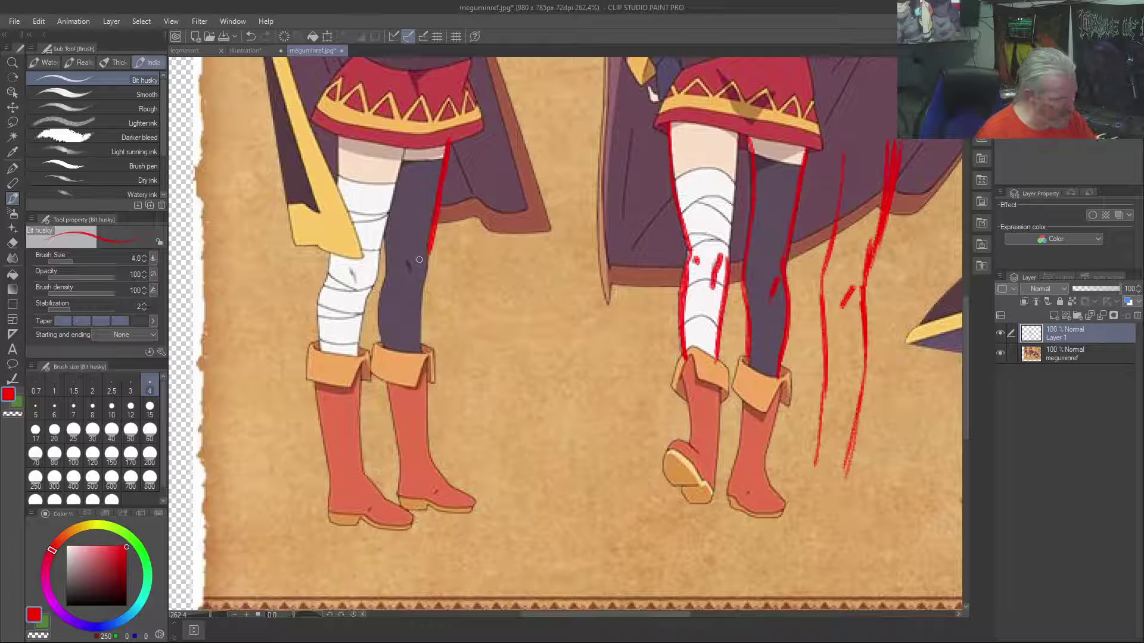
drag(335, 130, 330, 274)
mouse_move(401, 154)
mouse_down()
mouse_move(359, 317)
mouse_move(366, 297)
mouse_move(358, 480)
mouse_up()
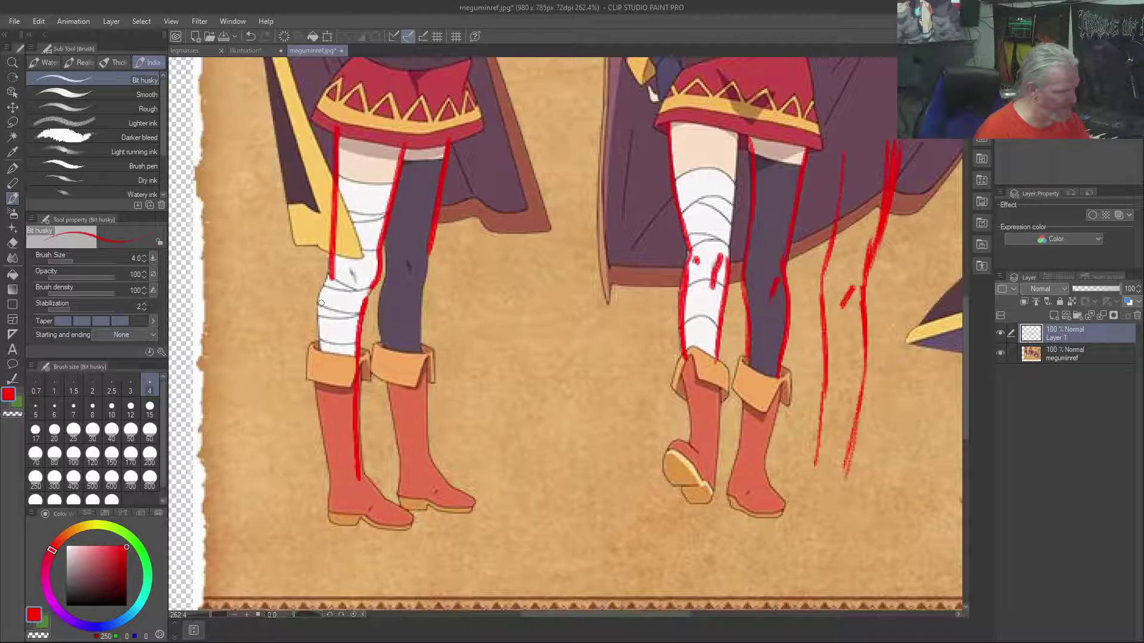
mouse_move(328, 279)
mouse_down()
mouse_move(311, 314)
mouse_move(337, 487)
mouse_up()
drag(328, 290, 319, 381)
mouse_move(386, 278)
mouse_down()
mouse_move(377, 324)
mouse_move(407, 458)
mouse_move(427, 447)
mouse_move(414, 287)
mouse_move(387, 244)
mouse_move(388, 146)
mouse_up()
mouse_move(437, 246)
mouse_down()
mouse_move(421, 316)
mouse_move(434, 276)
mouse_move(349, 272)
mouse_up()
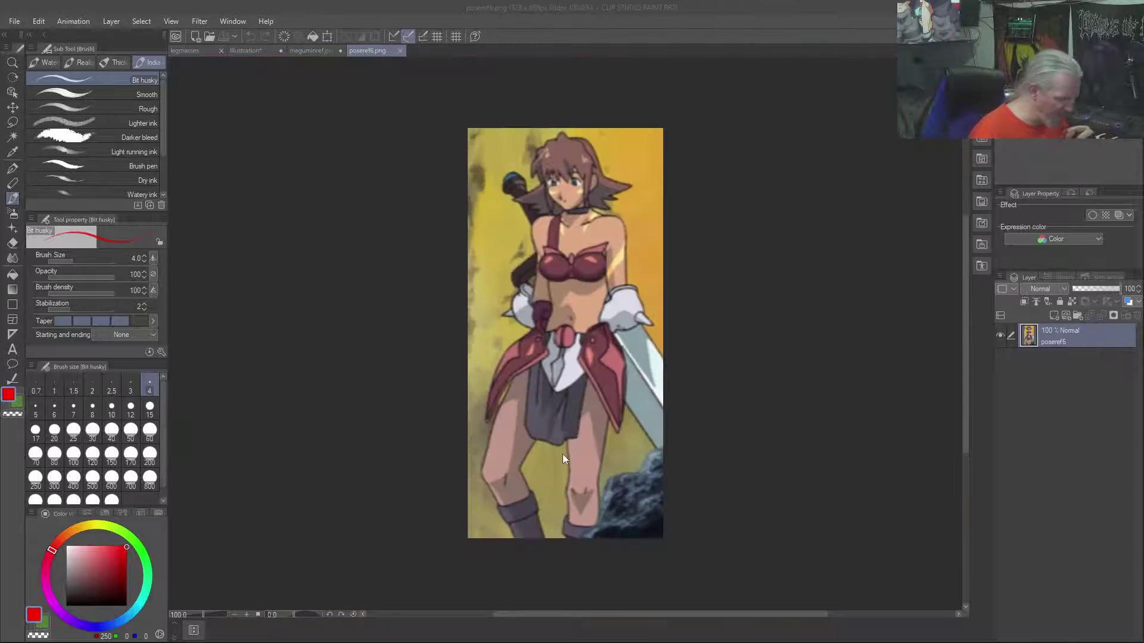
Trace the inner and outer contours of the right-hand leg on the newly opened pose reference
drag(563, 392, 568, 524)
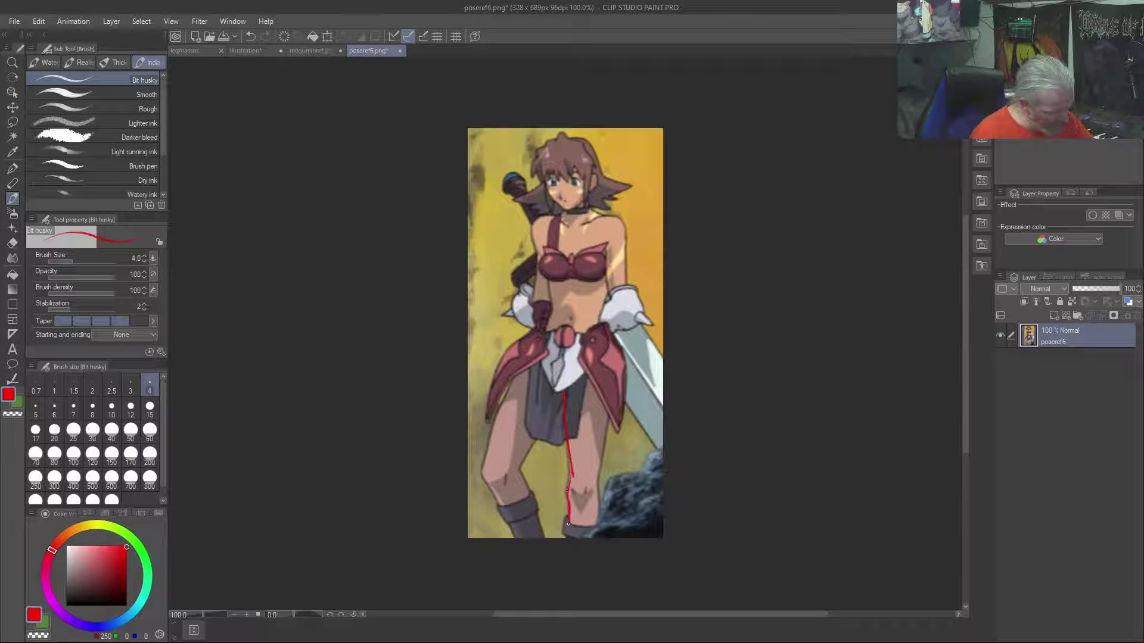
drag(571, 478, 563, 442)
drag(614, 362, 594, 465)
drag(608, 415, 612, 366)
Trace the waist sides, hip lines and both contours of the bent left-hand leg on the pose reference
mouse_move(603, 322)
mouse_down()
mouse_move(609, 345)
mouse_move(604, 291)
mouse_move(549, 308)
mouse_move(499, 426)
mouse_up()
mouse_move(536, 358)
mouse_down()
mouse_move(497, 418)
mouse_move(528, 355)
mouse_move(488, 463)
mouse_up()
mouse_move(499, 413)
mouse_down()
mouse_move(483, 470)
mouse_move(508, 517)
mouse_up()
drag(527, 468, 518, 486)
drag(531, 443, 517, 472)
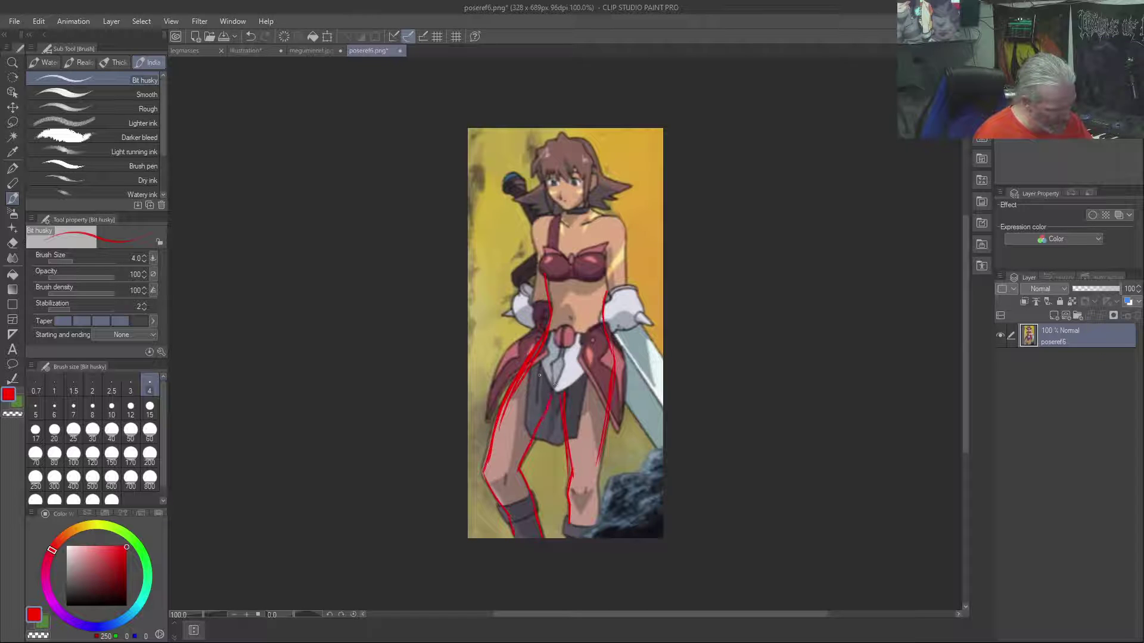
mouse_move(565, 388)
mouse_down()
mouse_move(584, 367)
mouse_move(563, 387)
mouse_up()
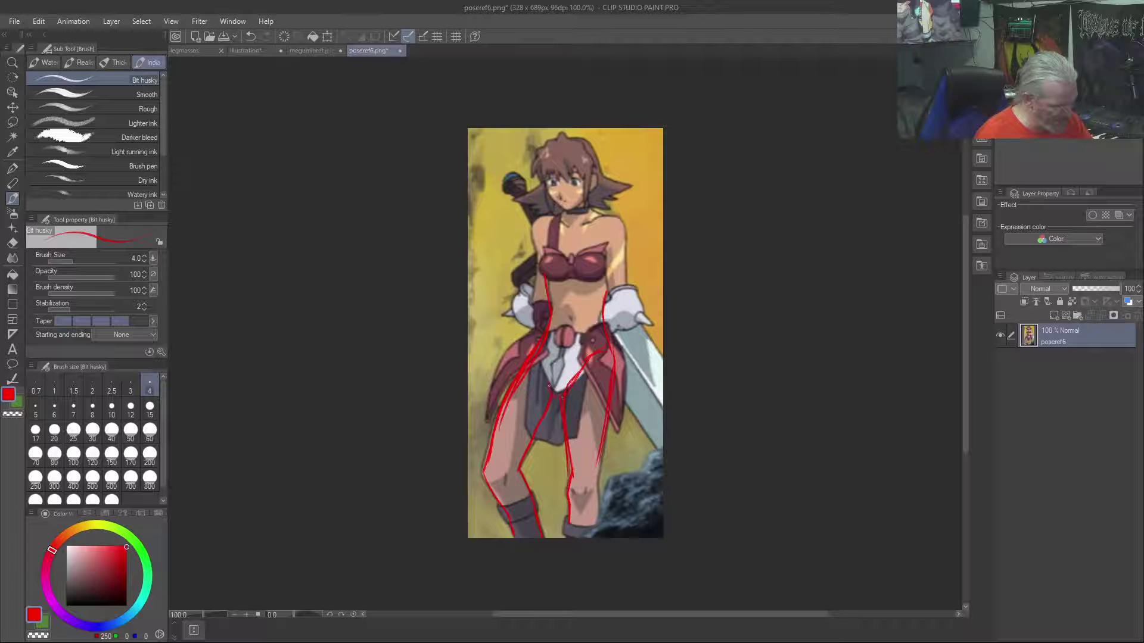
Trace the waistband curve and the lower chest contours on the pose reference, and open the th.jpg reference image
drag(605, 339, 538, 335)
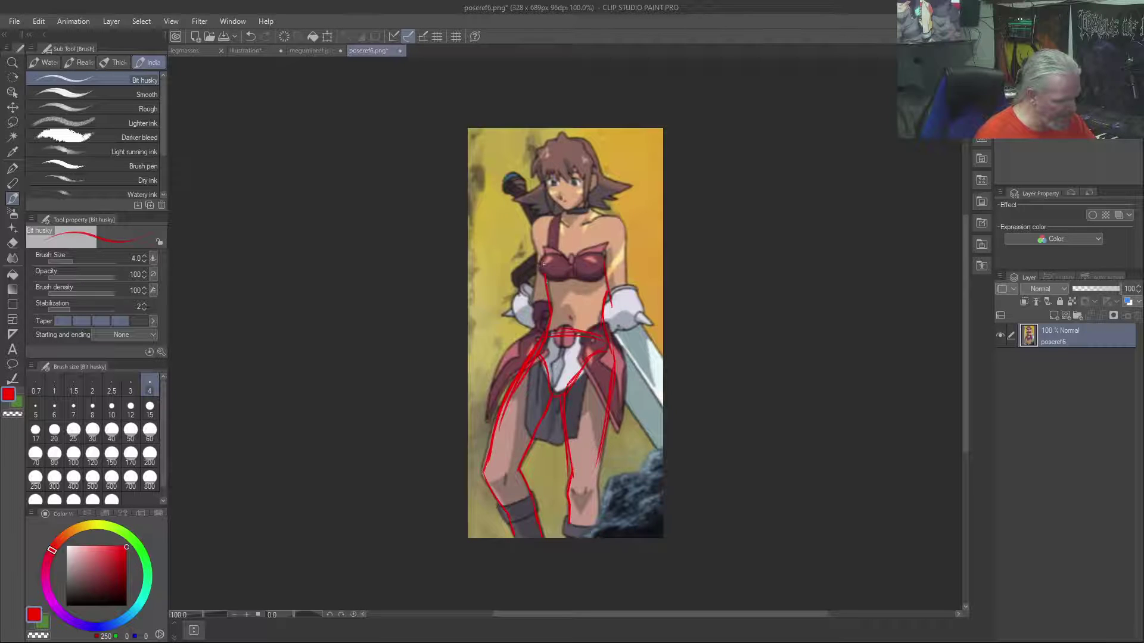
drag(580, 282, 601, 275)
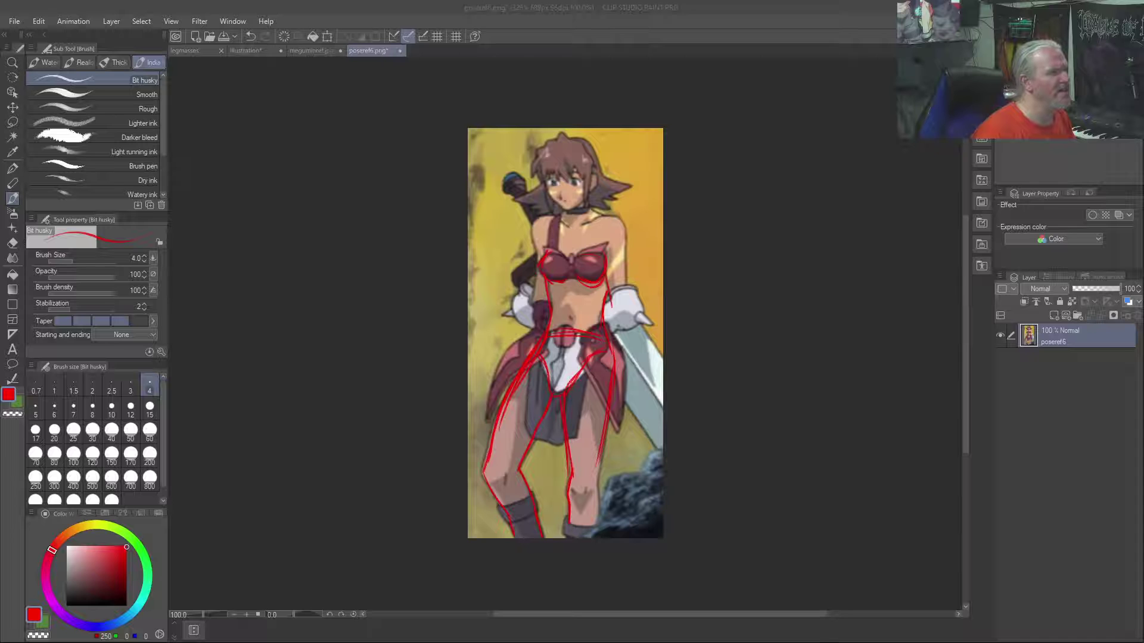
drag(591, 155, 591, 155)
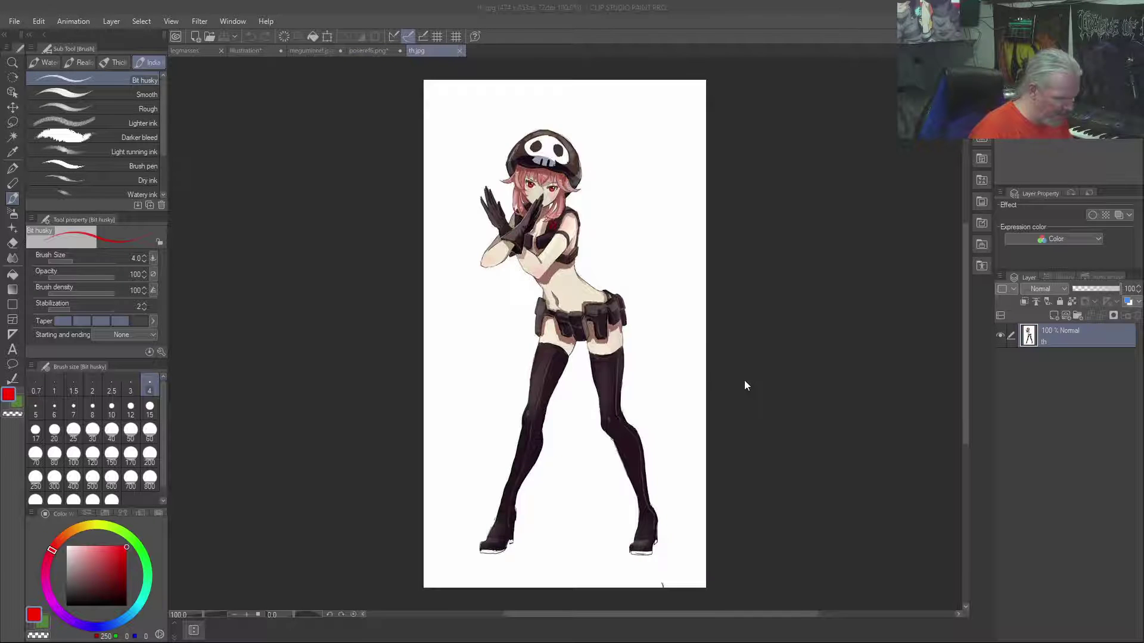
click(545, 318)
drag(539, 337, 528, 381)
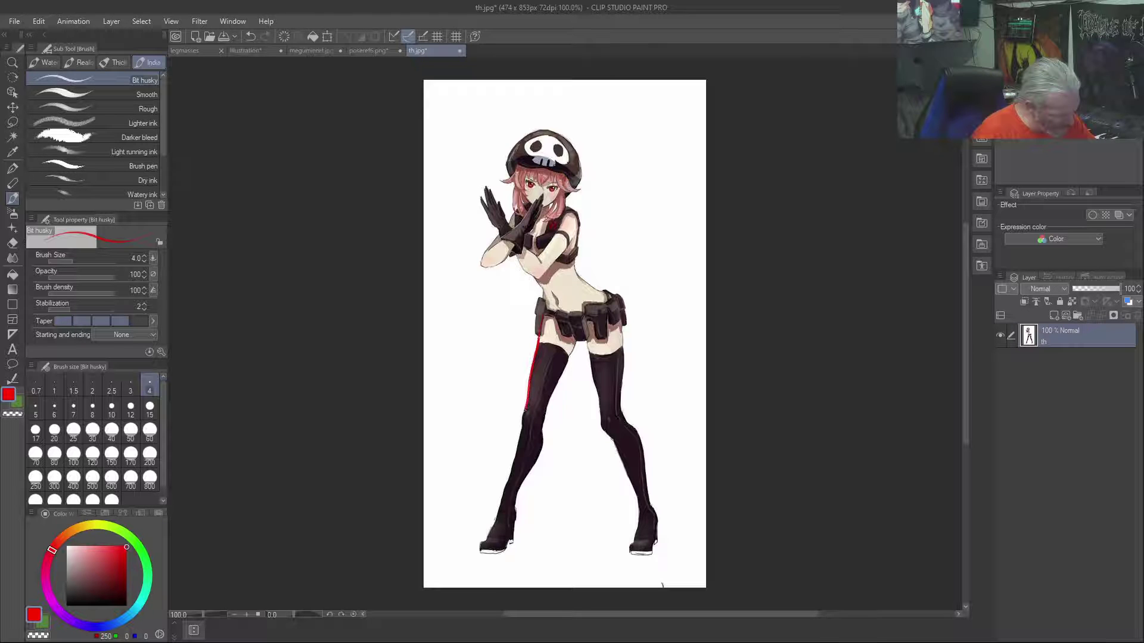
drag(515, 454, 509, 478)
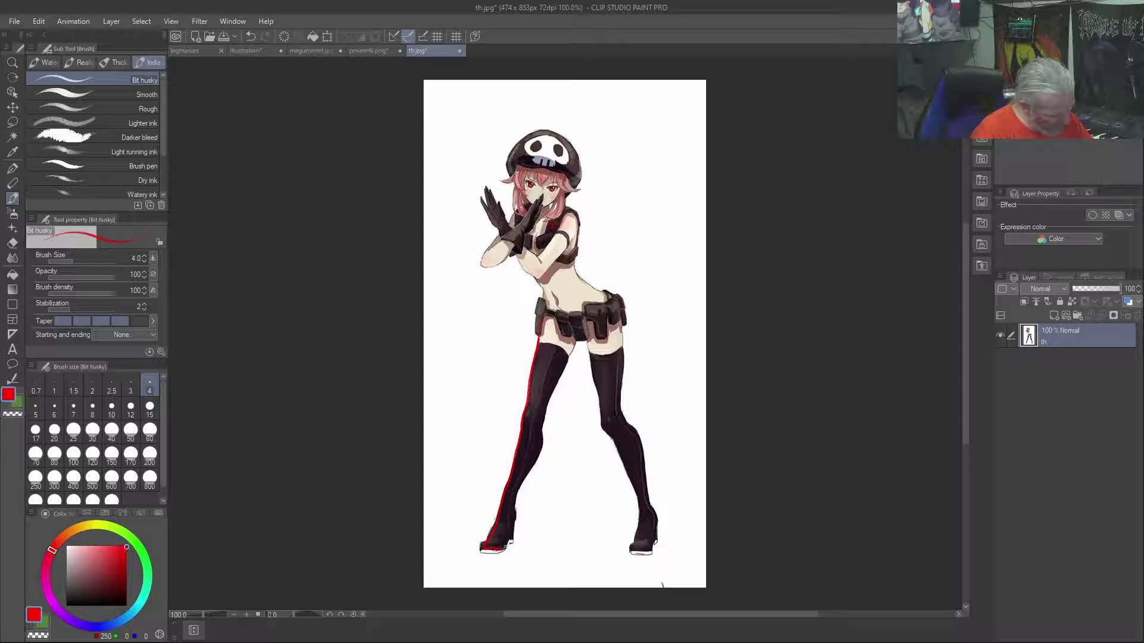
drag(518, 491, 572, 350)
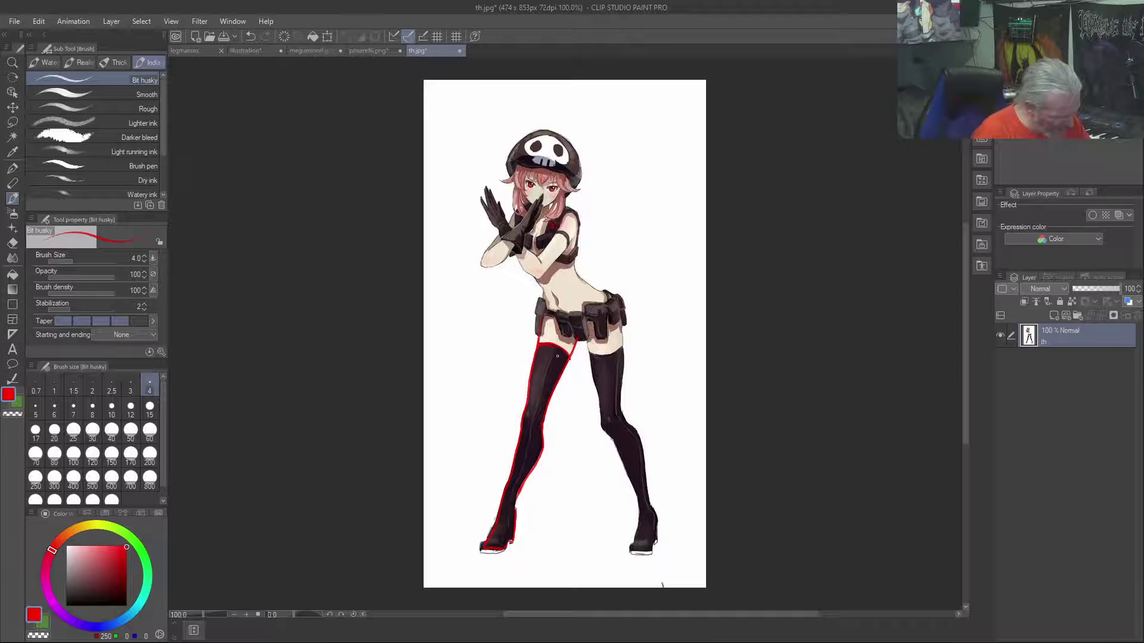
scroll(538, 326, up, 5)
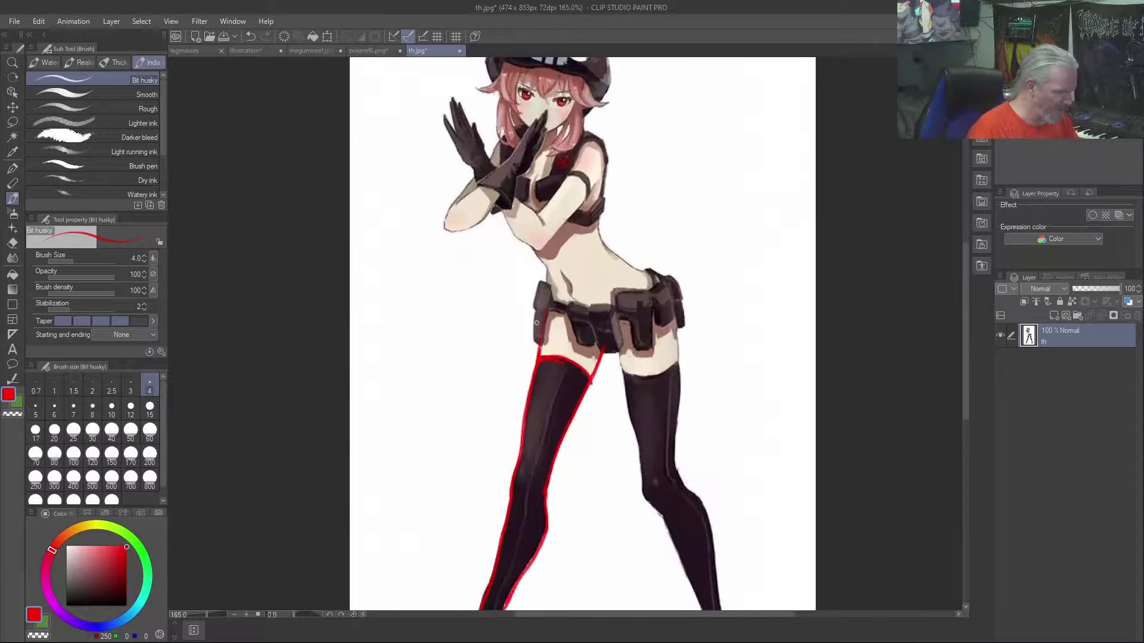
key(Delete)
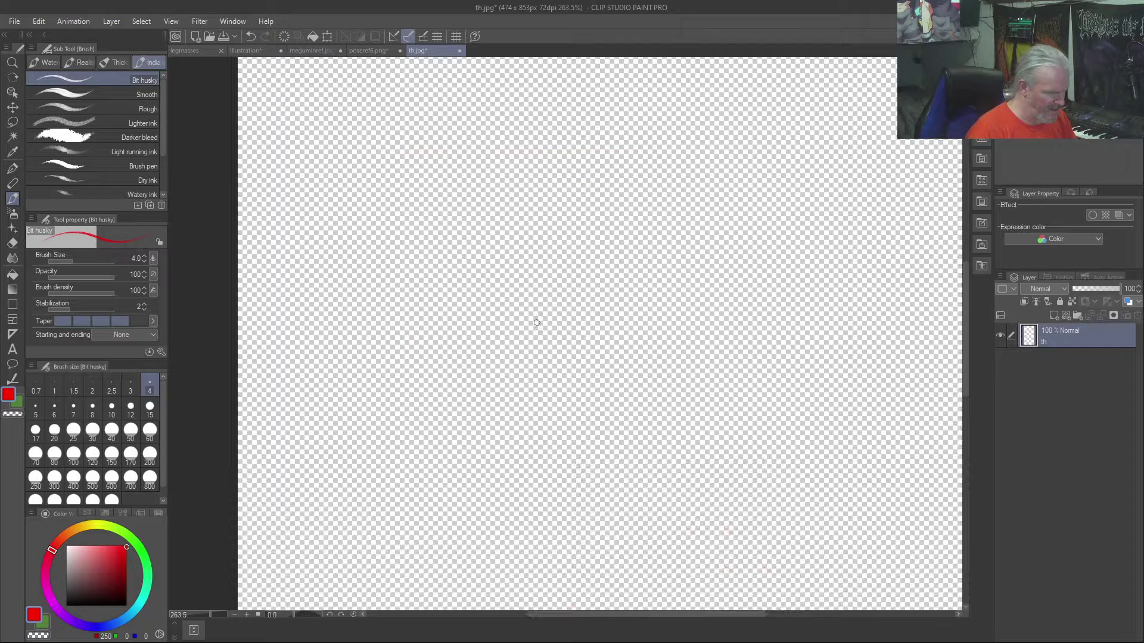
key(ctrl+z)
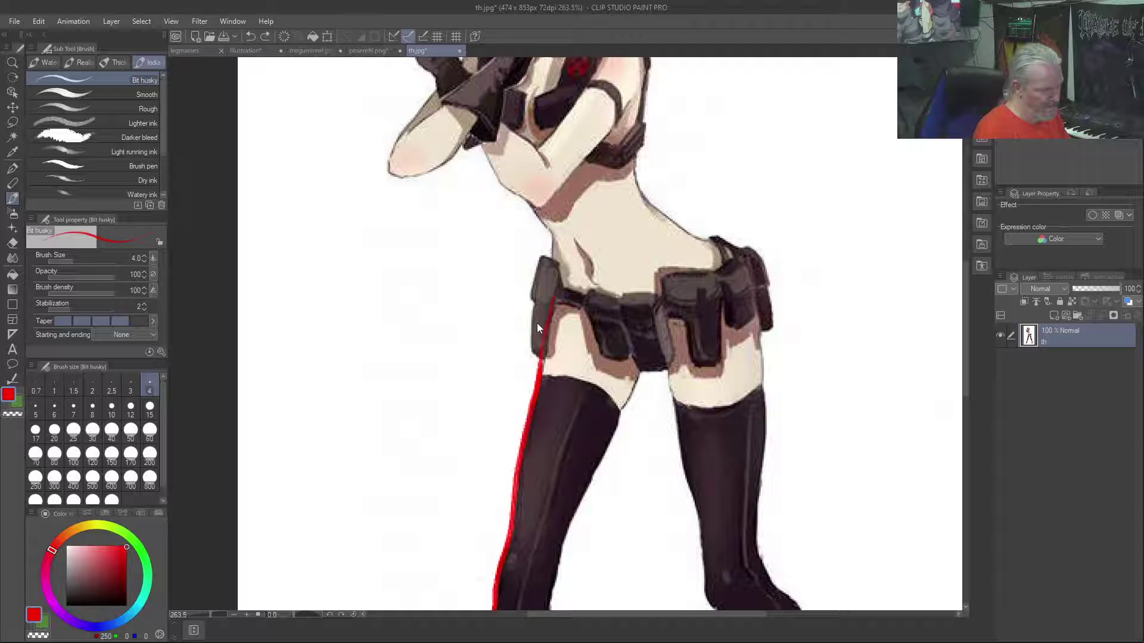
key(ctrl+z)
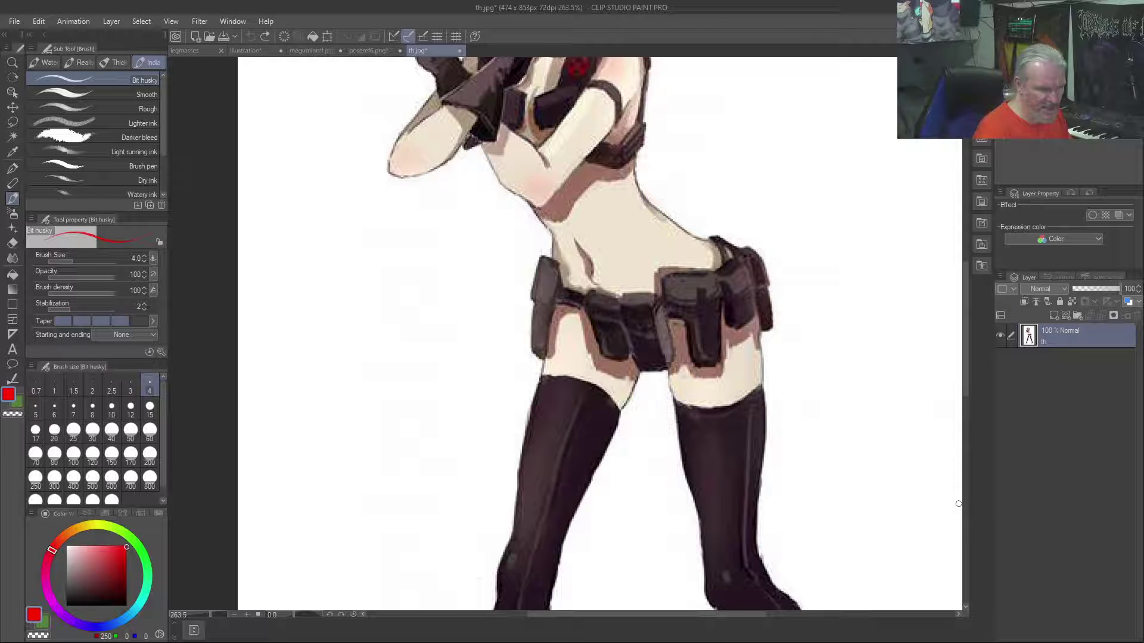
Add a new raster layer and trace the left-hand thigh with its stocking edge, the hip, and the right-hand leg's inner thigh
key(ctrl+shift+n)
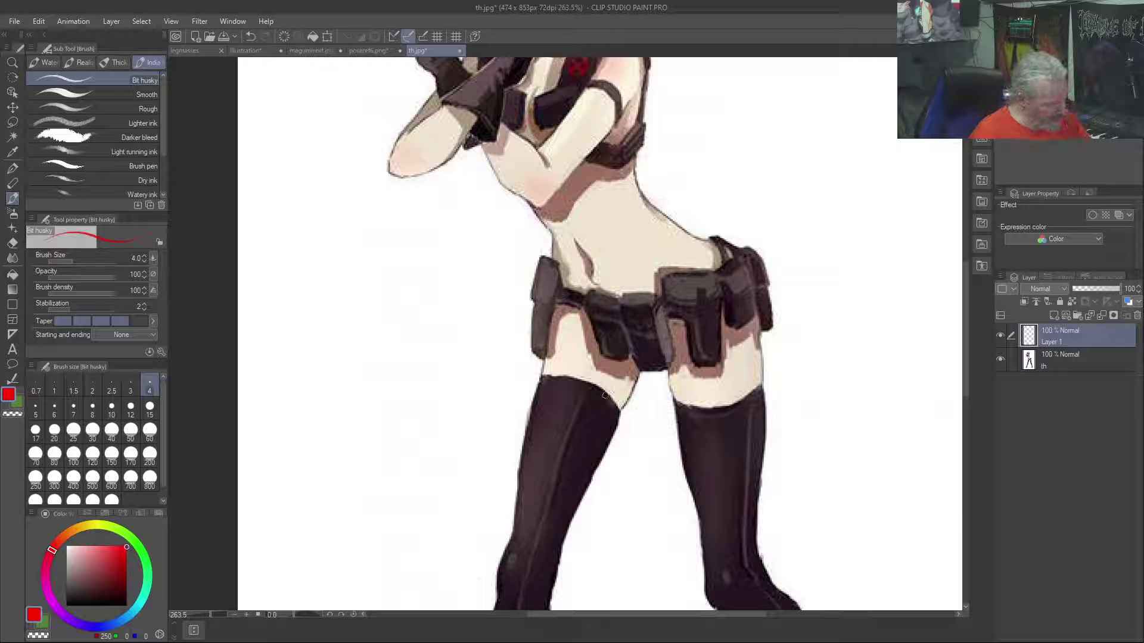
mouse_move(640, 370)
mouse_down()
mouse_move(620, 415)
mouse_move(597, 389)
mouse_move(539, 376)
mouse_up()
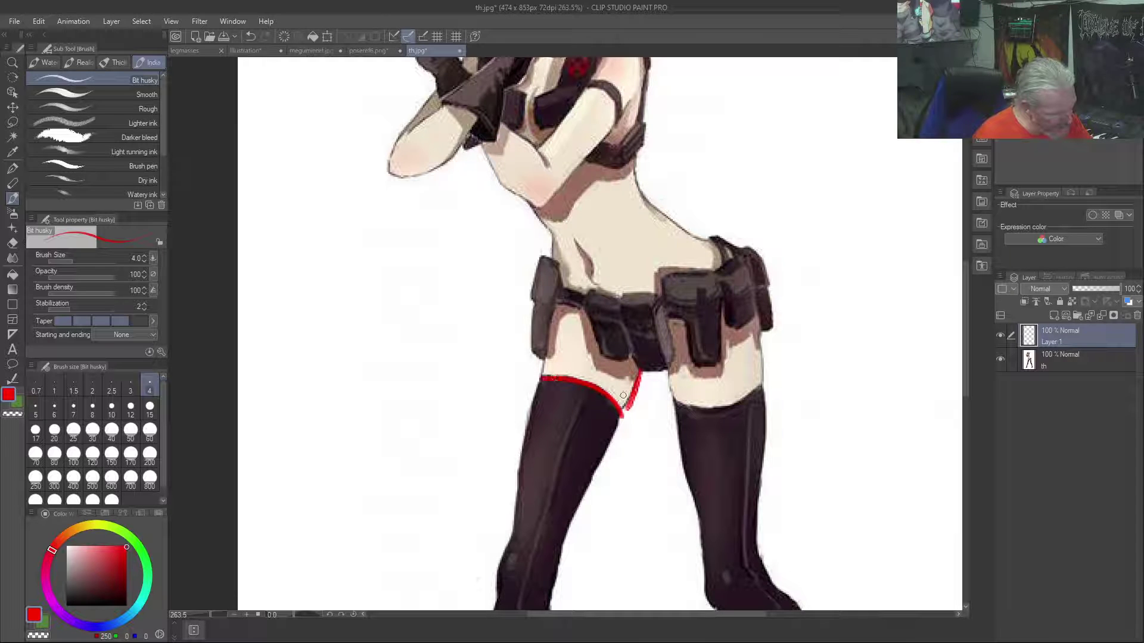
mouse_move(621, 416)
mouse_down()
mouse_move(638, 379)
mouse_move(558, 568)
mouse_up()
drag(539, 381, 514, 538)
mouse_move(541, 378)
mouse_down()
mouse_move(554, 234)
mouse_move(555, 266)
mouse_up()
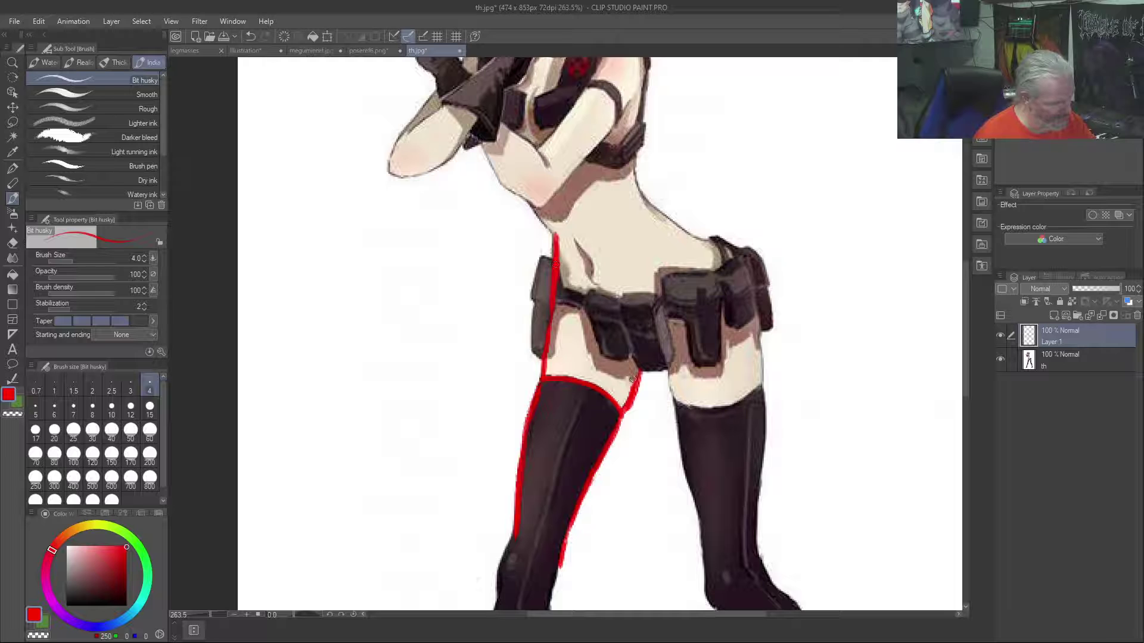
drag(665, 371, 707, 590)
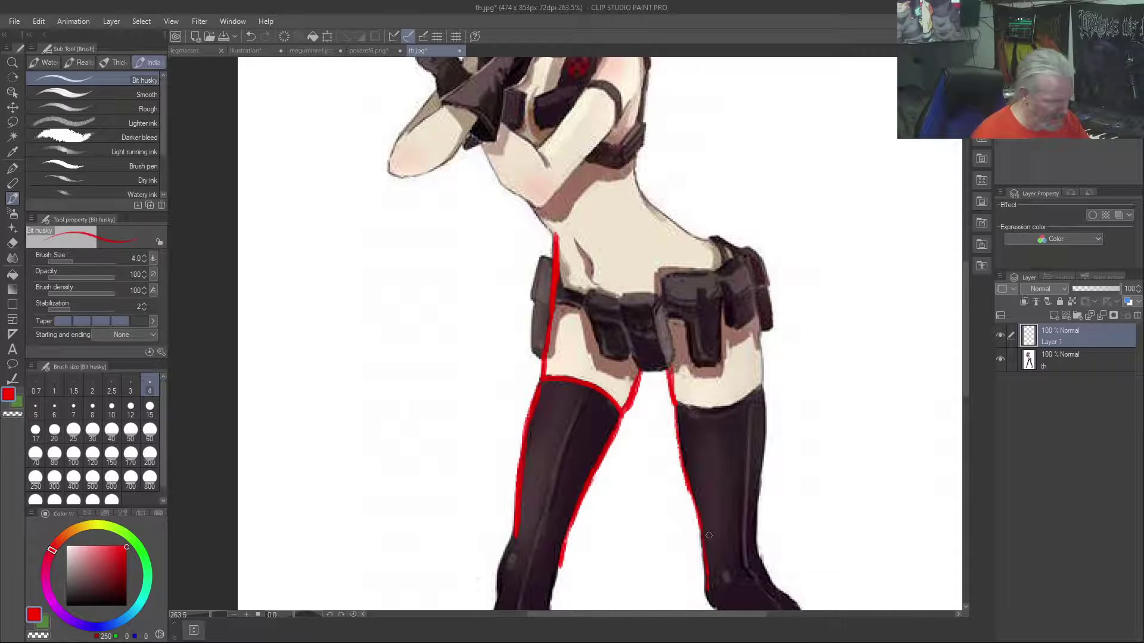
Clear the traced red lines from Layer 1
scroll(709, 535, down, 4)
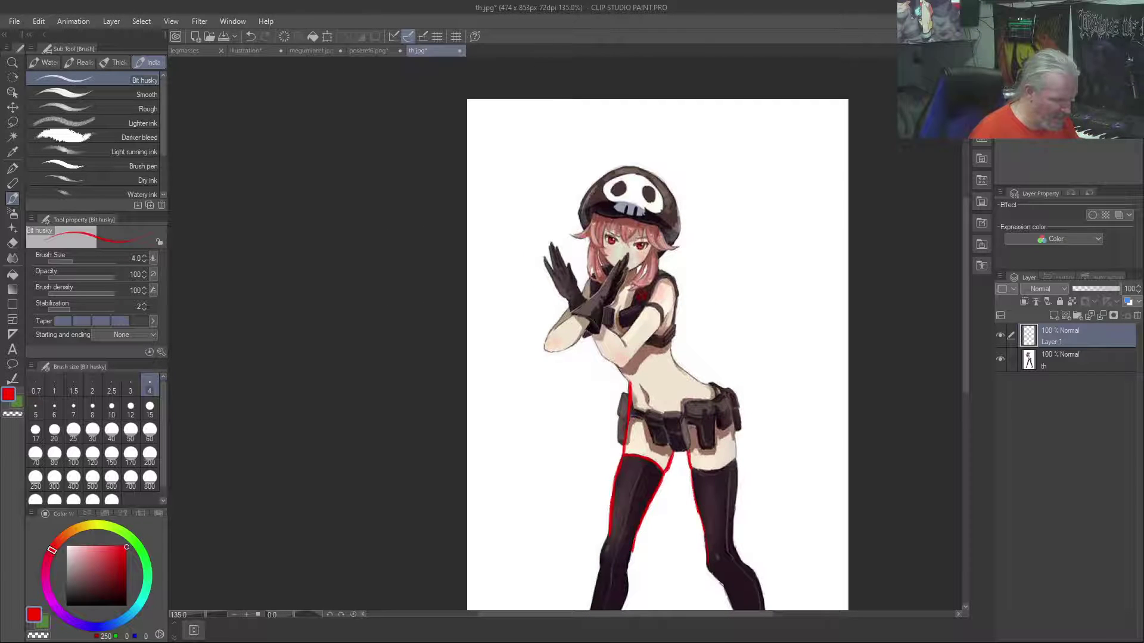
key(y)
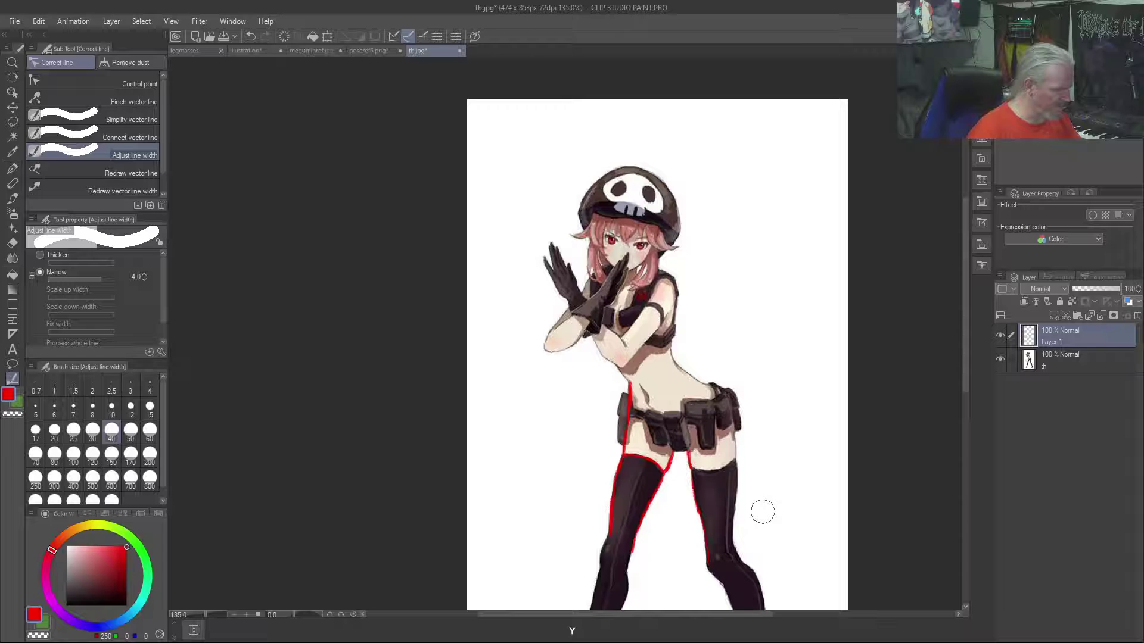
key(k)
drag(528, 420, 462, 308)
key(Delete)
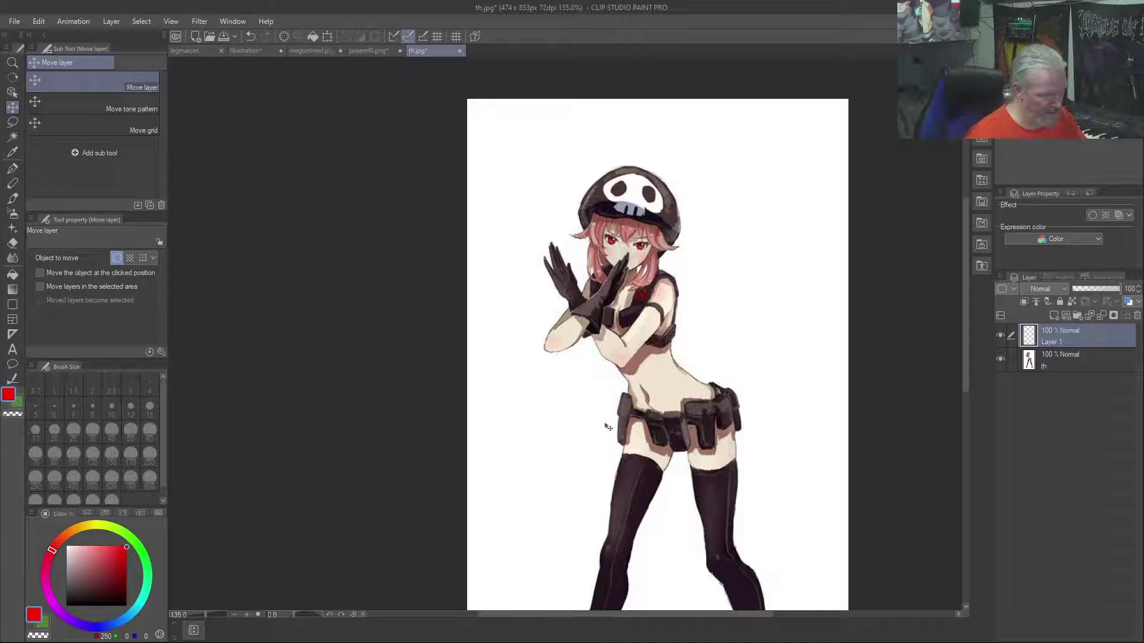
Trace both thigh contours and the sides of the knee on the right-hand leg on Layer 1
click(1095, 360)
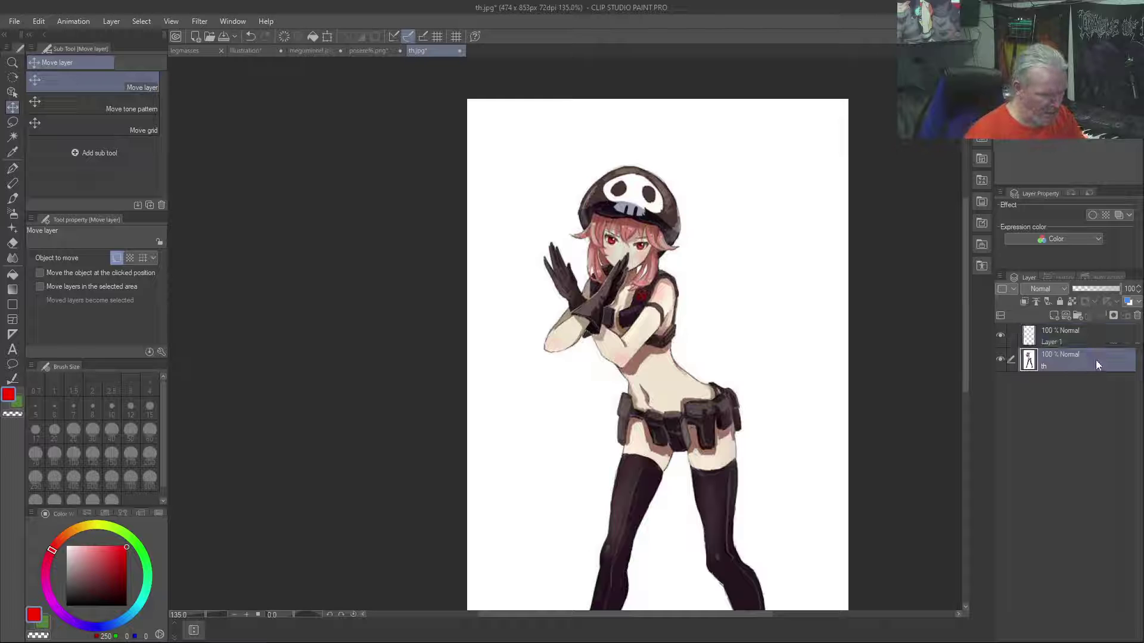
drag(580, 459, 543, 407)
drag(464, 454, 351, 199)
scroll(351, 205, up, 3)
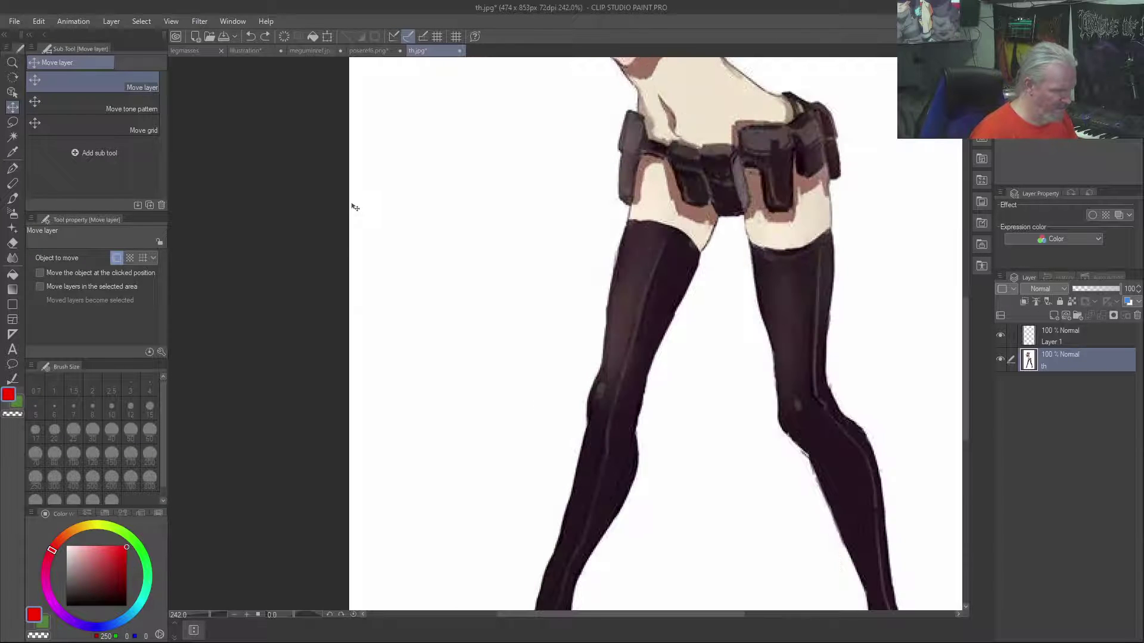
drag(447, 485, 311, 460)
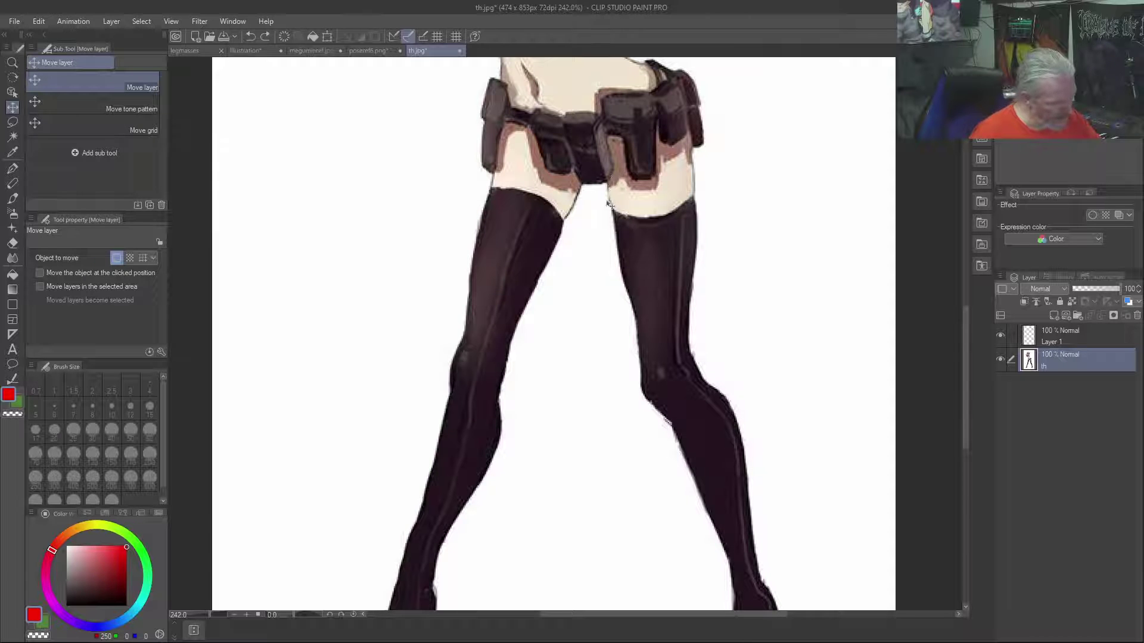
click(1062, 339)
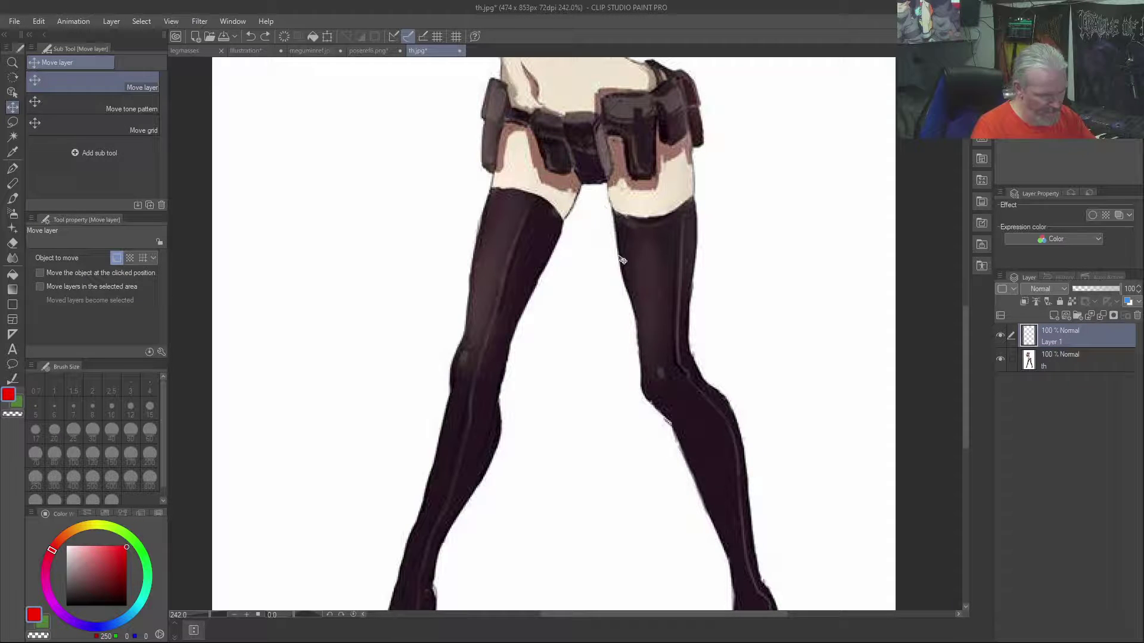
key(b)
drag(603, 173, 639, 359)
drag(619, 275, 644, 384)
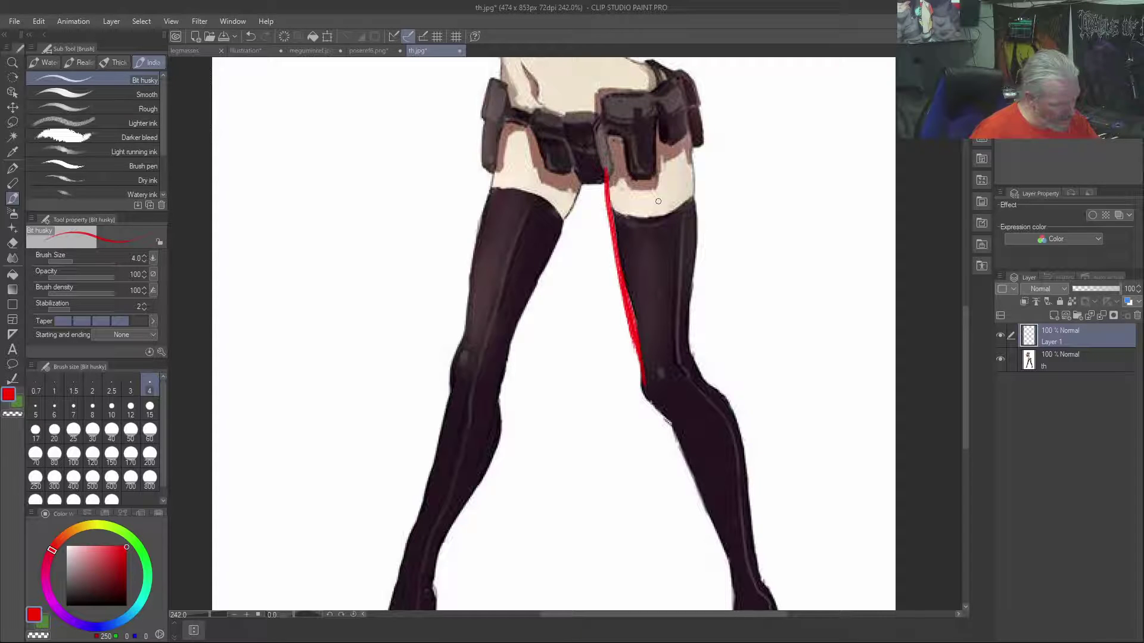
mouse_move(686, 126)
mouse_down()
mouse_move(690, 379)
mouse_move(707, 400)
mouse_up()
mouse_move(643, 350)
mouse_down()
mouse_move(644, 388)
mouse_move(677, 426)
mouse_up()
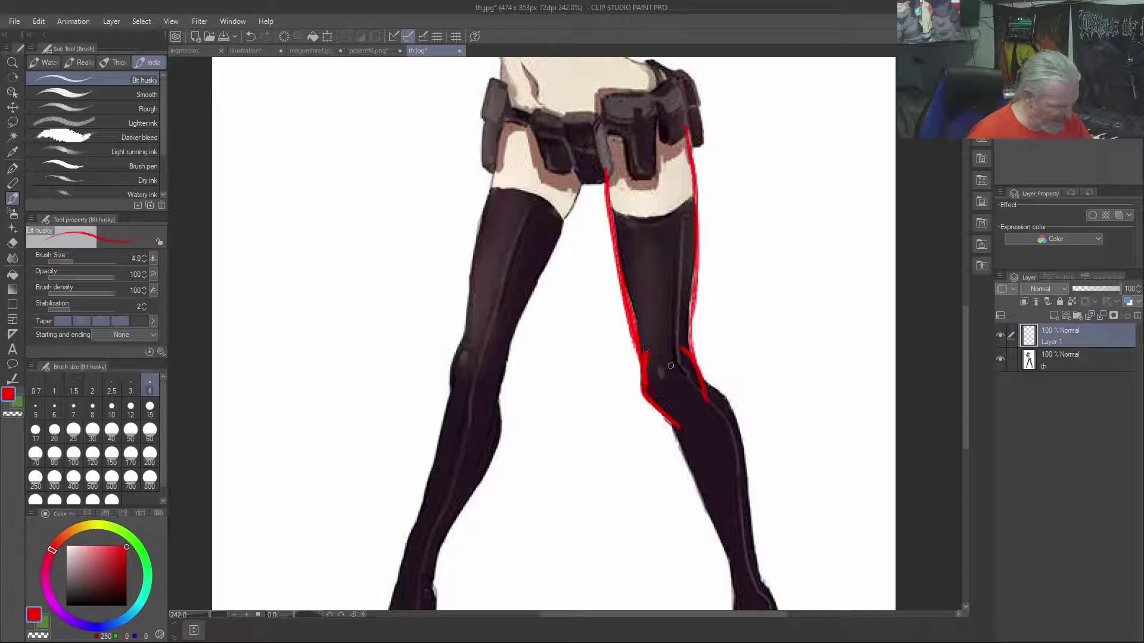
Mark the inner knee edge and trace both shin contours of the right-hand leg down to the ankle
drag(669, 366, 682, 390)
drag(682, 337, 708, 396)
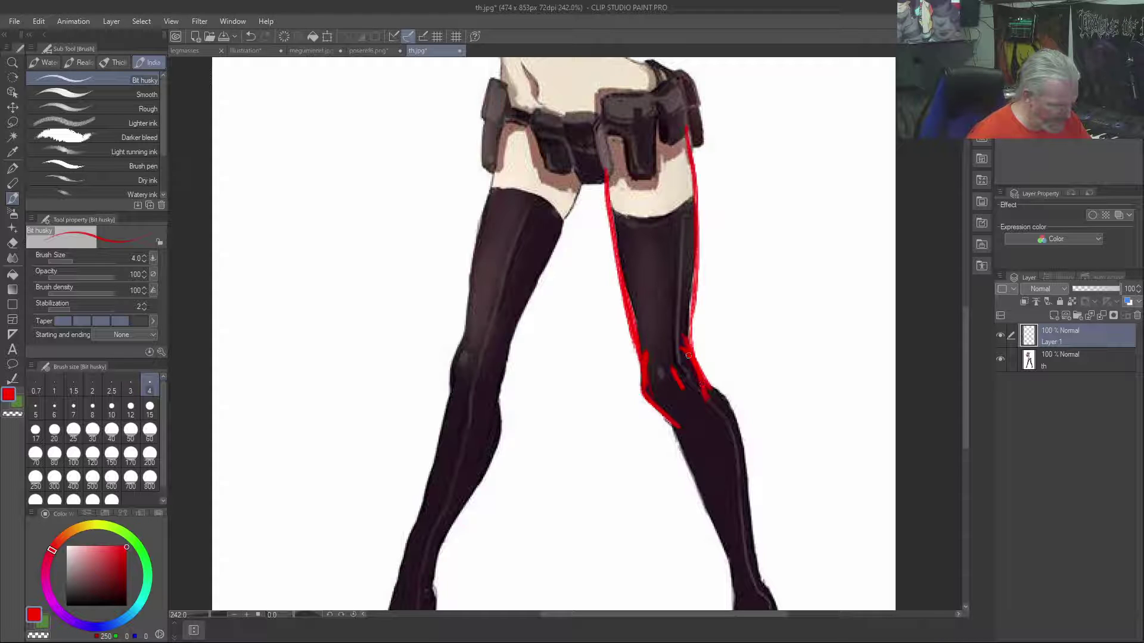
mouse_move(694, 364)
mouse_down()
mouse_move(714, 407)
mouse_move(732, 411)
mouse_move(760, 586)
mouse_move(669, 425)
mouse_move(729, 575)
mouse_up()
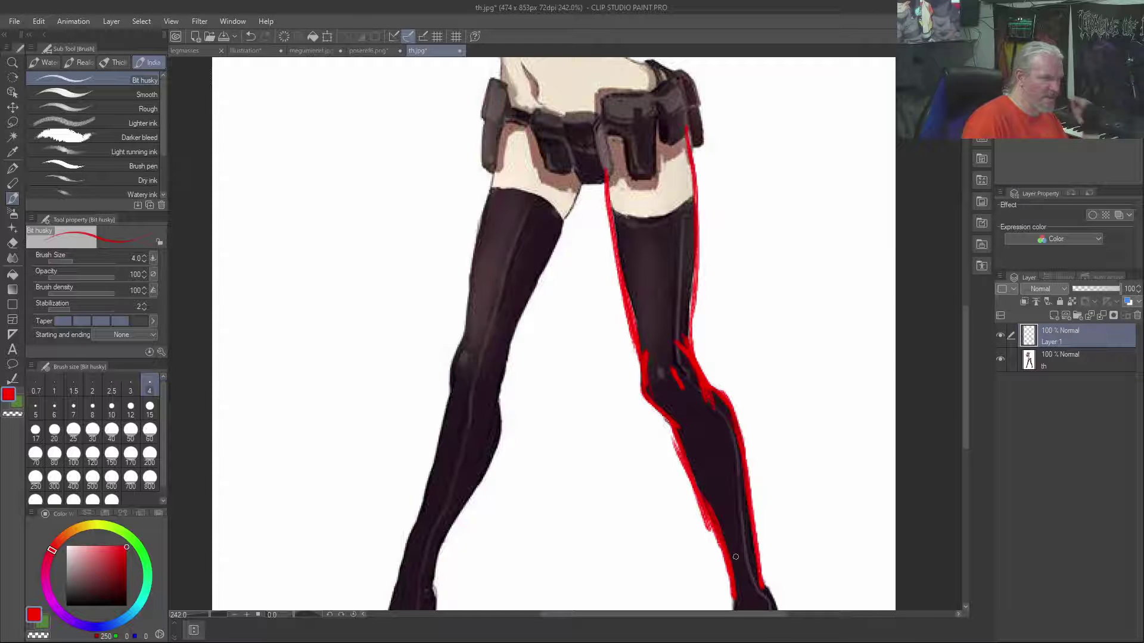
Trace the left-hand leg's outer thigh, knee sides and upper shin, and clear all tracing from Layer 1
mouse_move(498, 126)
mouse_down()
mouse_move(470, 327)
mouse_move(490, 159)
mouse_up()
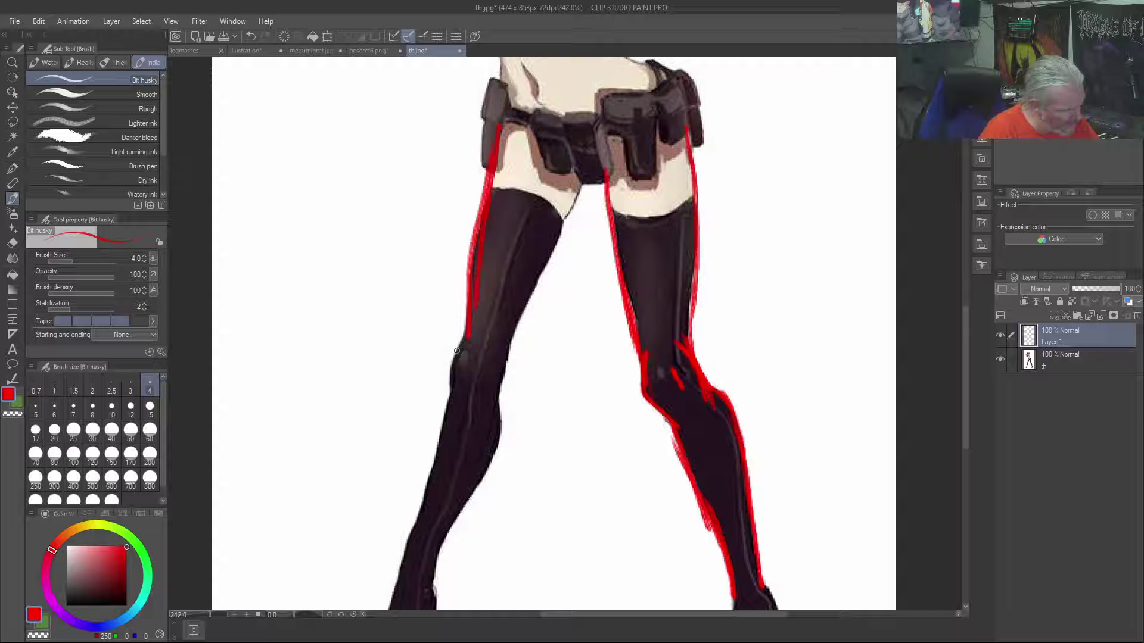
drag(457, 349, 452, 403)
drag(484, 356, 435, 479)
mouse_move(450, 391)
mouse_down()
mouse_move(445, 418)
mouse_move(456, 383)
mouse_up()
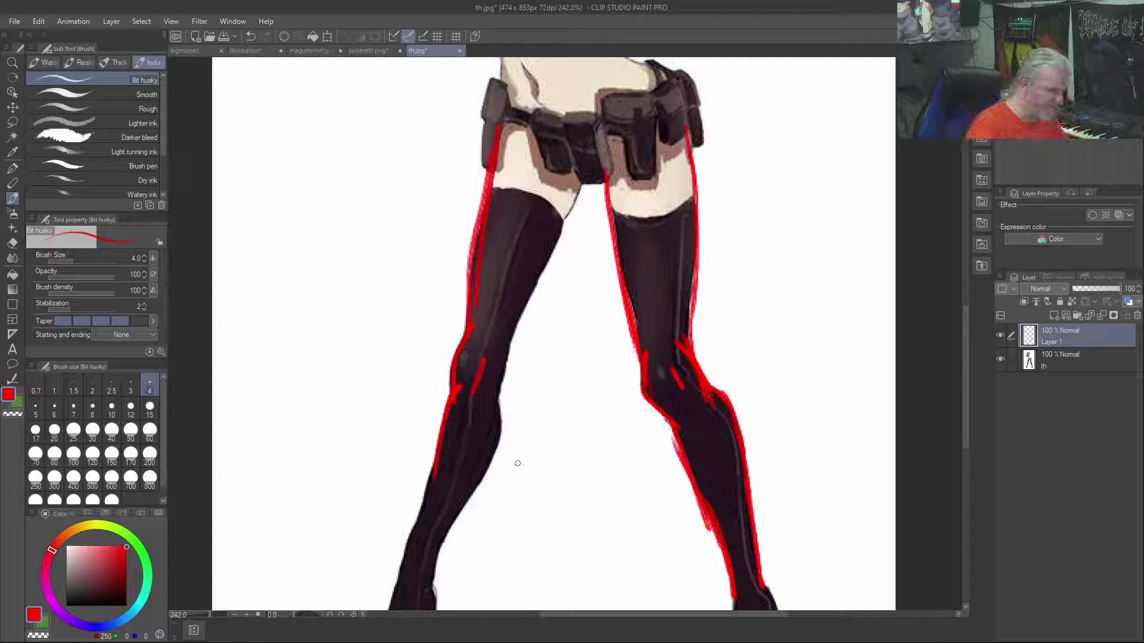
key(Delete)
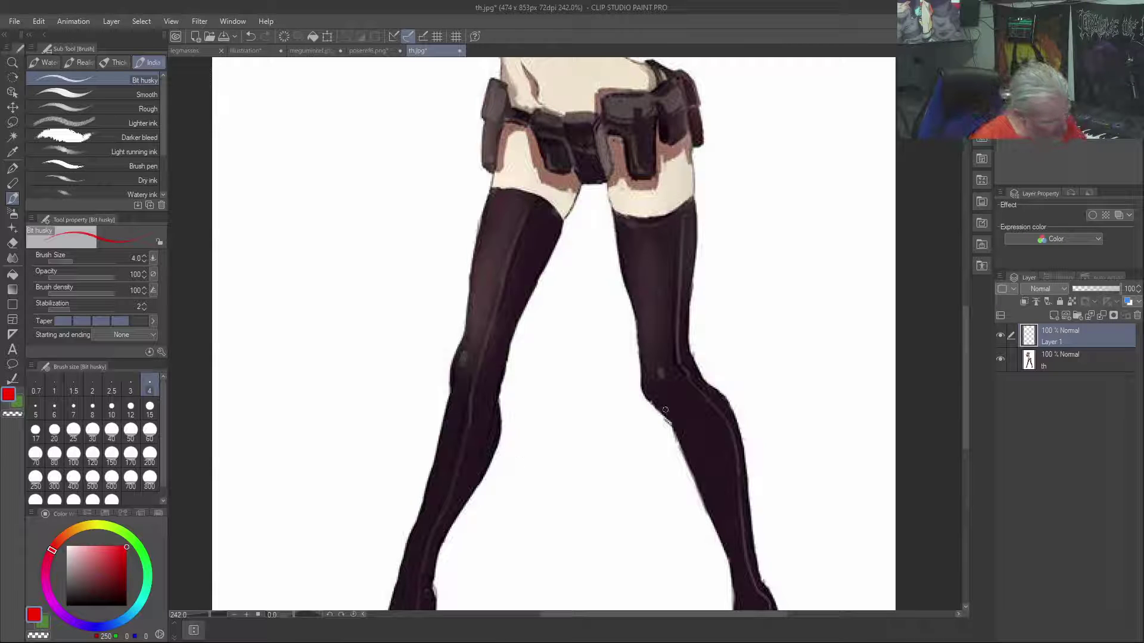
Retrace the right-hand leg from the inner thigh around the kneecap, up the outer thigh and down both shin sides
mouse_move(606, 176)
mouse_down()
mouse_move(648, 404)
mouse_move(674, 384)
mouse_move(669, 356)
mouse_move(675, 382)
mouse_move(692, 374)
mouse_move(692, 276)
mouse_up()
drag(691, 374, 688, 323)
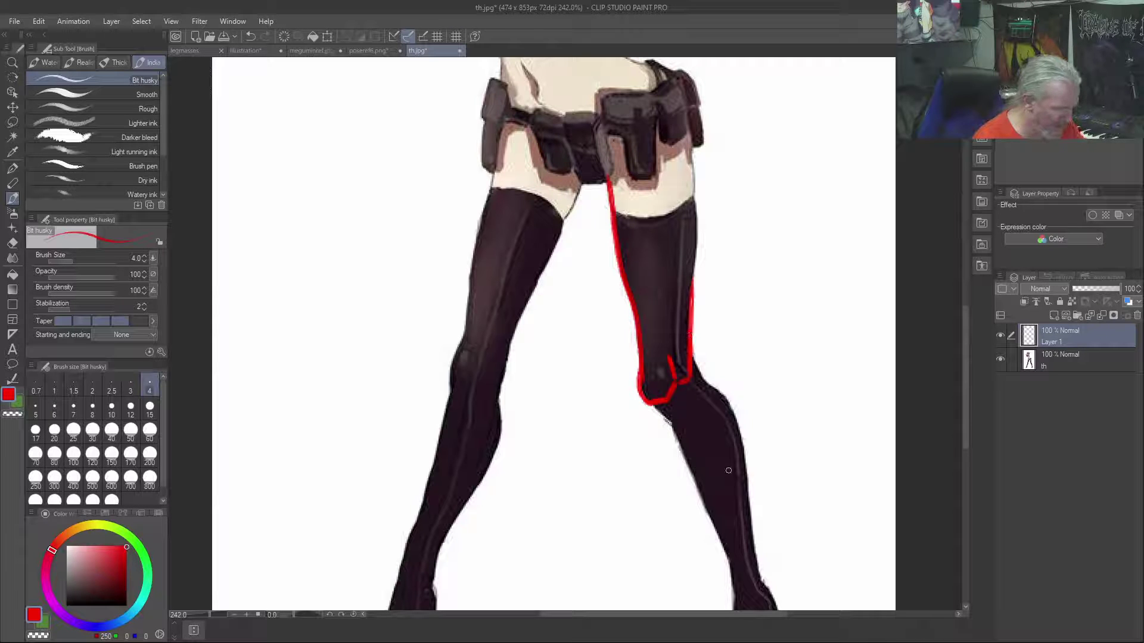
drag(657, 408, 668, 421)
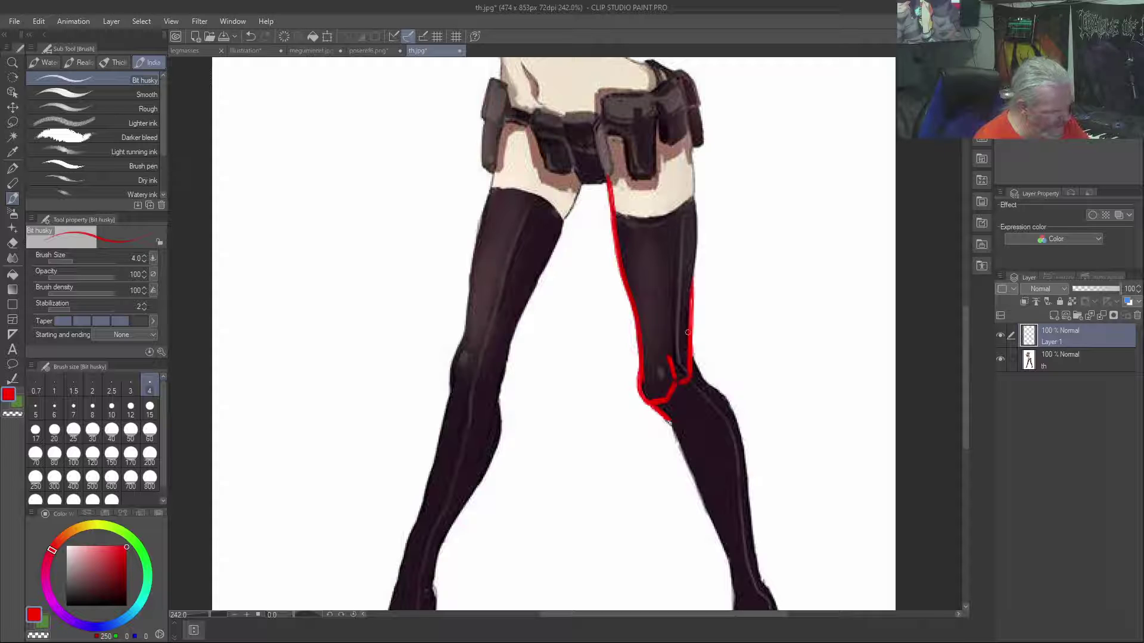
drag(669, 413, 728, 563)
mouse_move(701, 380)
mouse_down()
mouse_move(735, 425)
mouse_move(776, 607)
mouse_up()
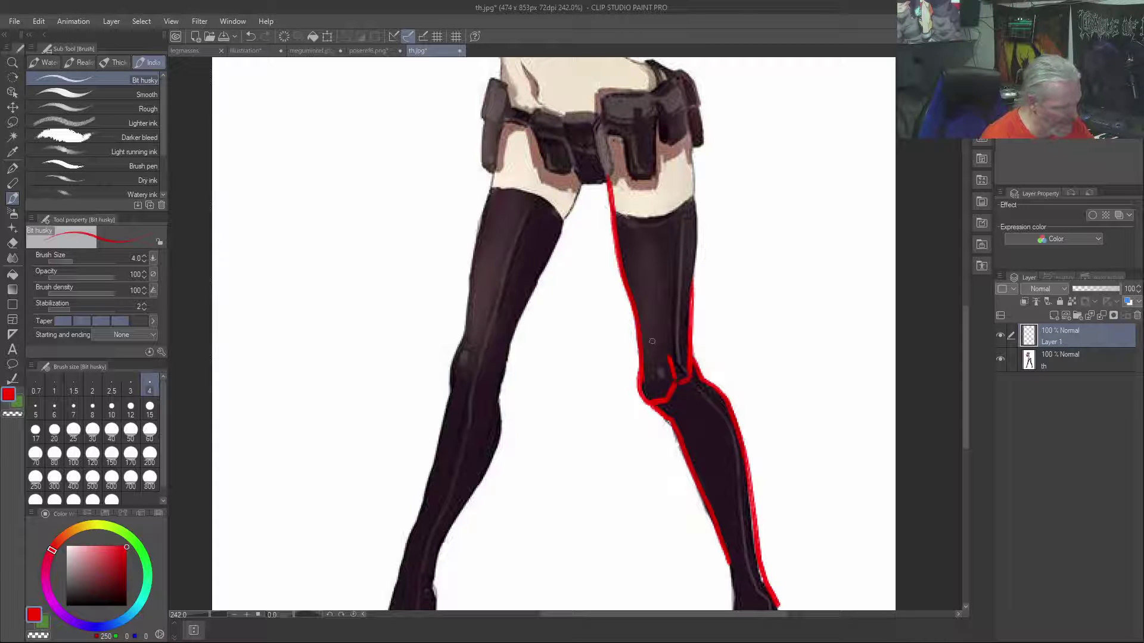
Draw inner guide lines along the right-hand thigh and down the calf to show the muscle forms meeting the knee
drag(621, 173, 651, 358)
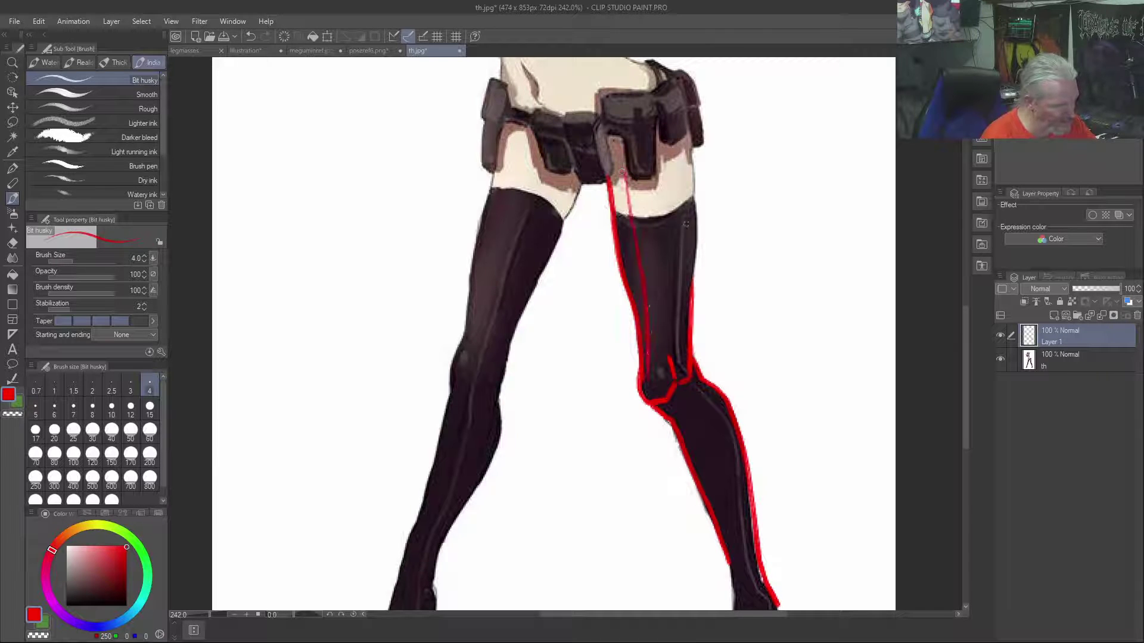
drag(698, 394, 726, 440)
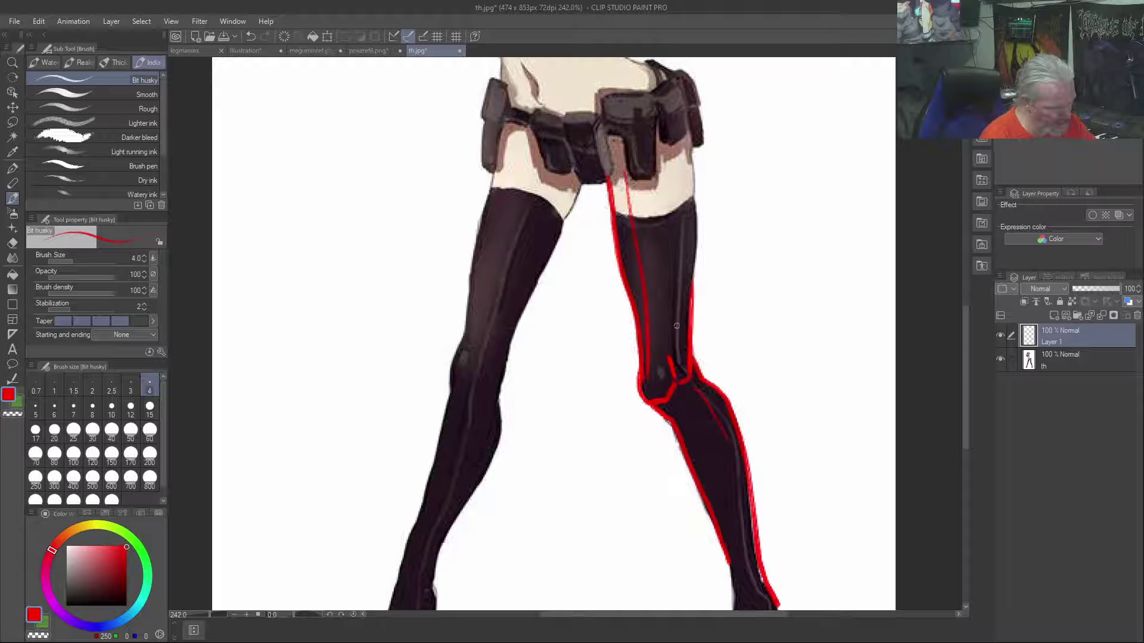
drag(679, 368, 685, 216)
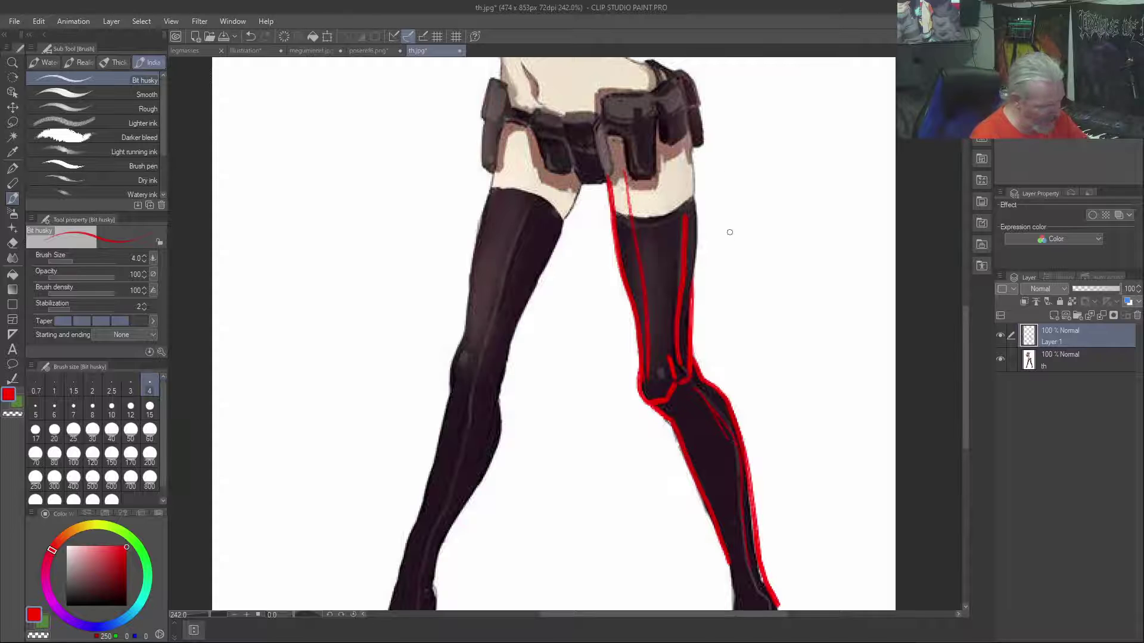
Sketch loose enclosing shapes around the right-hand thigh and lower leg, and circle the kneecap
drag(722, 154, 725, 341)
mouse_move(727, 283)
mouse_down()
mouse_move(726, 357)
mouse_move(652, 448)
mouse_move(592, 247)
mouse_up()
mouse_move(722, 377)
mouse_down()
mouse_move(783, 502)
mouse_move(747, 601)
mouse_move(692, 580)
mouse_move(630, 477)
mouse_up()
mouse_move(666, 355)
mouse_down()
mouse_move(642, 338)
mouse_move(628, 405)
mouse_move(670, 426)
mouse_move(665, 351)
mouse_up()
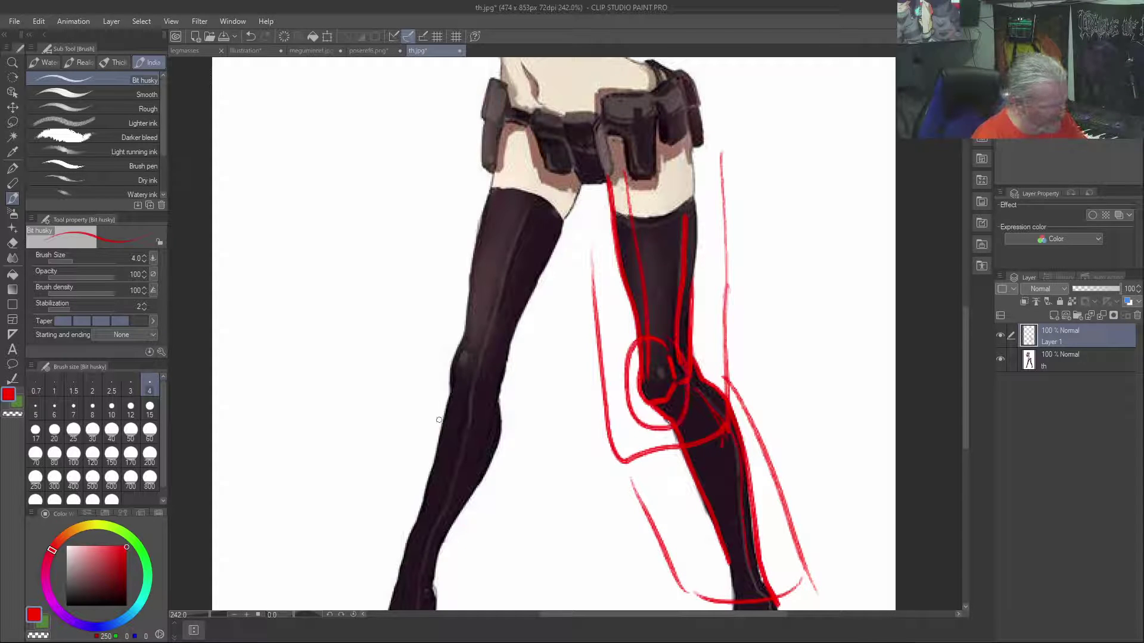
Trace the left-hand leg's contour from hip through the knee to the ankle, and draw a centre line down each leg
drag(494, 171, 469, 325)
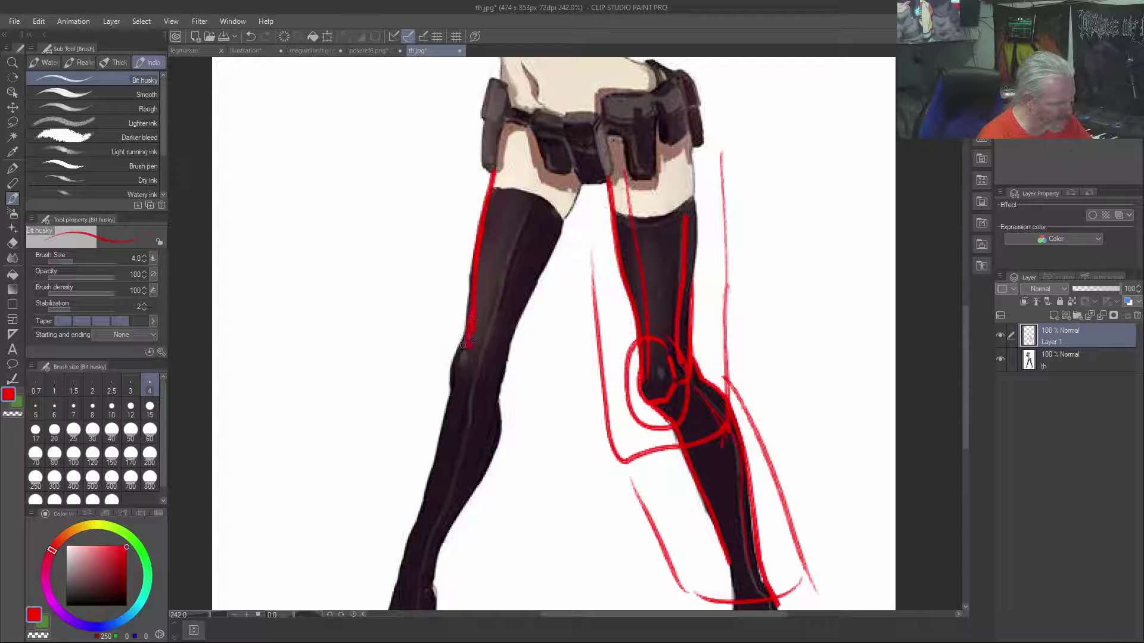
mouse_move(468, 342)
mouse_down()
mouse_move(448, 362)
mouse_move(453, 400)
mouse_move(449, 387)
mouse_move(392, 610)
mouse_up()
mouse_move(470, 346)
mouse_down()
mouse_move(496, 400)
mouse_move(488, 461)
mouse_move(498, 429)
mouse_move(434, 575)
mouse_up()
drag(497, 393, 586, 174)
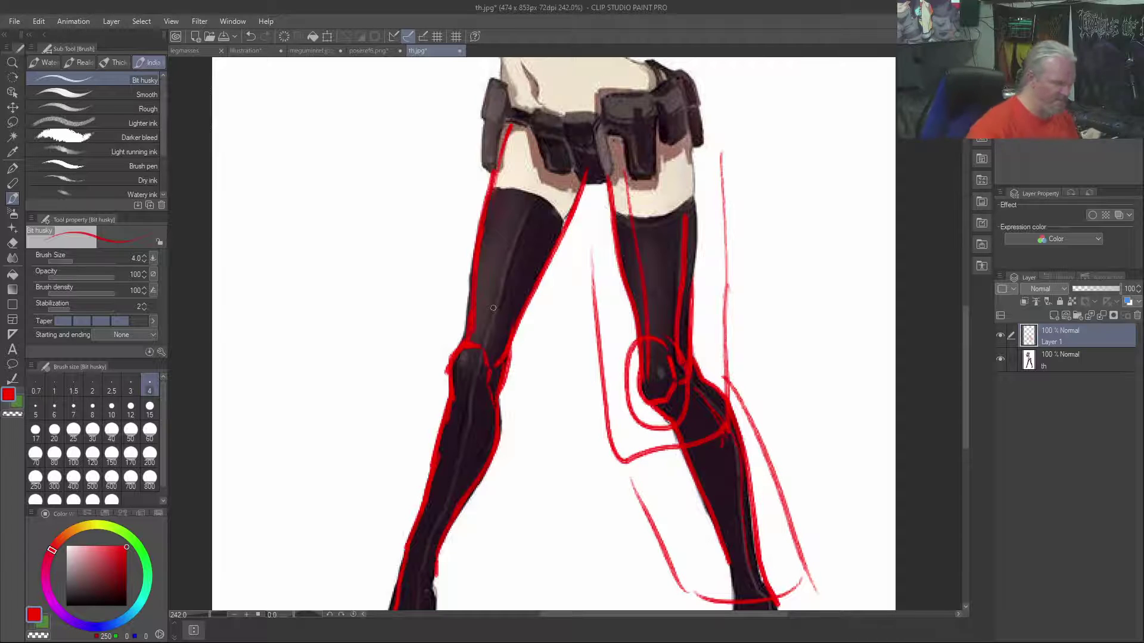
mouse_move(649, 102)
mouse_down()
mouse_move(659, 366)
mouse_move(754, 573)
mouse_up()
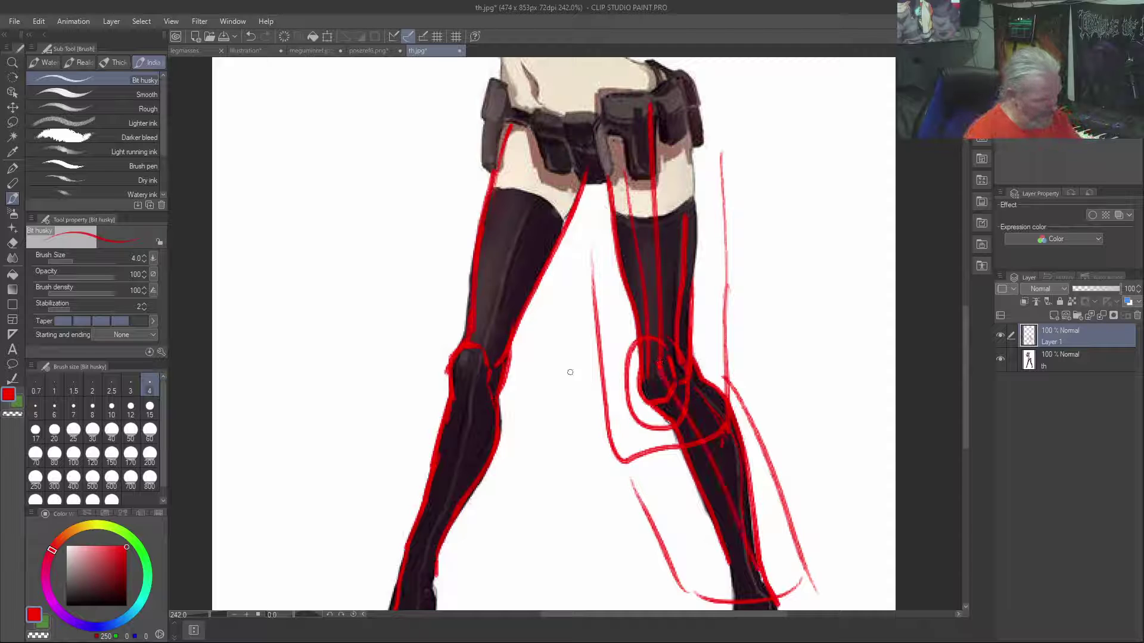
mouse_move(548, 122)
mouse_down()
mouse_move(480, 319)
mouse_move(417, 581)
mouse_up()
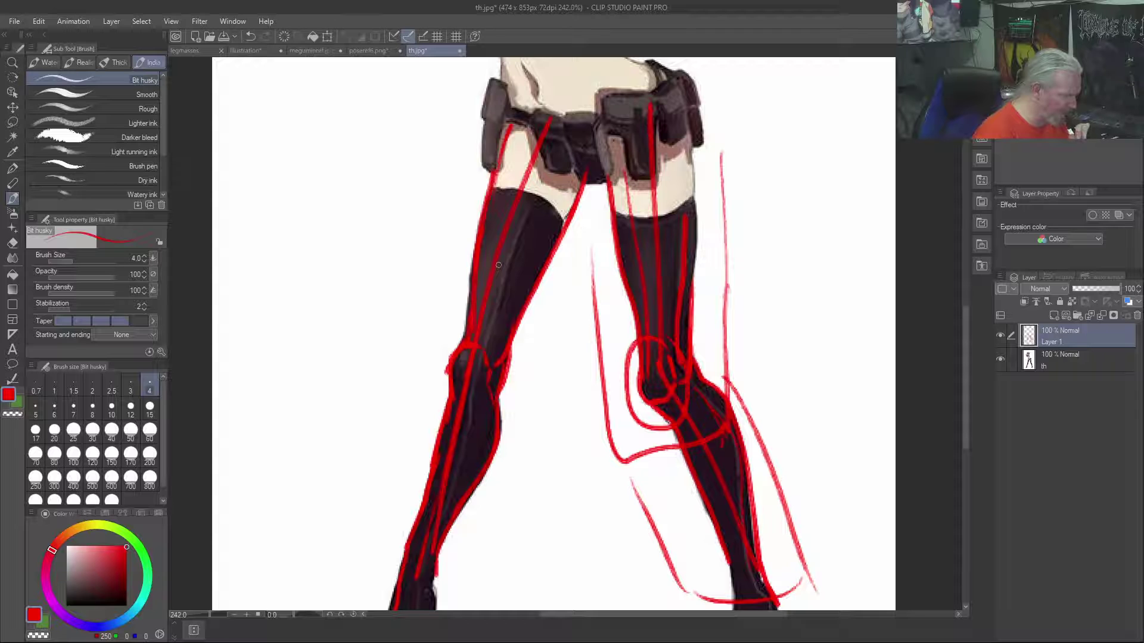
Clear all tracing from Layer 1 and close th.jpg without saving
scroll(498, 265, down, 5)
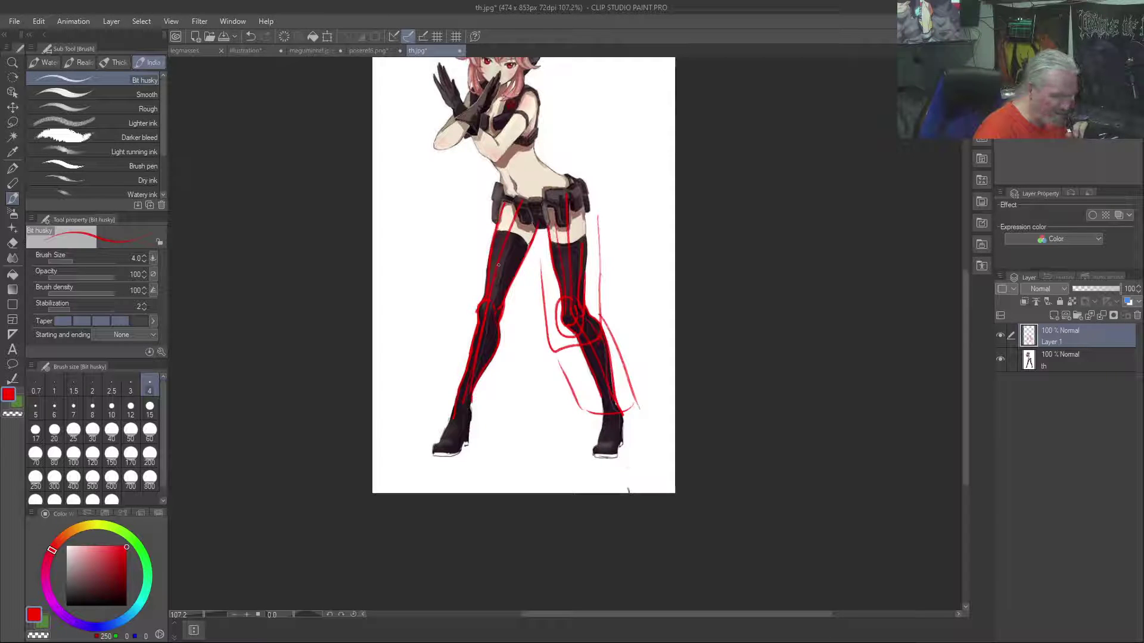
key(Delete)
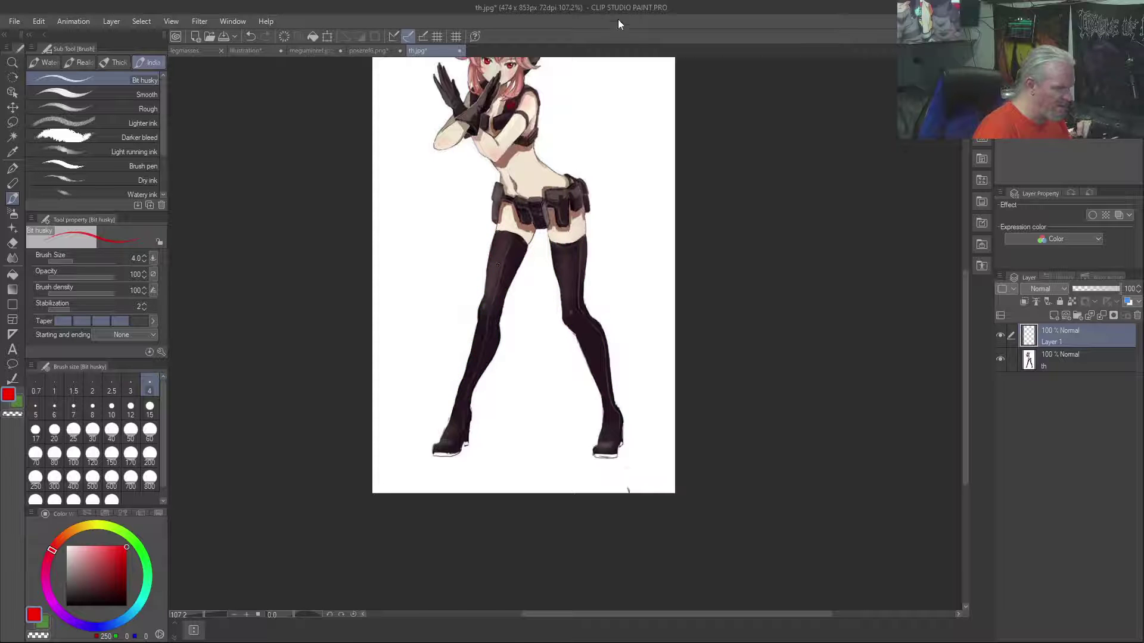
click(459, 50)
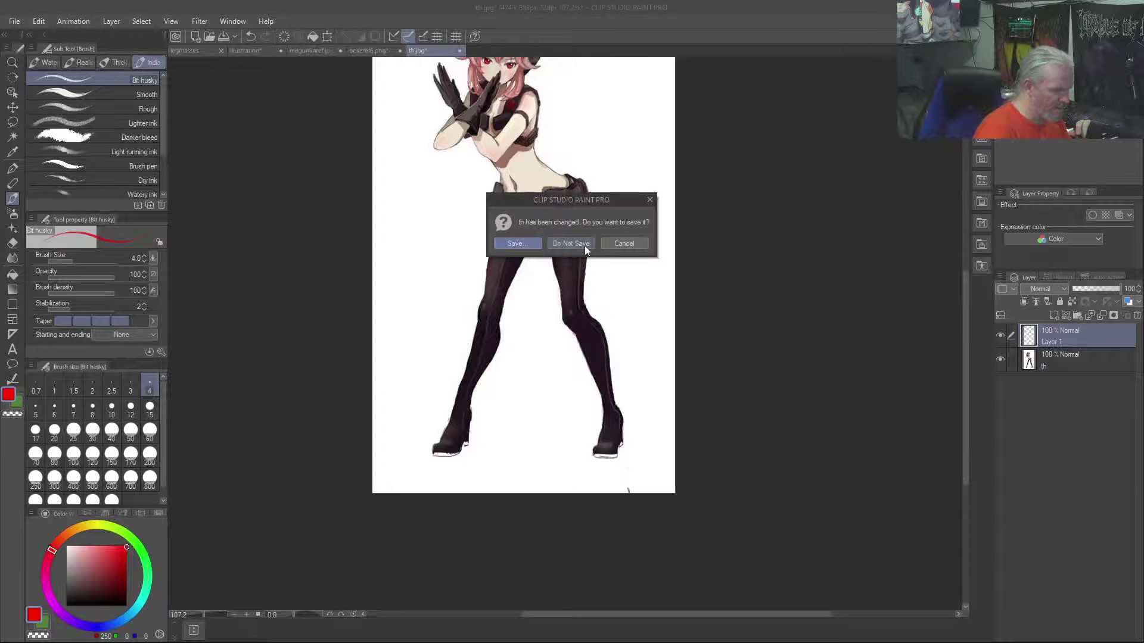
click(583, 244)
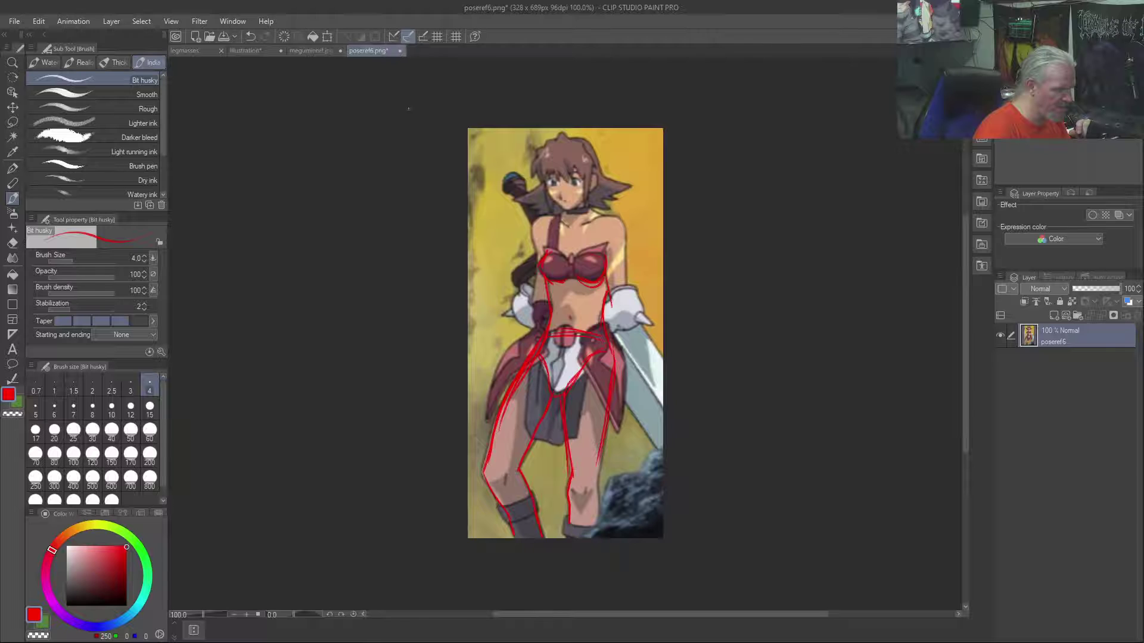
Close the poseref6 and meguminref reference images without saving their changes
click(399, 51)
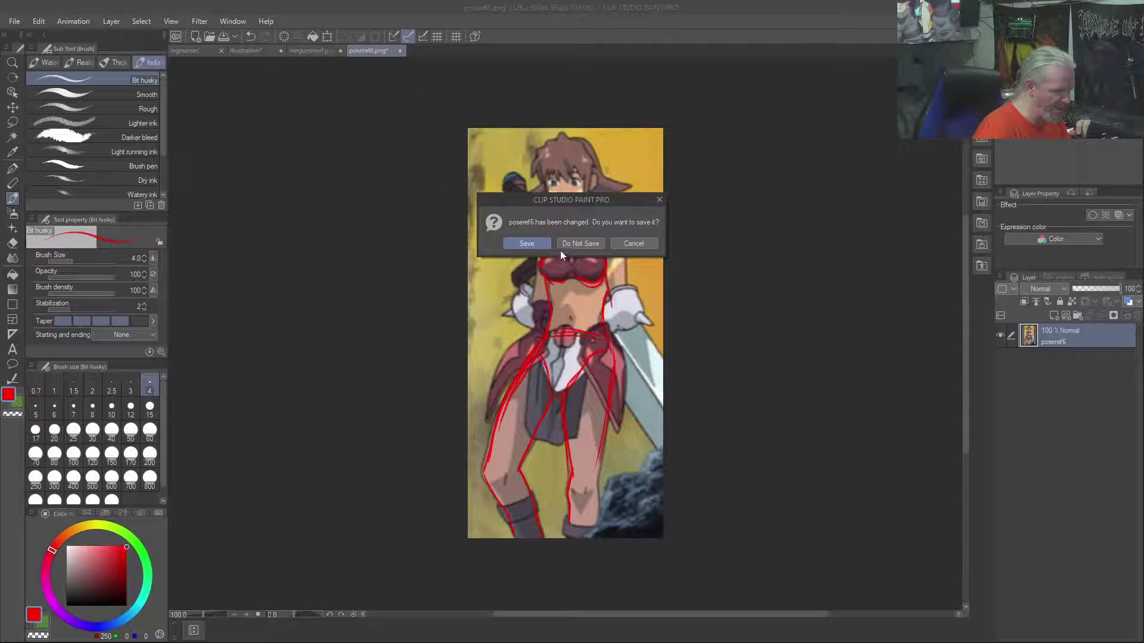
click(585, 242)
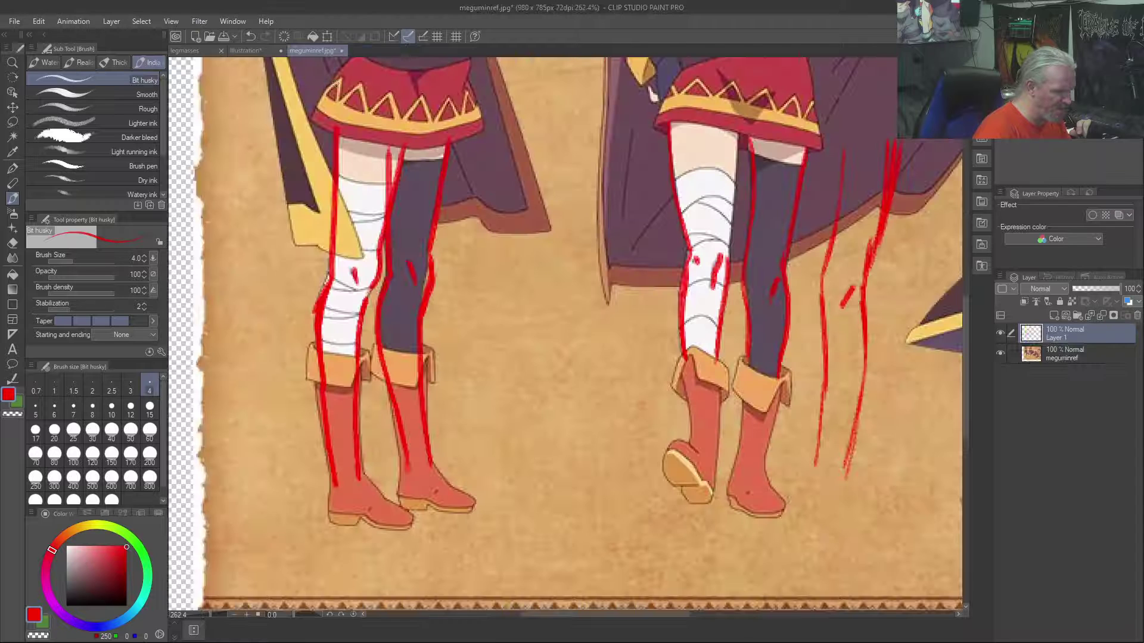
click(341, 51)
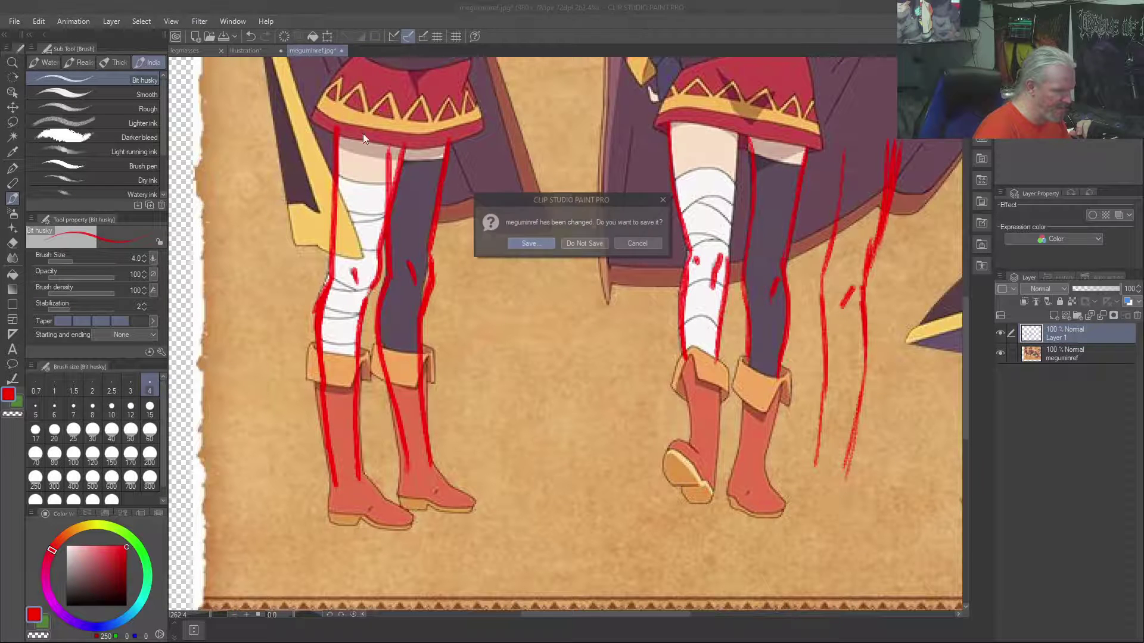
click(586, 240)
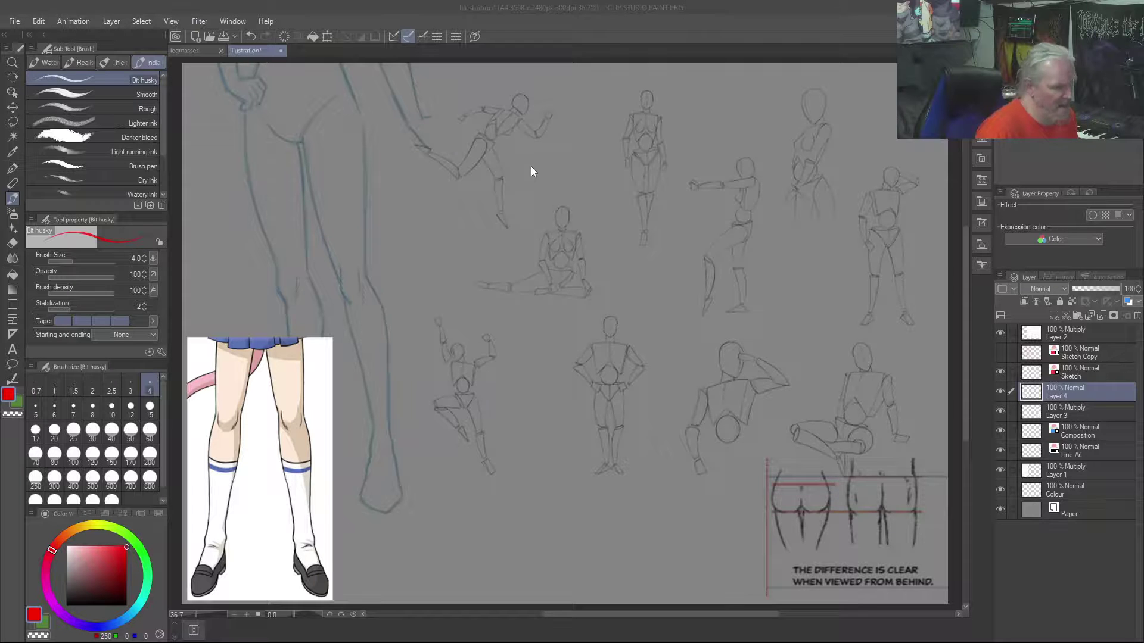
Open the rorymyuute.png reference and add a new raster layer above the image
scroll(622, 336, up, 3)
scroll(622, 340, down, 3)
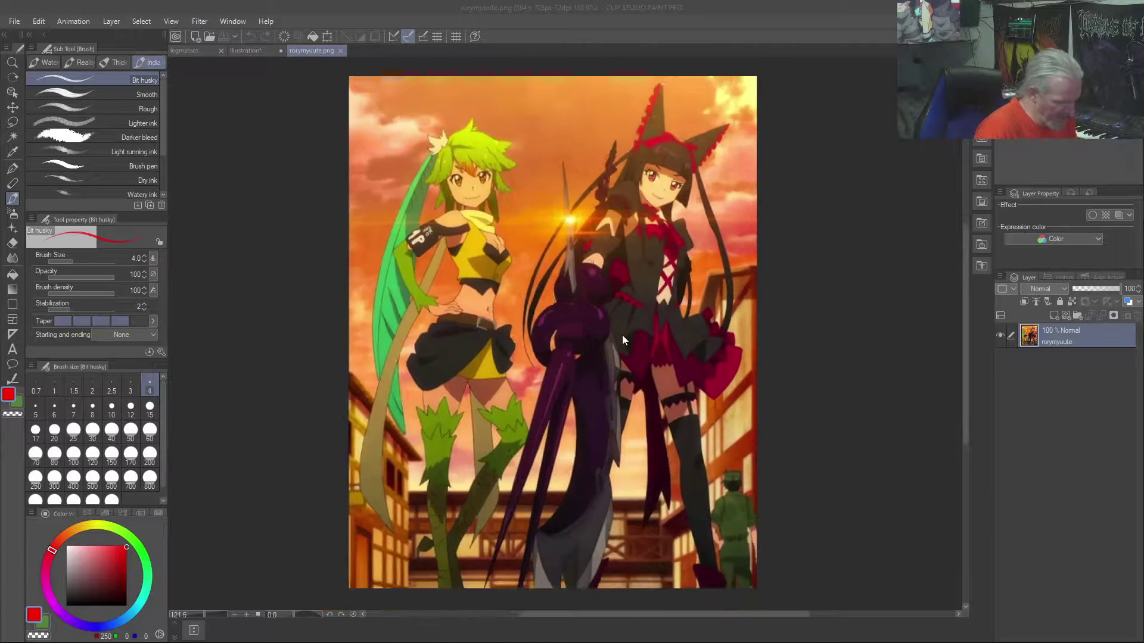
scroll(622, 339, up, 2)
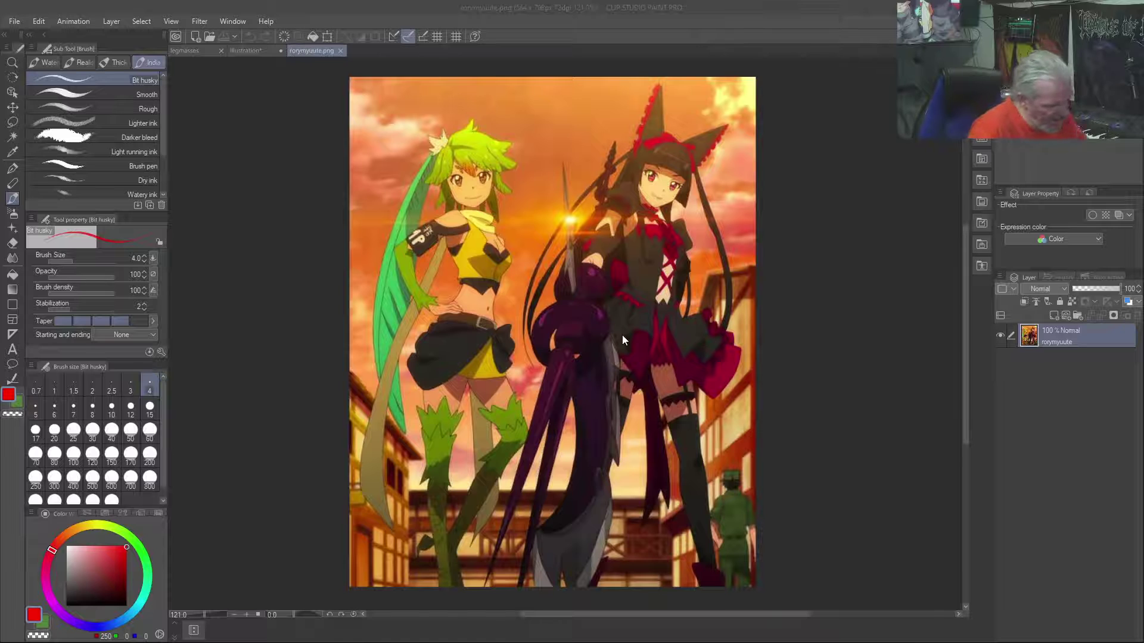
key(ctrl+e)
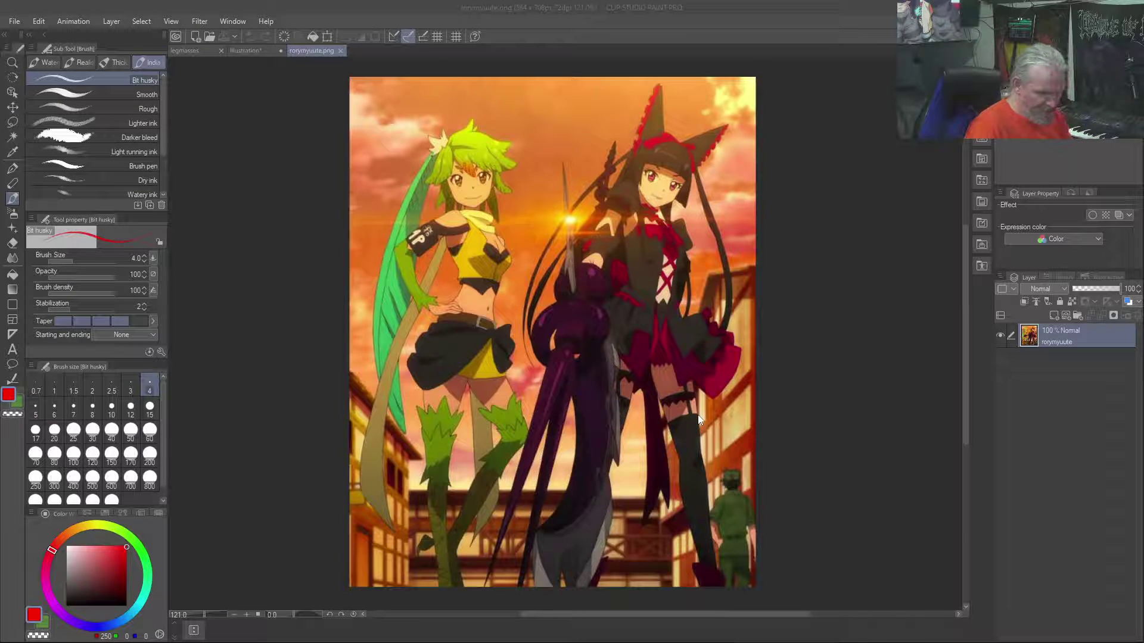
key(ctrl+shift+n)
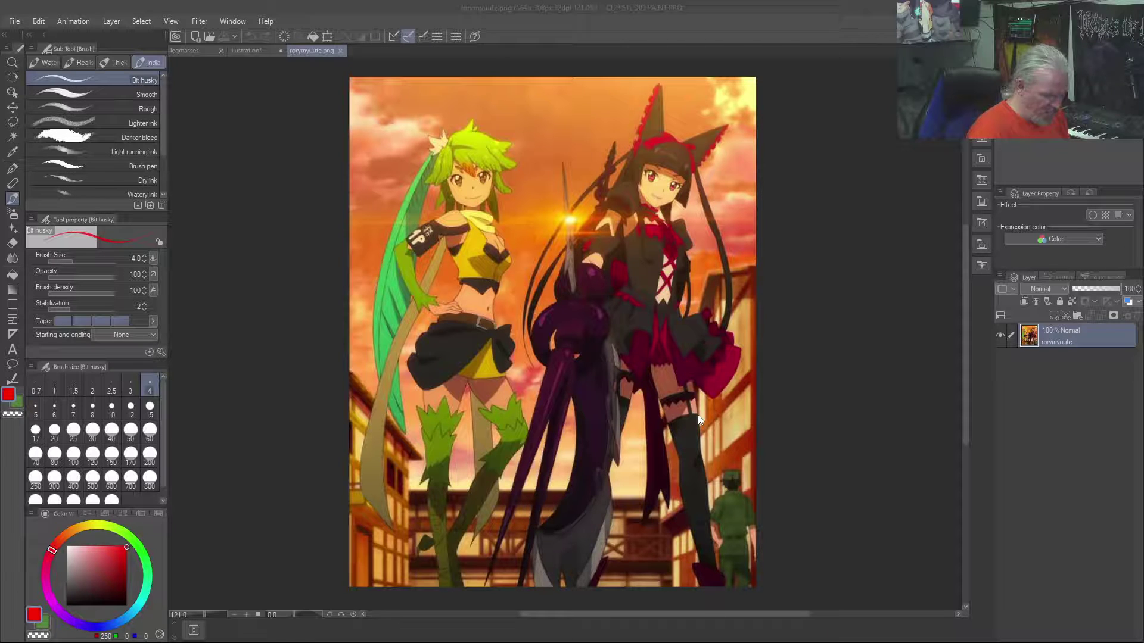
key(ctrl+z)
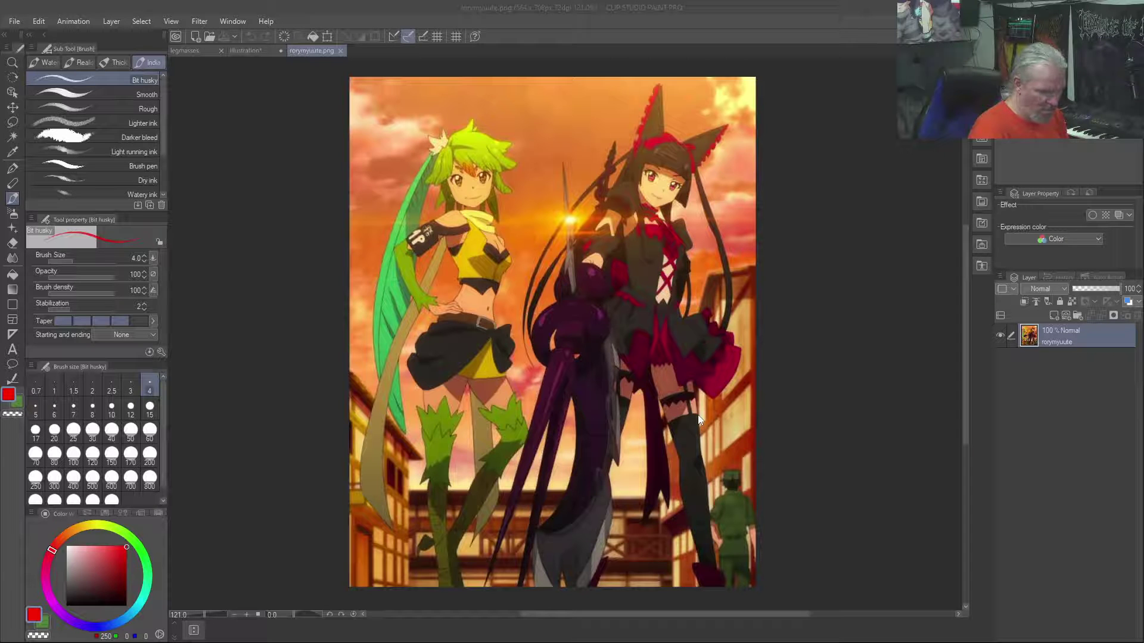
click(1059, 330)
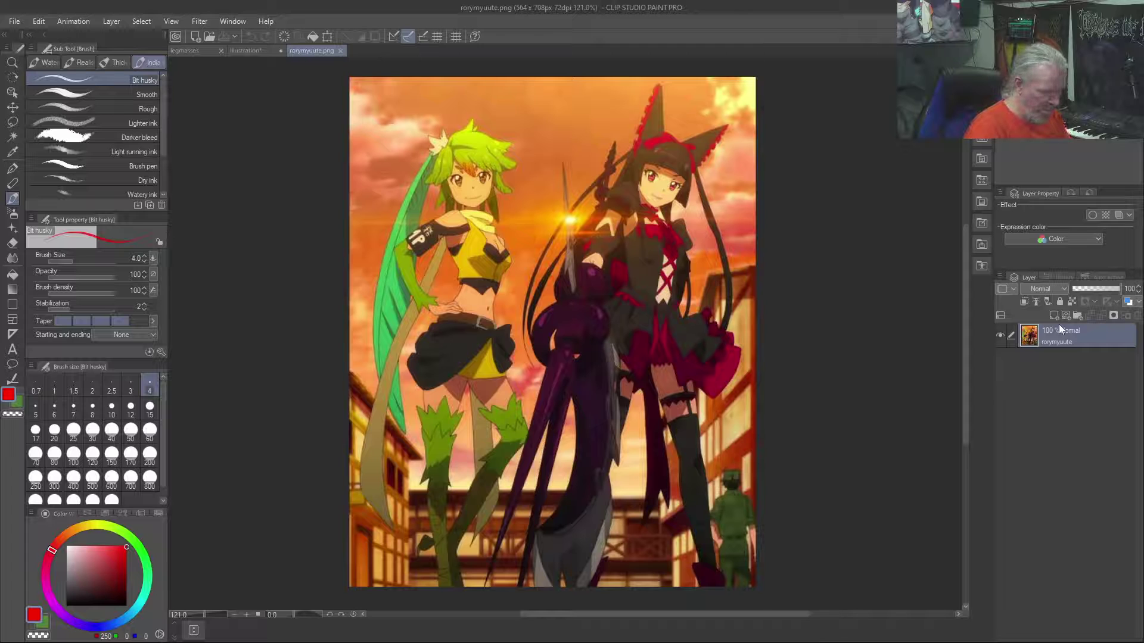
key(ctrl+shift+n)
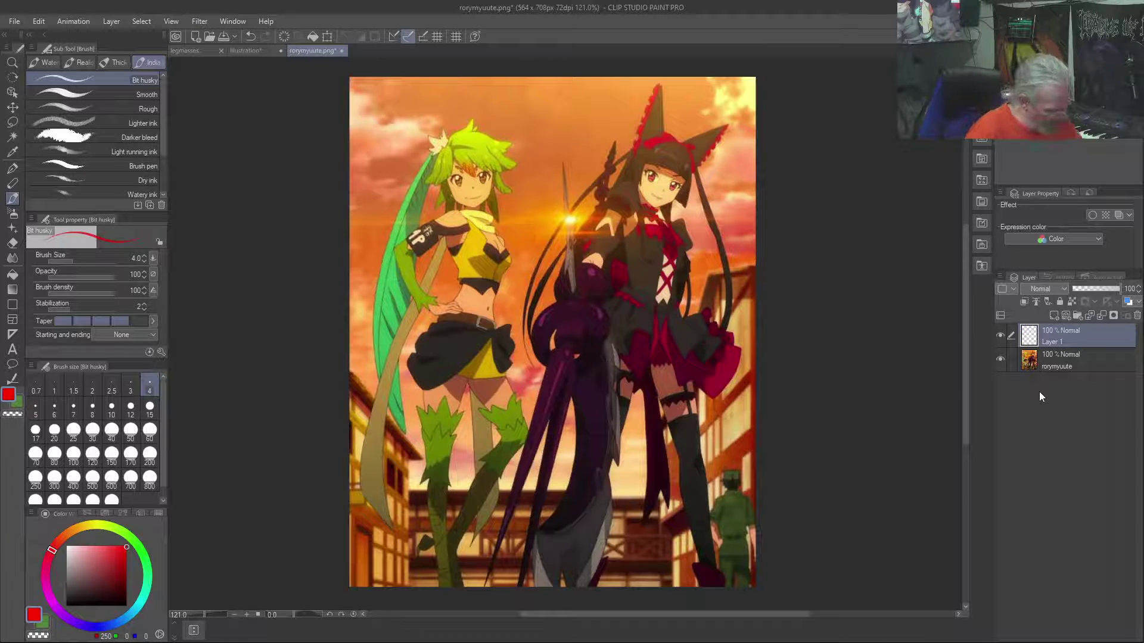
Trace the dark-haired character's legs, following both sides of the thigh and shin down to the boot and the visible part of the other thigh
drag(662, 405, 682, 456)
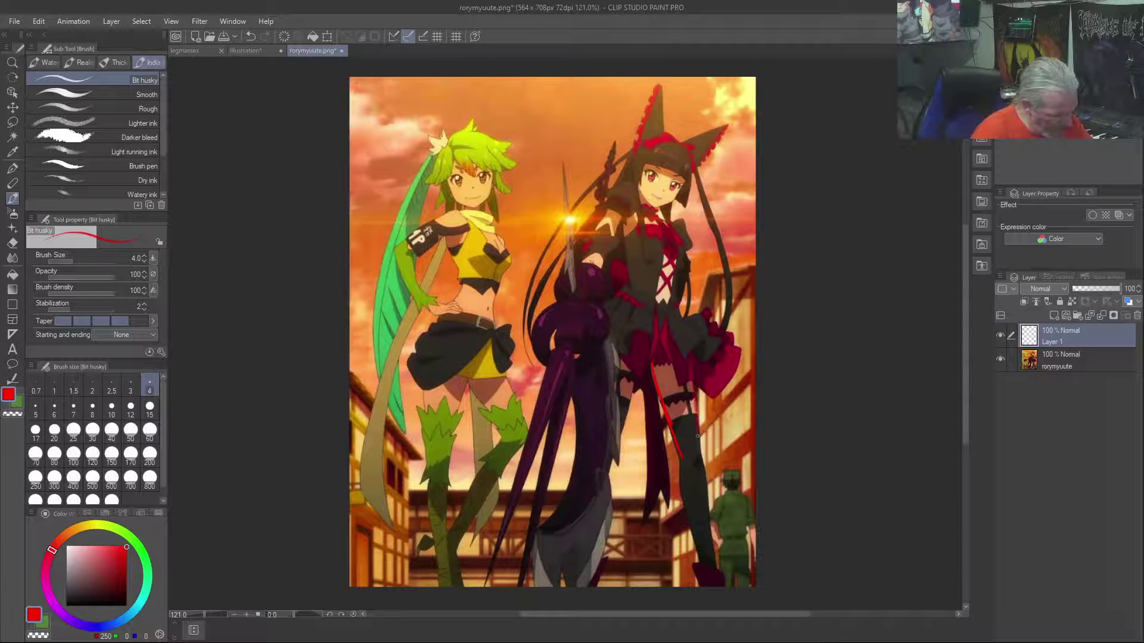
drag(701, 458, 697, 424)
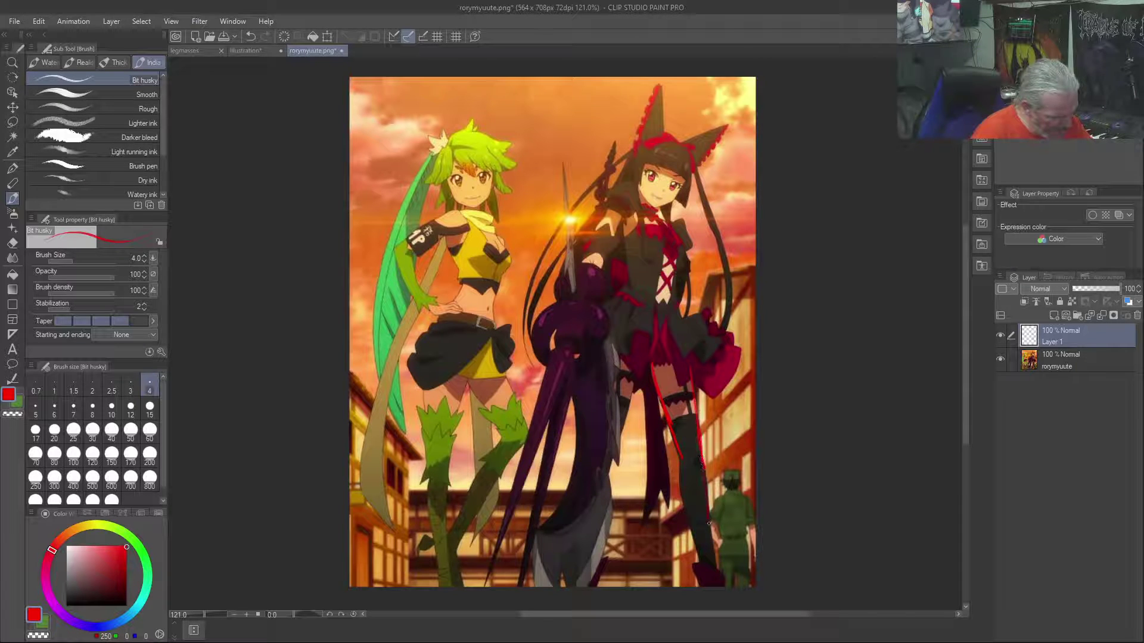
drag(719, 567, 710, 524)
drag(682, 460, 651, 372)
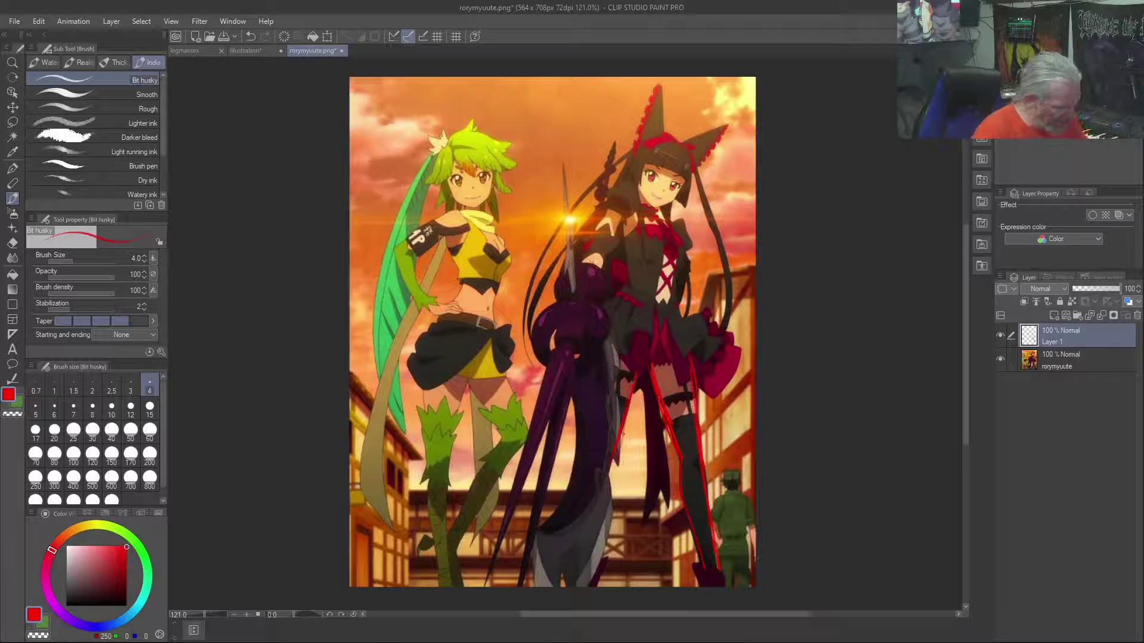
Trace the green-haired character's legs along the outer and inner thighs, past the knees and down the shins
drag(423, 346, 431, 468)
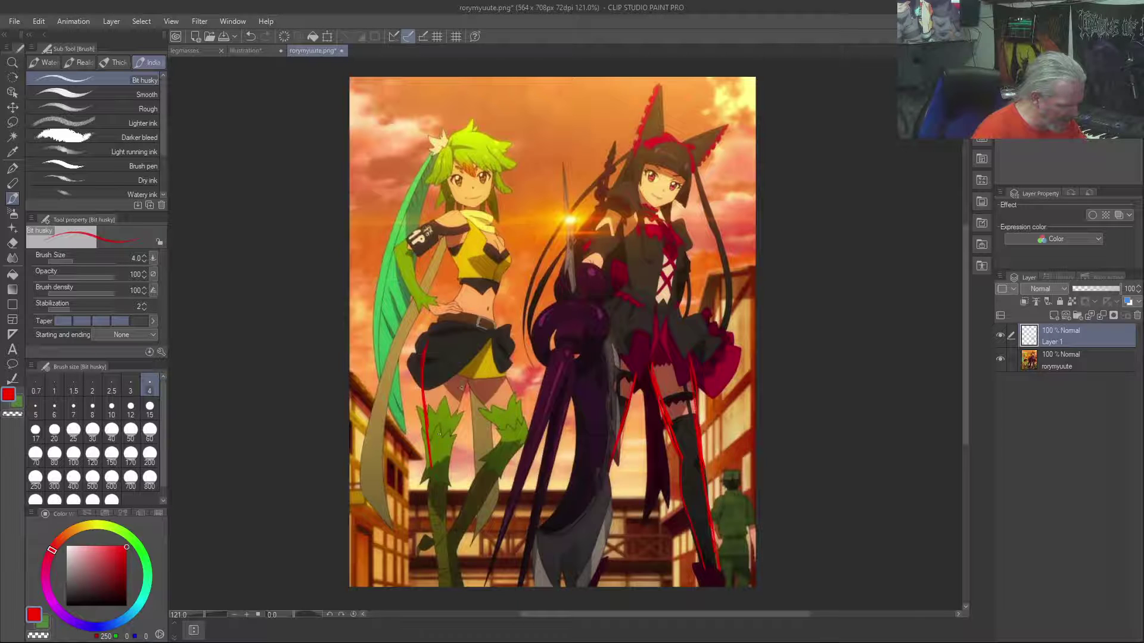
mouse_move(468, 381)
mouse_down()
mouse_move(448, 497)
mouse_move(451, 575)
mouse_up()
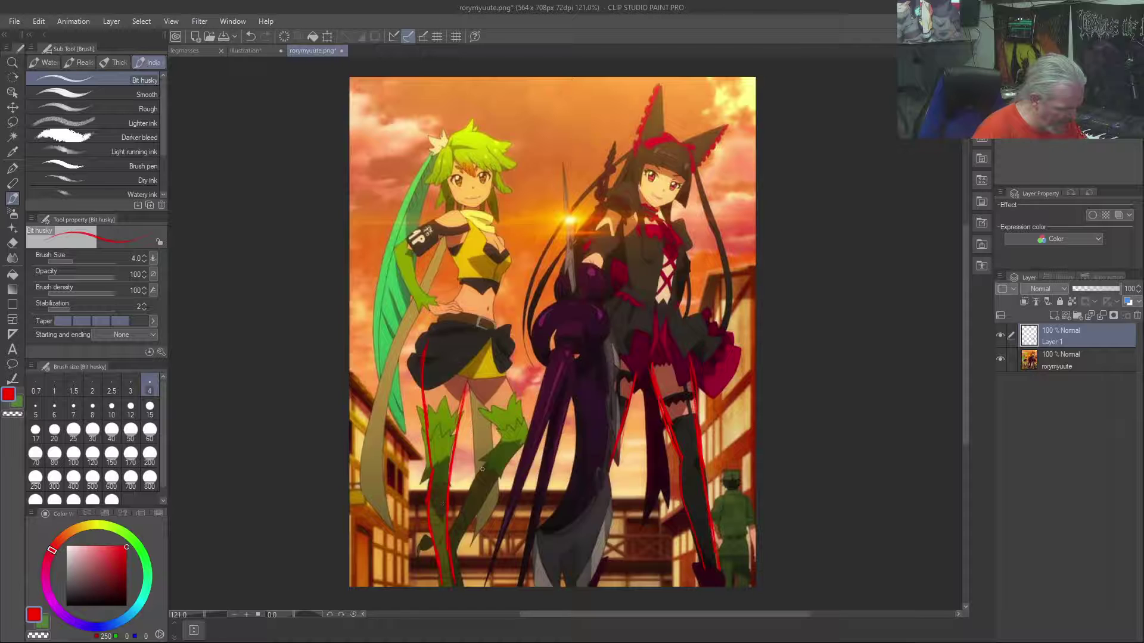
drag(466, 497, 451, 527)
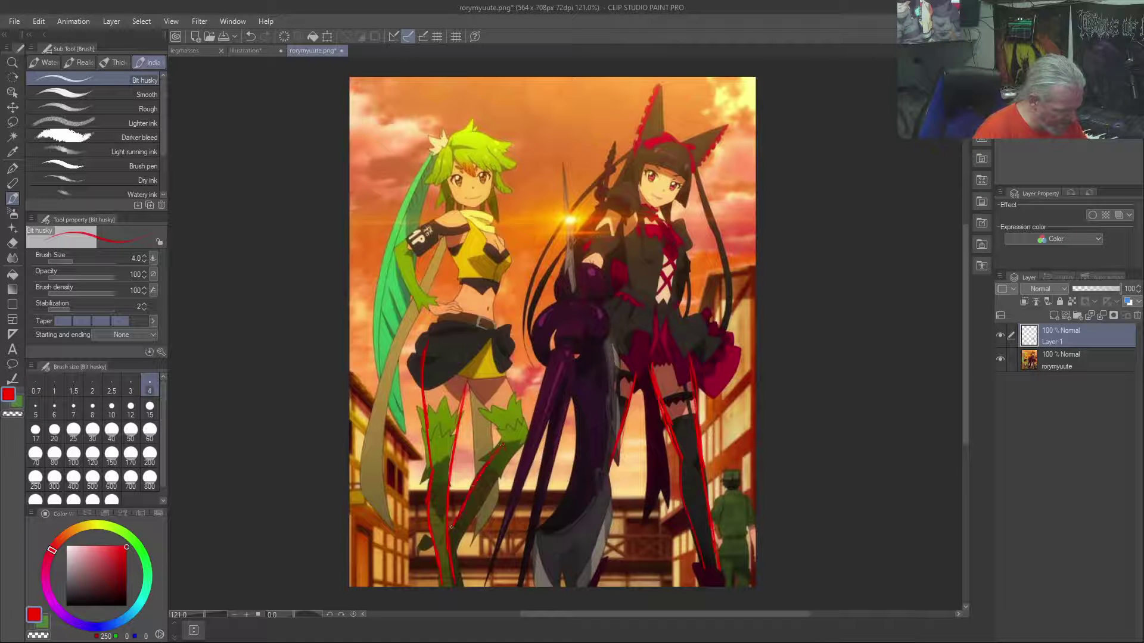
drag(507, 462, 459, 554)
mouse_move(529, 433)
mouse_down()
mouse_move(501, 374)
mouse_move(502, 440)
mouse_move(483, 410)
mouse_up()
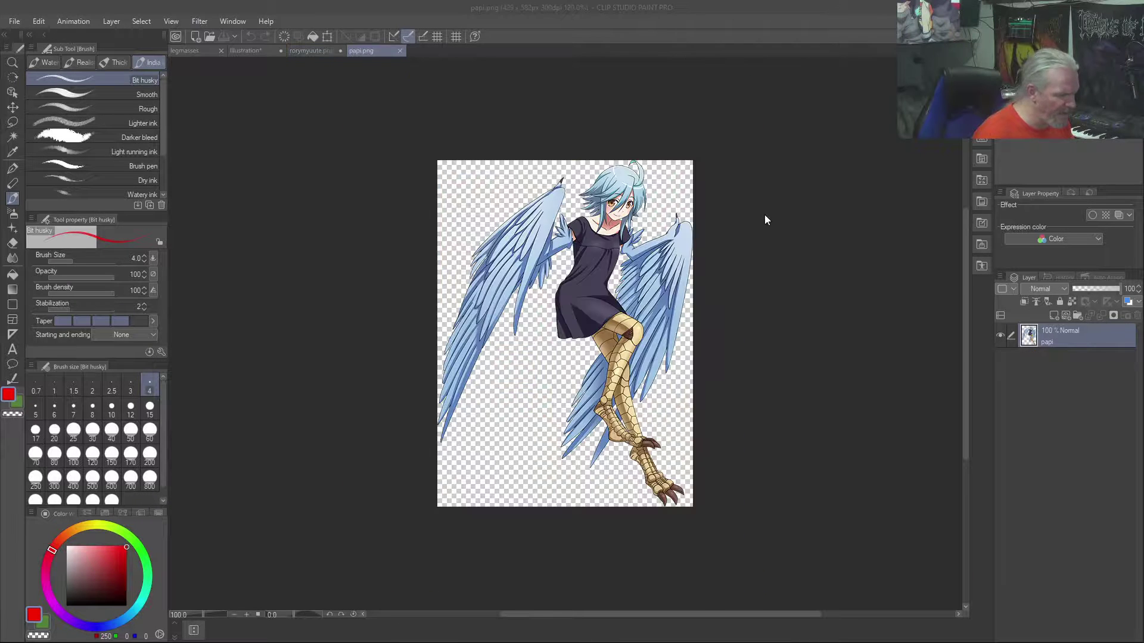
Open the papi.png harpy reference and add a new raster layer above the image
scroll(716, 327, up, 5)
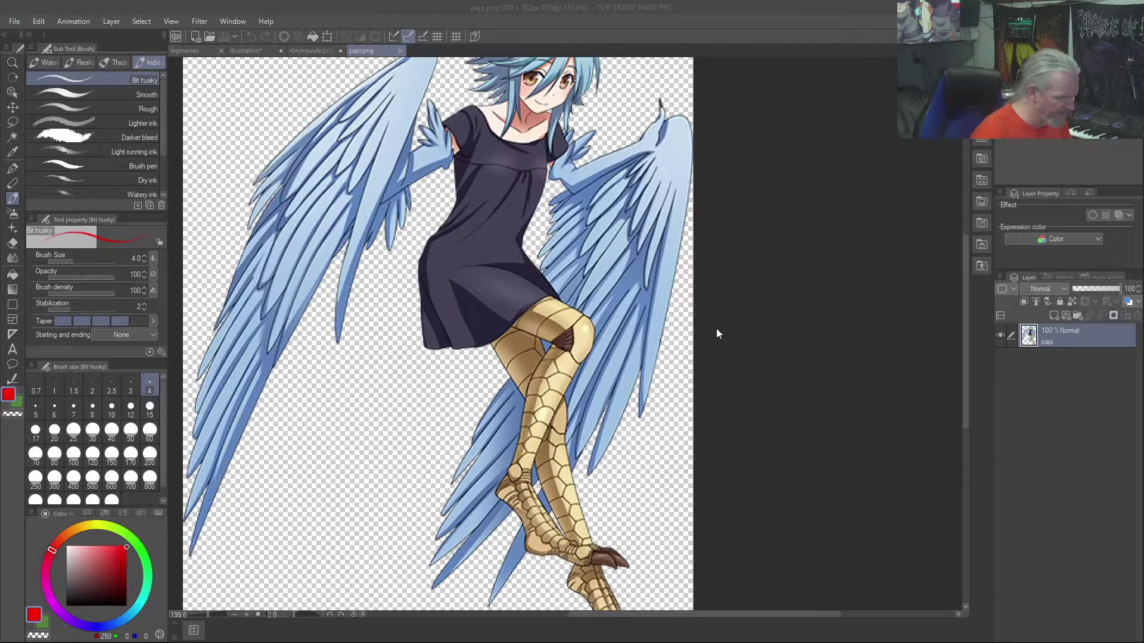
click(578, 314)
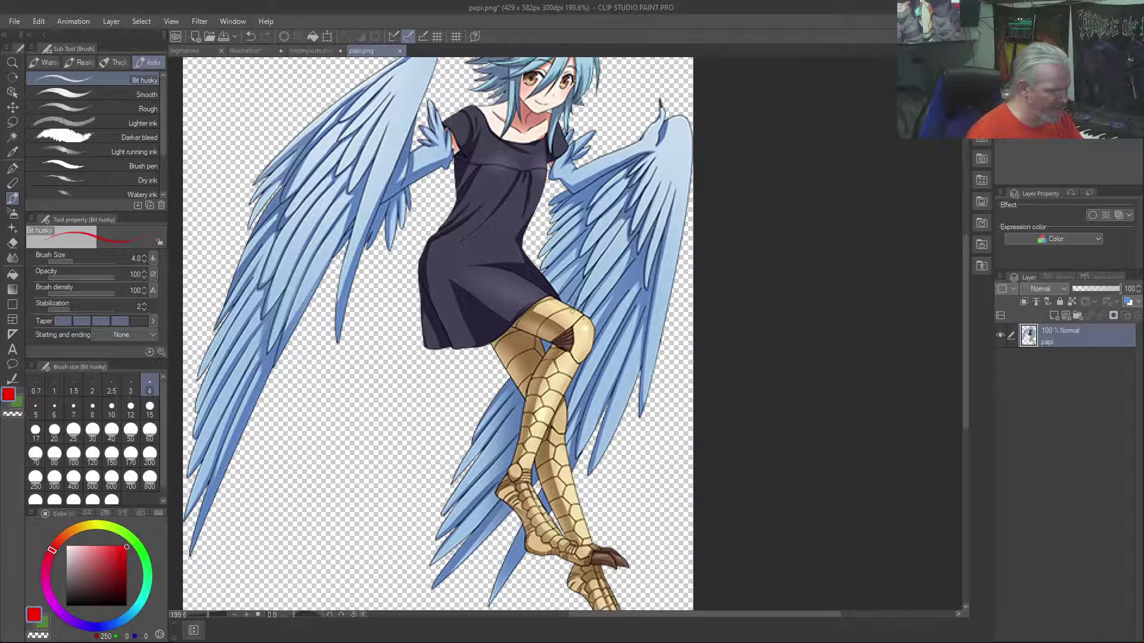
key(ctrl+shift+n)
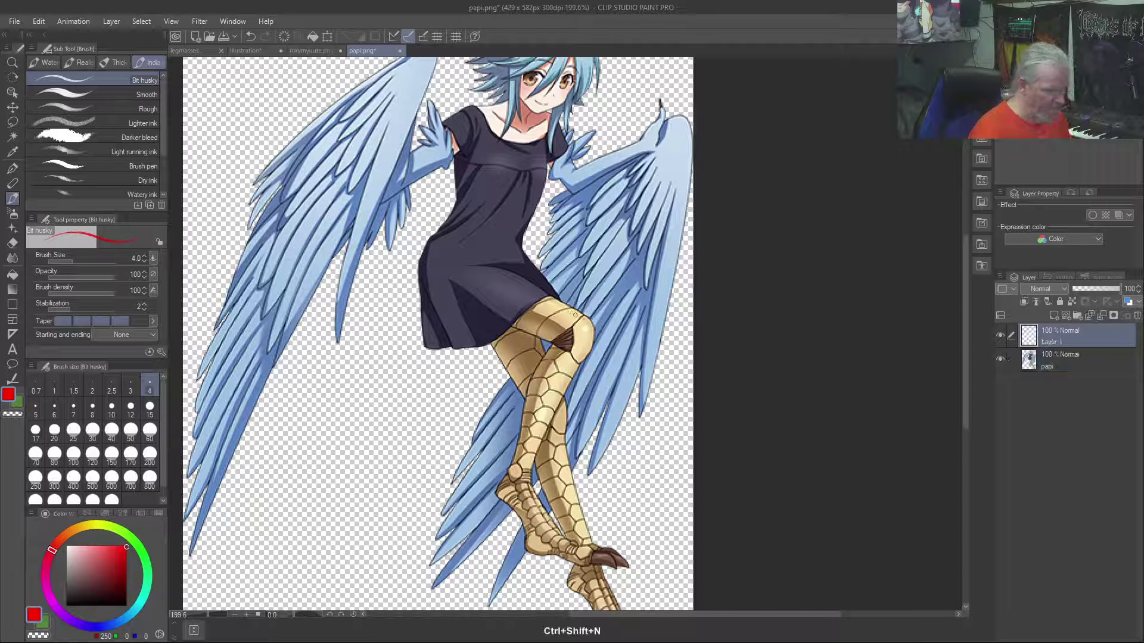
Trace the harpy's front leg along both sides of the thigh, around the bent knee and down the calf and shin
drag(596, 325, 471, 262)
drag(548, 339, 458, 297)
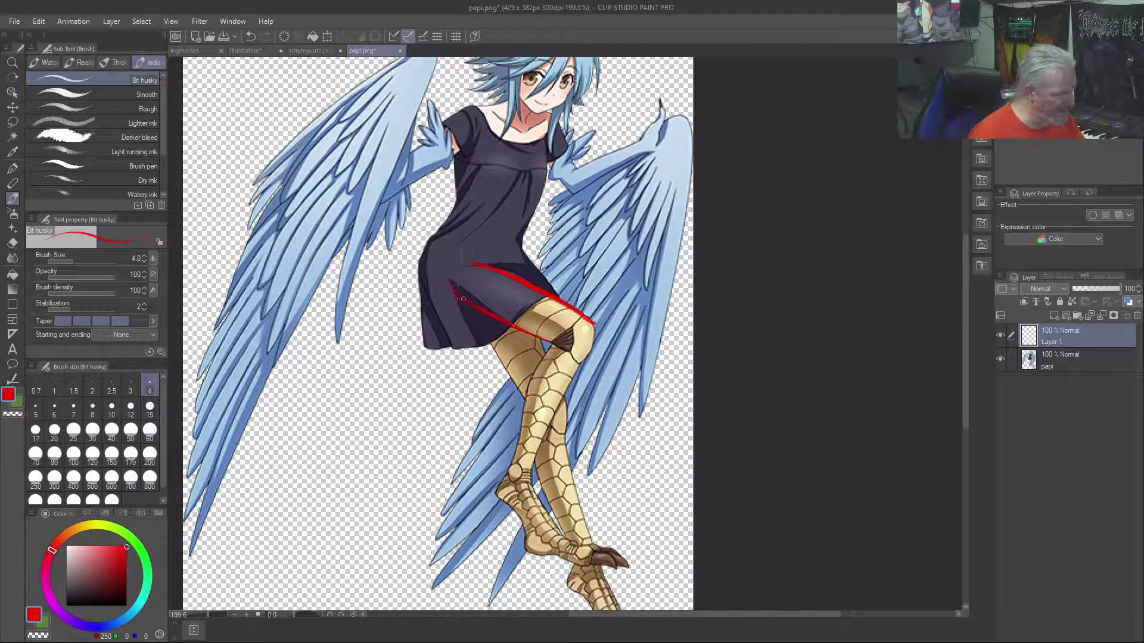
mouse_move(554, 352)
mouse_down()
mouse_move(506, 477)
mouse_move(549, 357)
mouse_up()
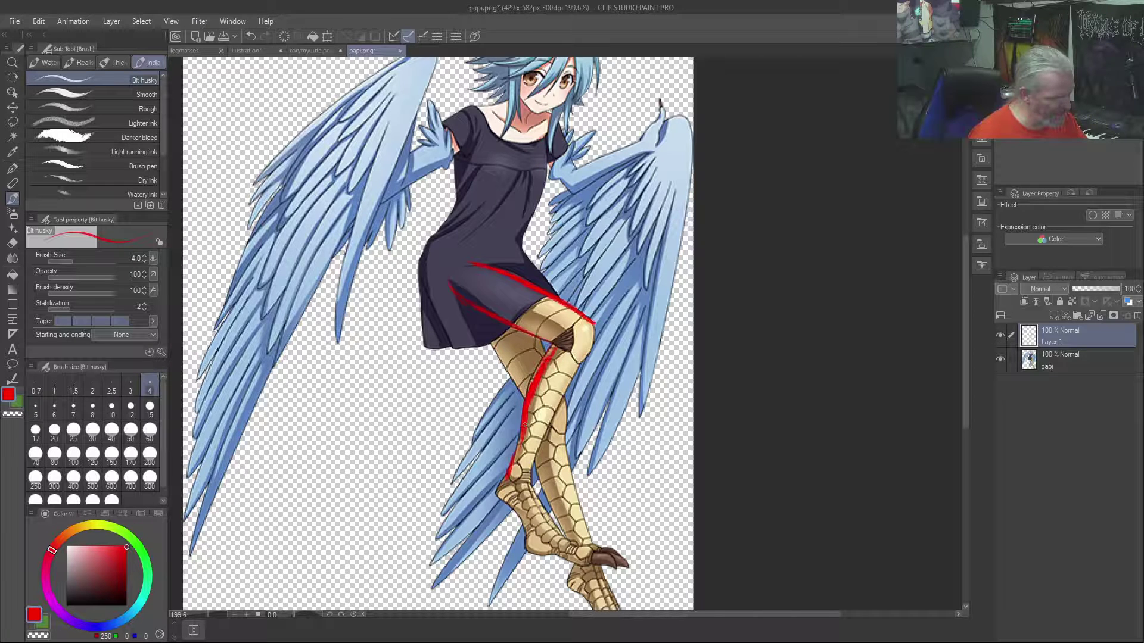
mouse_move(594, 324)
mouse_down()
mouse_move(527, 470)
mouse_move(530, 503)
mouse_move(564, 534)
mouse_up()
Trace the harpy's front foot around the heel and along the instep, and circle the ankle bone
mouse_move(515, 466)
mouse_down()
mouse_move(499, 505)
mouse_move(549, 555)
mouse_move(530, 558)
mouse_up()
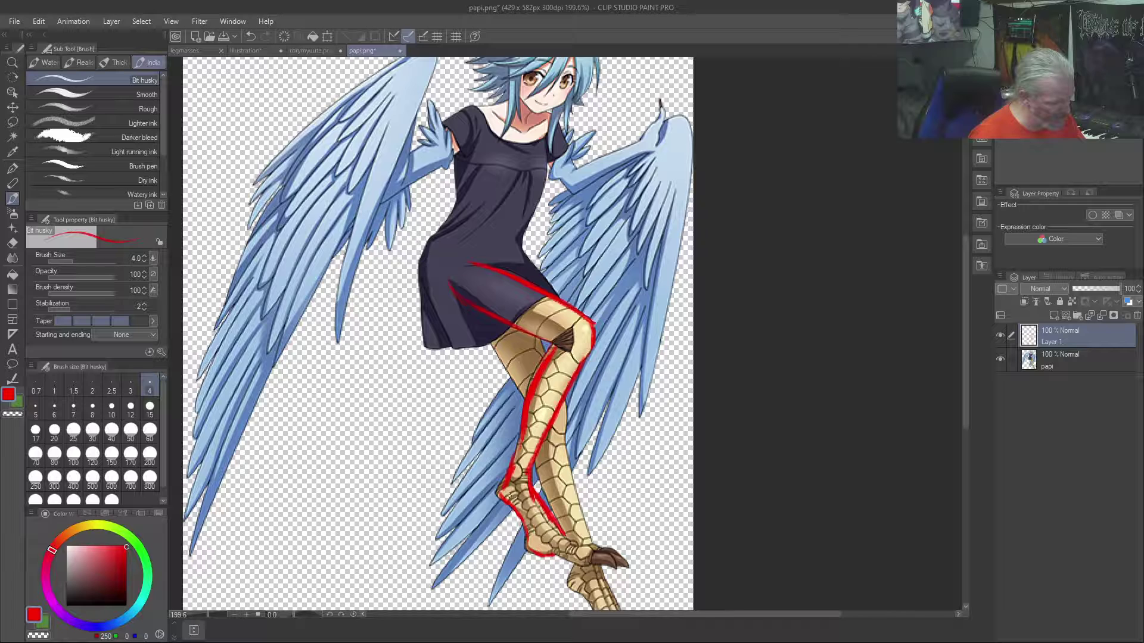
drag(515, 463, 513, 469)
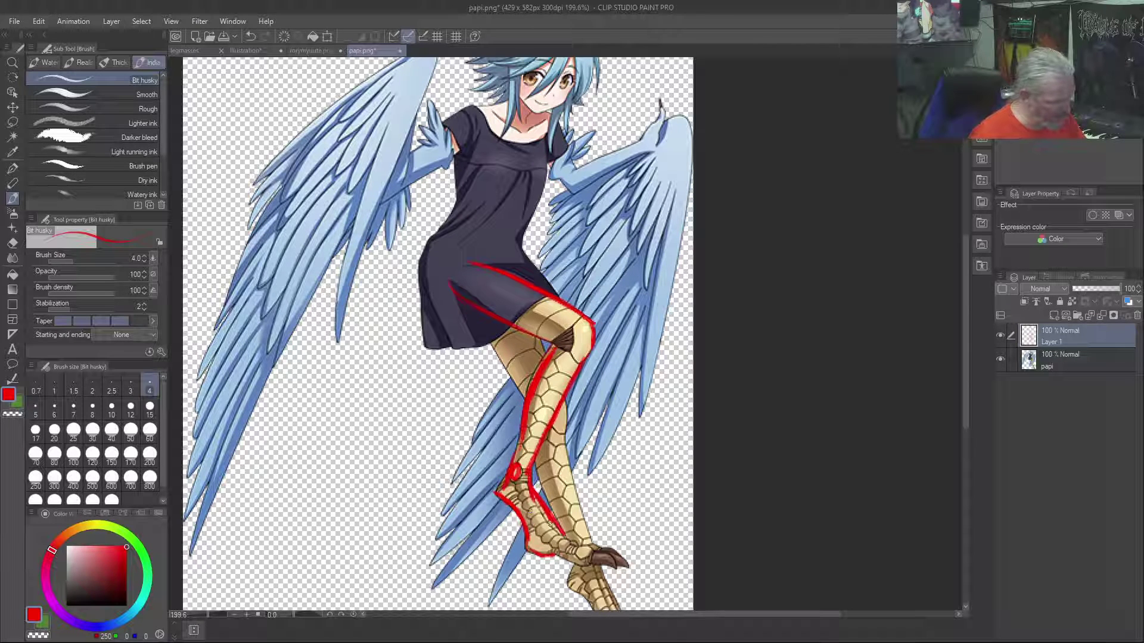
drag(550, 517, 570, 550)
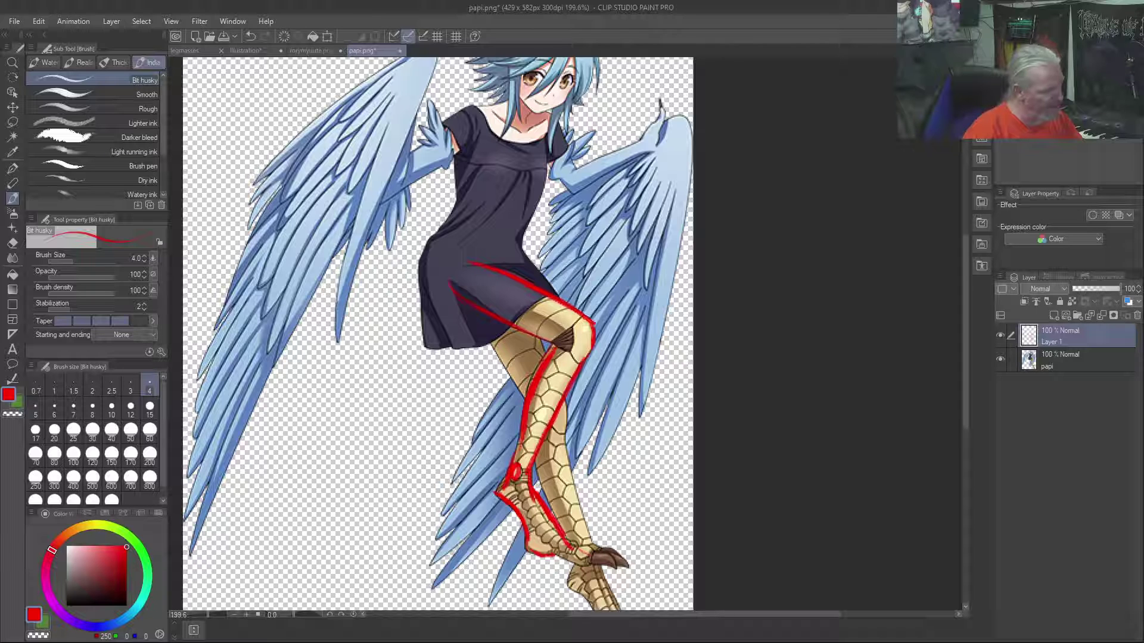
Enclose the harpy's front thigh in a loose oval and sketch a small circle with diverging lines in the empty area beside the legs
mouse_move(468, 262)
mouse_down()
mouse_move(452, 286)
mouse_move(506, 334)
mouse_move(536, 277)
mouse_up()
mouse_move(326, 420)
mouse_down()
mouse_move(312, 424)
mouse_move(361, 407)
mouse_move(354, 428)
mouse_move(365, 404)
mouse_move(326, 467)
mouse_up()
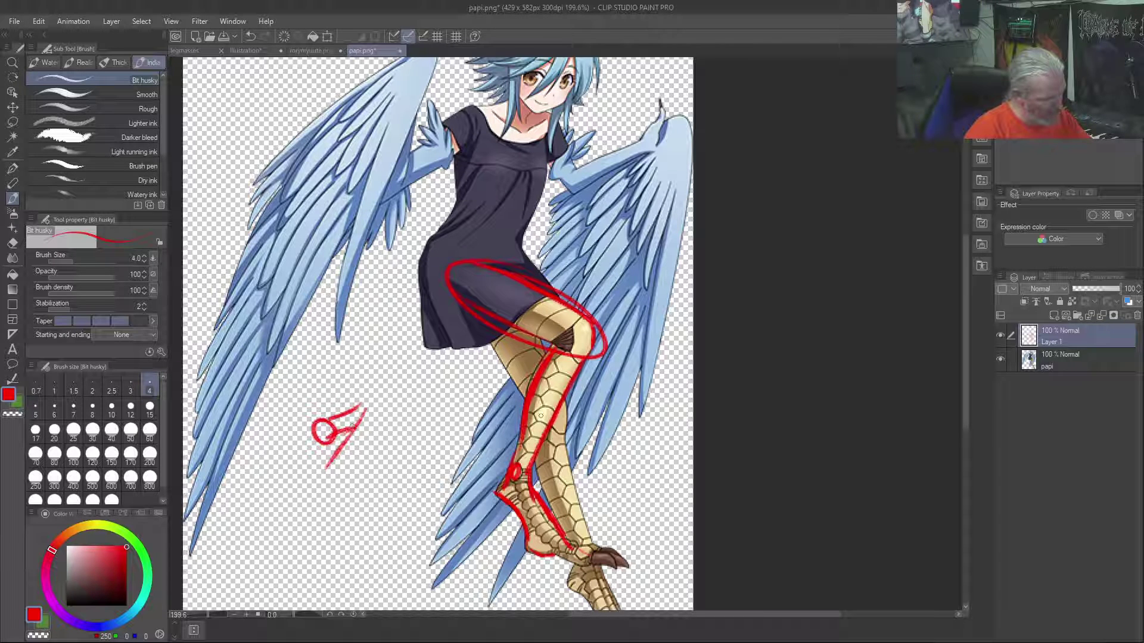
Sketch a simplified bird leg beside the harpy, with hip circle, bent thigh, long shin, clawed foot and a curved body line above
mouse_move(369, 417)
mouse_down()
mouse_move(295, 518)
mouse_move(351, 451)
mouse_move(311, 518)
mouse_up()
mouse_move(301, 538)
mouse_down()
mouse_move(437, 543)
mouse_move(302, 518)
mouse_move(323, 527)
mouse_up()
mouse_move(417, 527)
mouse_down()
mouse_move(415, 561)
mouse_move(425, 540)
mouse_move(468, 562)
mouse_move(428, 519)
mouse_move(425, 545)
mouse_move(471, 562)
mouse_up()
mouse_move(393, 418)
mouse_down()
mouse_move(308, 463)
mouse_move(416, 359)
mouse_move(414, 311)
mouse_up()
drag(415, 360, 403, 269)
drag(412, 316, 406, 241)
drag(434, 202, 415, 310)
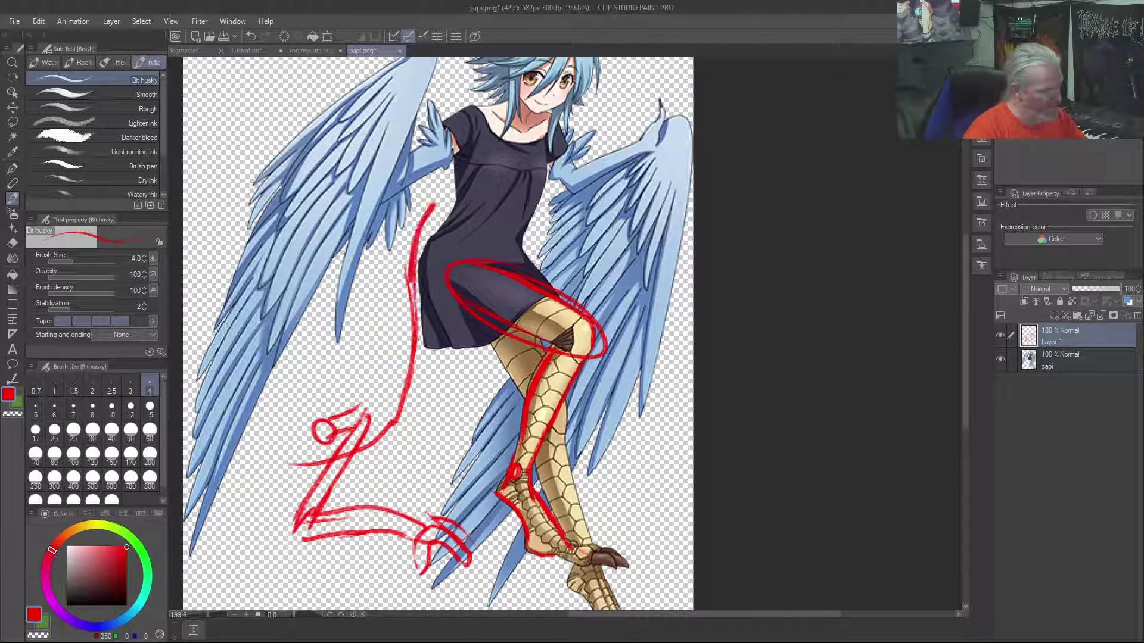
mouse_move(362, 405)
mouse_down()
mouse_move(345, 423)
mouse_move(387, 411)
mouse_move(324, 412)
mouse_move(316, 438)
mouse_move(343, 420)
mouse_move(365, 433)
mouse_move(322, 433)
mouse_move(367, 417)
mouse_move(352, 416)
mouse_up()
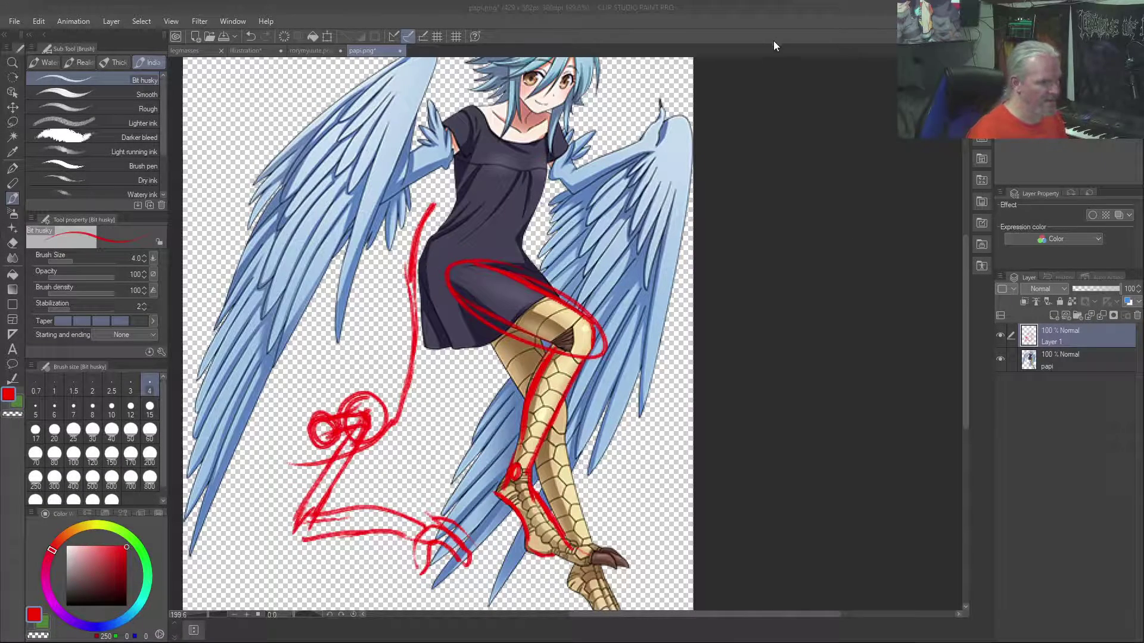
Paste the bird X-ray as a new layer, scale it down to about 58% and place it over the harpy's torso
click(777, 38)
key(ctrl+v)
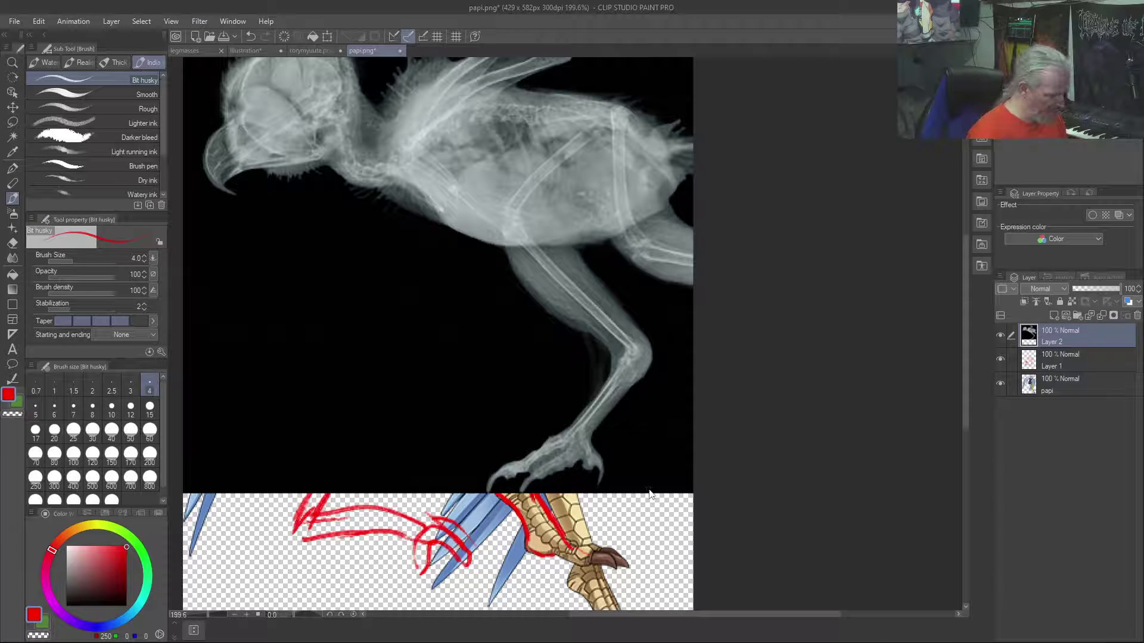
key(ctrl+t)
drag(944, 496, 624, 286)
drag(525, 218, 566, 320)
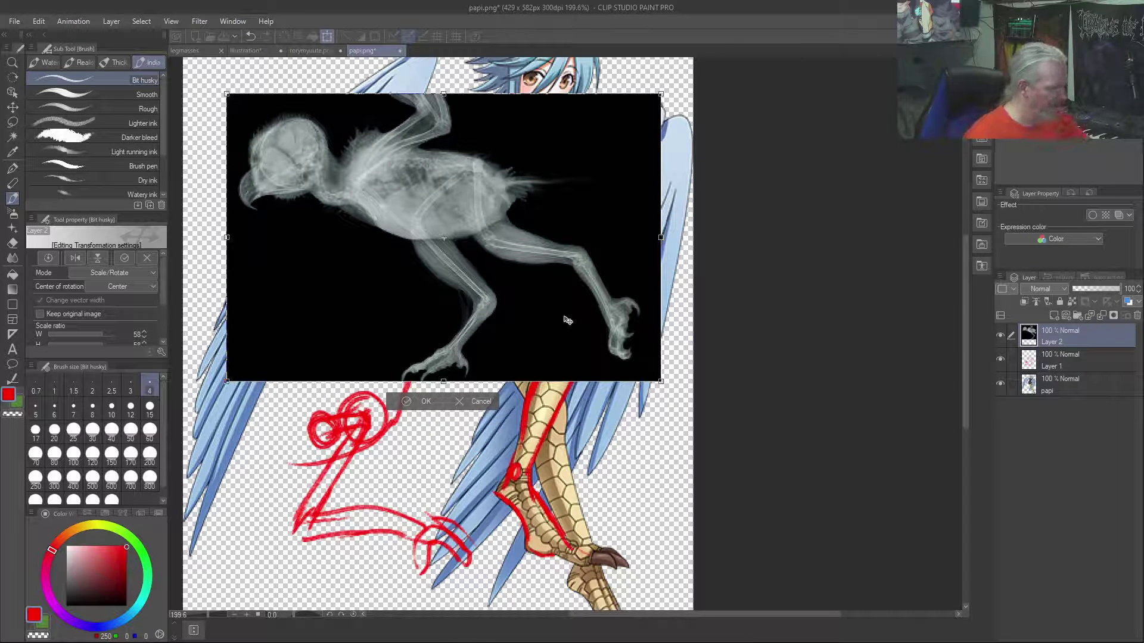
drag(474, 165, 460, 171)
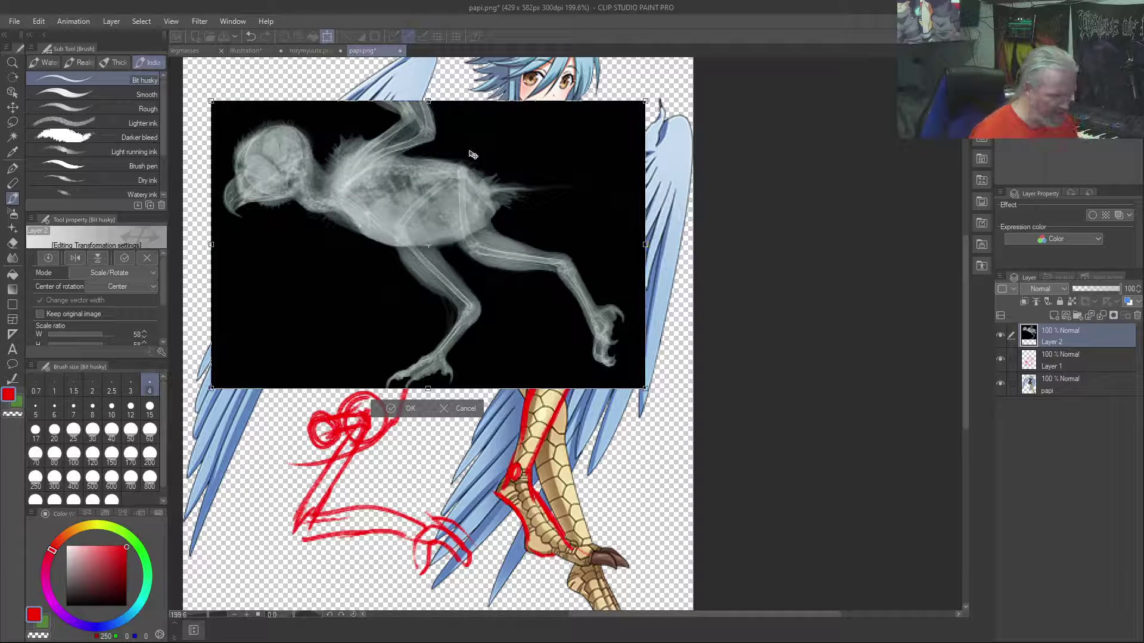
key(Return)
key(b)
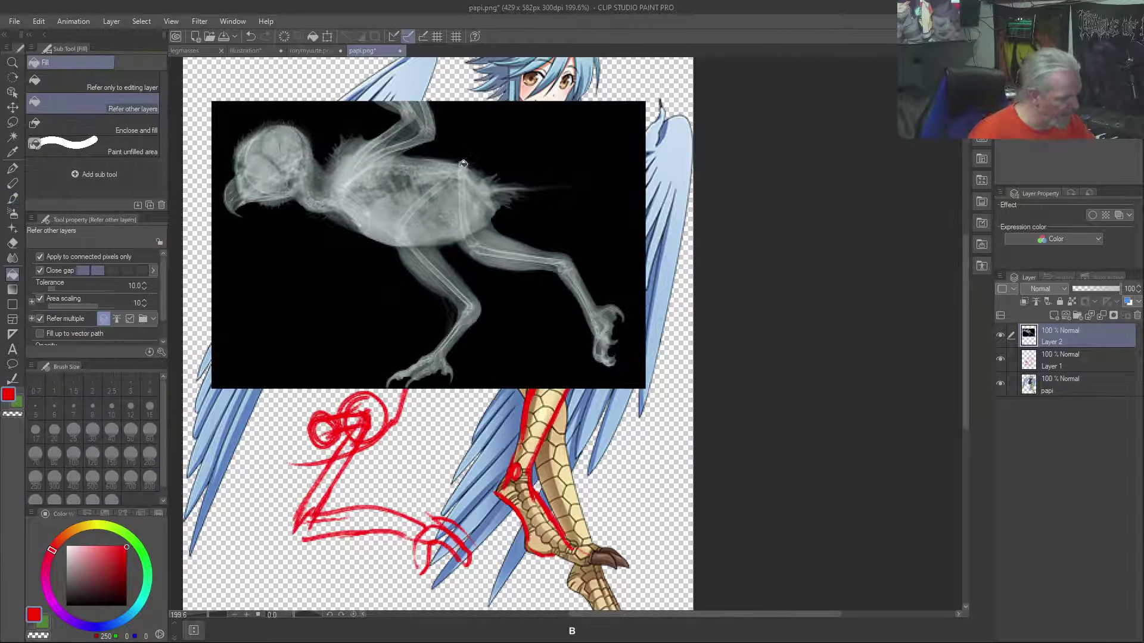
click(463, 163)
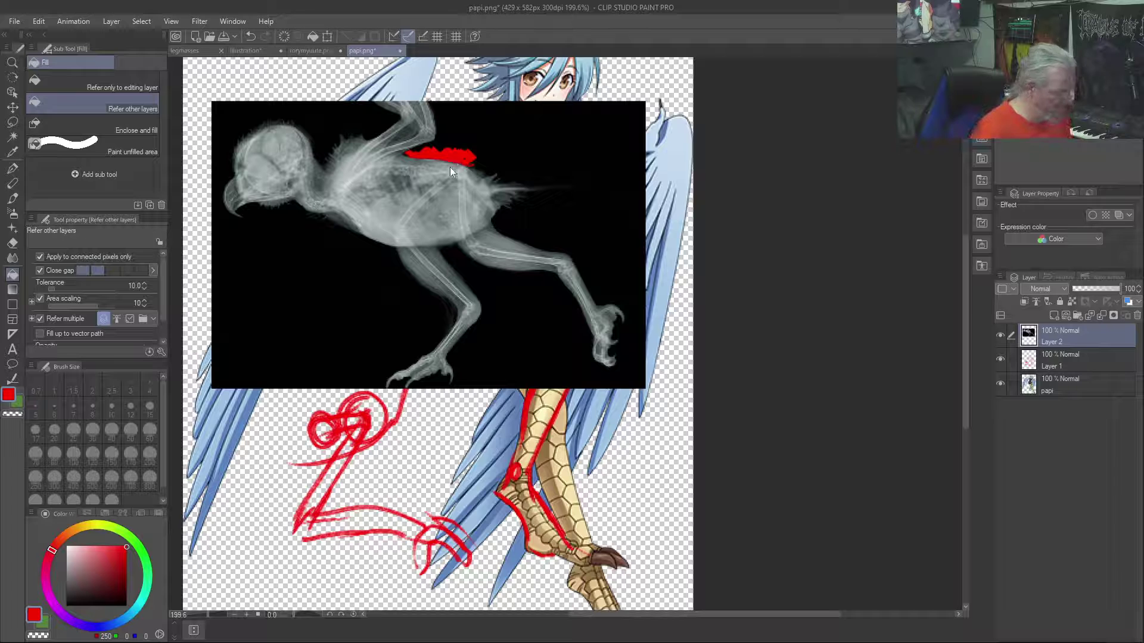
key(ctrl+z)
Circle the bird's hip and knees with the Bit husky brush and trace the thigh bones and the near leg on the X-ray
key(b)
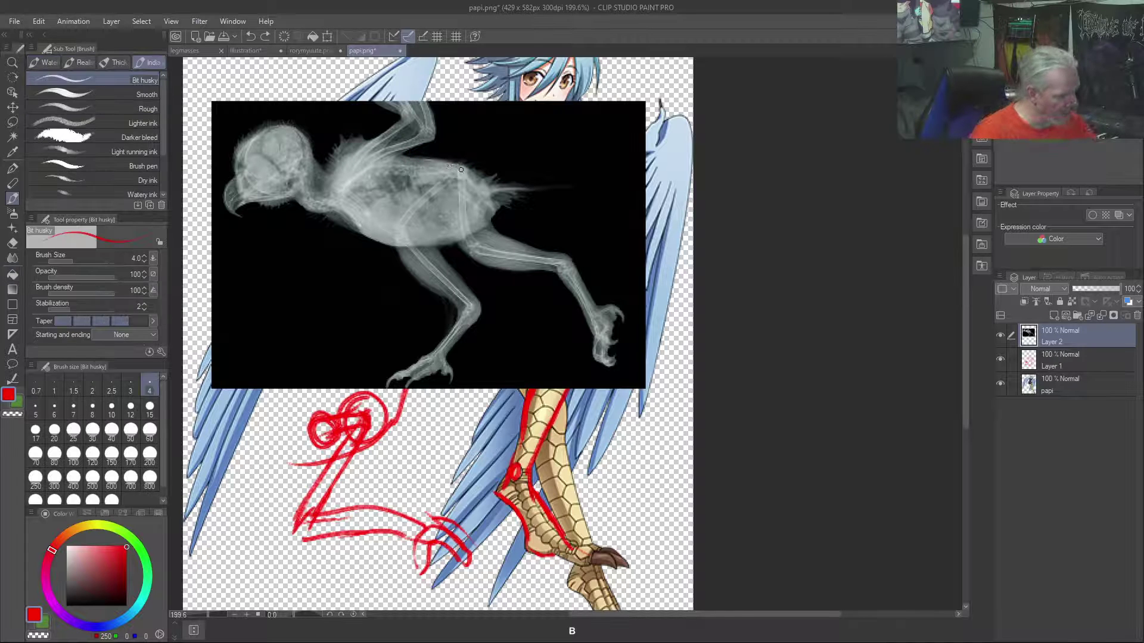
mouse_move(459, 166)
mouse_down()
mouse_move(455, 174)
mouse_move(472, 169)
mouse_move(458, 160)
mouse_up()
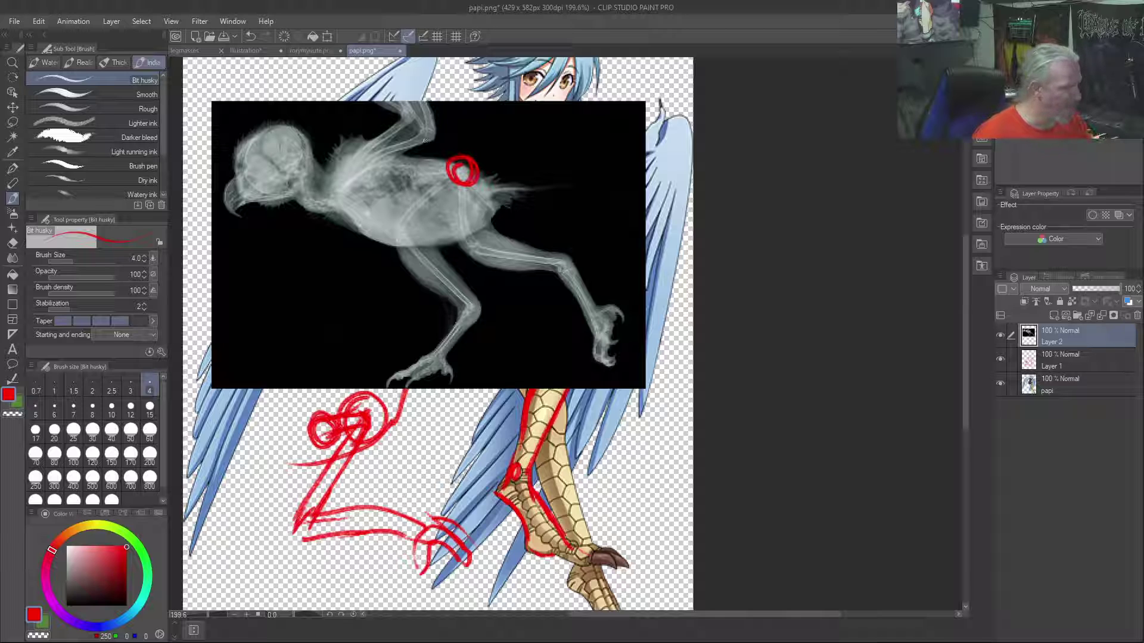
mouse_move(429, 218)
mouse_down()
mouse_move(456, 243)
mouse_move(411, 225)
mouse_move(426, 225)
mouse_move(398, 244)
mouse_move(414, 233)
mouse_move(476, 247)
mouse_up()
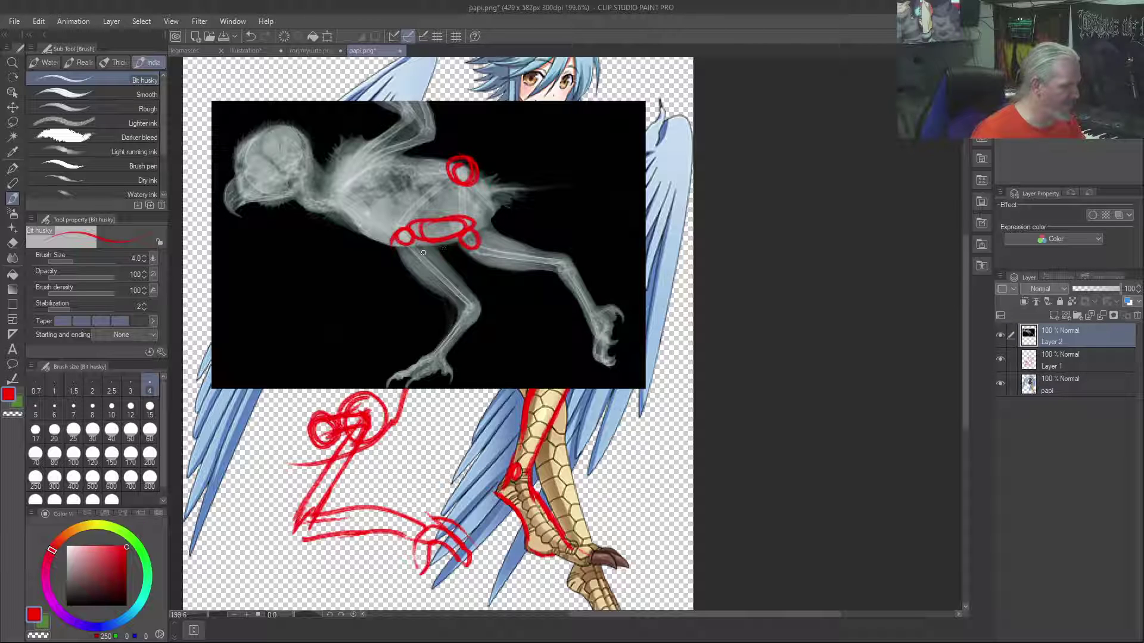
mouse_move(408, 244)
mouse_down()
mouse_move(474, 307)
mouse_move(387, 381)
mouse_move(438, 361)
mouse_move(457, 379)
mouse_up()
drag(478, 251, 558, 265)
mouse_move(460, 162)
mouse_down()
mouse_move(453, 179)
mouse_move(474, 185)
mouse_move(430, 196)
mouse_move(394, 235)
mouse_move(465, 218)
mouse_up()
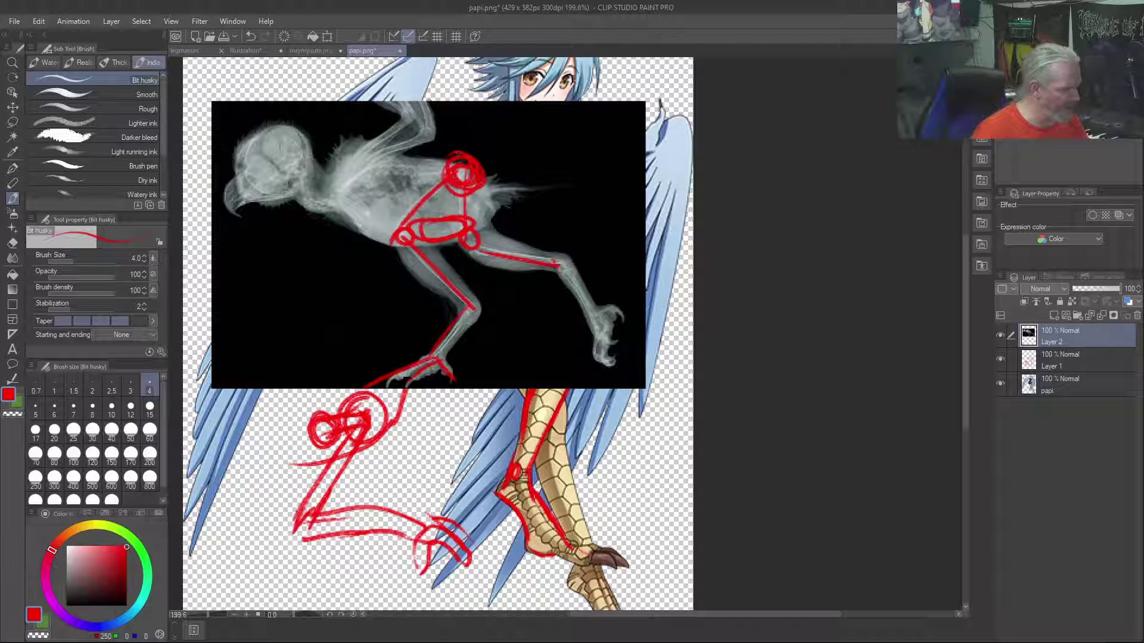
Trace the X-ray bird's belly curve and its far shin and foot, and reinforce the near lower leg
mouse_move(498, 216)
mouse_down()
mouse_move(360, 228)
mouse_move(331, 186)
mouse_move(475, 230)
mouse_move(408, 224)
mouse_move(457, 227)
mouse_move(460, 253)
mouse_move(563, 272)
mouse_move(430, 268)
mouse_move(464, 324)
mouse_move(438, 358)
mouse_up()
mouse_move(539, 266)
mouse_down()
mouse_move(568, 273)
mouse_move(601, 340)
mouse_up()
mouse_move(596, 327)
mouse_down()
mouse_move(610, 358)
mouse_move(603, 315)
mouse_move(626, 314)
mouse_up()
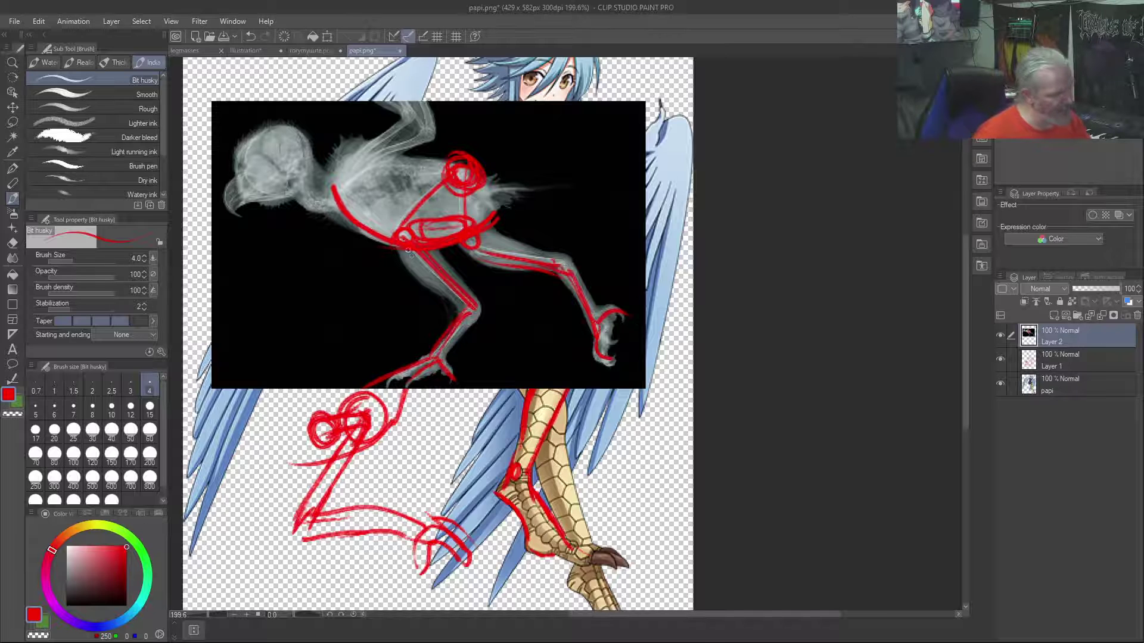
mouse_move(475, 300)
mouse_down()
mouse_move(427, 369)
mouse_move(393, 381)
mouse_move(408, 397)
mouse_up()
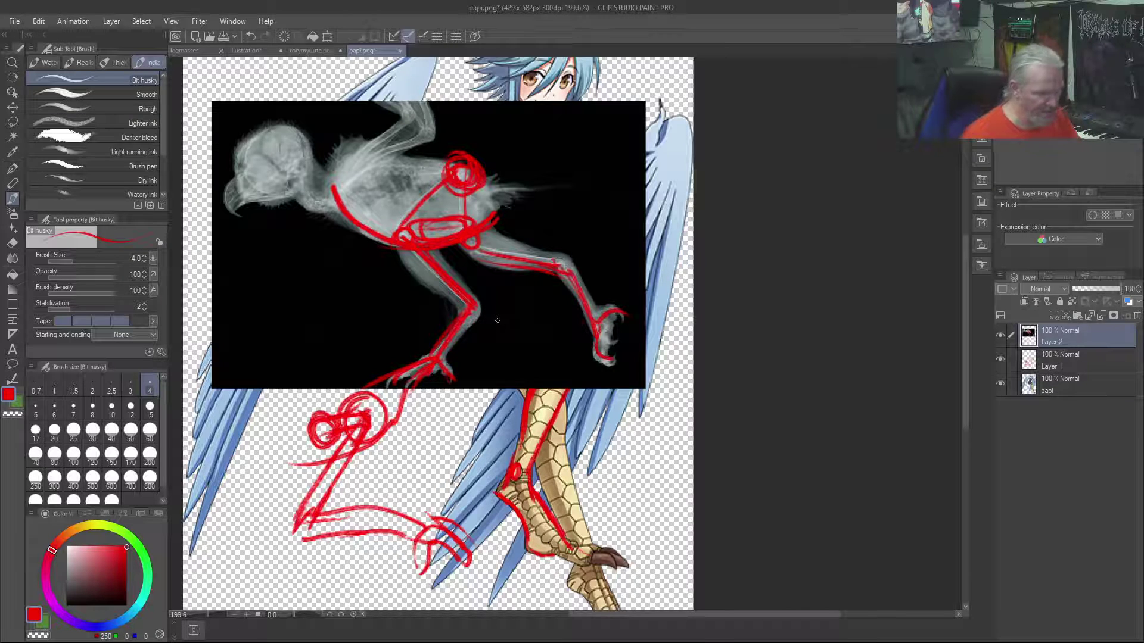
Hide the X-ray layer and, on Layer 1, add a larger oval around the harpy's thigh and a line down to the ankle
click(1000, 335)
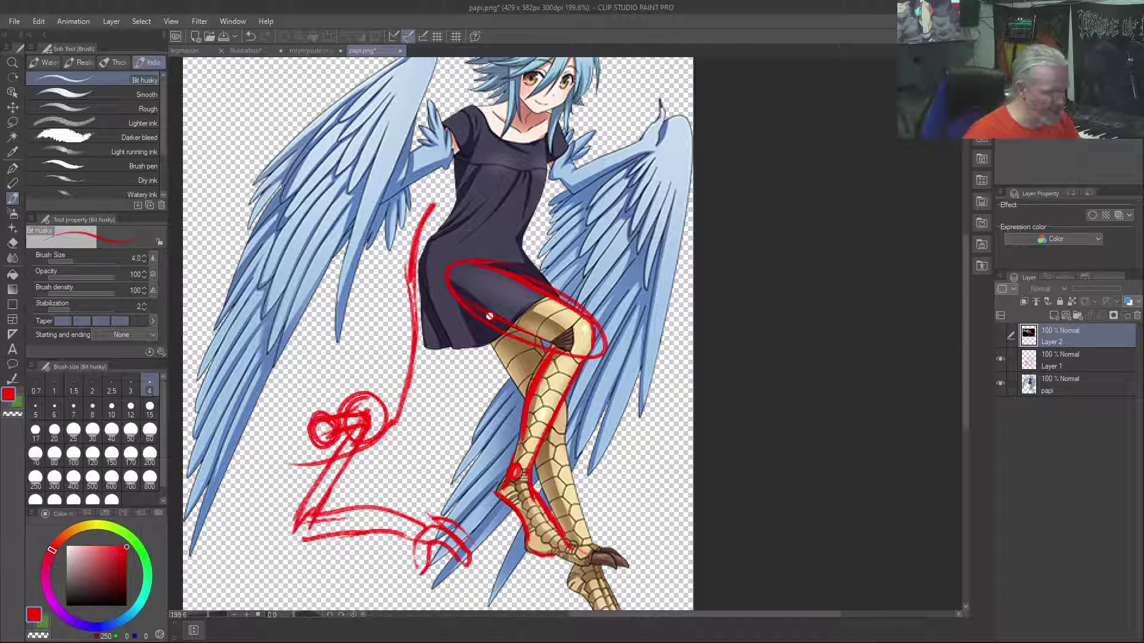
click(1093, 361)
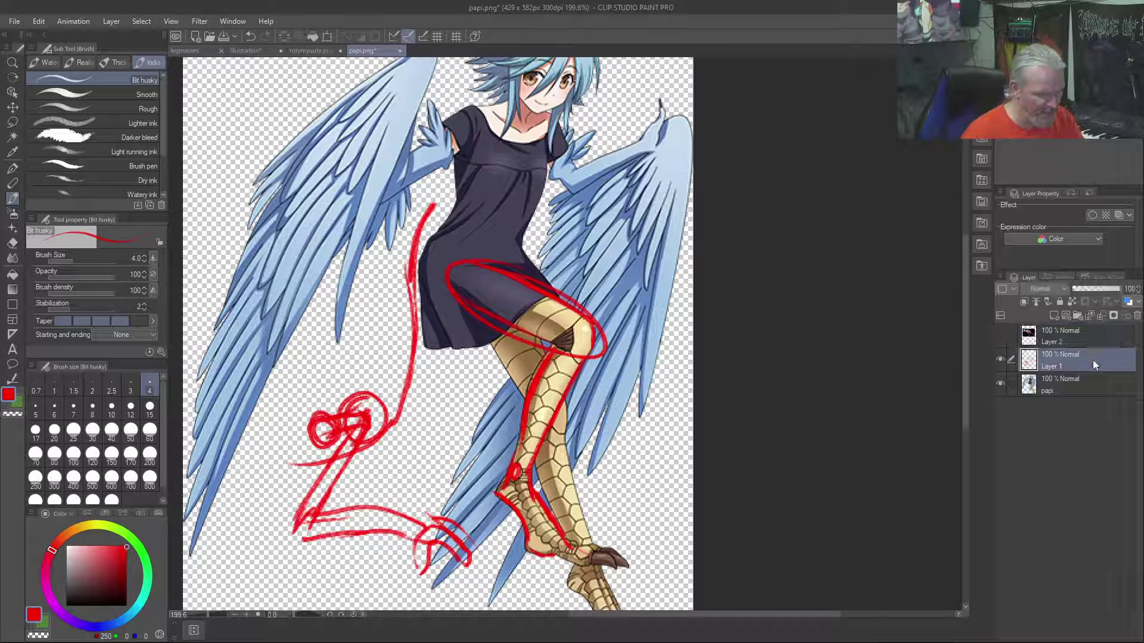
drag(476, 322, 464, 246)
drag(551, 301, 499, 472)
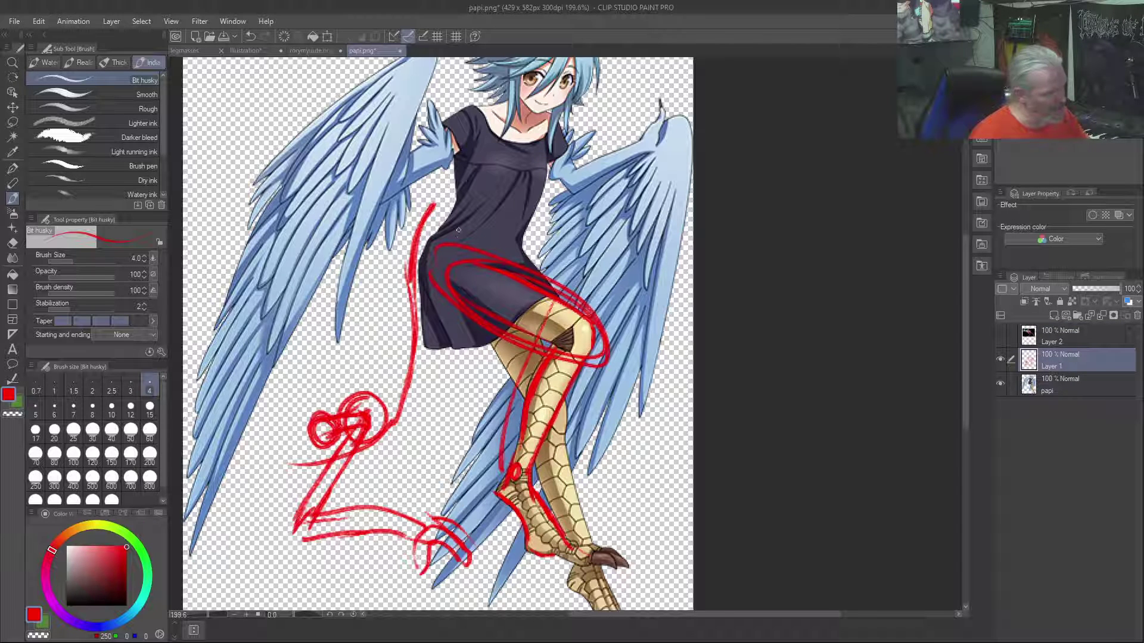
Sketch bird-style leg bones over the harpy, with guide lines beside the torso and hip, a circled knee, and strokes down to the toes
drag(570, 191, 561, 292)
mouse_move(568, 232)
mouse_down()
mouse_move(541, 329)
mouse_move(440, 378)
mouse_up()
mouse_move(525, 340)
mouse_down()
mouse_move(550, 331)
mouse_move(569, 263)
mouse_move(571, 172)
mouse_up()
drag(577, 211, 569, 259)
mouse_move(483, 174)
mouse_down()
mouse_move(369, 363)
mouse_move(464, 369)
mouse_up()
drag(579, 253, 520, 338)
mouse_move(570, 307)
mouse_down()
mouse_move(554, 310)
mouse_move(596, 309)
mouse_move(528, 335)
mouse_move(511, 506)
mouse_move(574, 564)
mouse_up()
drag(524, 450, 532, 460)
drag(568, 559, 630, 577)
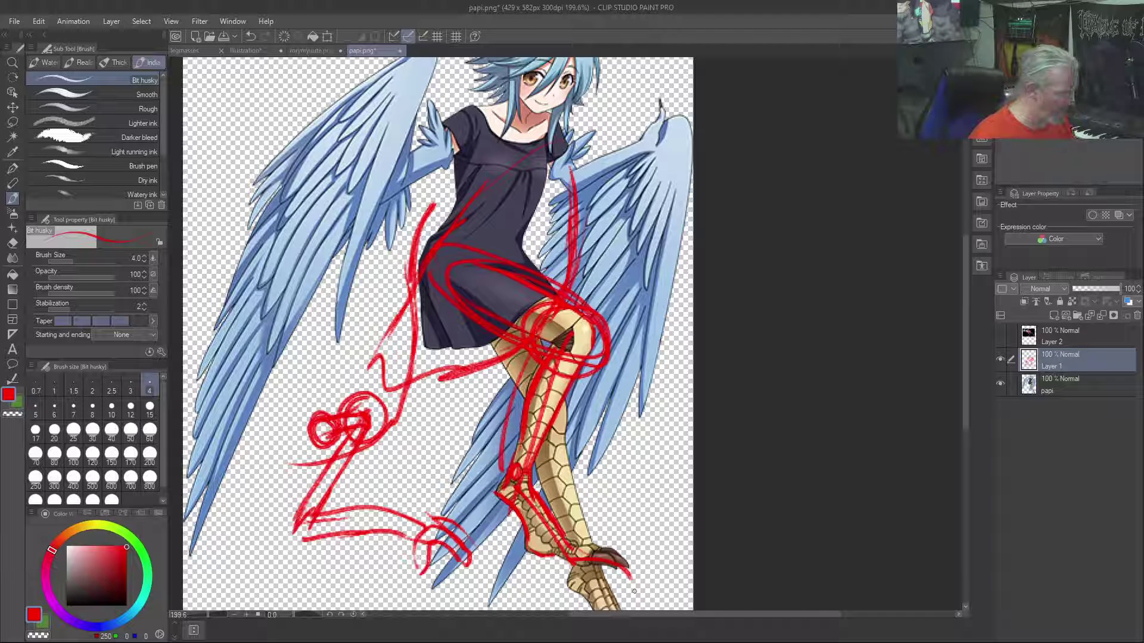
Trace the harpy's back from armpit to hip, reinforce the thigh contour and mark lines across the thigh and hanging rear leg
mouse_move(453, 153)
mouse_down()
mouse_move(458, 210)
mouse_move(423, 260)
mouse_up()
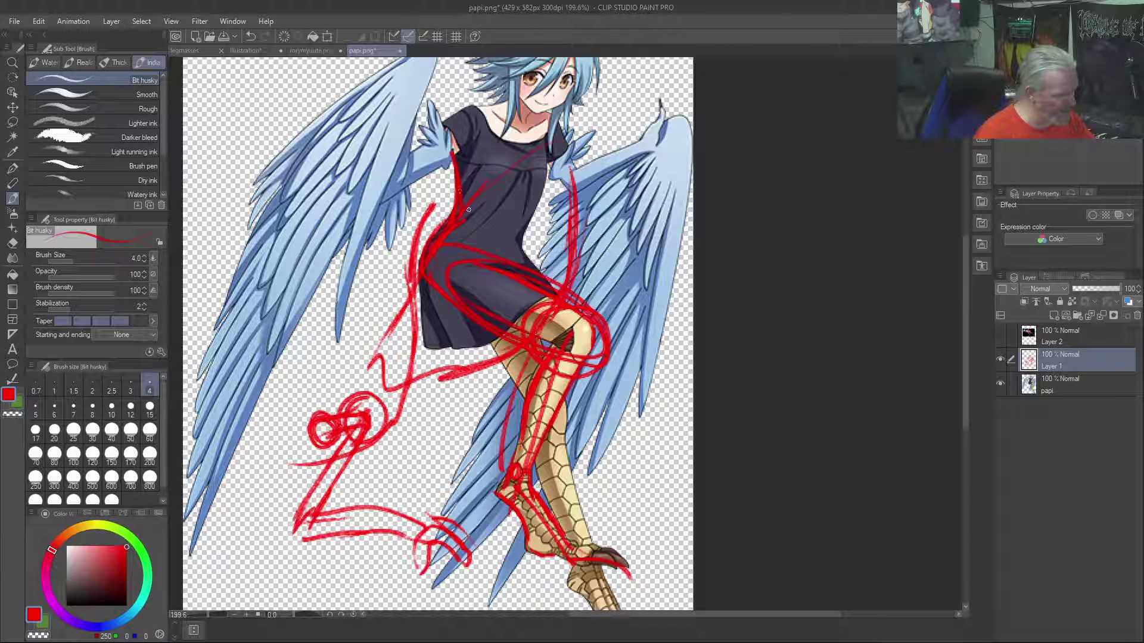
drag(521, 270, 591, 330)
drag(438, 230, 420, 256)
mouse_move(523, 315)
mouse_down()
mouse_move(486, 341)
mouse_move(491, 396)
mouse_up()
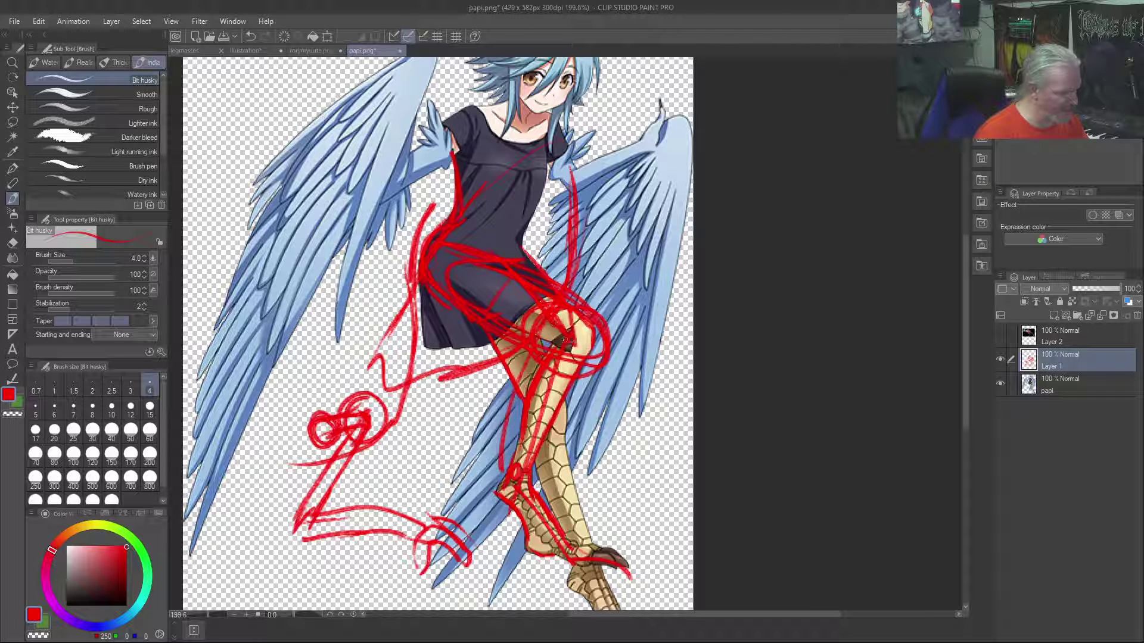
drag(492, 336, 485, 356)
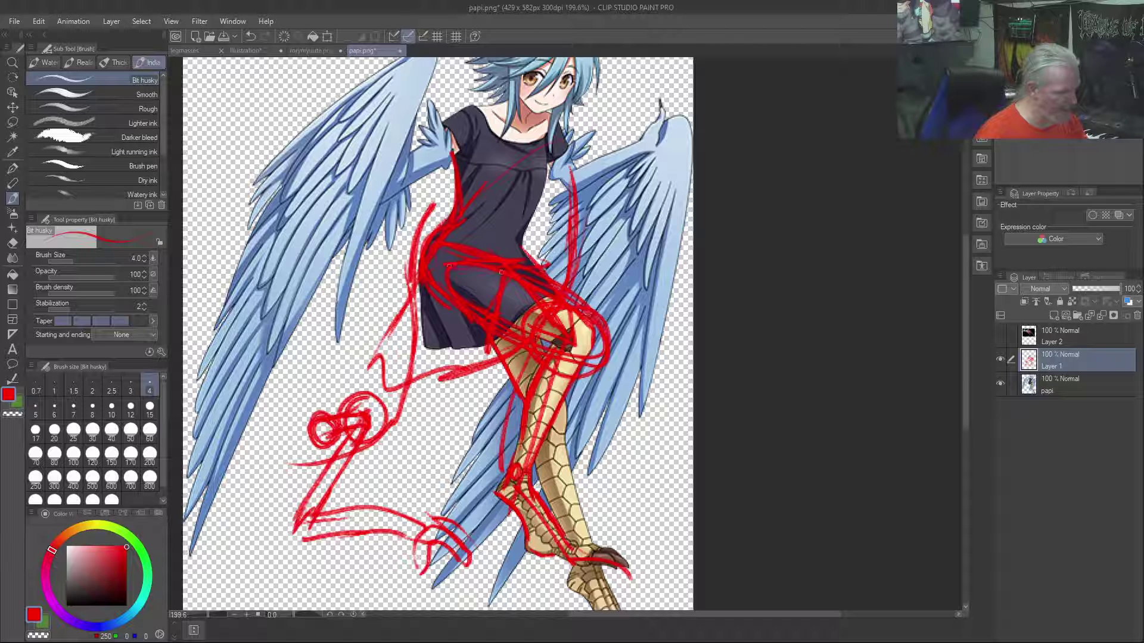
Draw crossing axis lines on the harpy's chest with an arrow onto the wing, and an angle with a curved arrow near the wingtip
mouse_move(547, 173)
mouse_down()
mouse_move(497, 164)
mouse_move(654, 241)
mouse_up()
mouse_move(569, 170)
mouse_down()
mouse_move(495, 164)
mouse_move(519, 225)
mouse_up()
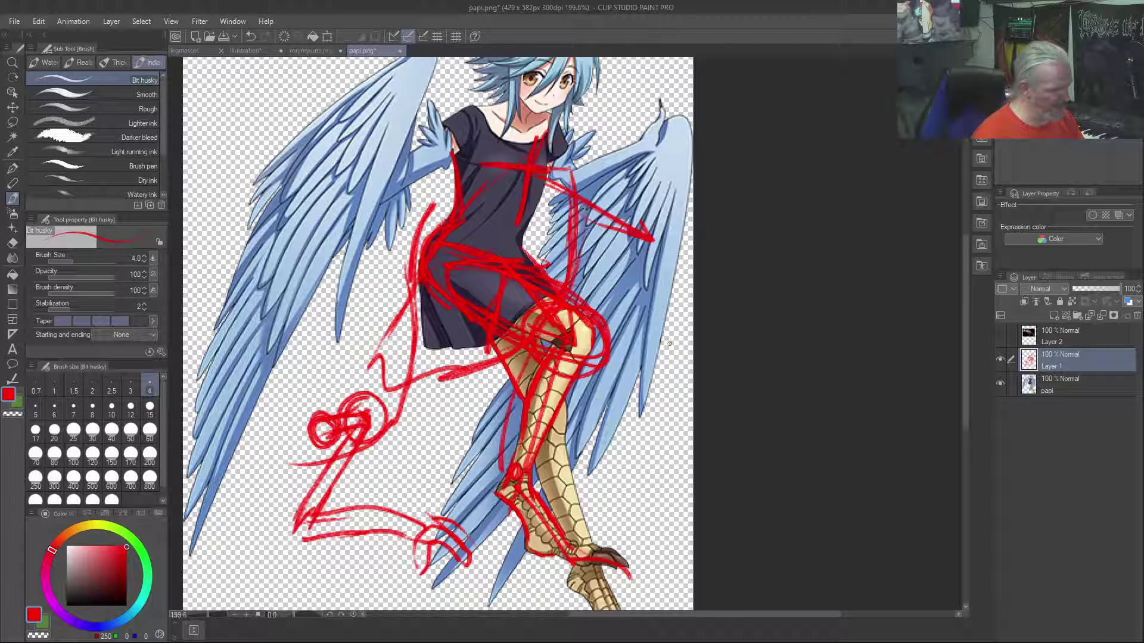
mouse_move(643, 325)
mouse_down()
mouse_move(692, 405)
mouse_move(638, 420)
mouse_move(636, 455)
mouse_up()
mouse_move(683, 405)
mouse_down()
mouse_move(652, 428)
mouse_move(666, 439)
mouse_move(671, 424)
mouse_up()
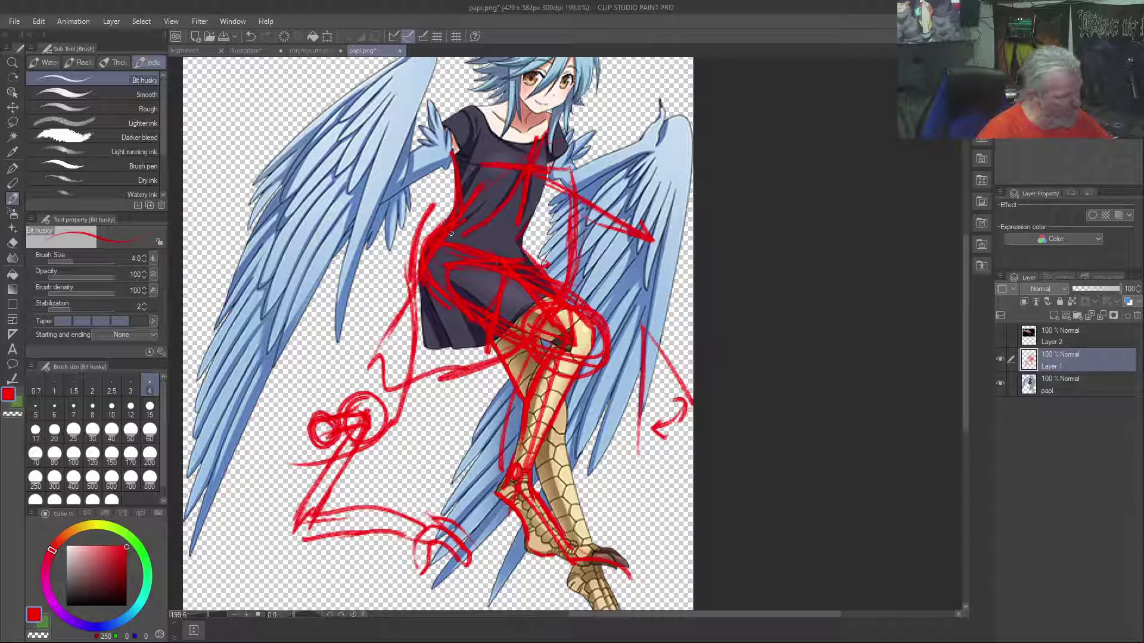
Hide the red sketch layer to view the bare harpy reference and show it again
click(1000, 361)
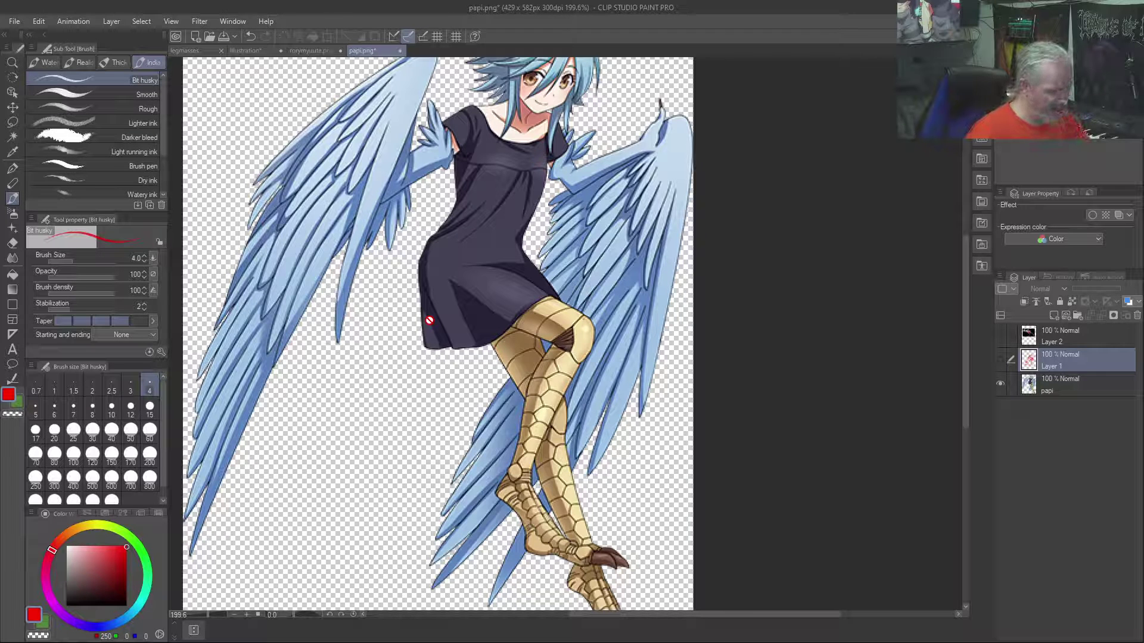
click(996, 360)
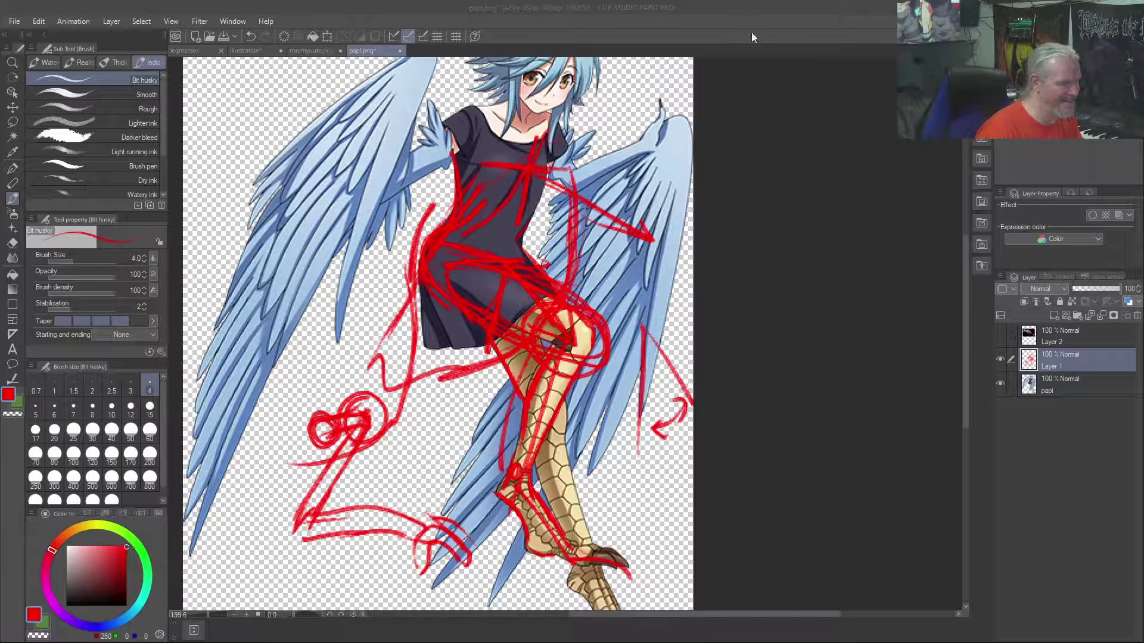
Open the JPG reference of the cat-eared girl in knee-high armored boots
click(779, 24)
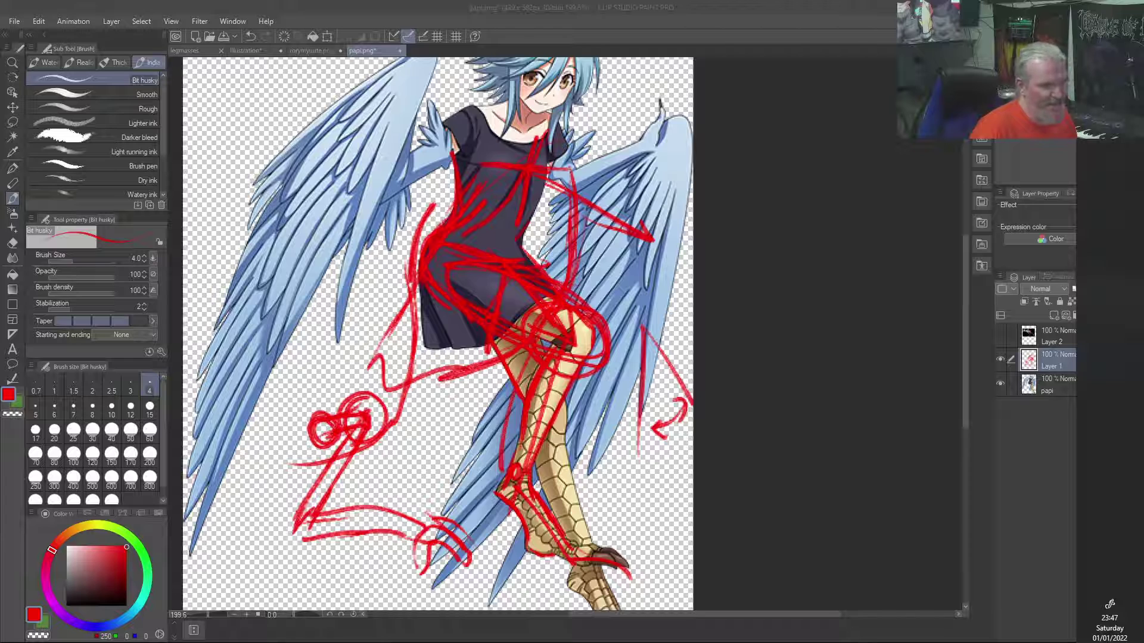
click(773, 17)
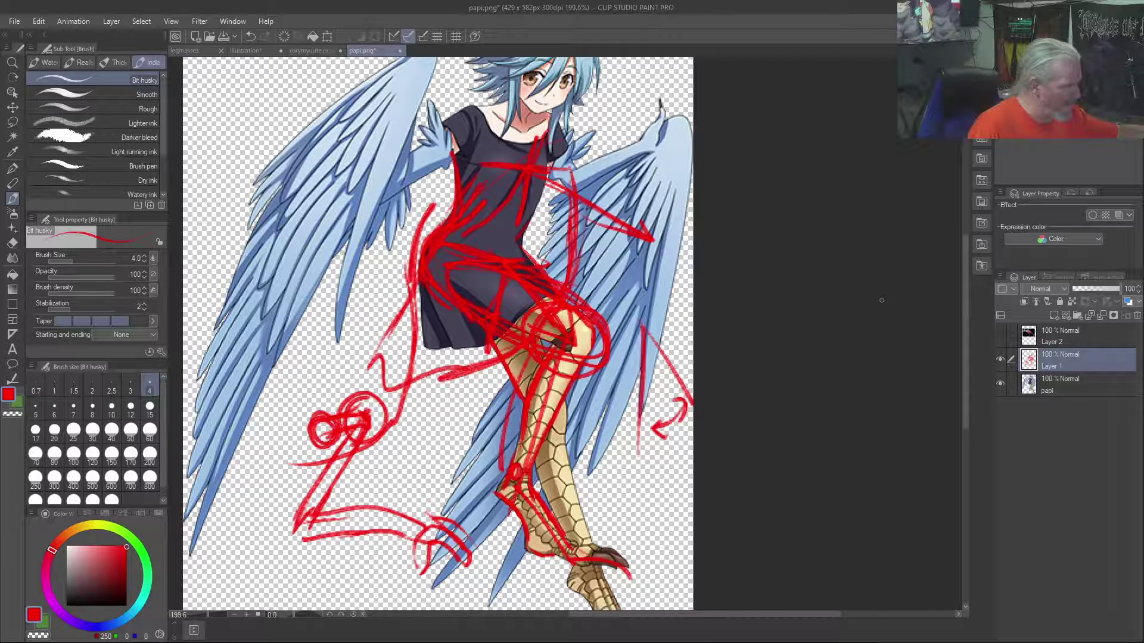
mouse_move(1142, 274)
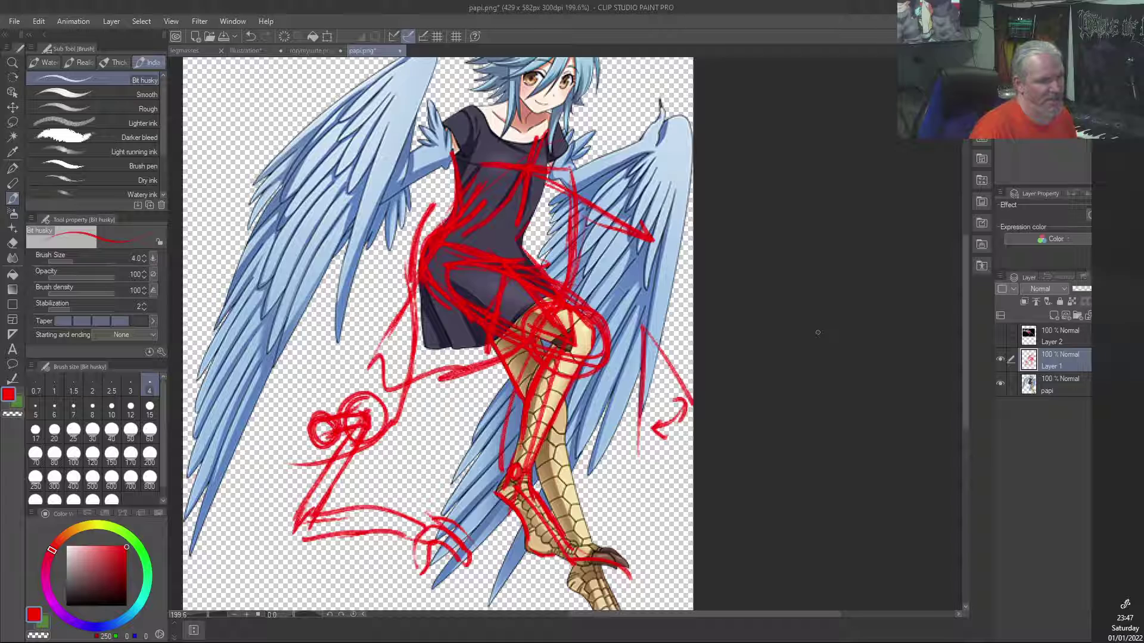
mouse_move(1142, 357)
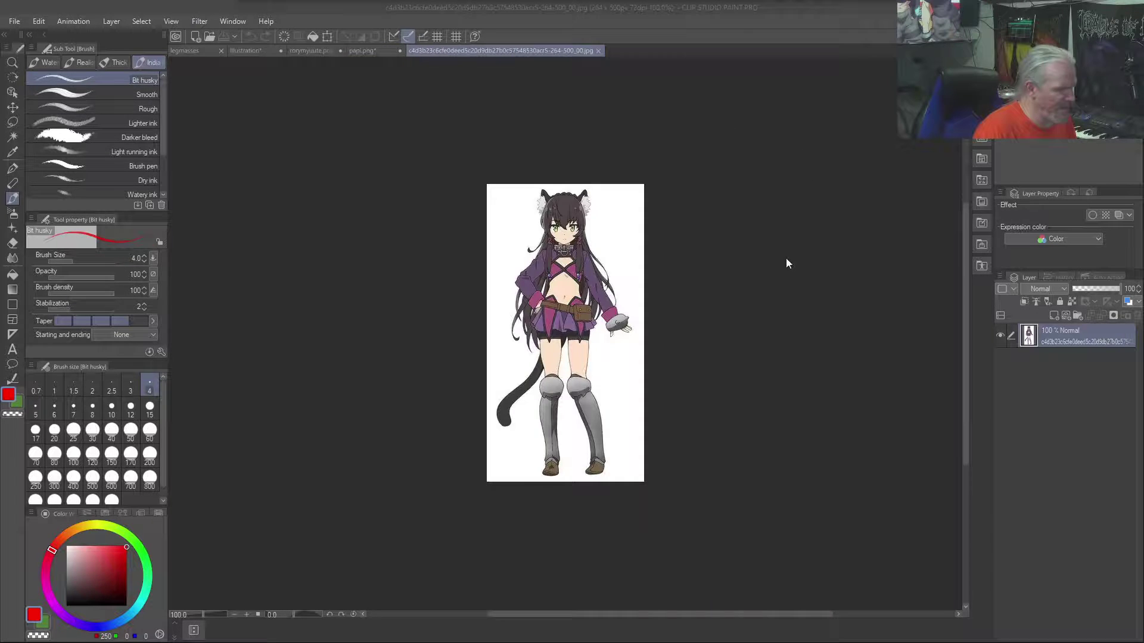
scroll(656, 285, up, 3)
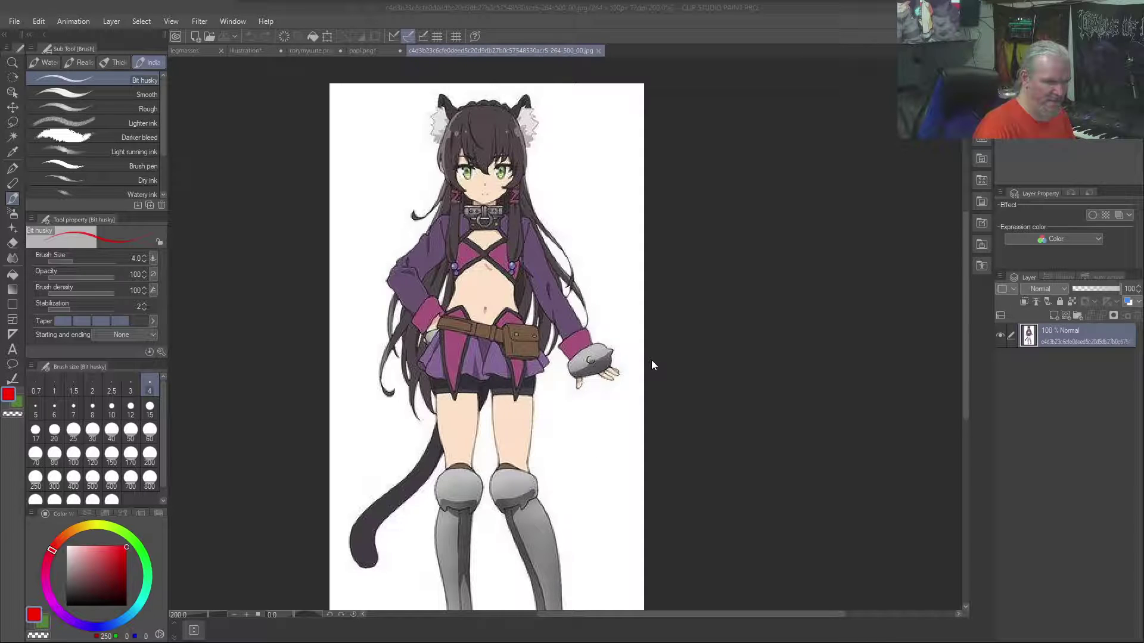
key(ctrl+o)
key(l)
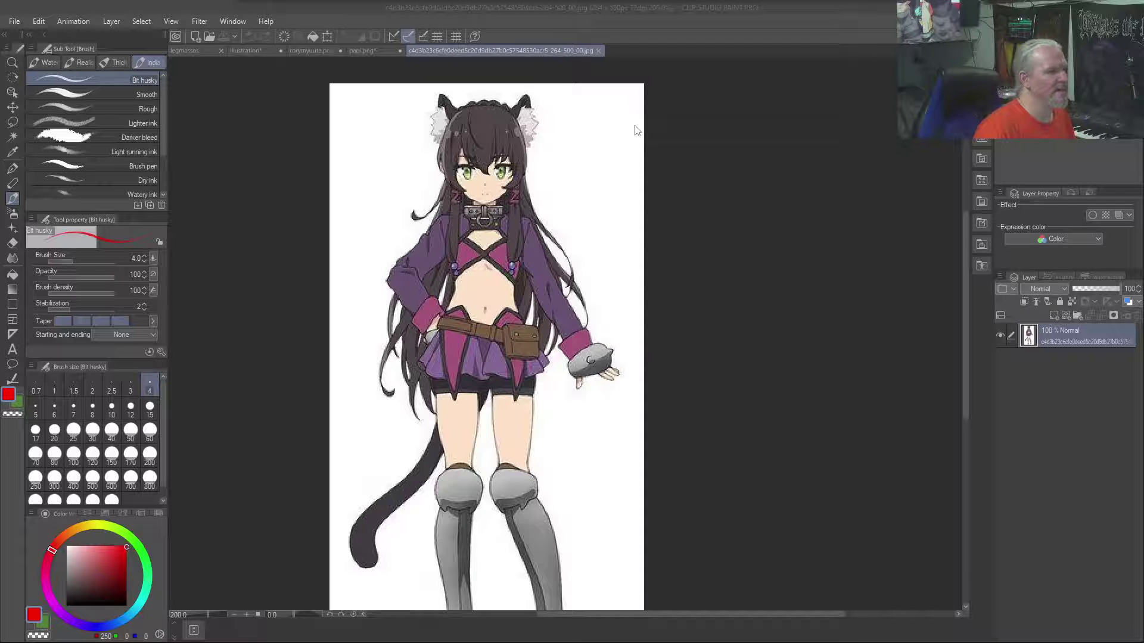
click(792, 27)
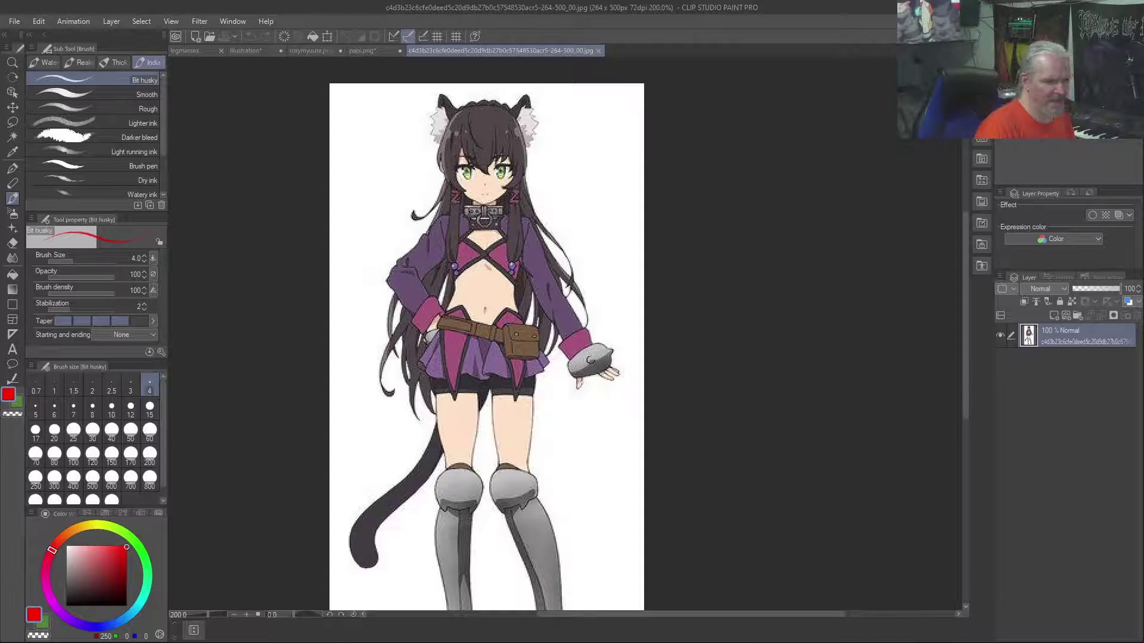
key(y)
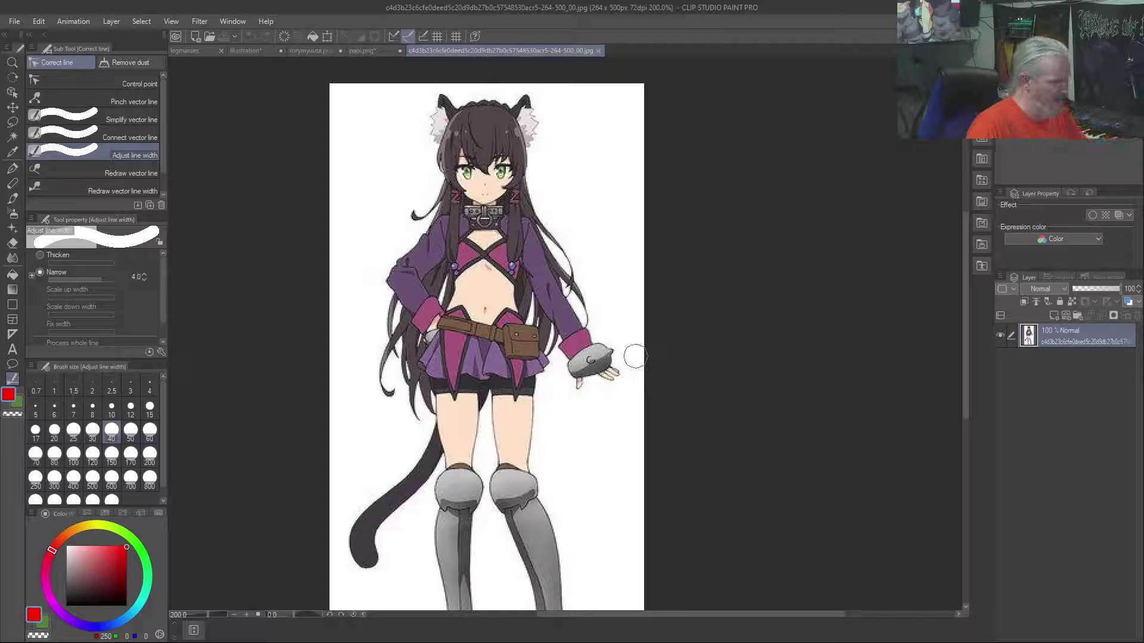
key(y)
drag(638, 360, 664, 255)
key(ctrl+z)
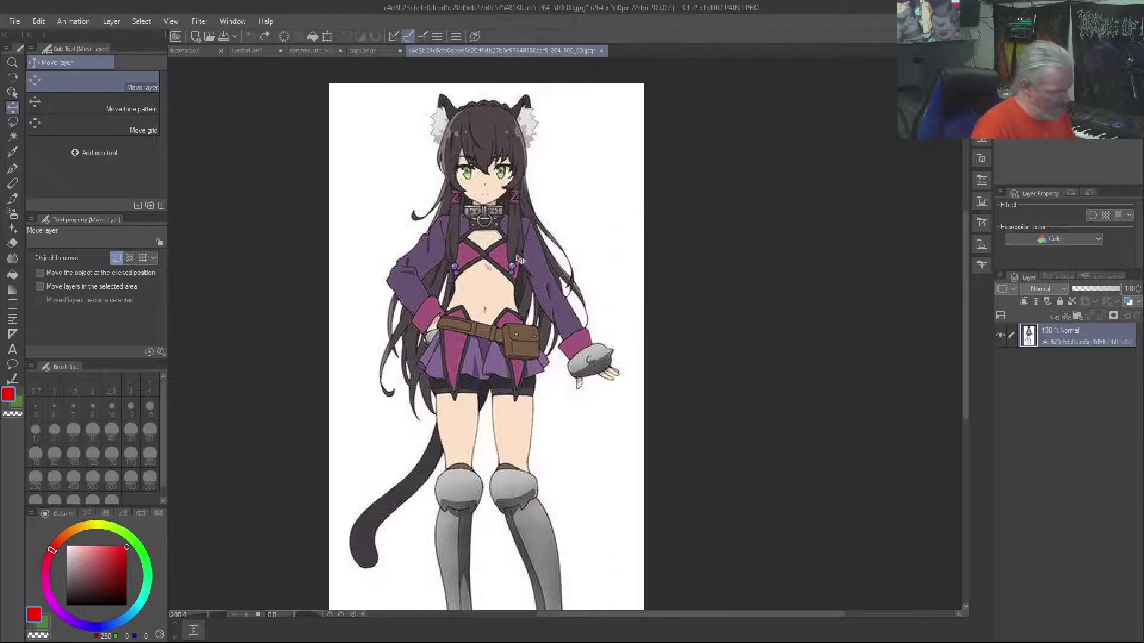
Add a new raster layer above the cat-eared girl image and choose the Bit husky brush for tracing her legs
scroll(518, 262, down, 5)
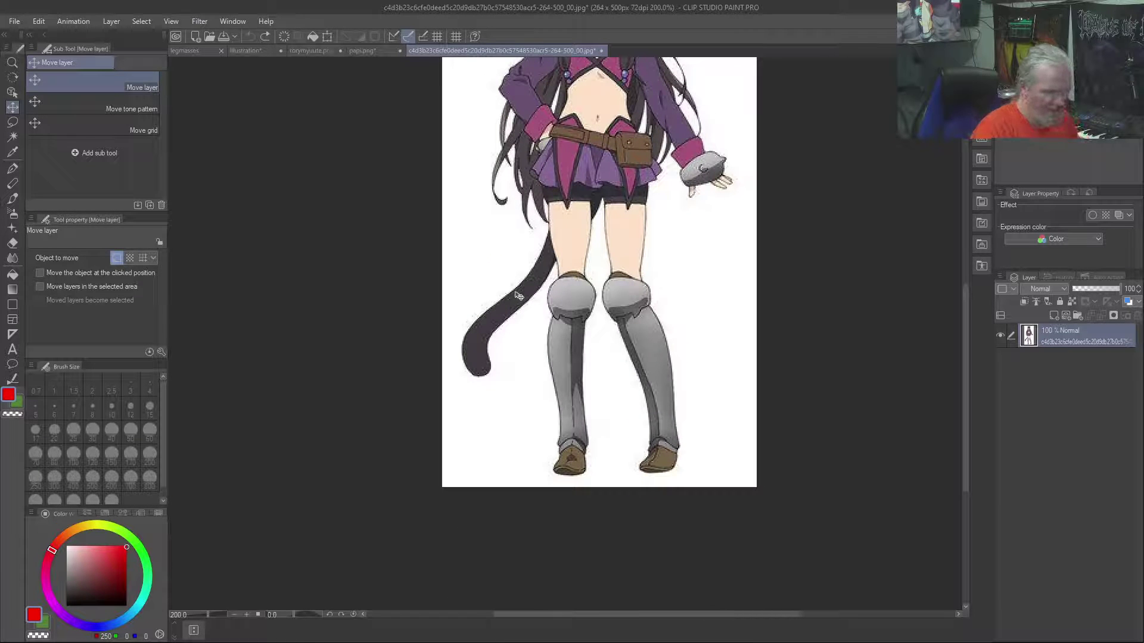
key(b)
key(ctrl+shift+n)
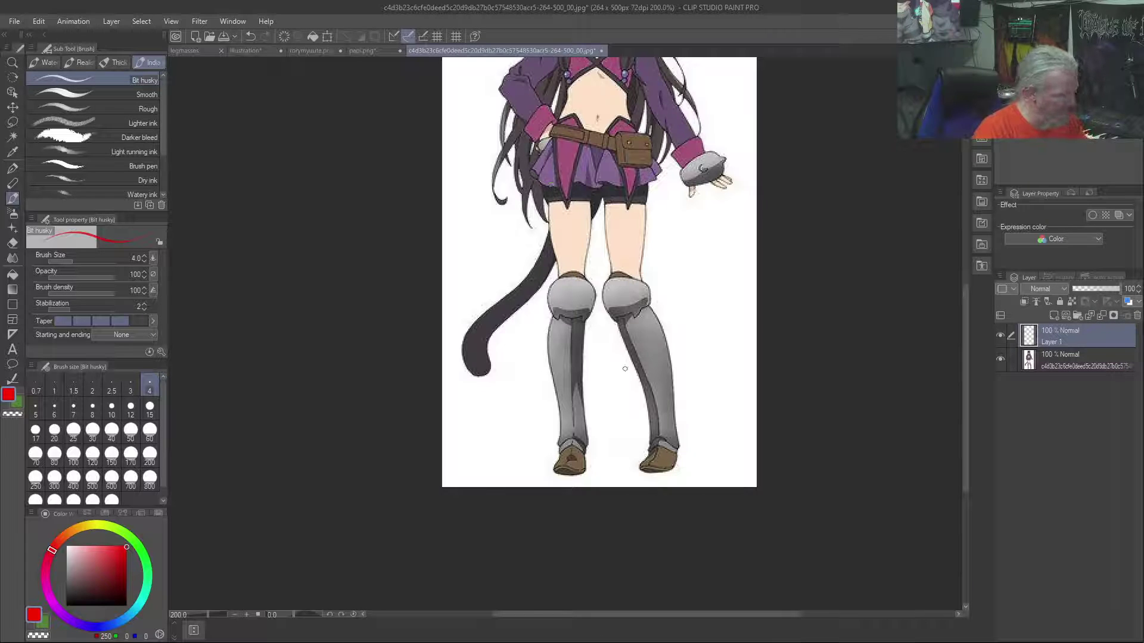
Trace the cat-eared girl's legs in red along both thighs and boots, from the skirt down to the shoes
mouse_move(549, 146)
mouse_down()
mouse_move(563, 436)
mouse_move(545, 356)
mouse_up()
drag(552, 388, 561, 457)
mouse_move(615, 317)
mouse_down()
mouse_move(646, 390)
mouse_move(650, 457)
mouse_up()
mouse_move(646, 304)
mouse_down()
mouse_move(672, 351)
mouse_move(678, 448)
mouse_move(647, 479)
mouse_up()
drag(574, 455, 563, 474)
drag(620, 313, 603, 198)
mouse_move(652, 290)
mouse_down()
mouse_move(646, 190)
mouse_move(646, 241)
mouse_up()
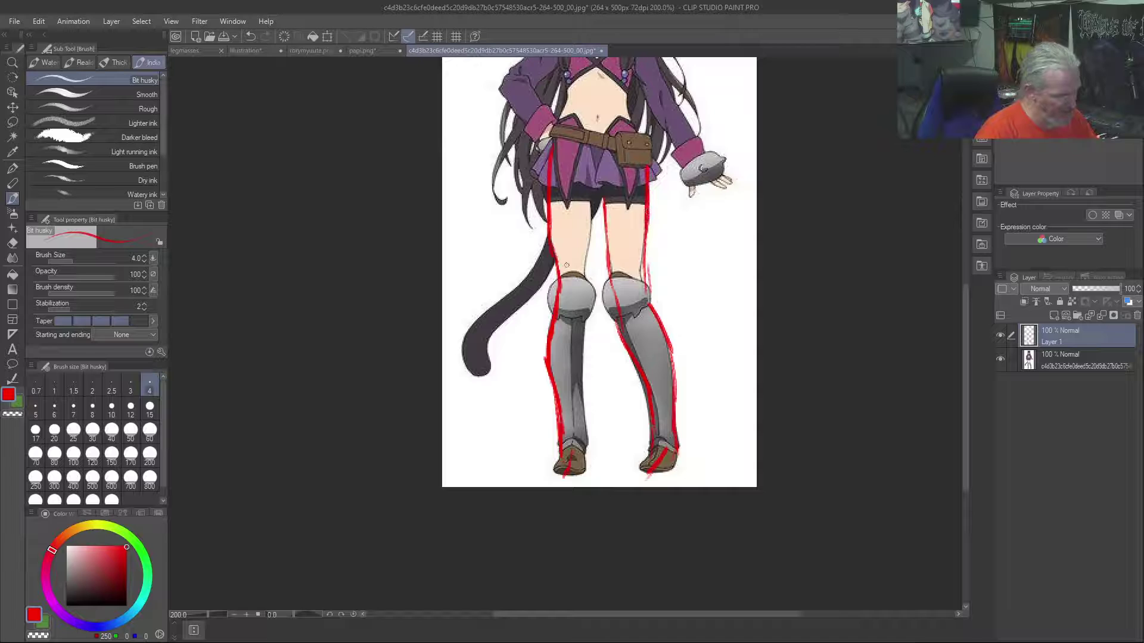
mouse_move(586, 193)
mouse_down()
mouse_move(588, 454)
mouse_move(573, 478)
mouse_move(553, 474)
mouse_move(557, 460)
mouse_move(565, 482)
mouse_move(581, 472)
mouse_up()
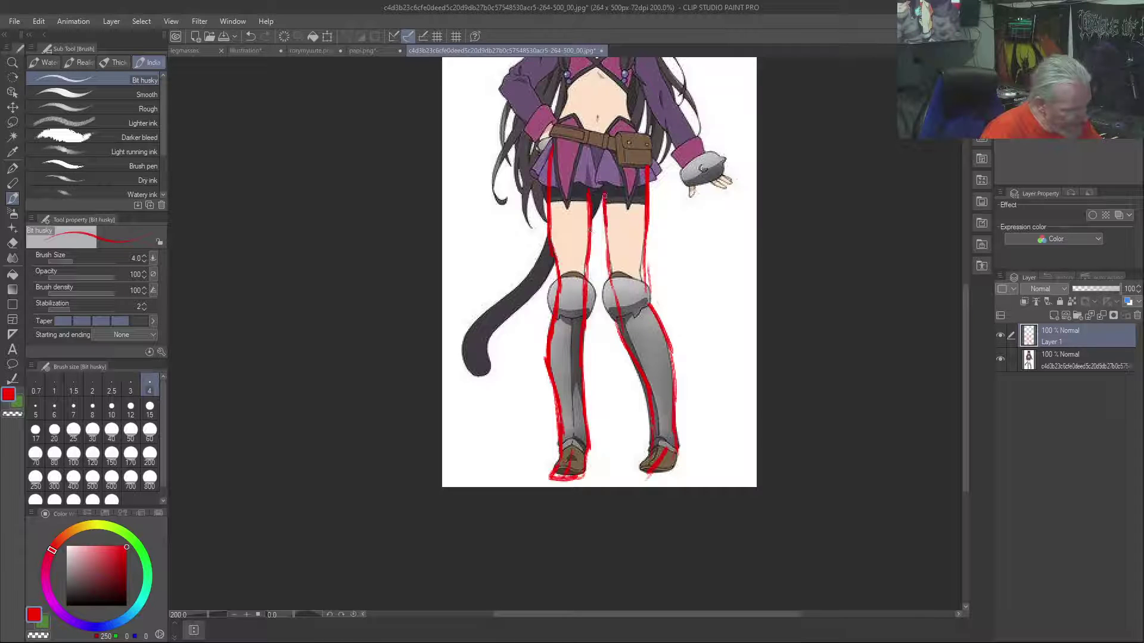
Draw curved hip lines from the waist into both outer thighs, with inner lines marking where the legs join the pelvis
drag(633, 144, 647, 196)
mouse_move(624, 110)
mouse_down()
mouse_move(642, 171)
mouse_move(643, 254)
mouse_up()
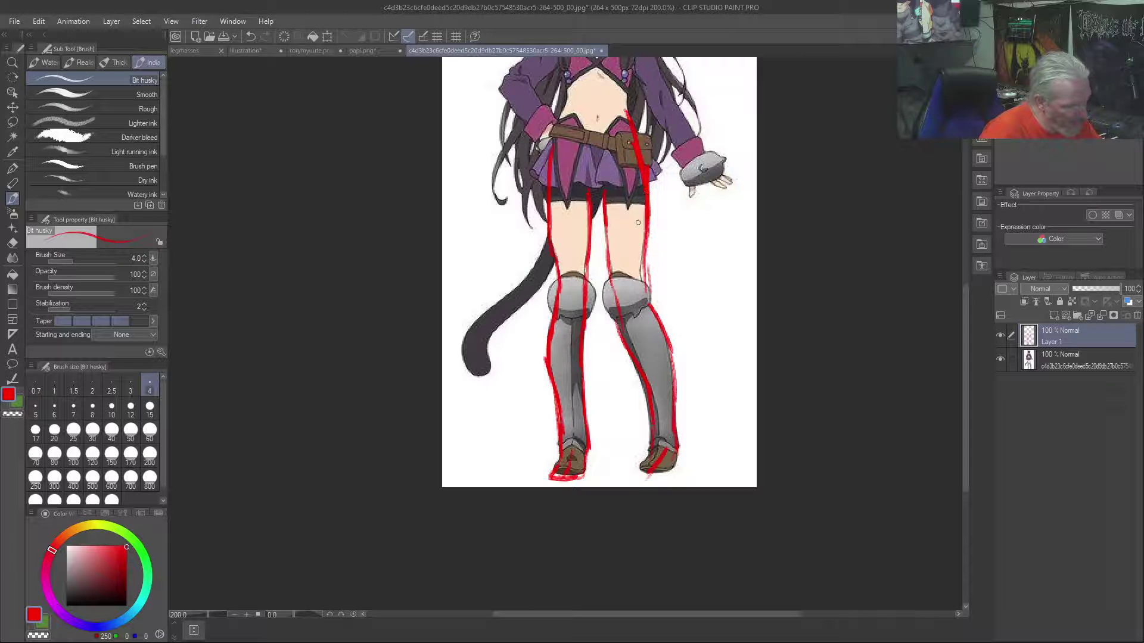
drag(570, 98, 554, 167)
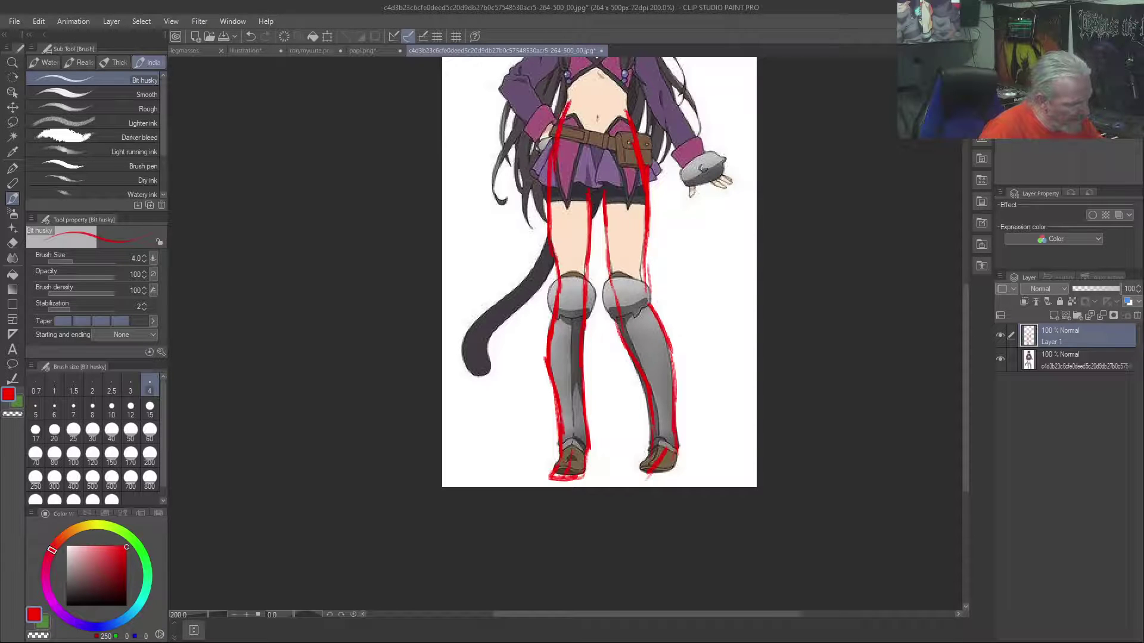
drag(553, 115, 551, 221)
mouse_move(550, 152)
mouse_down()
mouse_move(545, 219)
mouse_move(563, 273)
mouse_up()
drag(546, 218, 549, 136)
drag(625, 100, 649, 260)
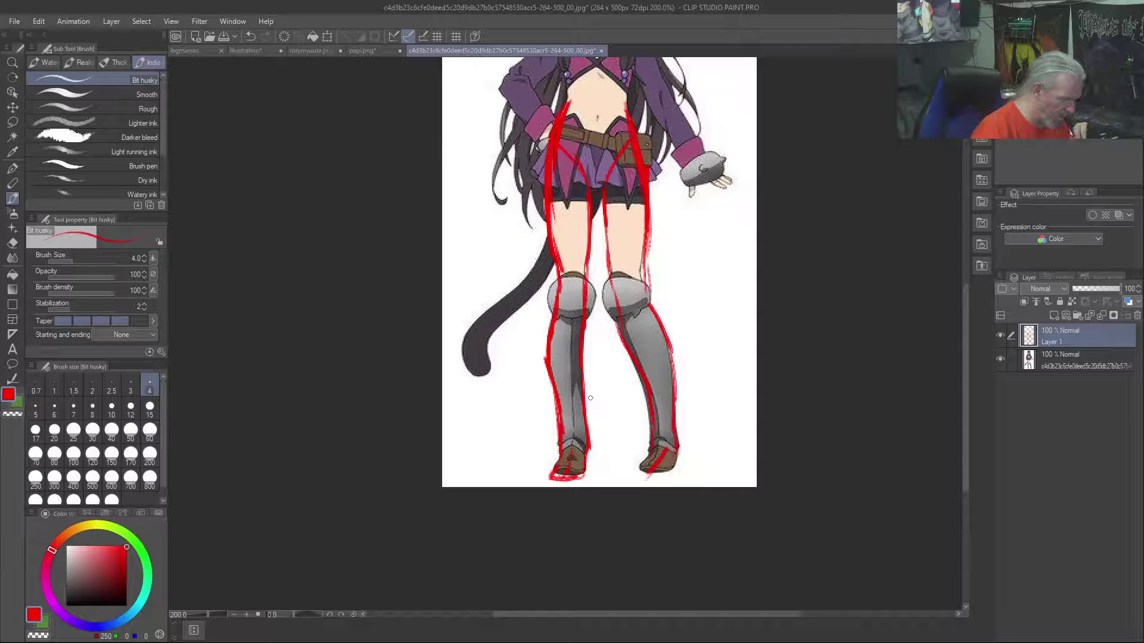
Sketch a simplified hip and thigh diagram over the tail beside the girl, with outer curves, groin lines and inner thighs
mouse_move(471, 181)
mouse_down()
mouse_move(469, 157)
mouse_move(487, 333)
mouse_up()
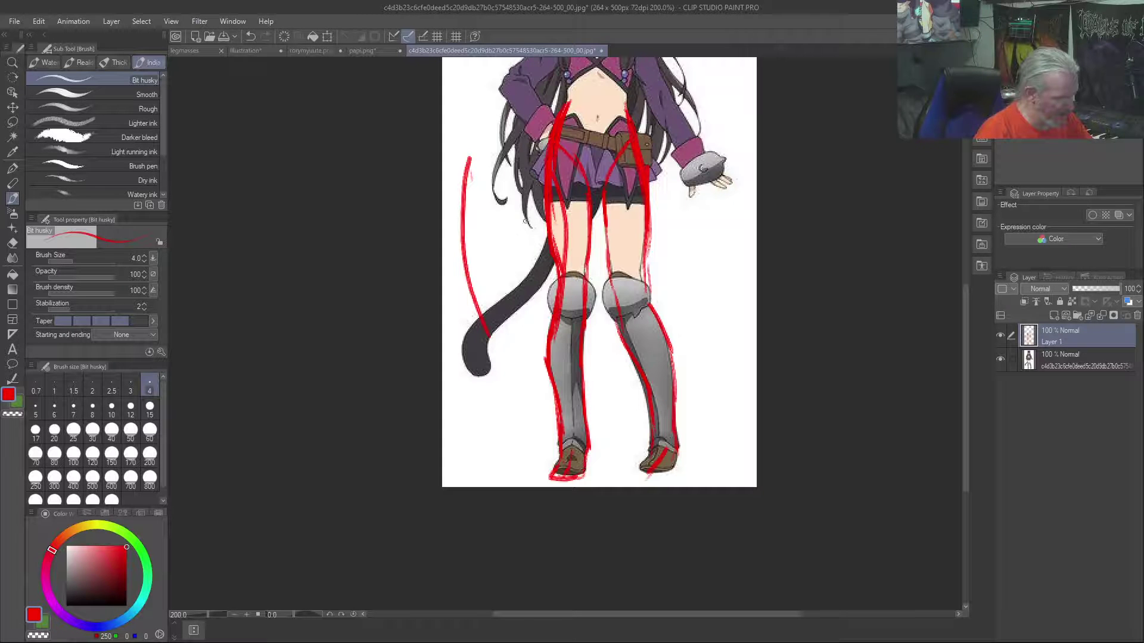
drag(539, 211, 527, 313)
mouse_move(542, 212)
mouse_down()
mouse_move(520, 353)
mouse_move(524, 322)
mouse_up()
mouse_move(466, 191)
mouse_down()
mouse_move(504, 243)
mouse_move(511, 290)
mouse_up()
drag(516, 309, 514, 340)
drag(510, 251, 513, 293)
drag(516, 313, 511, 388)
drag(516, 338, 511, 352)
mouse_move(526, 251)
mouse_down()
mouse_move(514, 295)
mouse_move(507, 247)
mouse_move(530, 244)
mouse_up()
drag(484, 322, 496, 361)
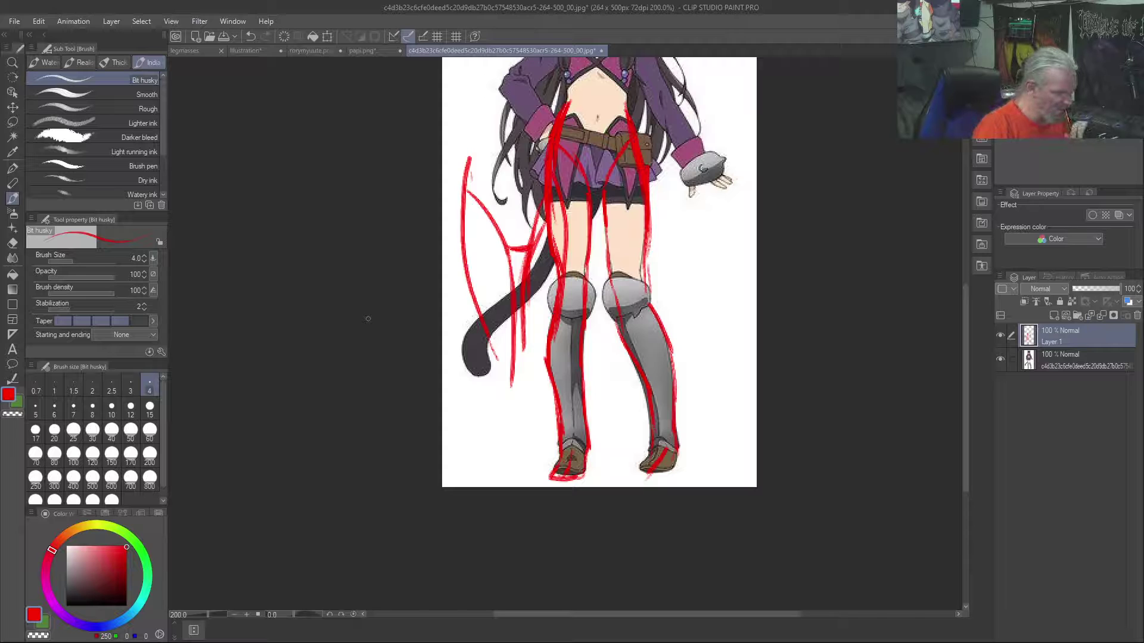
Create a new A4 illustration of 3508 x 2480 px at 300 dpi and set the Bit husky brush to black, size 8
key(ctrl+alt+n)
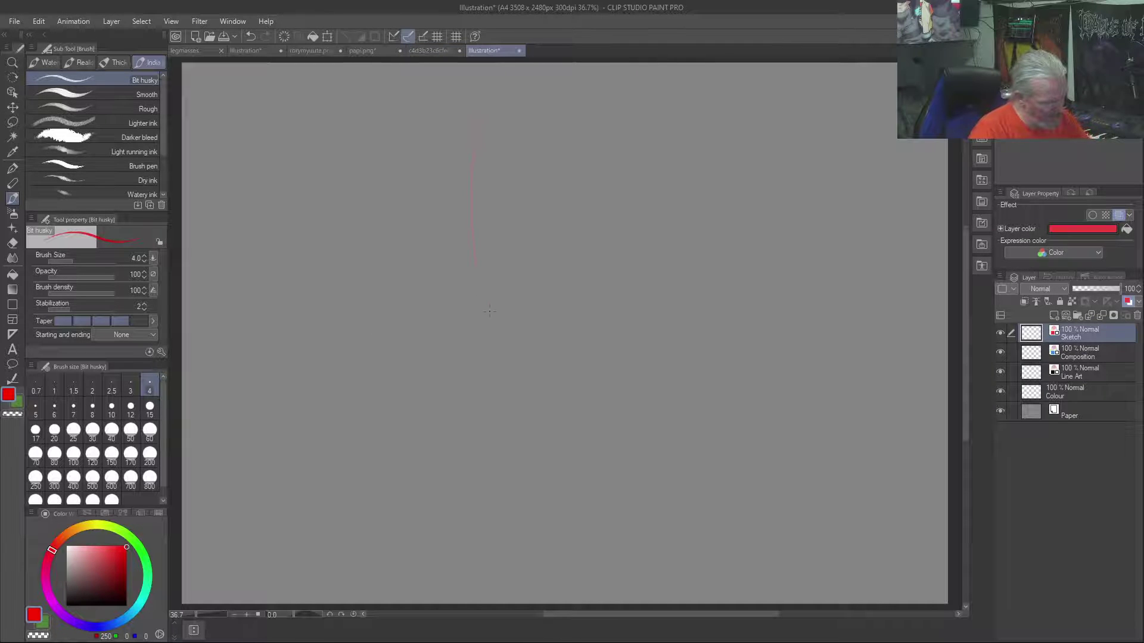
drag(472, 199, 478, 168)
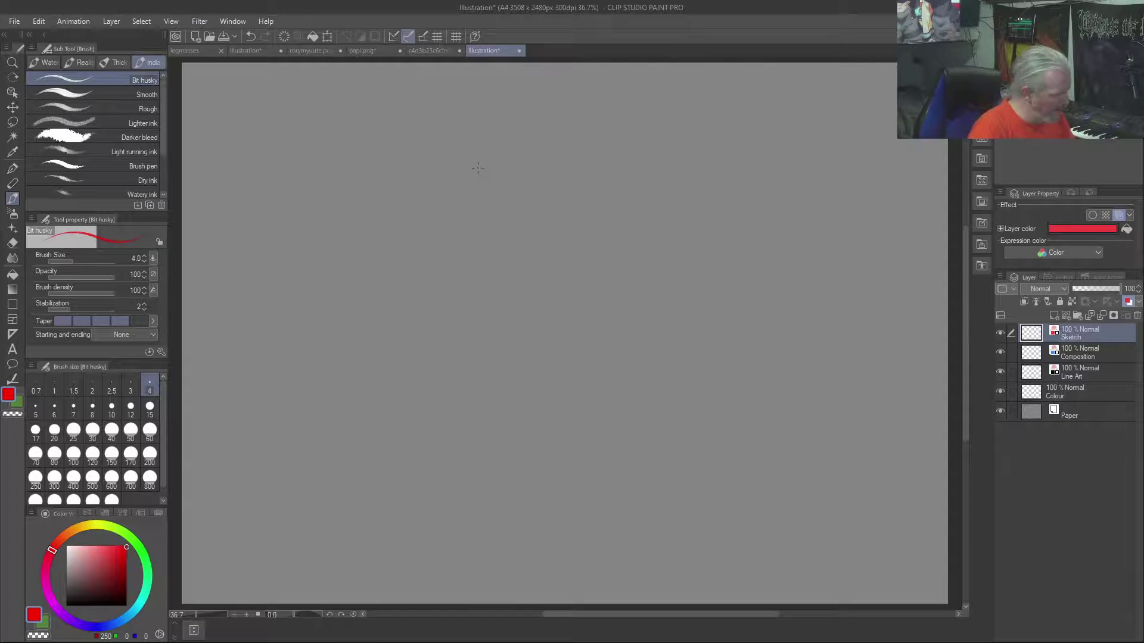
click(66, 606)
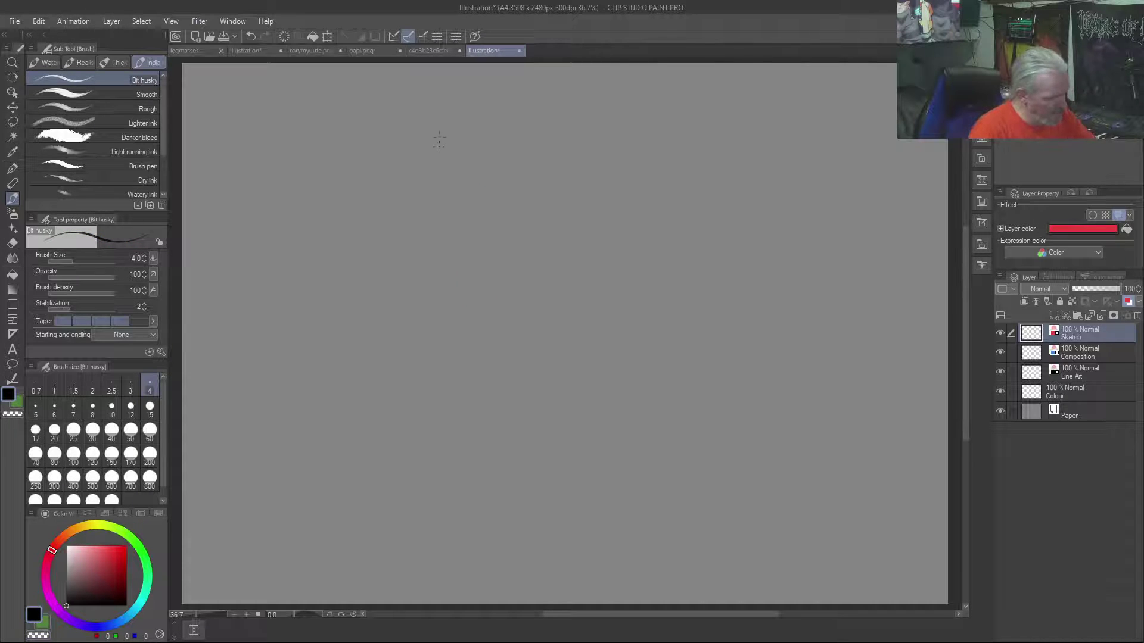
scroll(517, 441, up, 2)
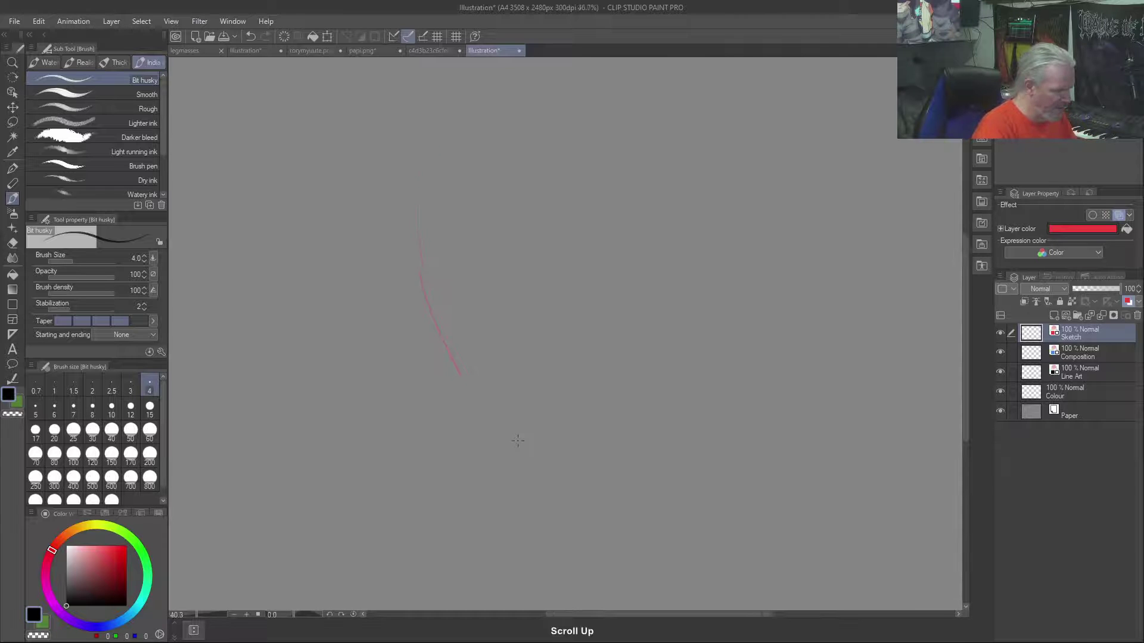
scroll(518, 440, down, 3)
scroll(518, 440, up, 1)
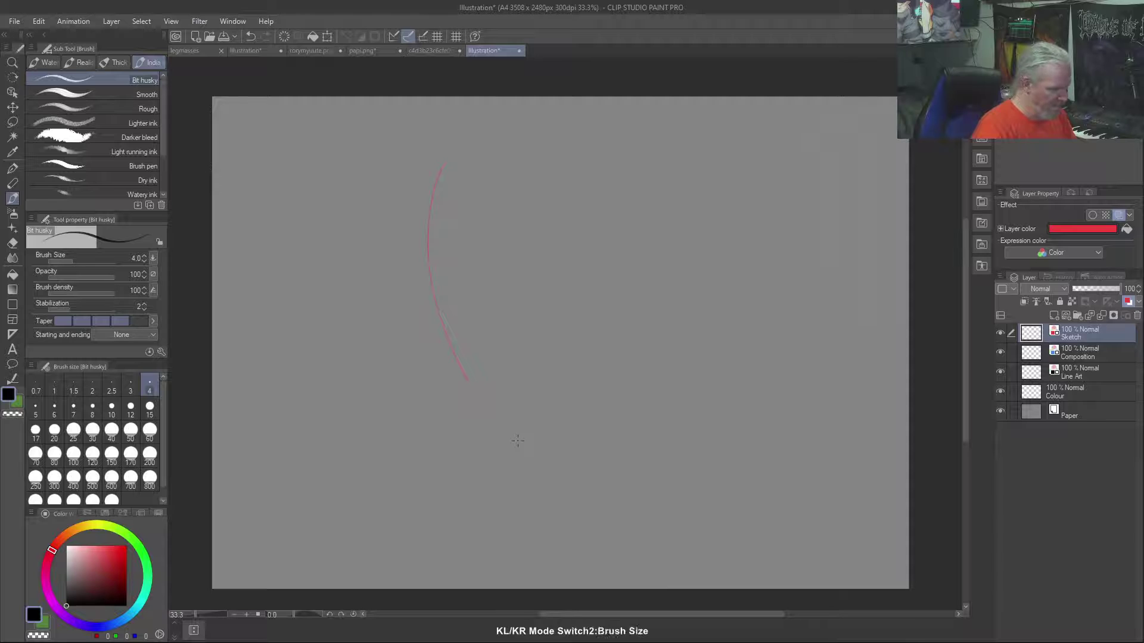
key(bracketleft)
key(bracketleft)
key(bracketleft)
key(bracketleft)
key(bracketright)
key(bracketright)
key(bracketright)
key(bracketright)
key(bracketright)
key(bracketright)
key(bracketright)
key(bracketright)
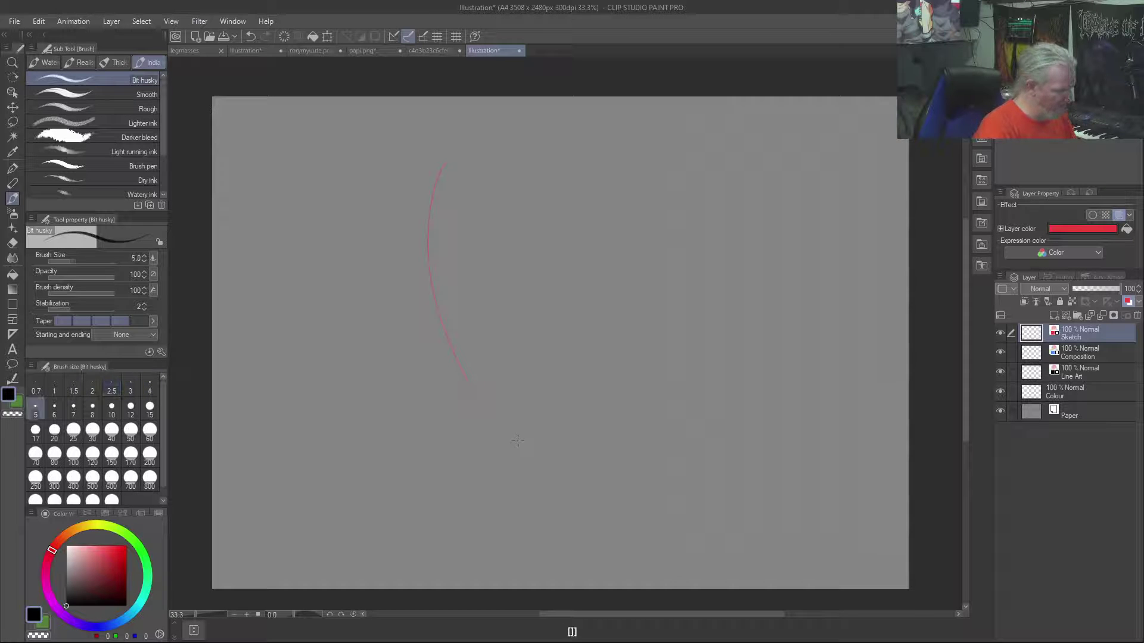
Sketch a trial set of hips, V-shaped groin lines and one full leg contour, and clear the Sketch layer
mouse_move(485, 149)
mouse_down()
mouse_move(473, 277)
mouse_move(511, 396)
mouse_up()
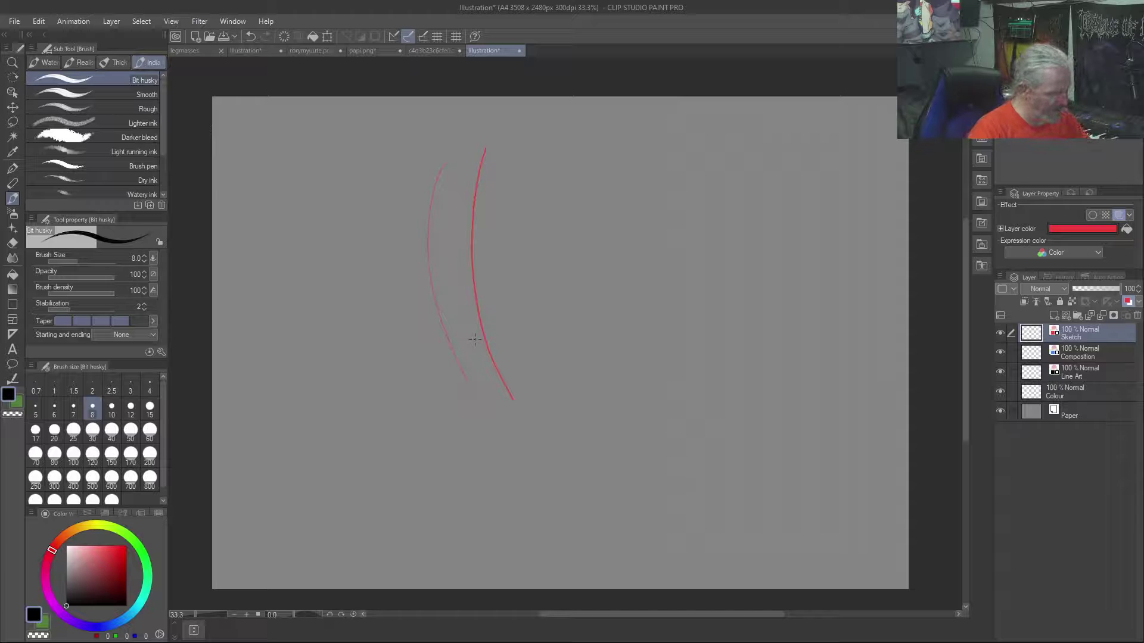
mouse_move(510, 396)
mouse_down()
mouse_move(517, 469)
mouse_move(522, 418)
mouse_move(518, 507)
mouse_up()
drag(517, 433, 534, 564)
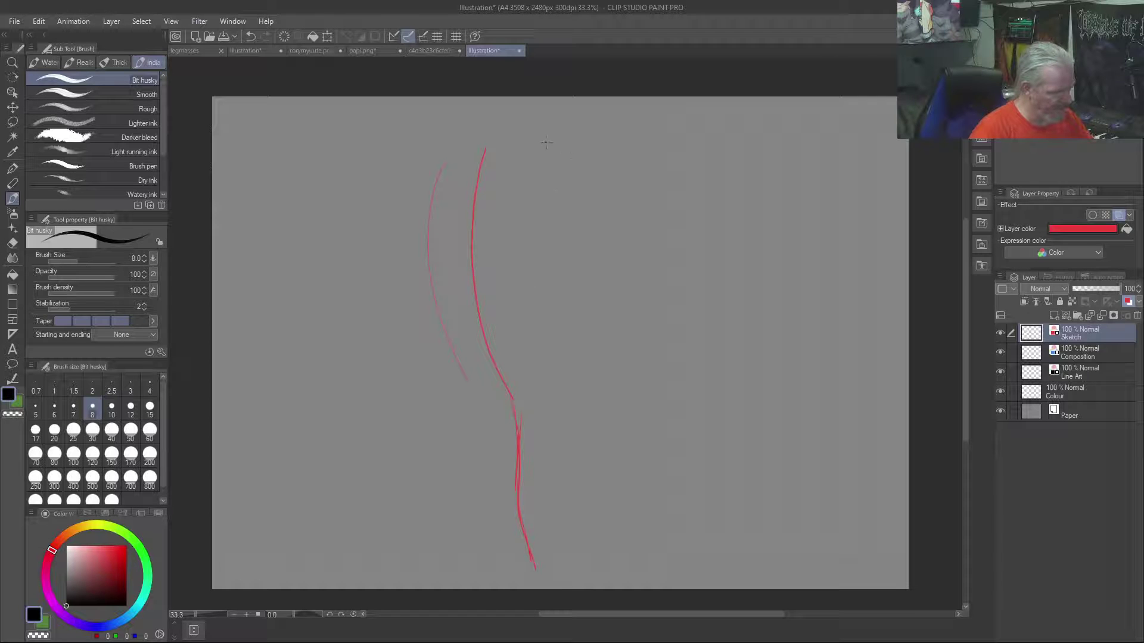
drag(605, 255, 604, 326)
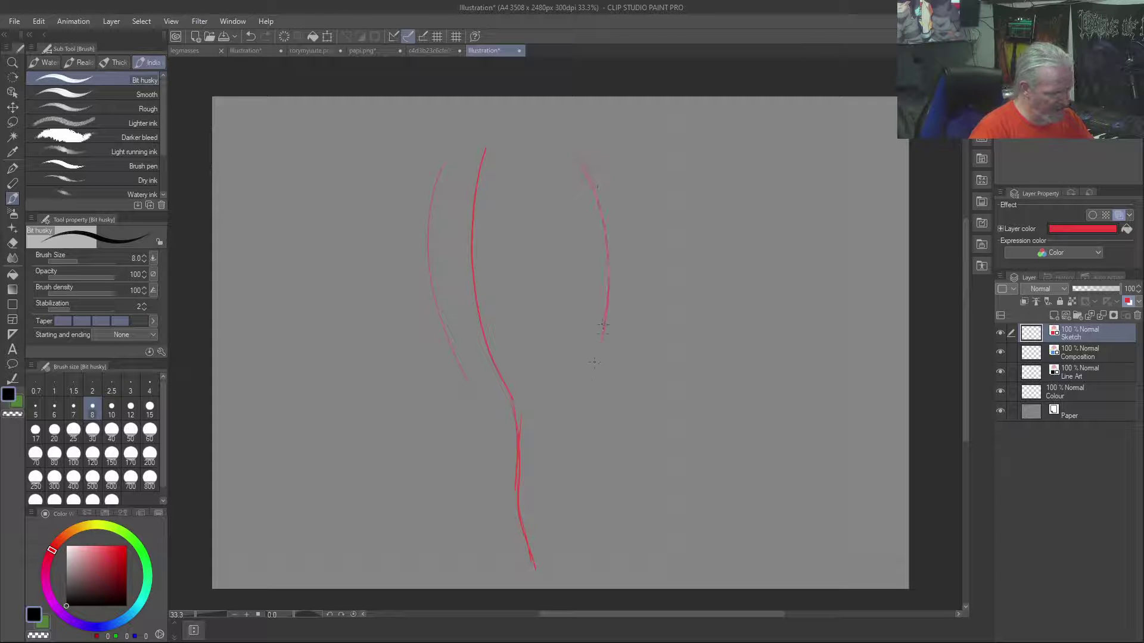
drag(589, 228, 554, 327)
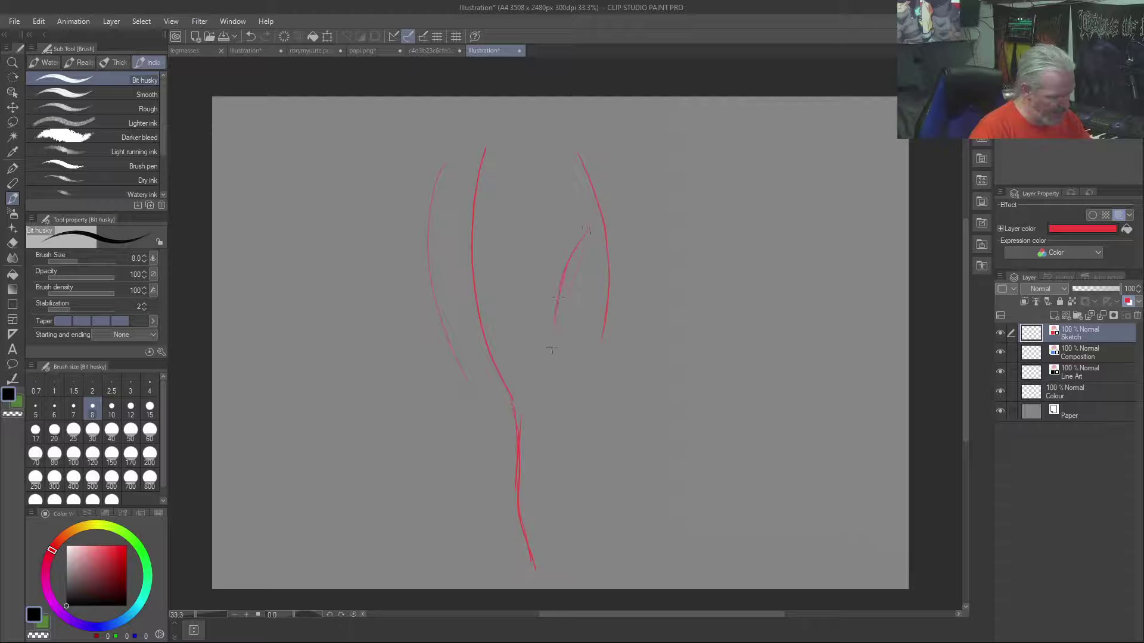
drag(593, 218, 549, 405)
drag(473, 230, 524, 315)
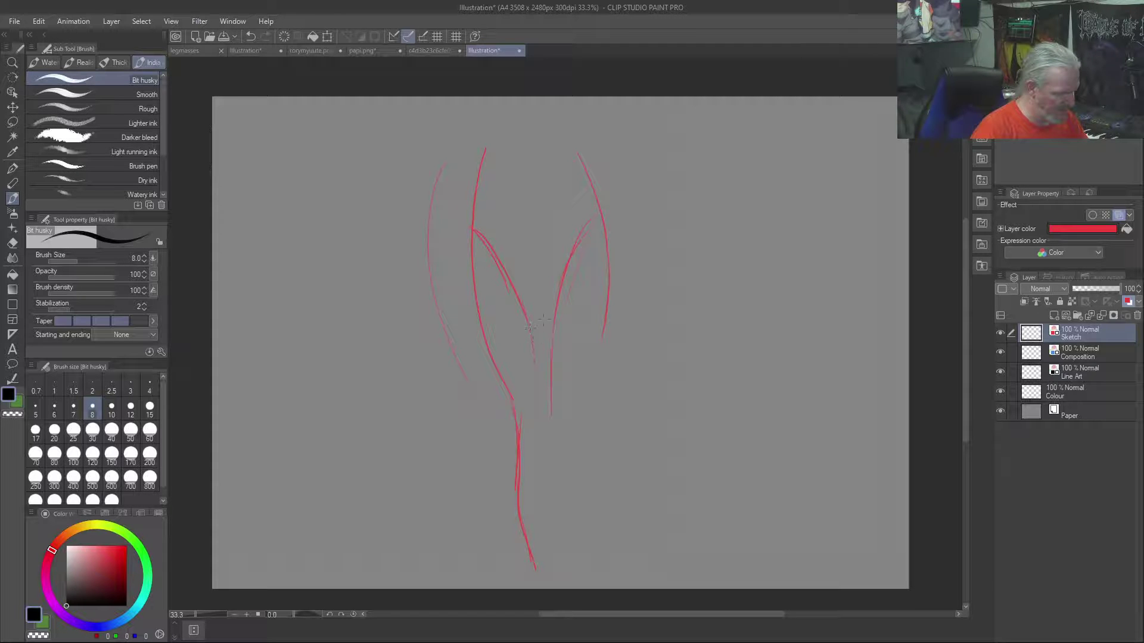
mouse_move(596, 215)
mouse_down()
mouse_move(538, 307)
mouse_move(552, 281)
mouse_move(548, 422)
mouse_up()
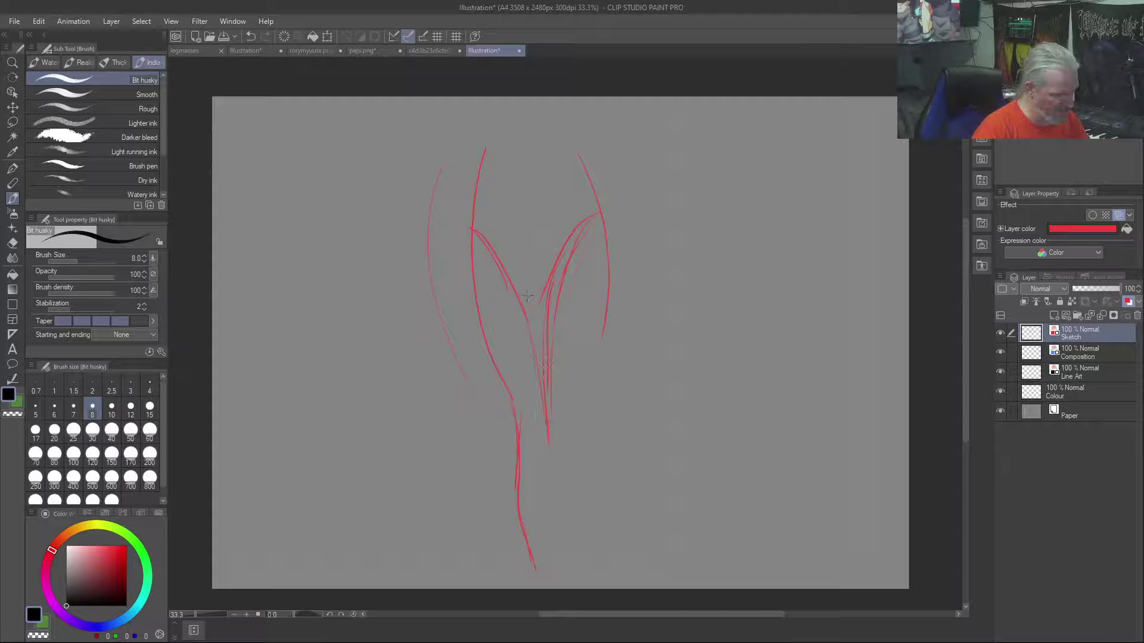
mouse_move(470, 230)
mouse_down()
mouse_move(539, 328)
mouse_move(543, 442)
mouse_up()
drag(520, 291, 551, 285)
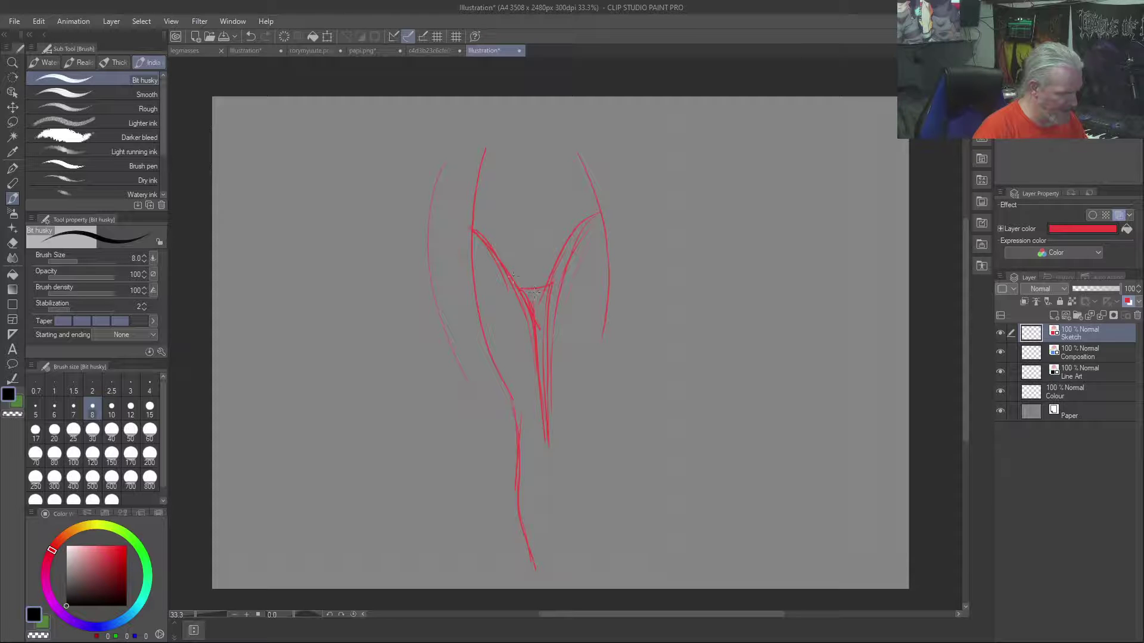
mouse_move(480, 324)
mouse_down()
mouse_move(504, 426)
mouse_move(514, 418)
mouse_move(512, 489)
mouse_move(516, 455)
mouse_move(532, 545)
mouse_up()
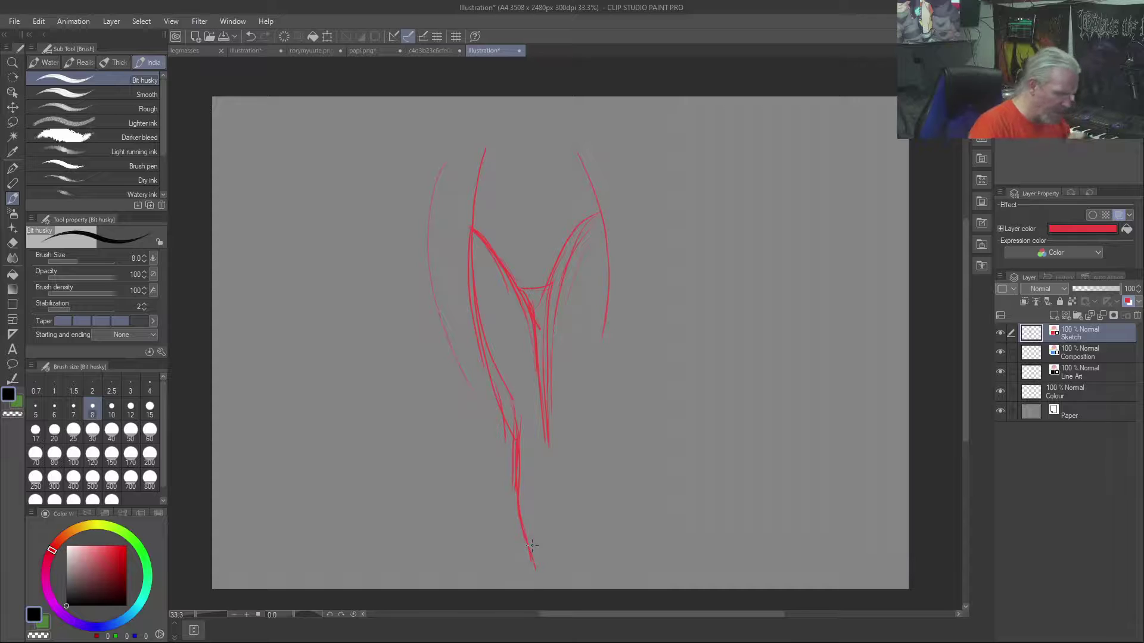
key(Delete)
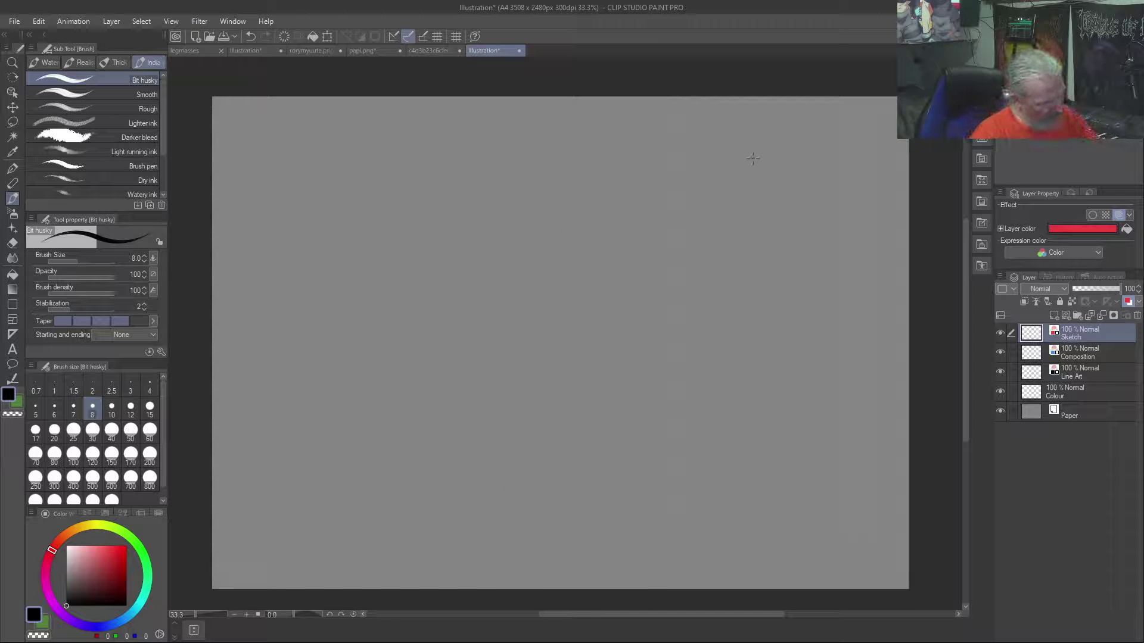
Sketch a narrowing waist that flares into the outer curves of both hips and thighs on the right half of the canvas
drag(750, 173, 725, 253)
mouse_move(613, 173)
mouse_down()
mouse_move(649, 259)
mouse_move(633, 336)
mouse_move(637, 457)
mouse_up()
drag(650, 251, 631, 385)
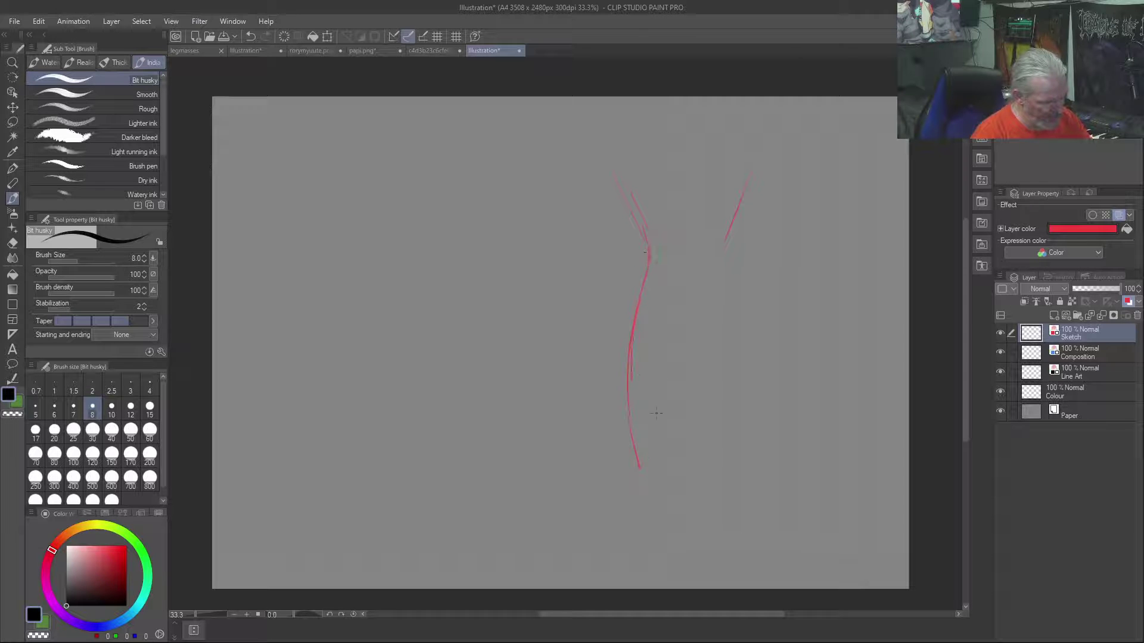
drag(727, 257, 741, 376)
drag(738, 306, 722, 456)
Draw the V-shaped groin lines from both hips, extending them into crossing inner thigh contours
drag(687, 380, 727, 294)
drag(672, 460, 699, 339)
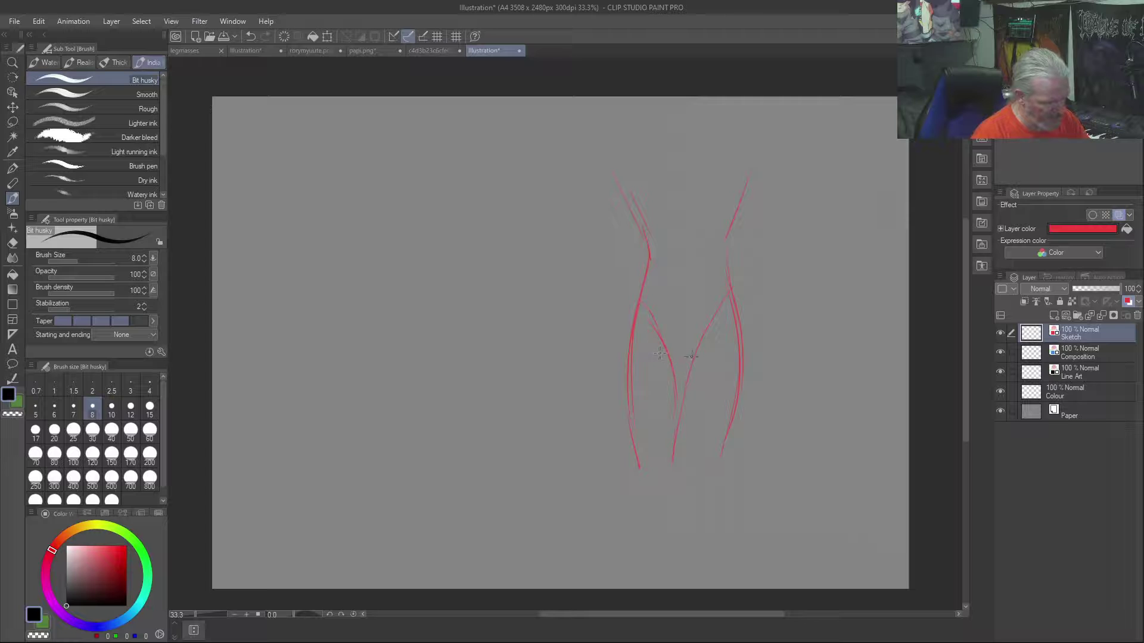
drag(647, 301, 667, 352)
drag(642, 287, 663, 329)
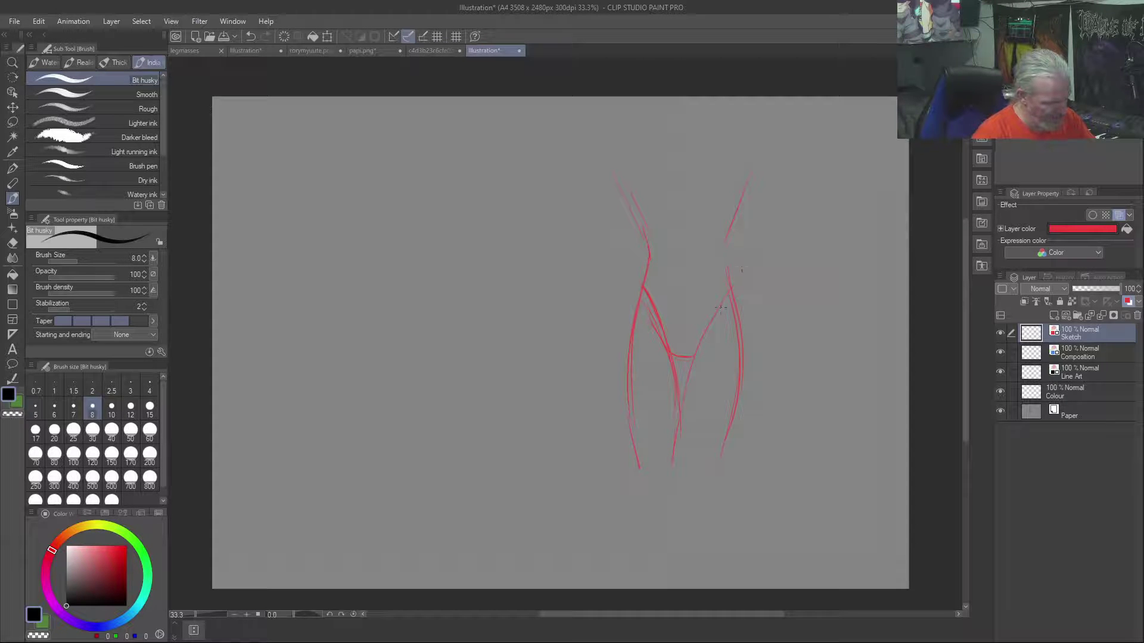
drag(674, 453, 728, 297)
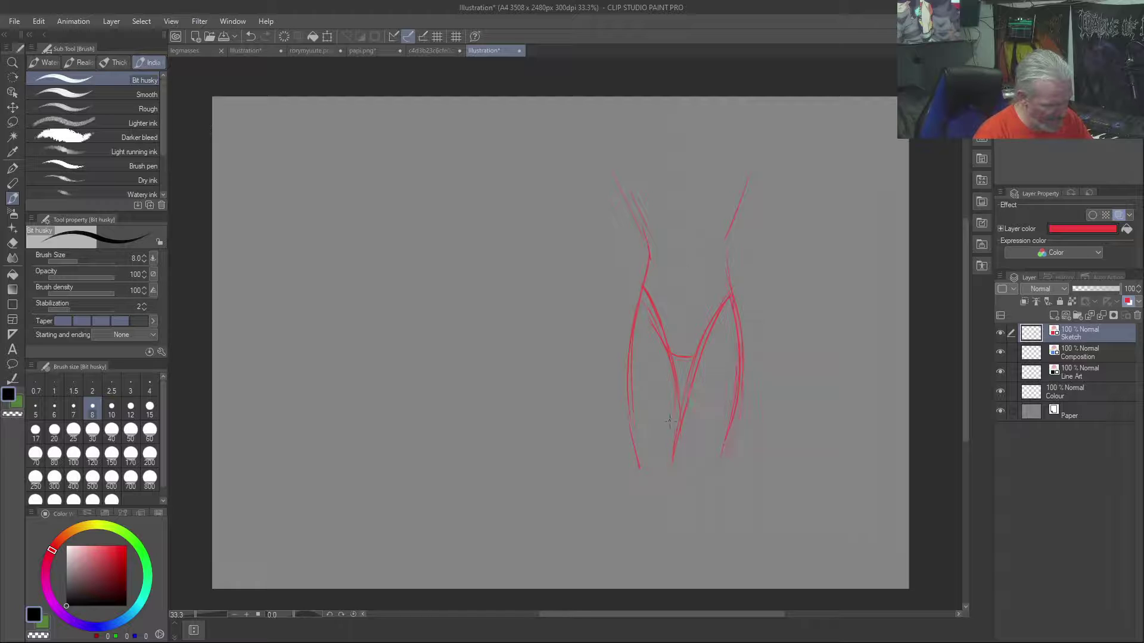
Extend both thighs into kneecaps and lower legs, and add a short slanted line beside the waist
drag(673, 462, 675, 497)
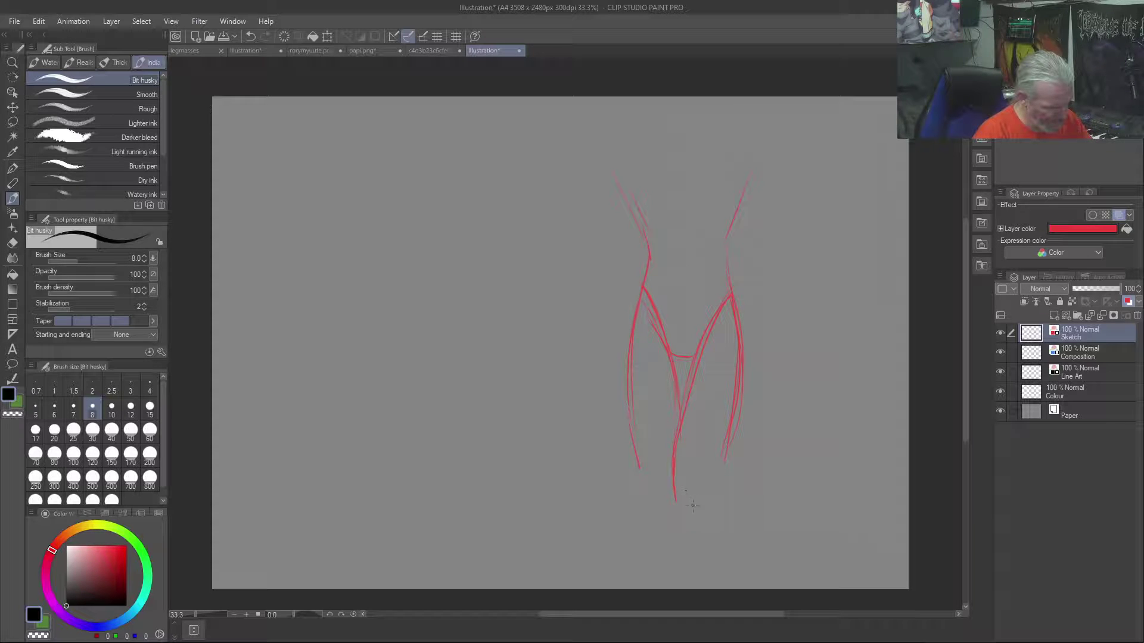
mouse_move(682, 516)
mouse_down()
mouse_move(700, 519)
mouse_move(703, 502)
mouse_up()
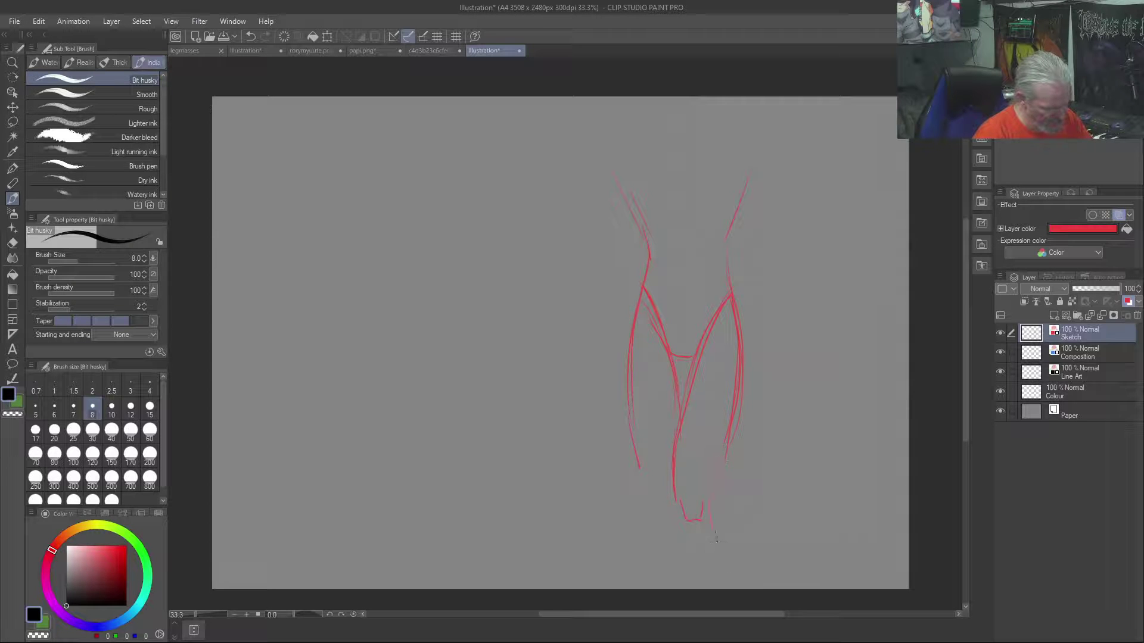
drag(679, 545, 684, 577)
drag(714, 536, 716, 581)
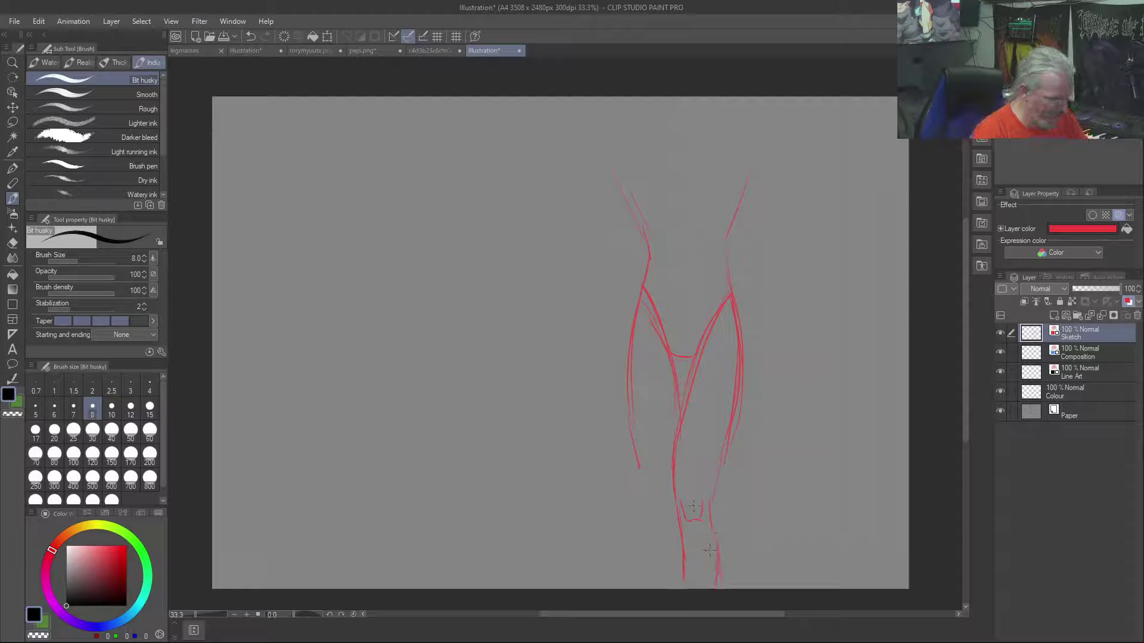
drag(629, 455, 660, 523)
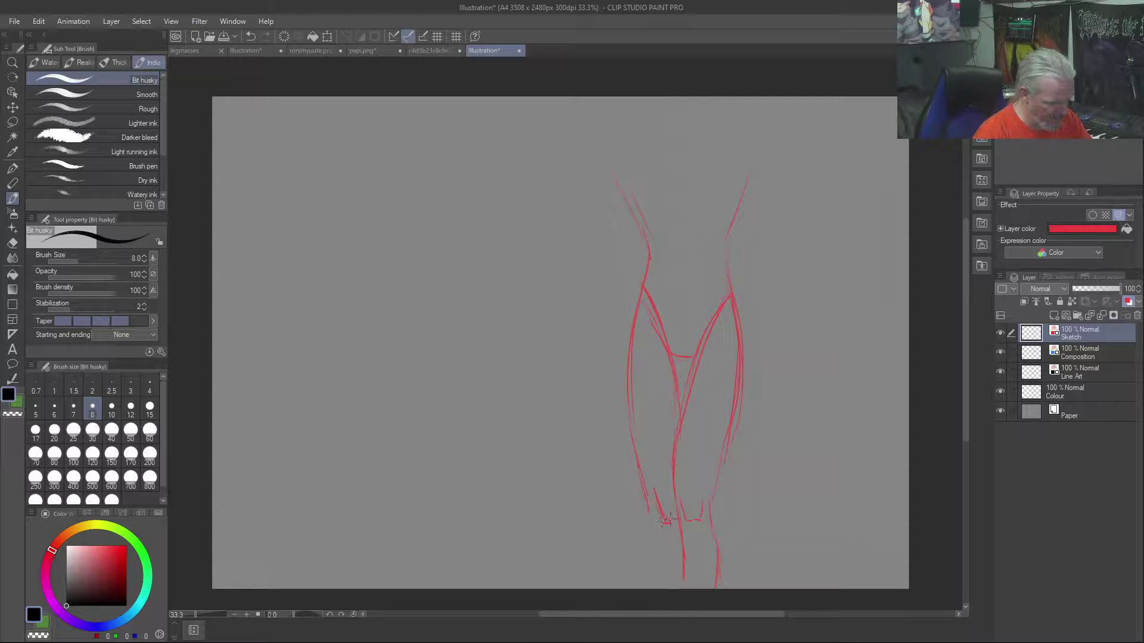
drag(645, 492, 649, 523)
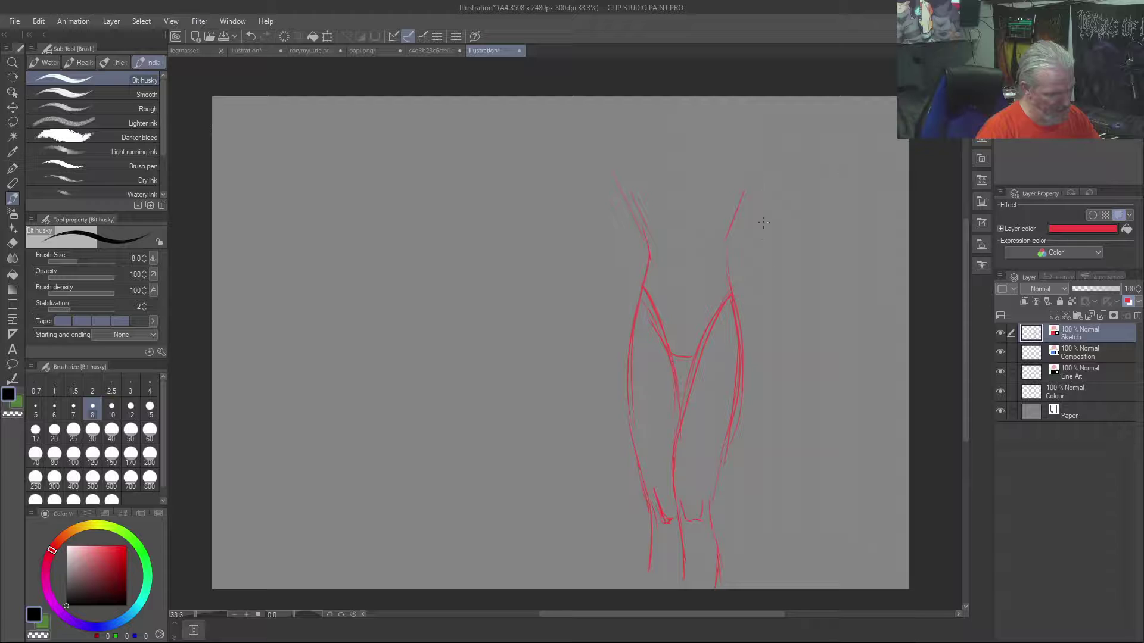
drag(756, 181, 776, 270)
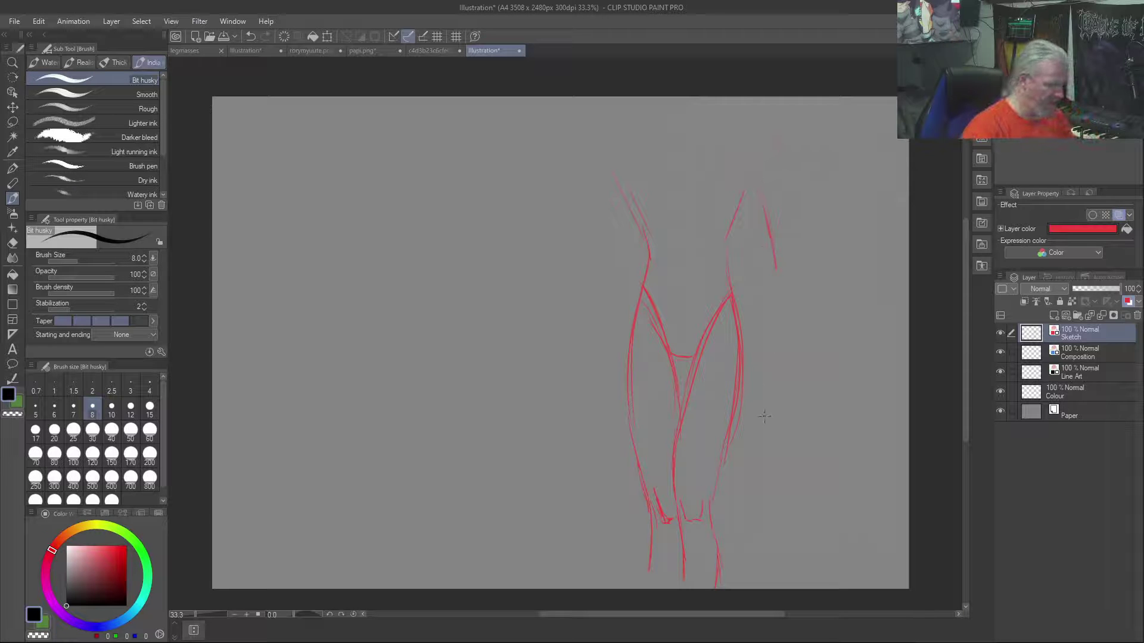
Sketch a second pair of hips and thighs near the canvas center, with groin lines meeting between the legs
drag(512, 240, 522, 477)
drag(411, 288, 438, 477)
mouse_move(527, 288)
mouse_down()
mouse_move(490, 393)
mouse_move(482, 501)
mouse_up()
drag(424, 325, 454, 378)
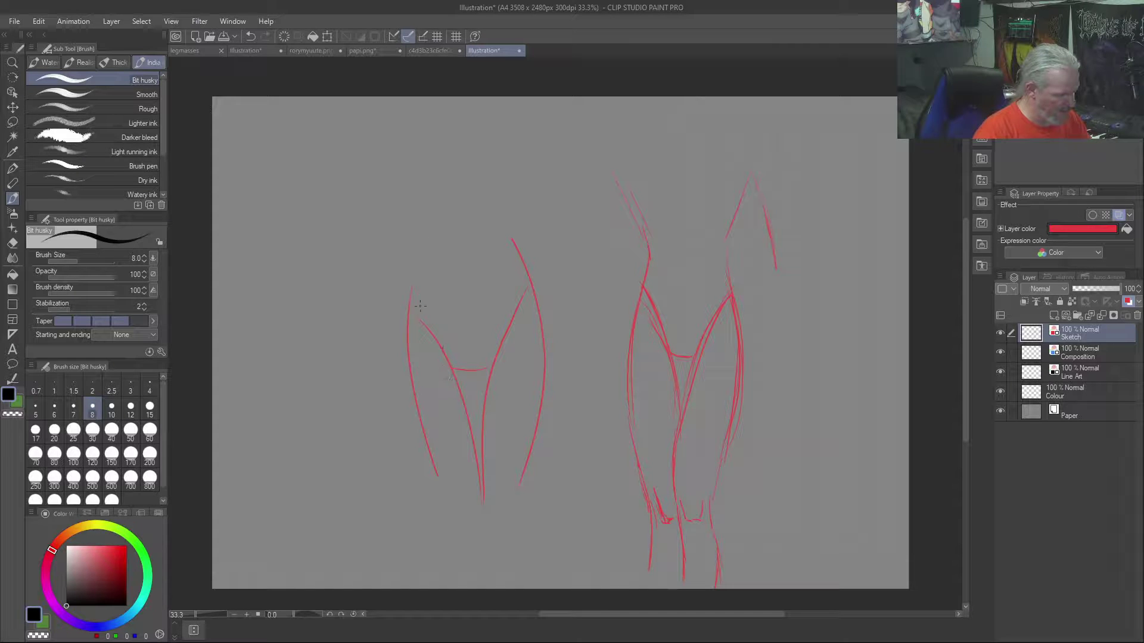
drag(427, 217, 411, 334)
drag(404, 286, 454, 372)
Draw another overlapping hip and thigh practice sketch between the central pair and the full leg drawing
drag(573, 188, 598, 411)
drag(502, 191, 523, 387)
drag(584, 229, 551, 396)
drag(515, 271, 539, 330)
Sketch one more hip and thigh study on the left part of the canvas, with outer contours, groin lines and inner thighs
drag(366, 124, 416, 403)
drag(393, 182, 359, 399)
drag(337, 243, 360, 249)
mouse_move(317, 207)
mouse_down()
mouse_move(287, 325)
mouse_move(311, 436)
mouse_up()
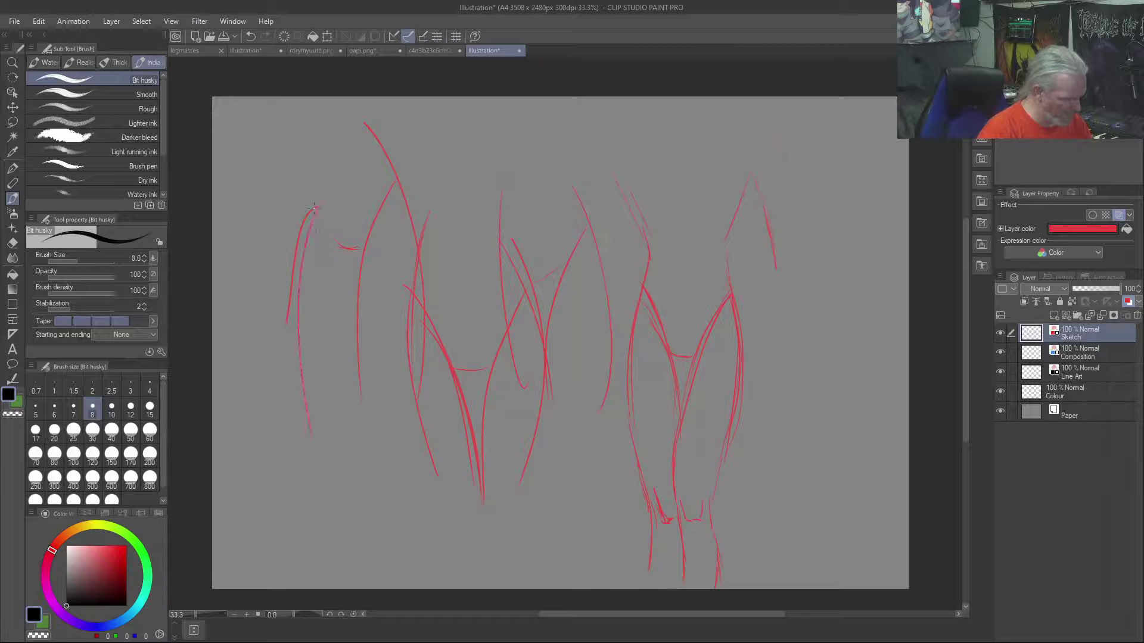
drag(297, 153, 313, 400)
drag(289, 187, 351, 292)
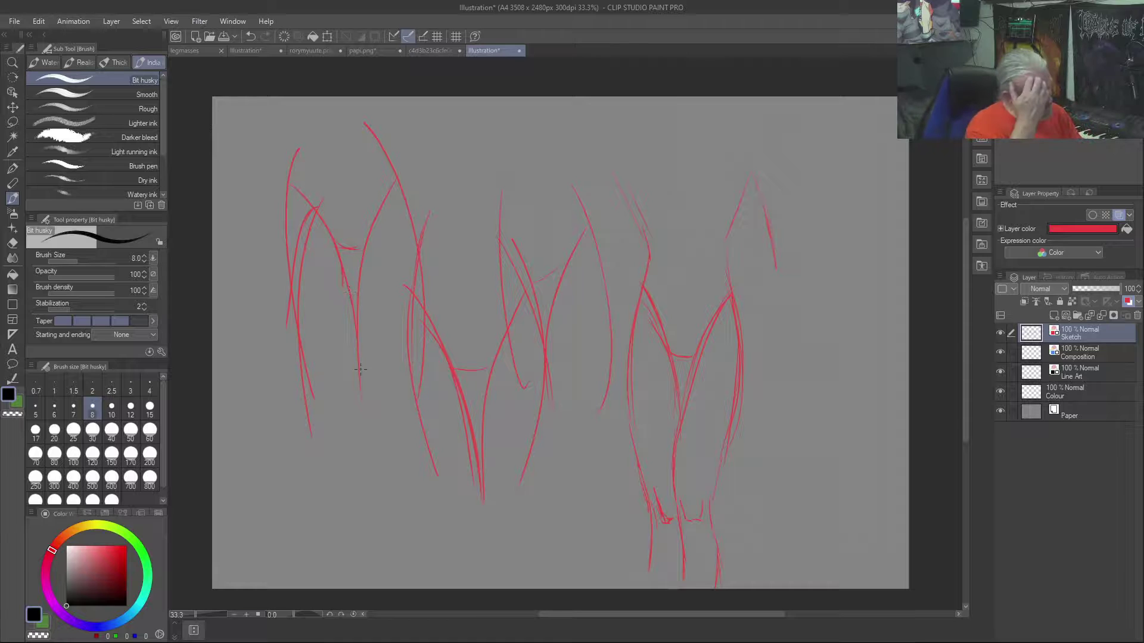
Draw curved waistlines across the hip practice sketches, and clear all strokes from the Sketch layer
drag(398, 162, 288, 177)
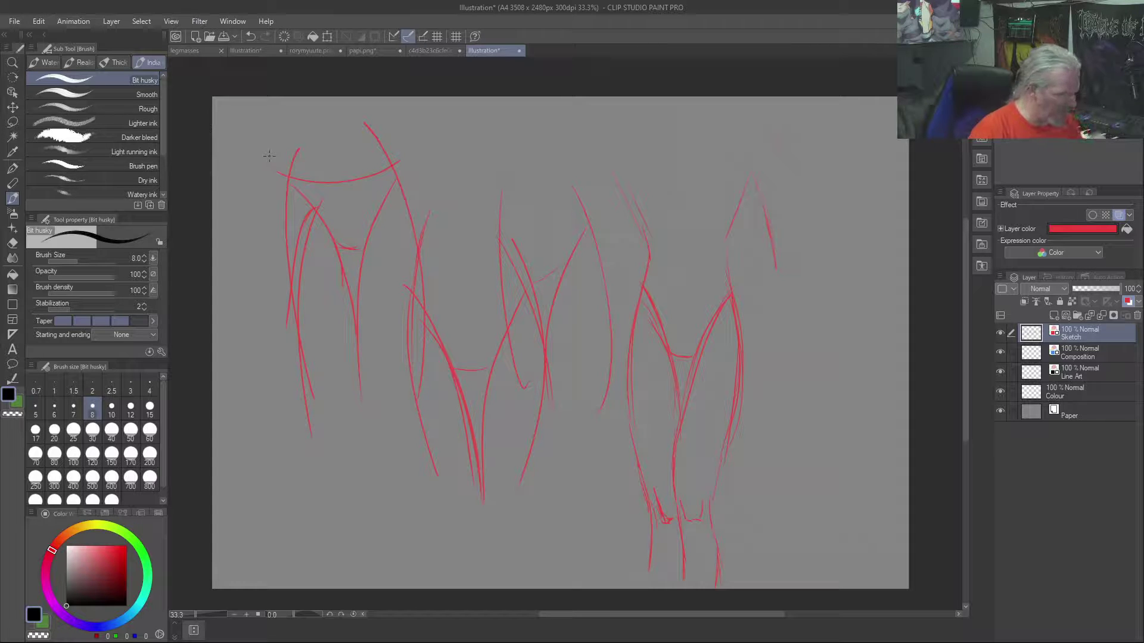
drag(506, 186, 393, 186)
key(Delete)
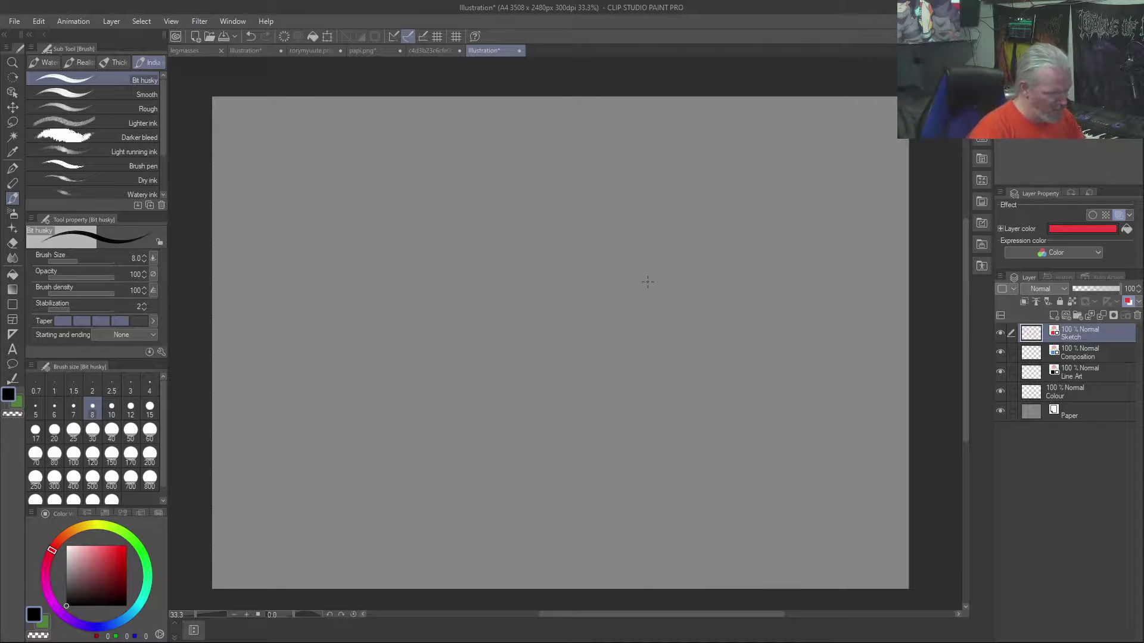
Sketch a large front view of waist, hips and thighs mid-canvas, with groin lines, inner thighs and a horizontal guide through the crotch
drag(503, 154, 512, 274)
mouse_move(513, 203)
mouse_down()
mouse_move(515, 250)
mouse_move(482, 354)
mouse_move(486, 321)
mouse_move(484, 421)
mouse_move(518, 527)
mouse_move(493, 427)
mouse_move(513, 485)
mouse_up()
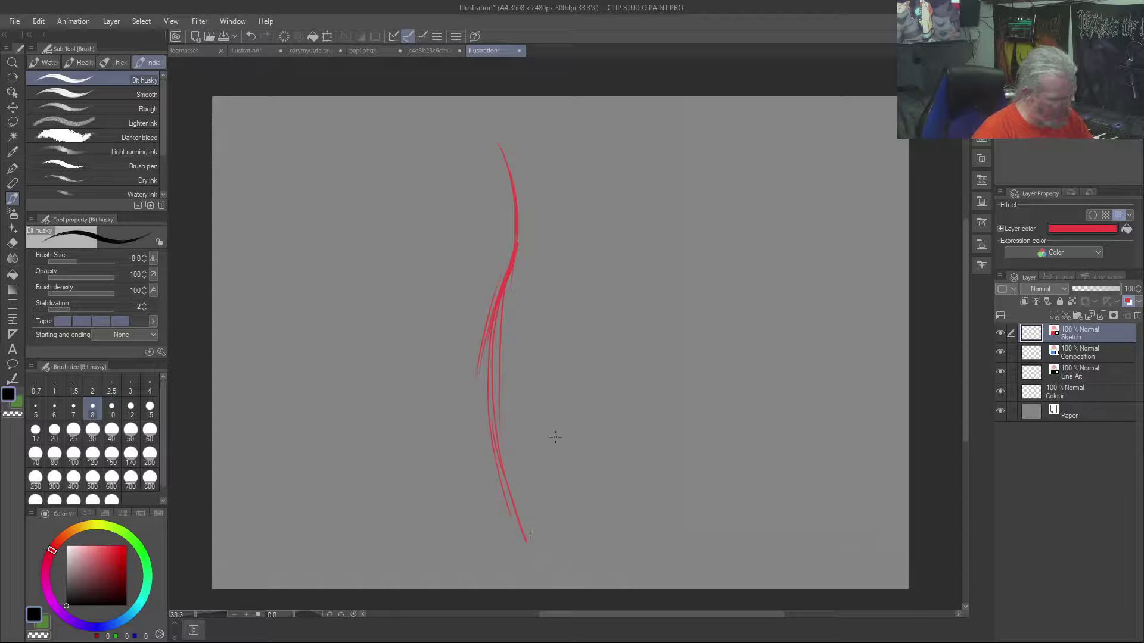
mouse_move(559, 362)
mouse_down()
mouse_move(582, 490)
mouse_move(566, 560)
mouse_up()
drag(519, 243, 629, 260)
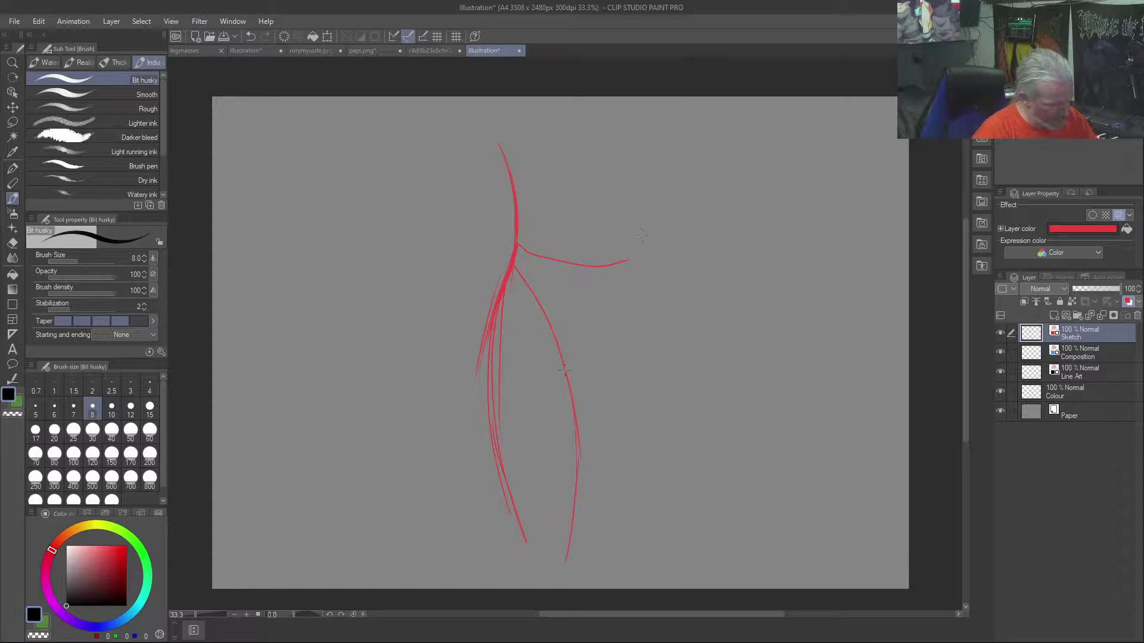
mouse_move(630, 161)
mouse_down()
mouse_move(667, 383)
mouse_move(652, 506)
mouse_up()
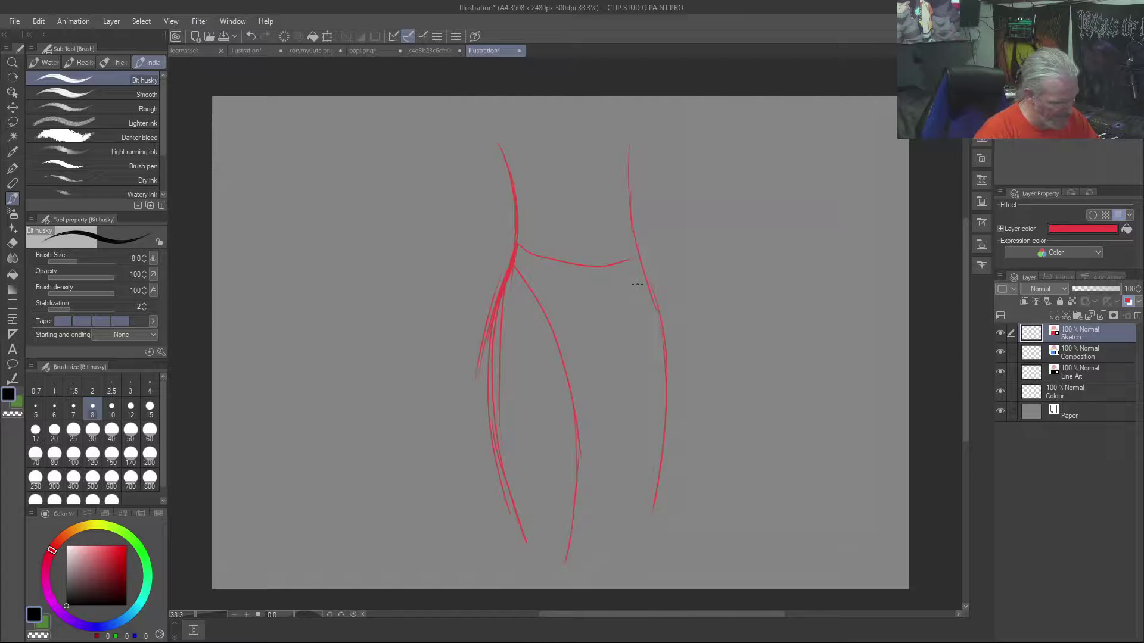
mouse_move(635, 283)
mouse_down()
mouse_move(586, 448)
mouse_move(595, 554)
mouse_up()
drag(562, 359, 595, 356)
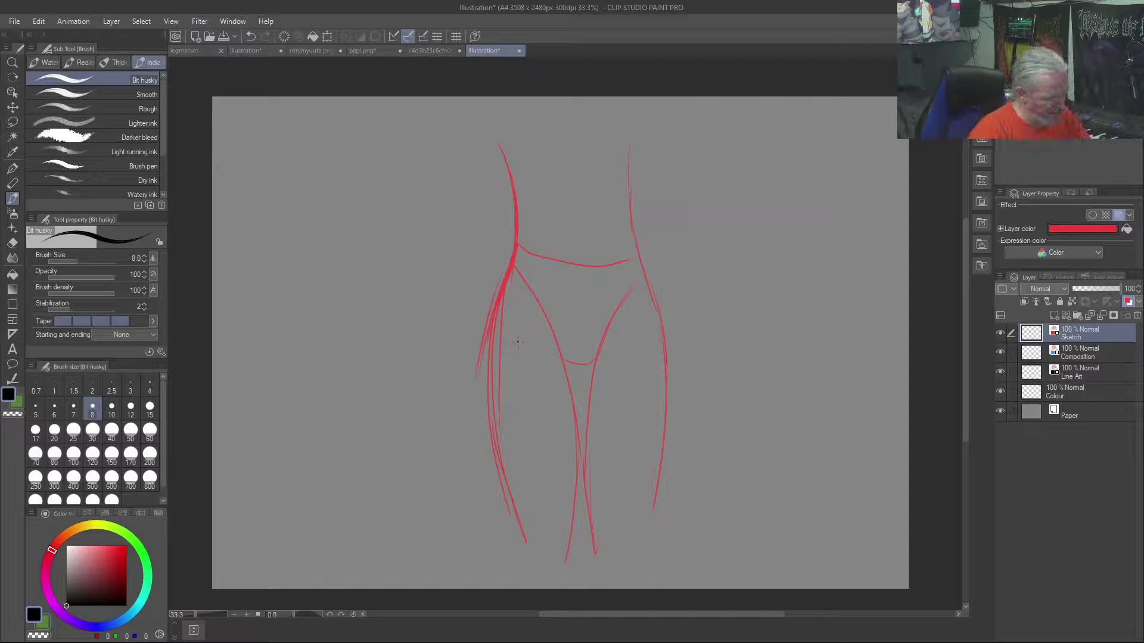
drag(688, 355, 383, 356)
Sketch a block mannequin beside the hips, with oval head, neck, two chest boxes, one arm, waist and pelvis boxes and a leg line
drag(801, 156, 811, 159)
mouse_move(786, 210)
mouse_down()
mouse_move(750, 276)
mouse_move(793, 214)
mouse_move(830, 209)
mouse_up()
mouse_move(798, 278)
mouse_down()
mouse_move(837, 276)
mouse_move(842, 212)
mouse_move(801, 210)
mouse_move(809, 199)
mouse_move(738, 231)
mouse_move(719, 313)
mouse_move(735, 244)
mouse_move(728, 308)
mouse_move(716, 293)
mouse_move(733, 308)
mouse_move(789, 305)
mouse_up()
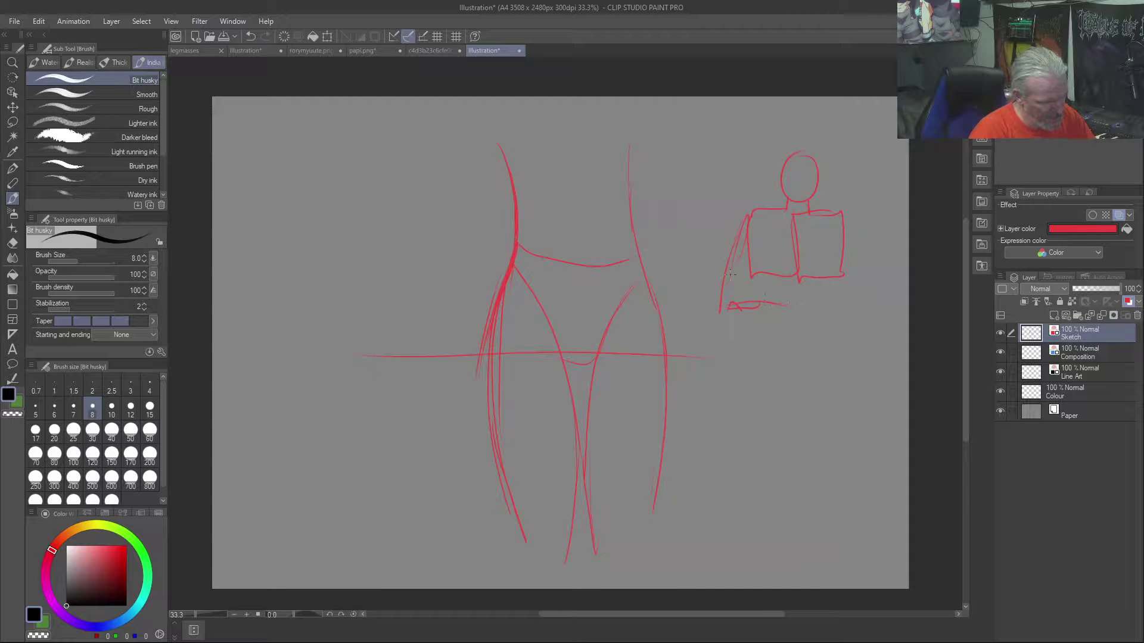
mouse_move(778, 336)
mouse_down()
mouse_move(819, 290)
mouse_move(820, 337)
mouse_move(797, 341)
mouse_move(776, 287)
mouse_move(773, 341)
mouse_up()
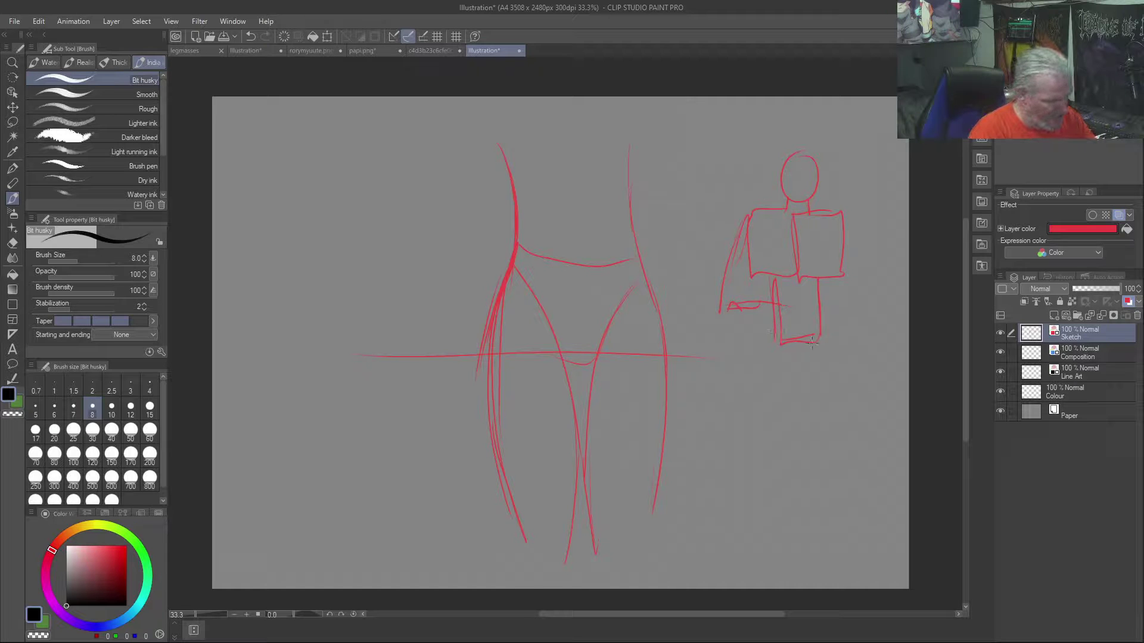
mouse_move(786, 341)
mouse_down()
mouse_move(755, 344)
mouse_move(759, 377)
mouse_move(834, 384)
mouse_move(836, 329)
mouse_move(783, 339)
mouse_up()
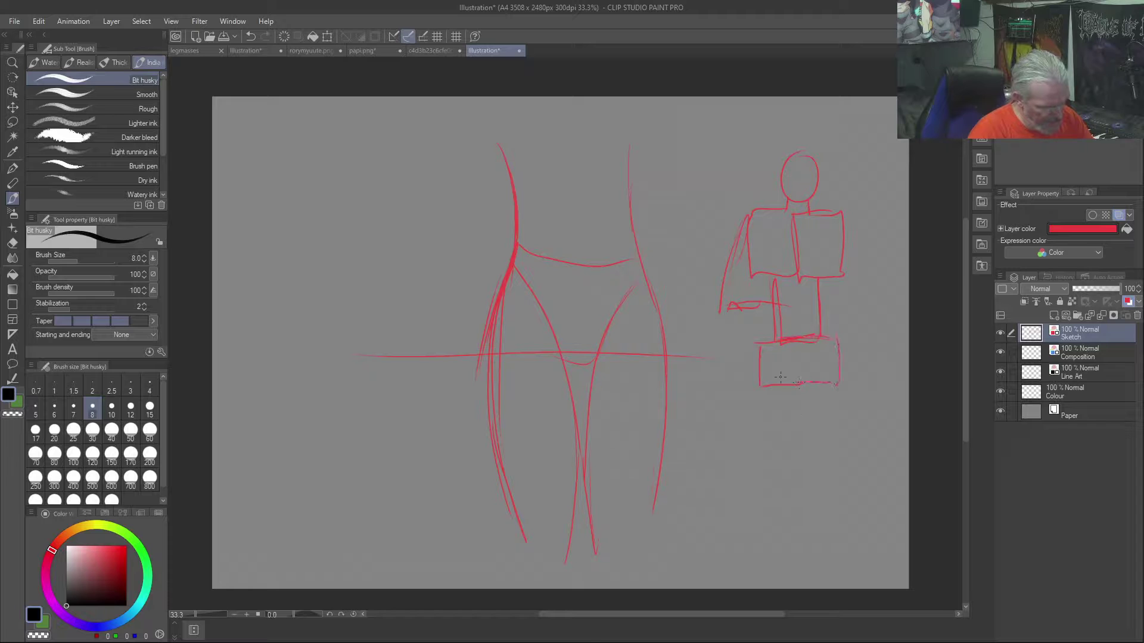
mouse_move(780, 391)
mouse_down()
mouse_move(811, 389)
mouse_move(778, 387)
mouse_move(833, 381)
mouse_move(744, 391)
mouse_move(728, 532)
mouse_up()
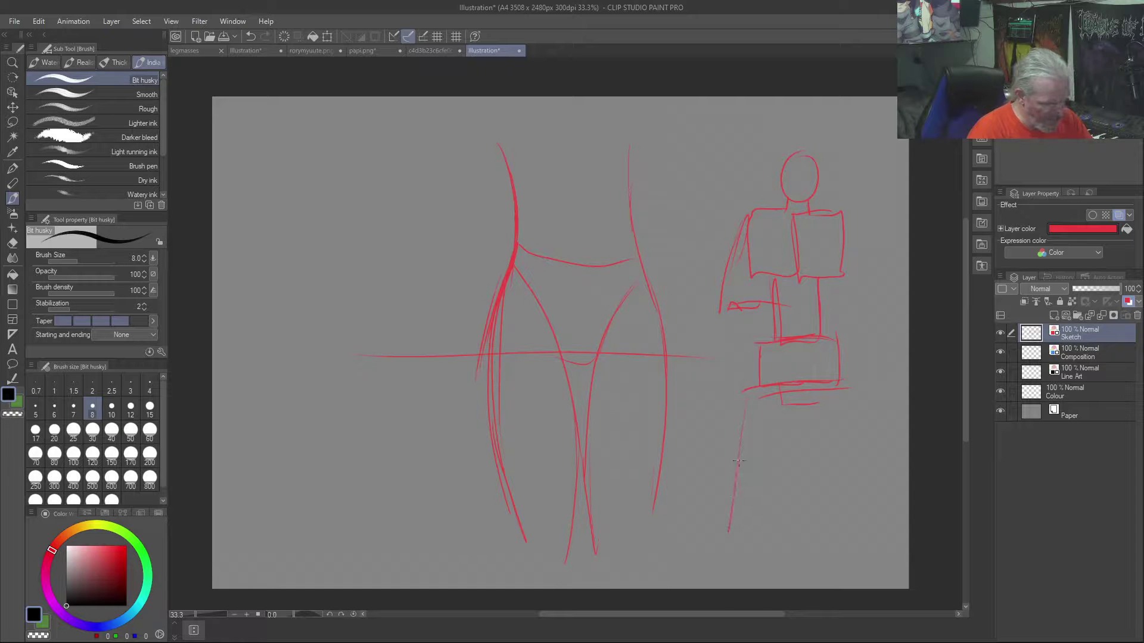
Draw a simple stick figure above and beside the large hips, with a horizontal hip line, vertical spine and oval head
drag(471, 247, 344, 243)
drag(432, 229, 427, 132)
mouse_move(426, 122)
mouse_down()
mouse_move(417, 117)
mouse_move(415, 146)
mouse_up()
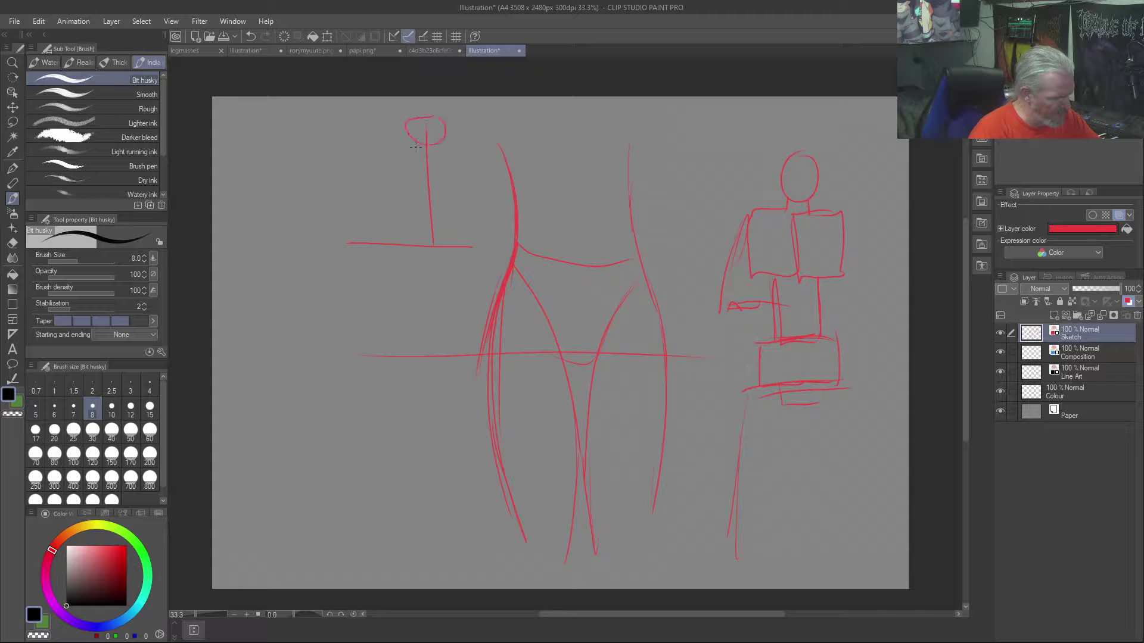
Draw a second stick figure below the first, with head, shoulder line, spine, hip line, curved legs and a bent arm
mouse_move(384, 305)
mouse_down()
mouse_move(417, 292)
mouse_move(383, 313)
mouse_up()
mouse_move(404, 357)
mouse_down()
mouse_move(353, 370)
mouse_move(443, 492)
mouse_move(455, 583)
mouse_up()
mouse_move(408, 449)
mouse_down()
mouse_move(390, 507)
mouse_move(403, 552)
mouse_up()
mouse_move(478, 450)
mouse_down()
mouse_move(352, 455)
mouse_move(381, 437)
mouse_up()
mouse_move(455, 580)
mouse_down()
mouse_move(468, 451)
mouse_move(426, 299)
mouse_move(473, 356)
mouse_move(471, 414)
mouse_up()
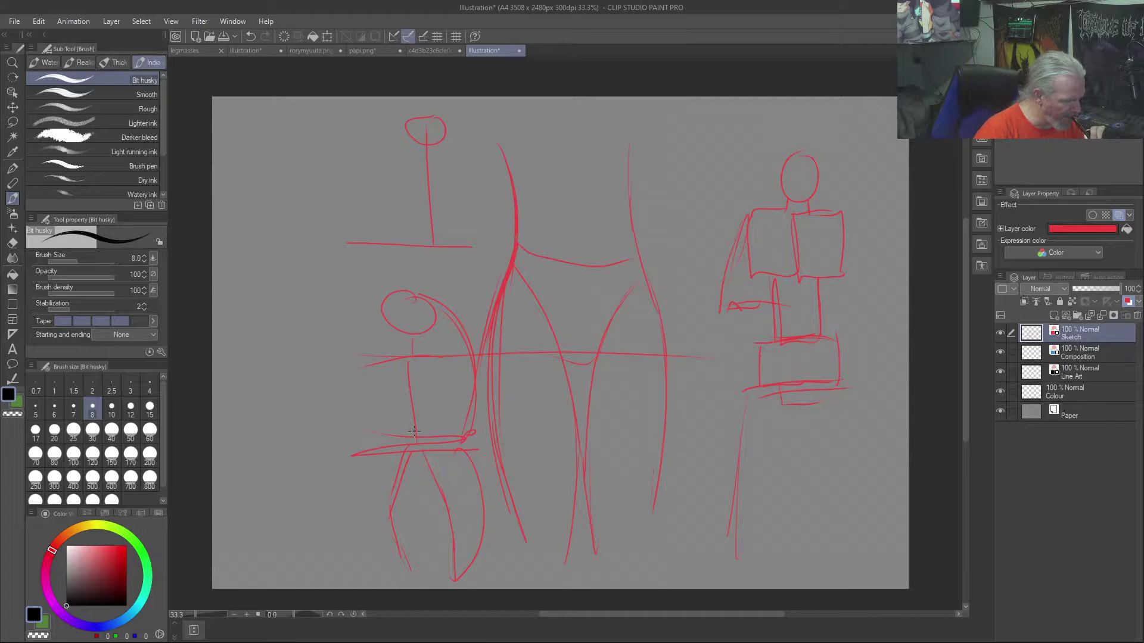
Sketch a hip and thigh study between the large hips and the block mannequin, with outer contours and groin lines
drag(700, 170, 699, 390)
drag(632, 206, 617, 404)
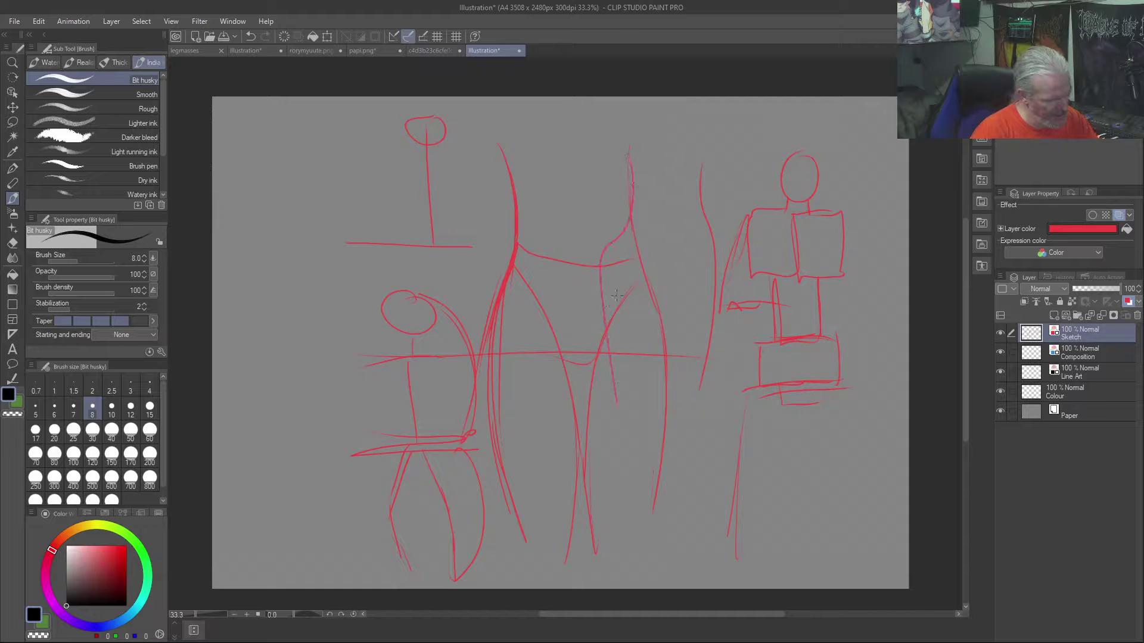
drag(653, 270, 660, 352)
drag(684, 251, 669, 354)
Sketch a smaller hip study over the large figure's waist, with outer curves and groin lines meeting between the thighs
drag(551, 150, 572, 318)
drag(501, 178, 507, 271)
drag(569, 182, 543, 312)
drag(517, 211, 536, 280)
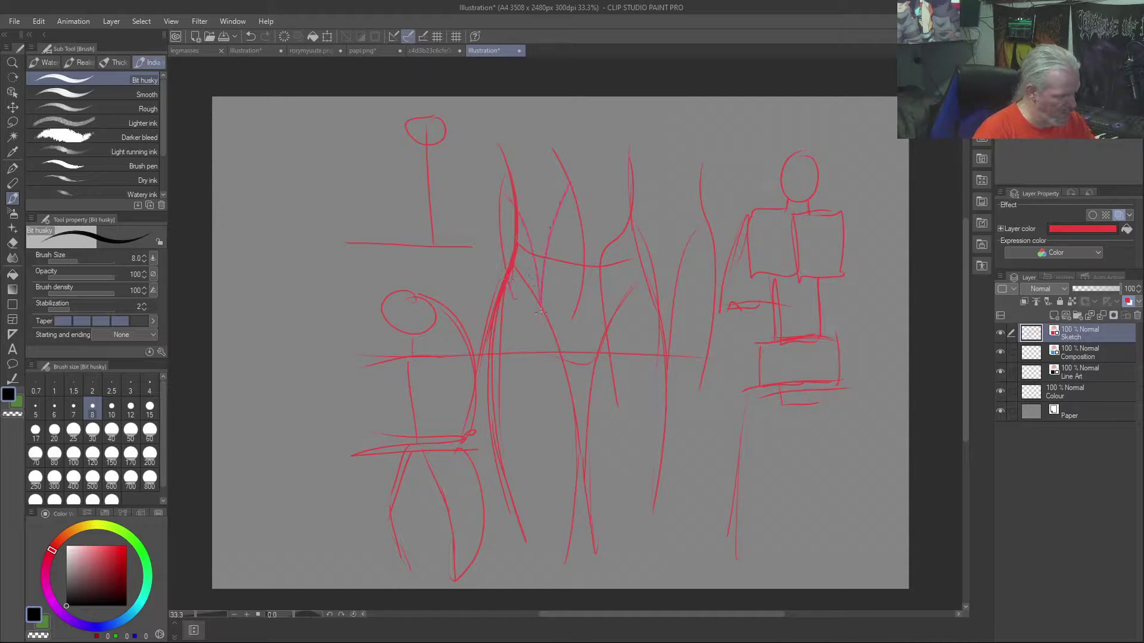
Sketch another hip and thigh study over the upper stick figure, with inner thigh curves and long outer contours
drag(341, 177, 401, 317)
drag(398, 177, 400, 238)
drag(364, 116, 453, 312)
drag(338, 132, 369, 286)
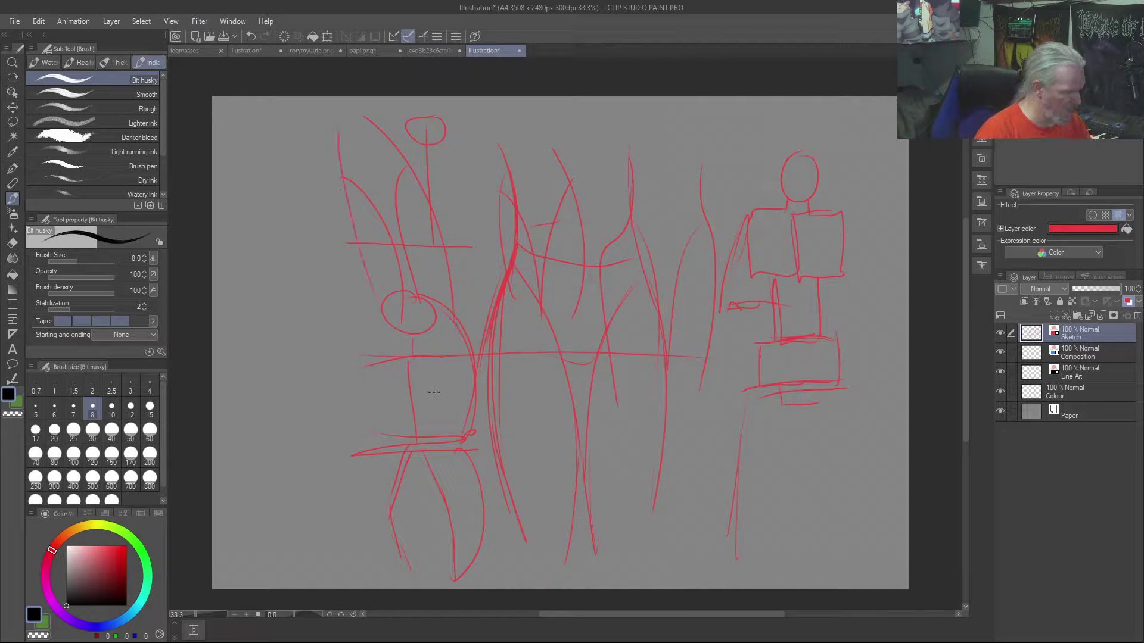
Sketch one more hip and thigh study over the large figure's near thigh, and add short contour strokes around its waist
drag(557, 360, 545, 533)
drag(532, 403, 522, 415)
drag(506, 348, 523, 476)
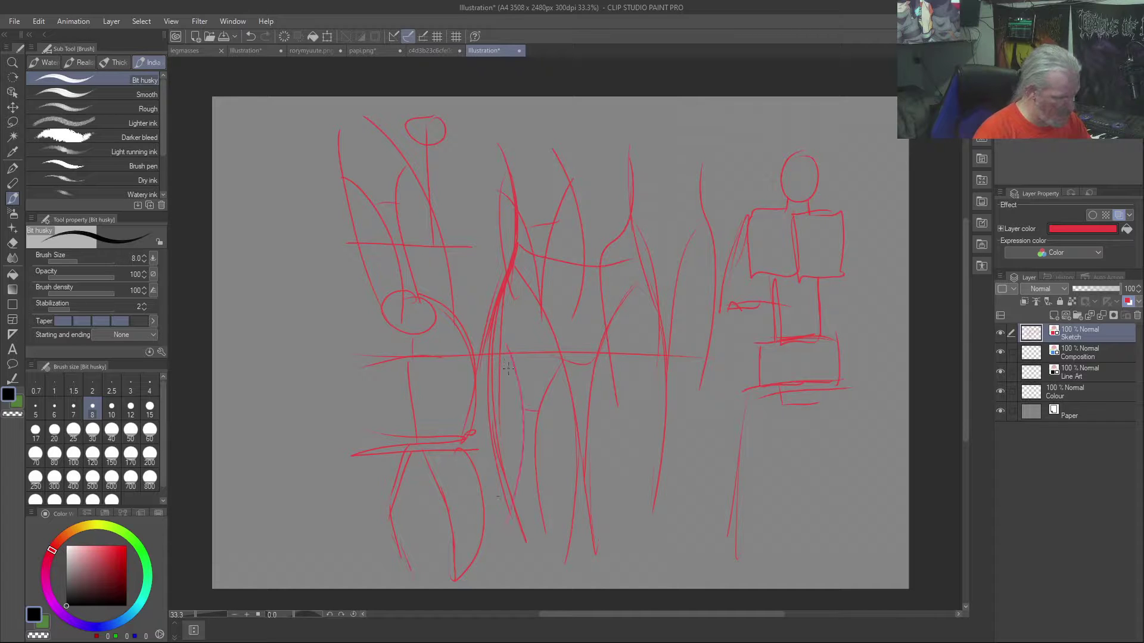
drag(487, 303, 485, 500)
drag(566, 292, 560, 551)
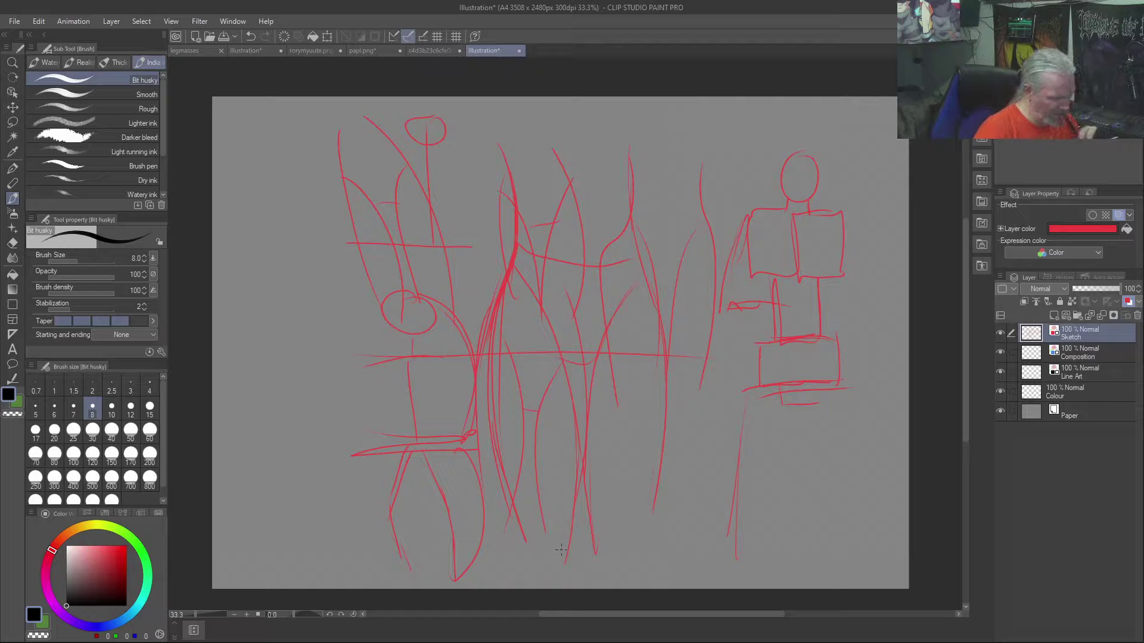
drag(571, 279, 574, 333)
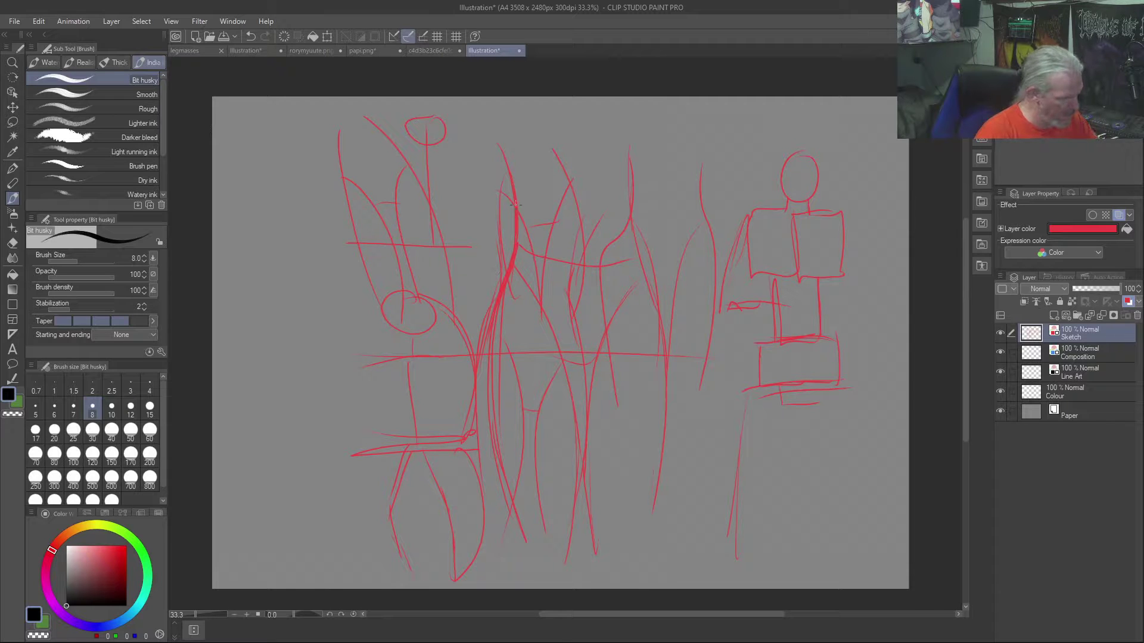
drag(512, 254, 513, 220)
Sketch two long body contours near the canvas's upper-left edge, joined by a curved line with upturned hooks at both ends
drag(250, 192, 285, 321)
drag(272, 191, 285, 346)
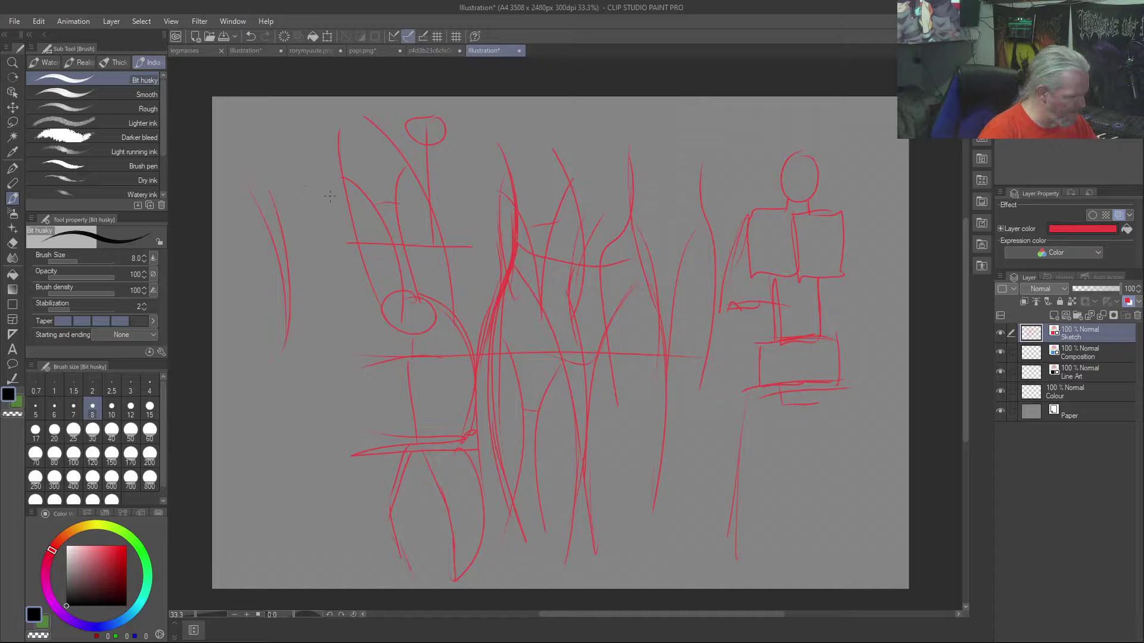
drag(343, 206, 334, 296)
drag(325, 211, 336, 302)
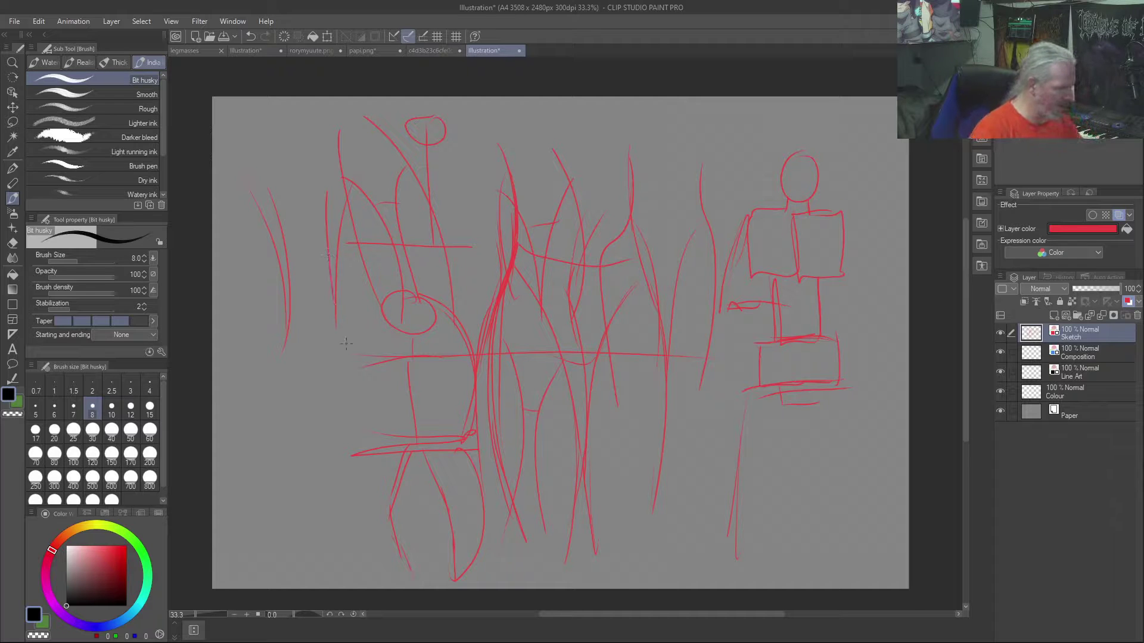
drag(330, 182, 274, 197)
drag(239, 157, 246, 181)
drag(354, 156, 344, 178)
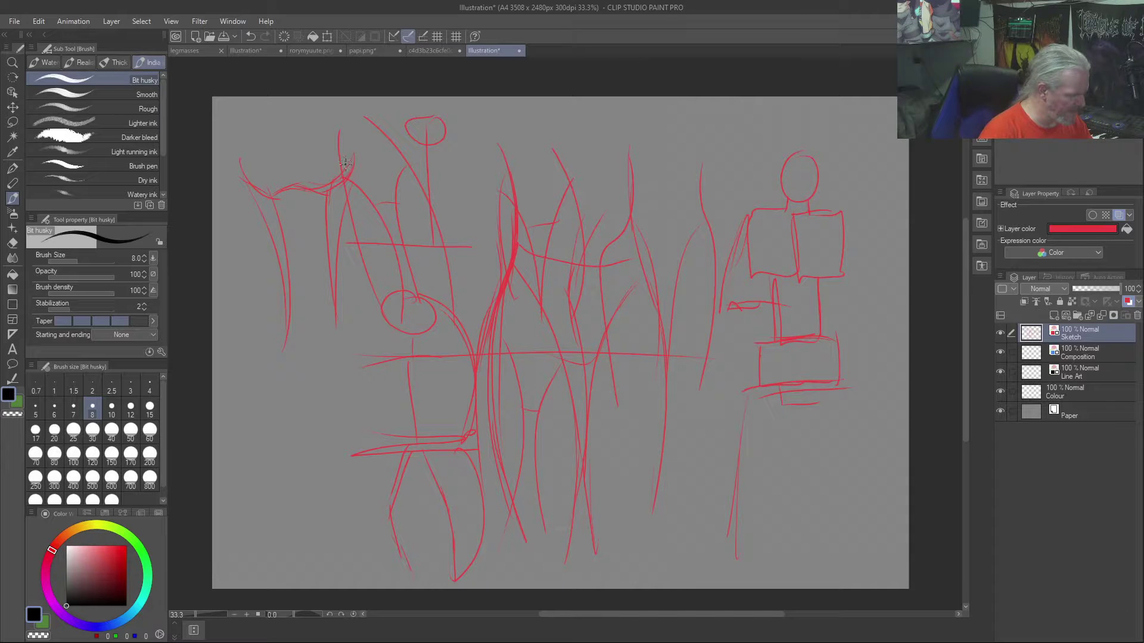
Add diagonal lines, a vertical center stroke and outer curves to the top of the upper-left body sketch
mouse_move(285, 157)
mouse_down()
mouse_move(249, 192)
mouse_move(382, 194)
mouse_up()
drag(296, 150, 300, 189)
drag(302, 135, 298, 159)
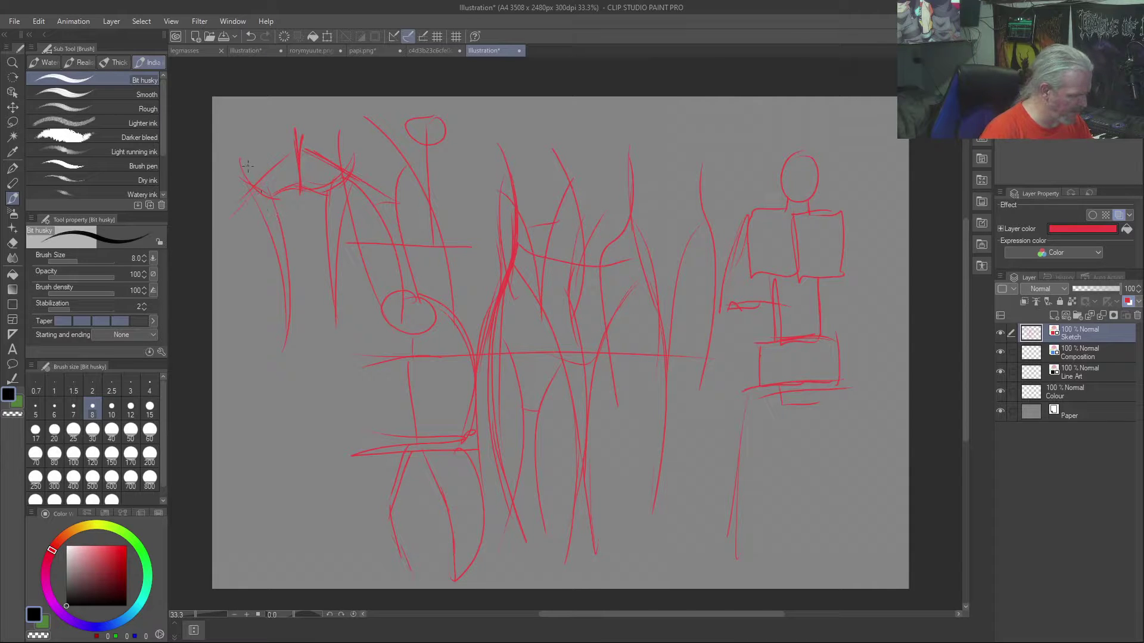
drag(253, 138, 249, 185)
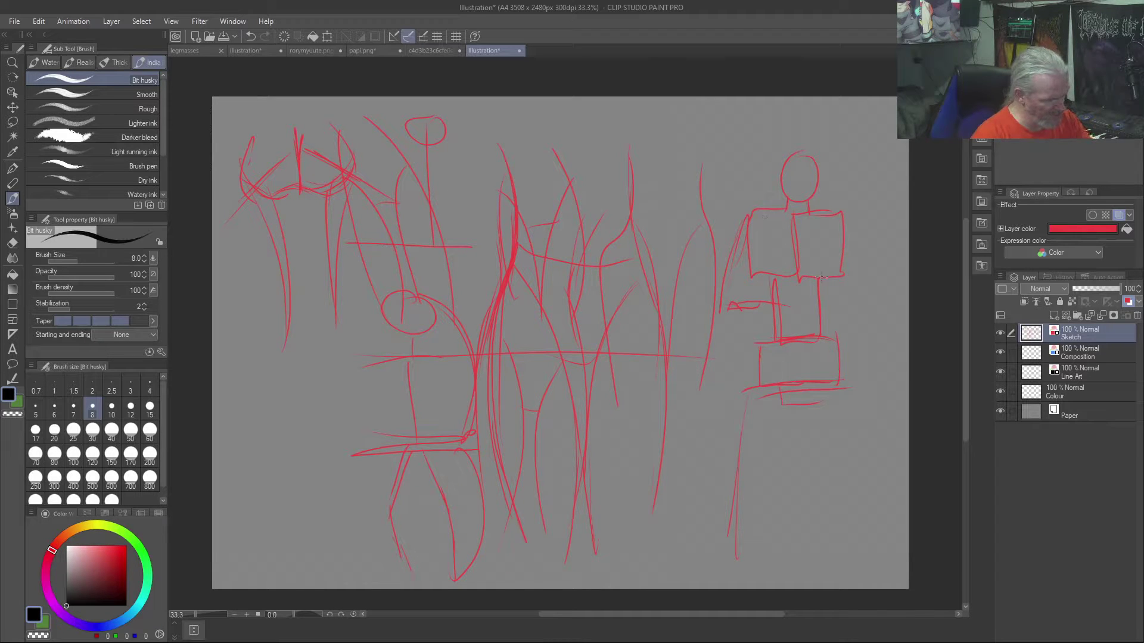
Add short crossing strokes over the outer edge of the block mannequin's chest box
mouse_move(849, 227)
mouse_down()
mouse_move(814, 249)
mouse_move(857, 271)
mouse_up()
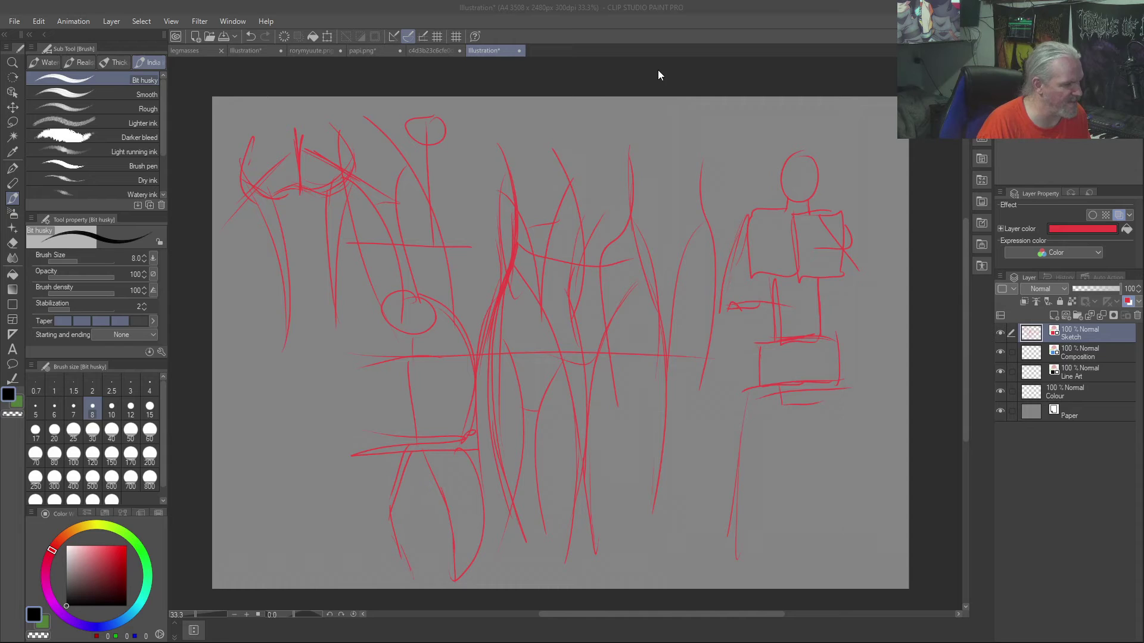
click(725, 10)
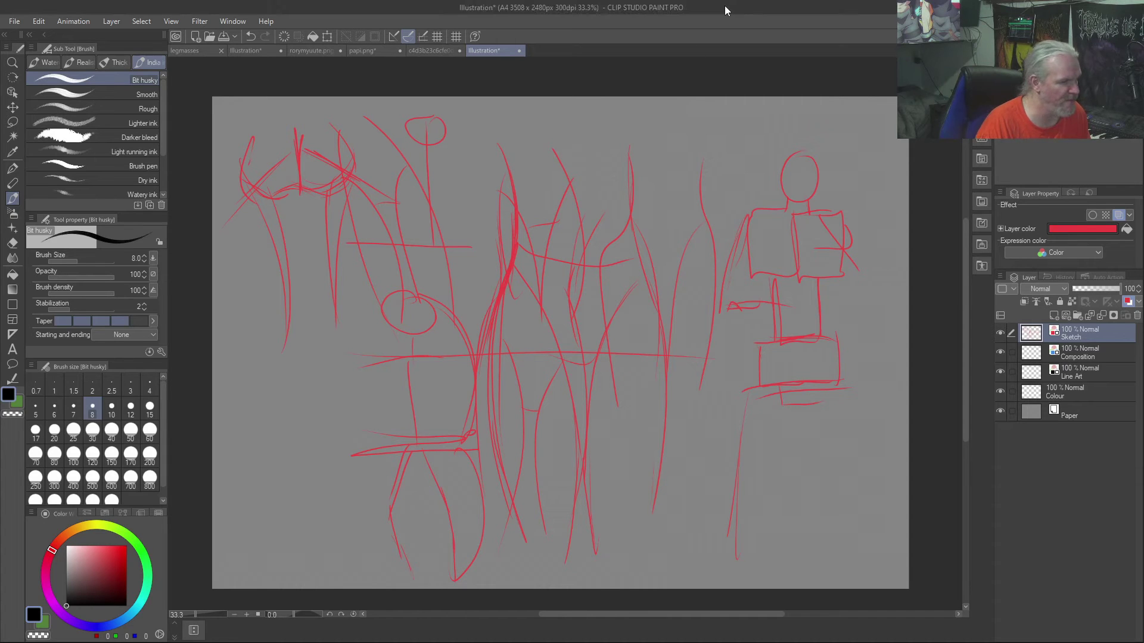